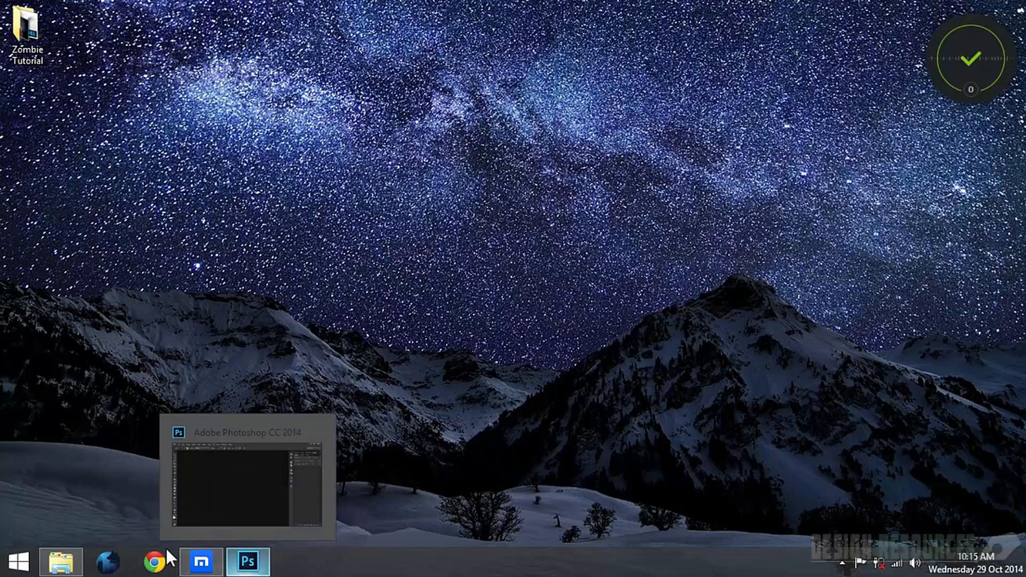
- Open Faestock Expression Stock.jpg from the Zombie Tutorial folder in Photoshop and dock its document window
{"action": "left_click", "coordinate": [61, 561]}
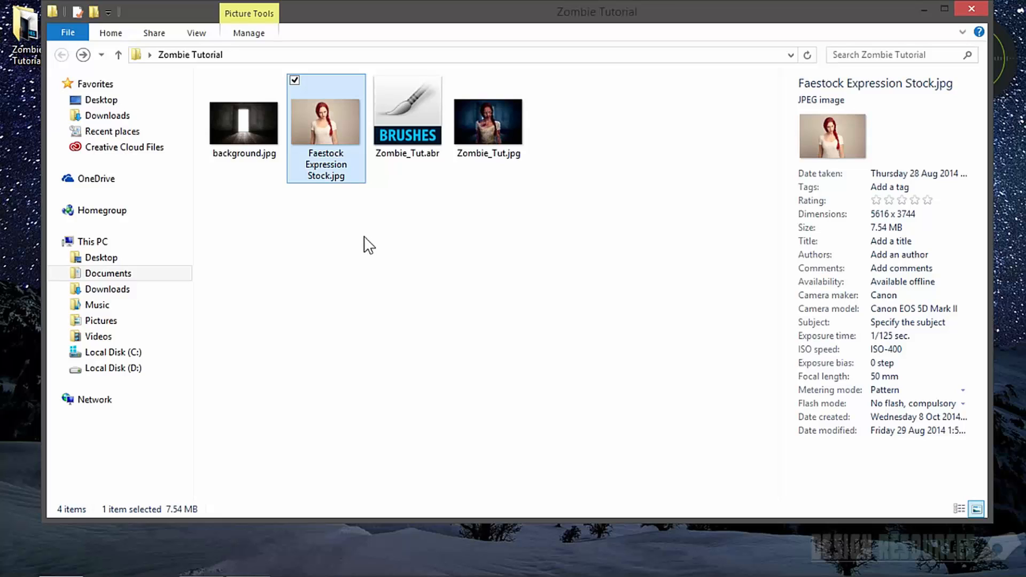
{"action": "left_click", "coordinate": [247, 155]}
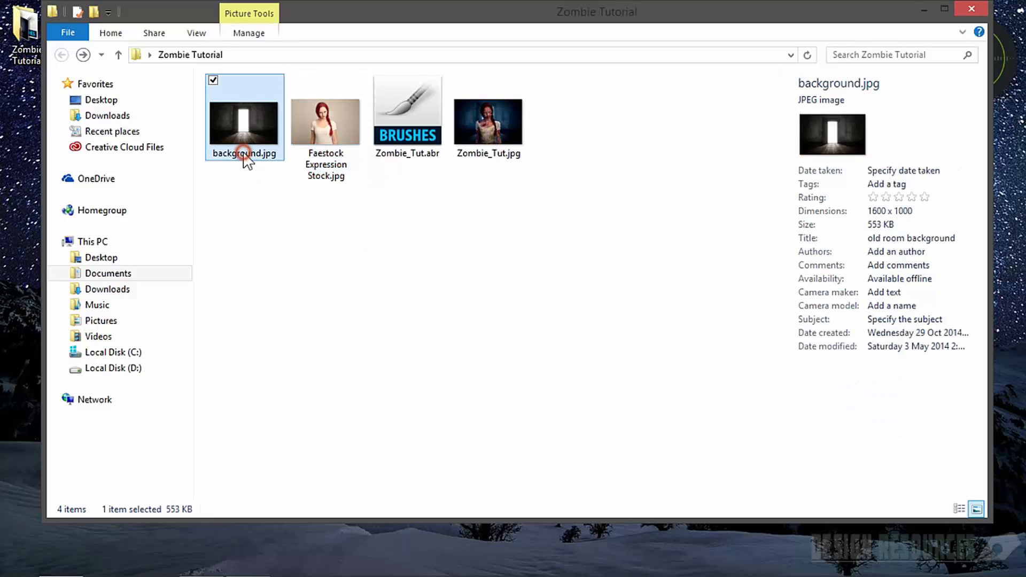
{"action": "left_click", "coordinate": [397, 136]}
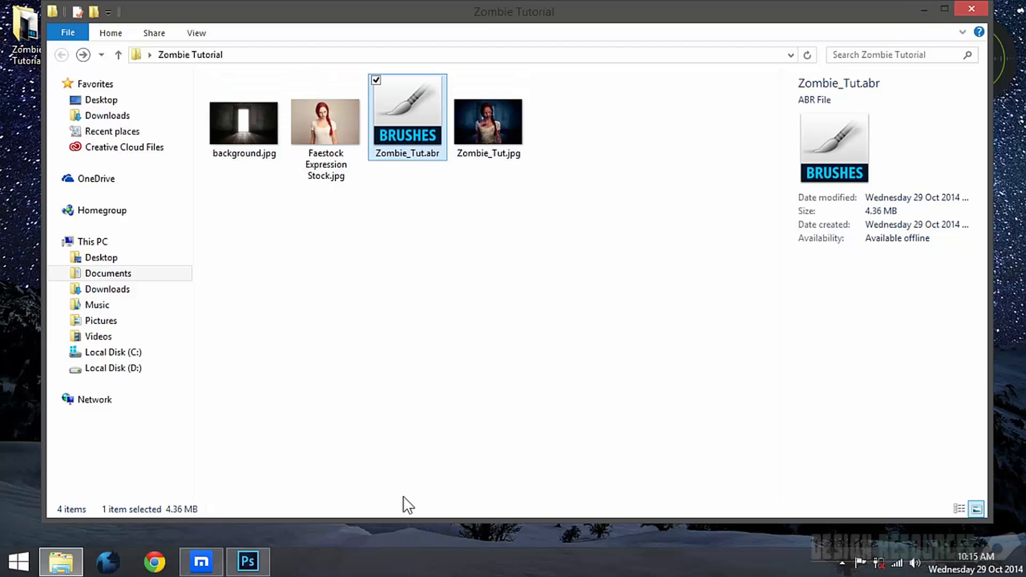
{"action": "left_click_drag", "start_coordinate": [325, 121], "coordinate": [324, 313]}
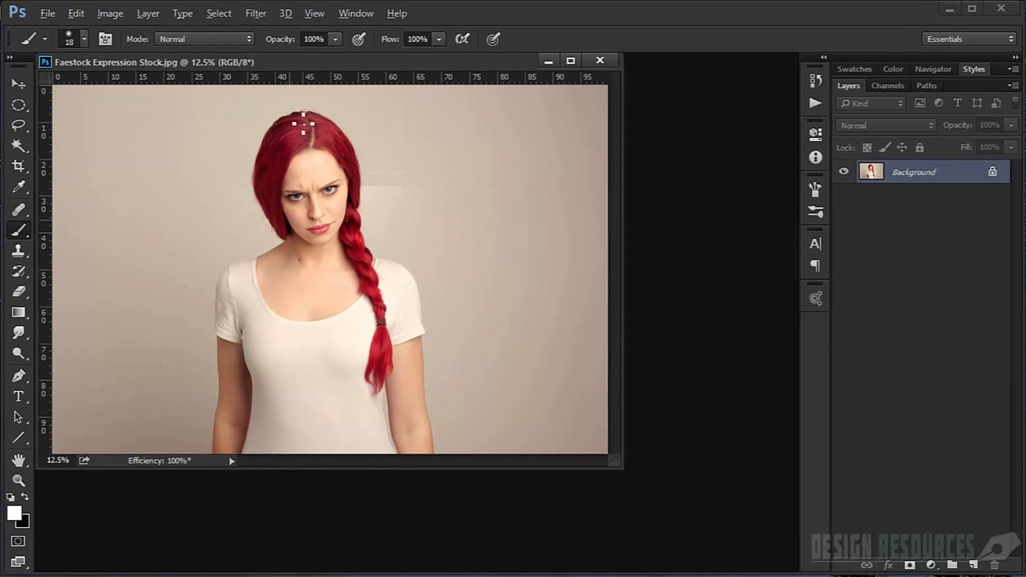
{"action": "mouse_move", "coordinate": [281, 54]}
{"action": "left_mouse_down"}
{"action": "mouse_move", "coordinate": [315, 67]}
{"action": "mouse_move", "coordinate": [296, 58]}
{"action": "left_mouse_up"}
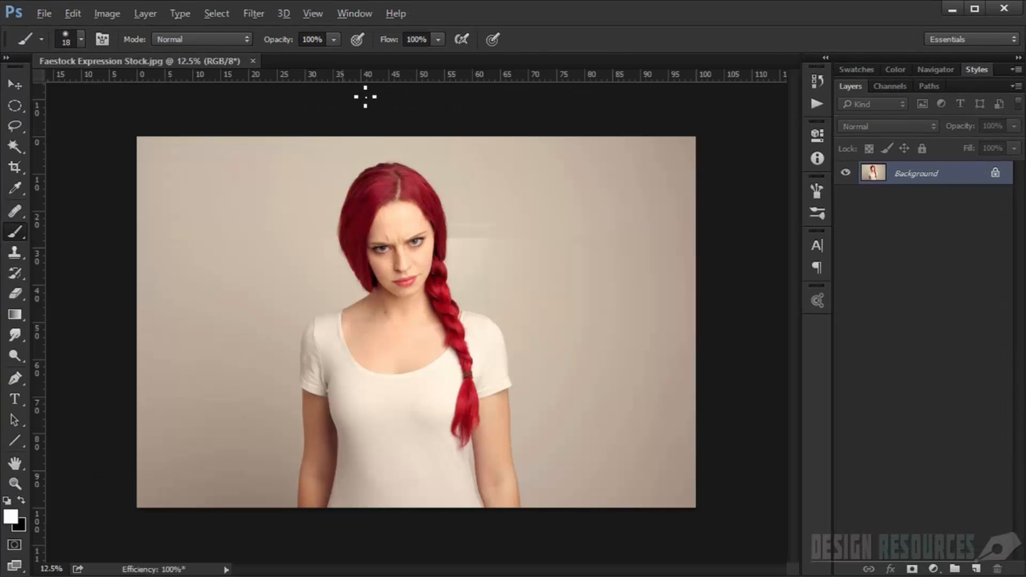
- Convert the locked Background of the portrait into a regular editable layer
{"action": "double_click", "coordinate": [873, 182], "text": "alt"}
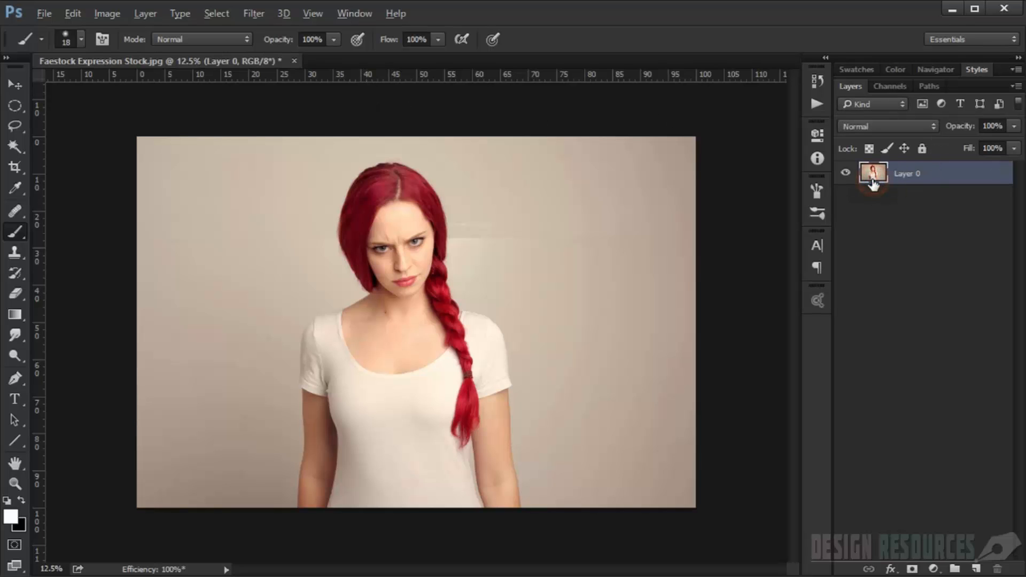
{"action": "scroll", "coordinate": [516, 363], "scroll_direction": "up", "scroll_amount": 5}
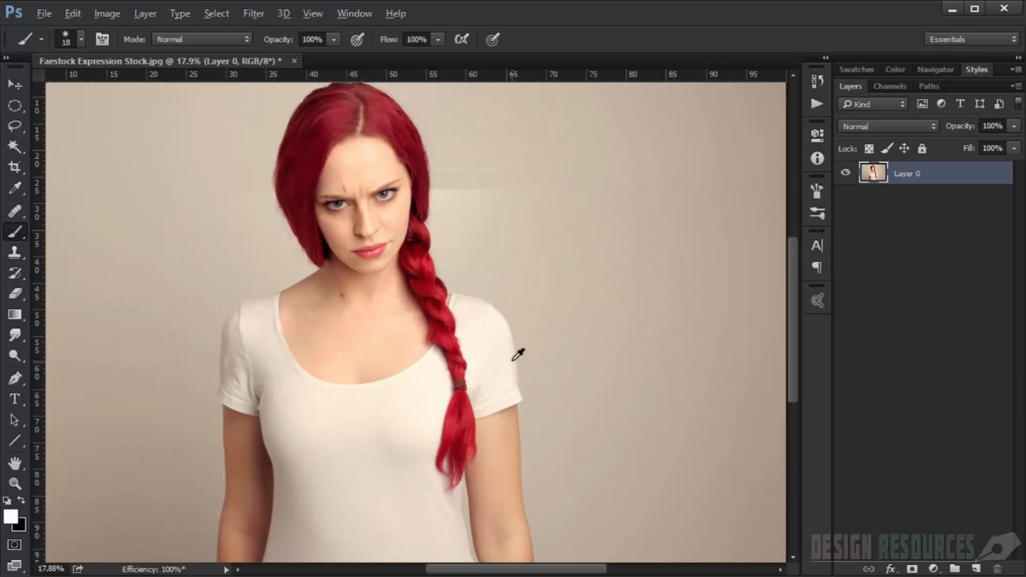
{"action": "left_click_drag", "start_coordinate": [407, 325], "coordinate": [550, 362]}
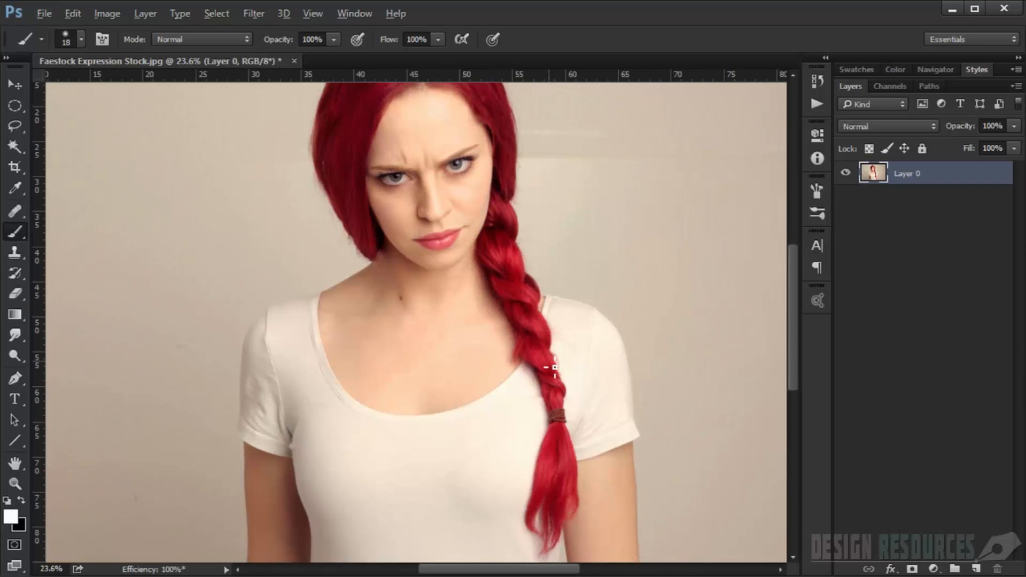
{"action": "scroll", "coordinate": [551, 355], "scroll_direction": "down", "scroll_amount": 6}
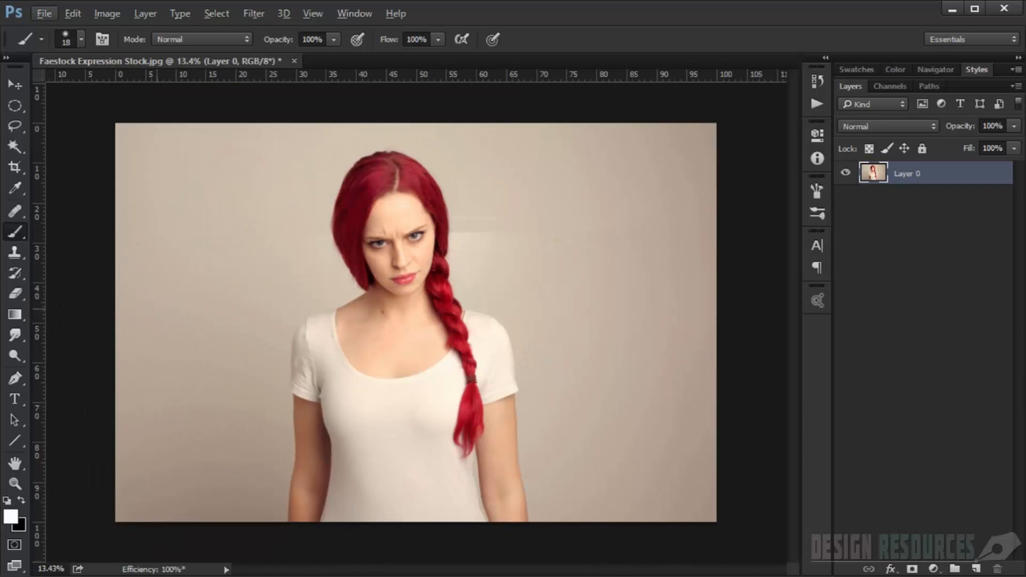
- Select the beige backdrop around the woman with the Magic Wand, adding areas at tolerance 30 with Contiguous on
{"action": "left_click_drag", "start_coordinate": [13, 143], "coordinate": [56, 166]}
{"action": "left_click", "coordinate": [241, 293]}
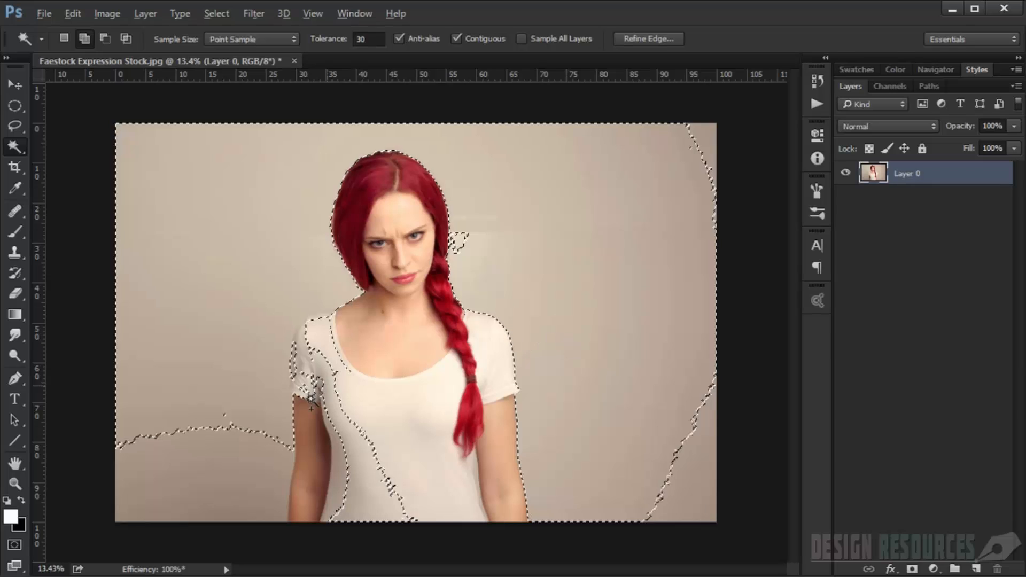
{"action": "left_click", "coordinate": [213, 467]}
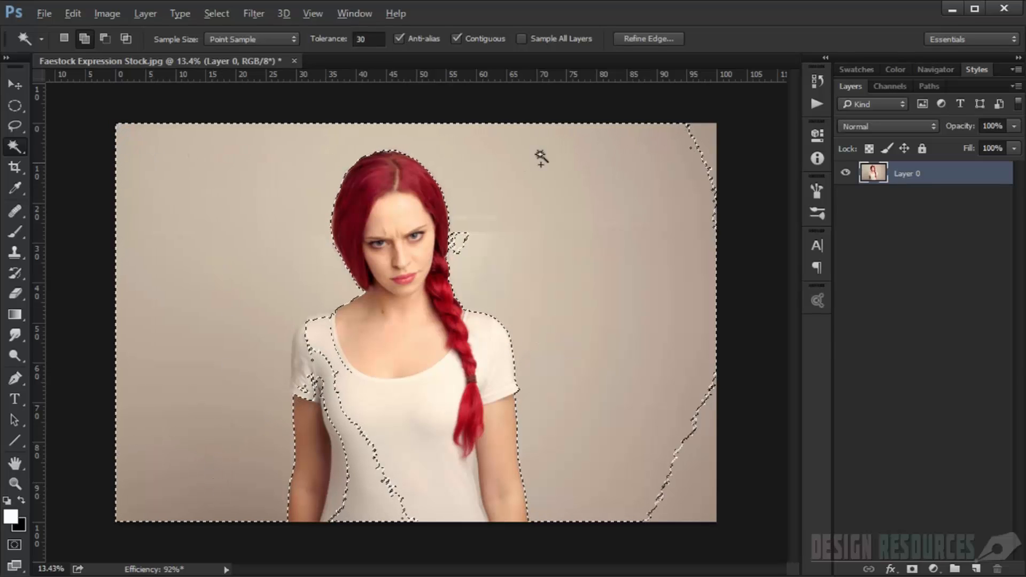
{"action": "left_click", "coordinate": [485, 235]}
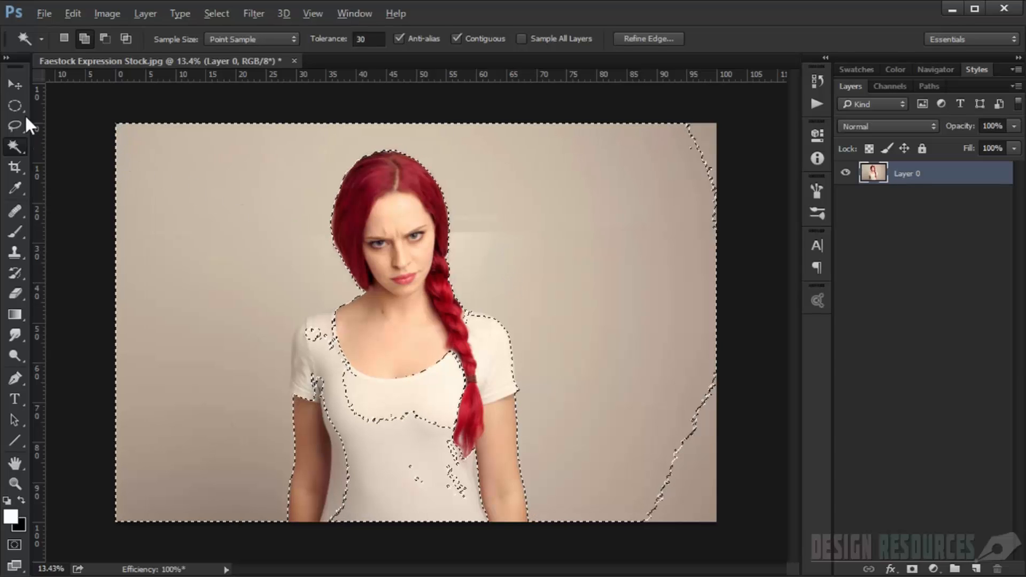
- Subtract the sleeve, shoulder and upper shirt on the side opposite the braid from the selection with the Lasso tool
{"action": "left_click", "coordinate": [18, 127]}
{"action": "left_click", "coordinate": [92, 125]}
{"action": "scroll", "coordinate": [405, 311], "scroll_direction": "up", "scroll_amount": 9}
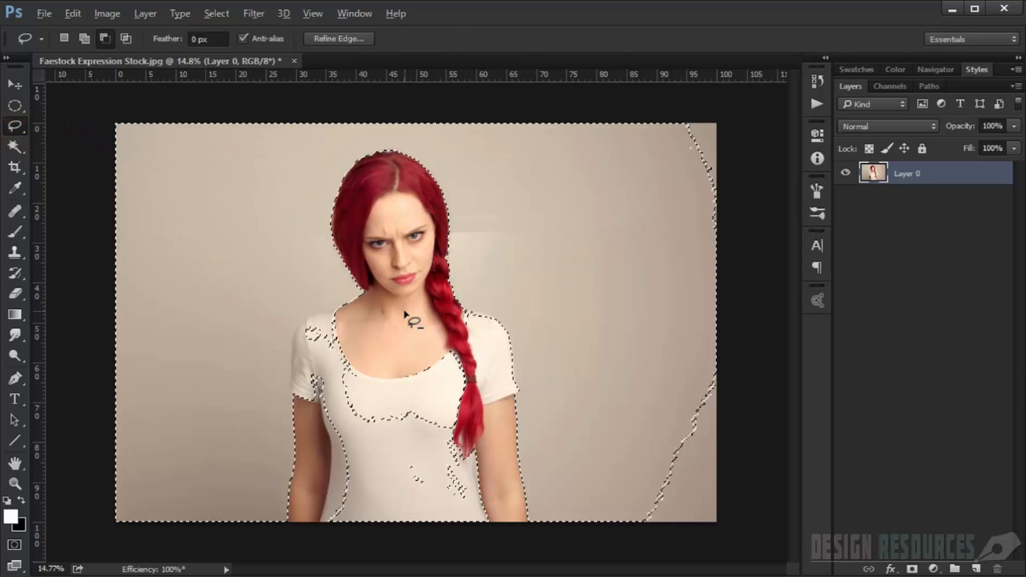
{"action": "left_click_drag", "start_coordinate": [303, 344], "coordinate": [355, 274]}
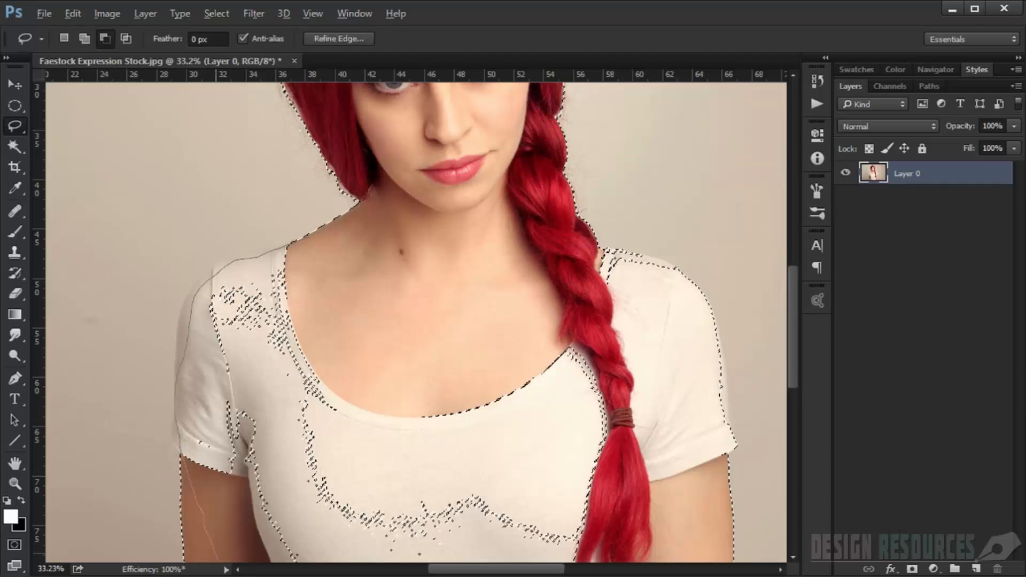
{"action": "mouse_move", "coordinate": [386, 567]}
{"action": "left_mouse_down"}
{"action": "mouse_move", "coordinate": [411, 488]}
{"action": "mouse_move", "coordinate": [424, 345]}
{"action": "mouse_move", "coordinate": [358, 266]}
{"action": "left_mouse_up"}
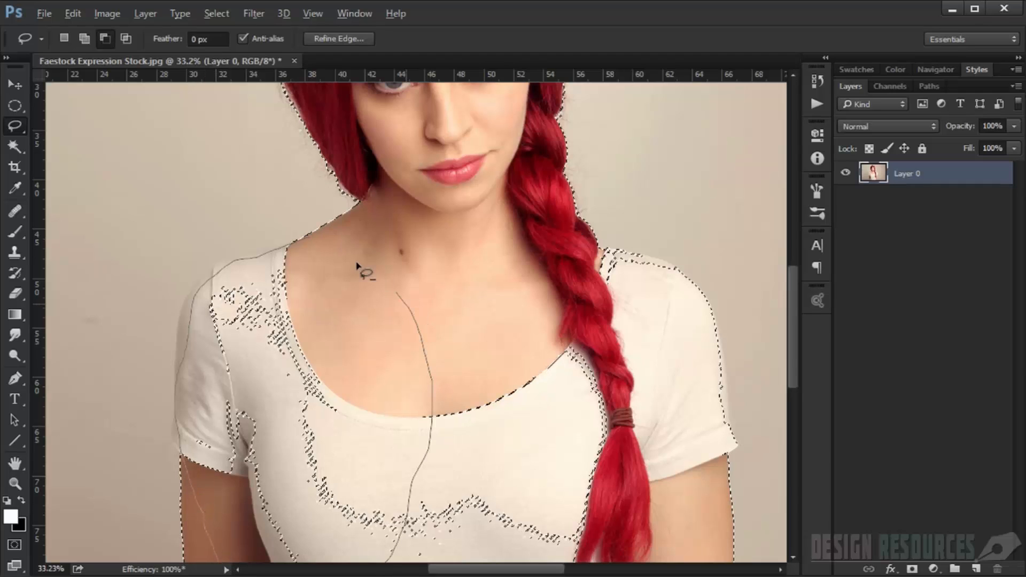
- Subtract the stray selected areas on the shirt's chest and torso from the selection with the Lasso tool
{"action": "left_click_drag", "start_coordinate": [413, 445], "coordinate": [374, 259]}
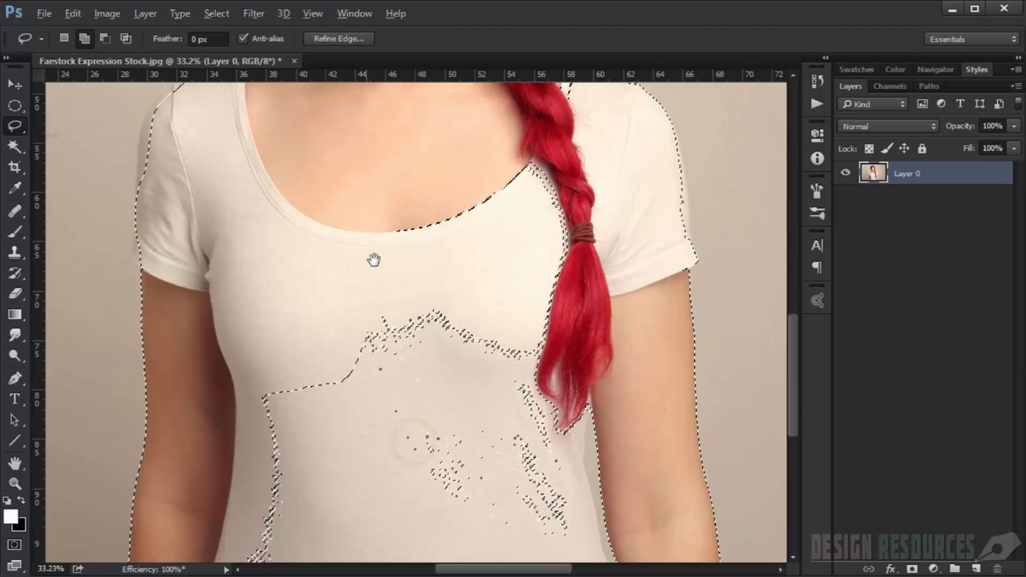
{"action": "mouse_move", "coordinate": [375, 213]}
{"action": "left_mouse_down"}
{"action": "mouse_move", "coordinate": [276, 296]}
{"action": "mouse_move", "coordinate": [218, 428]}
{"action": "mouse_move", "coordinate": [201, 513]}
{"action": "left_mouse_up"}
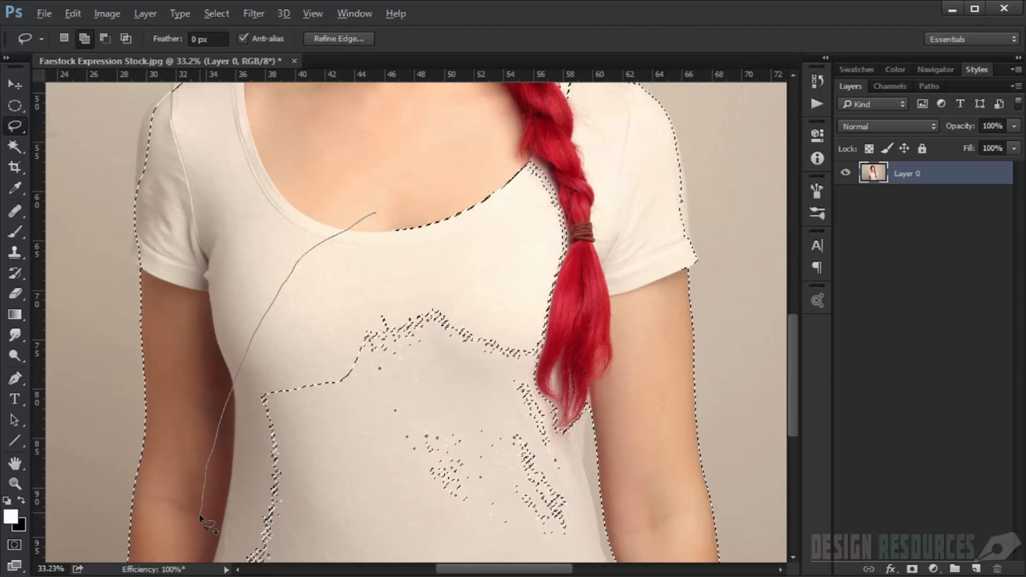
{"action": "left_click_drag", "start_coordinate": [195, 549], "coordinate": [195, 550]}
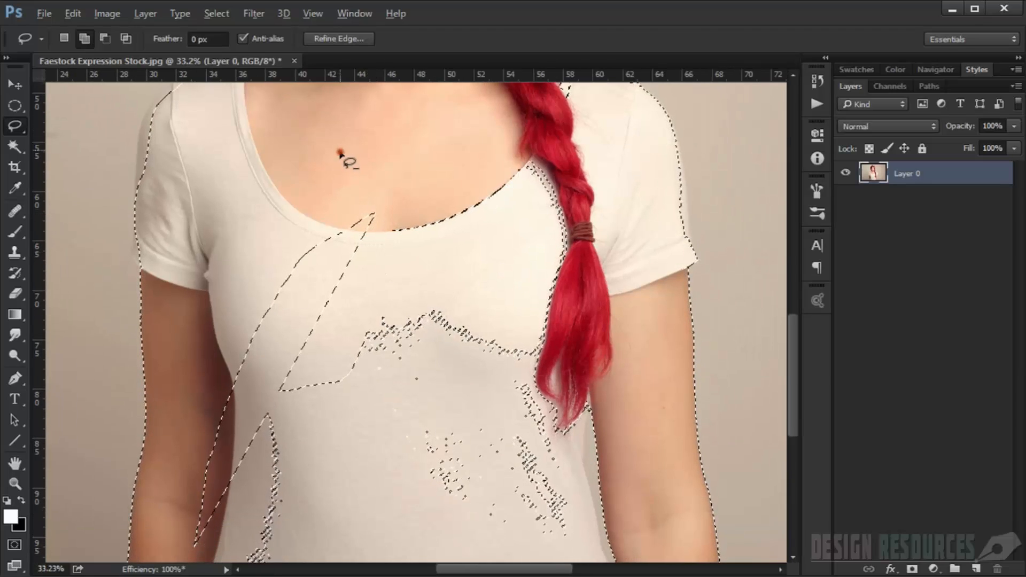
{"action": "mouse_move", "coordinate": [340, 151]}
{"action": "left_mouse_down"}
{"action": "mouse_move", "coordinate": [252, 293]}
{"action": "mouse_move", "coordinate": [204, 427]}
{"action": "left_mouse_up"}
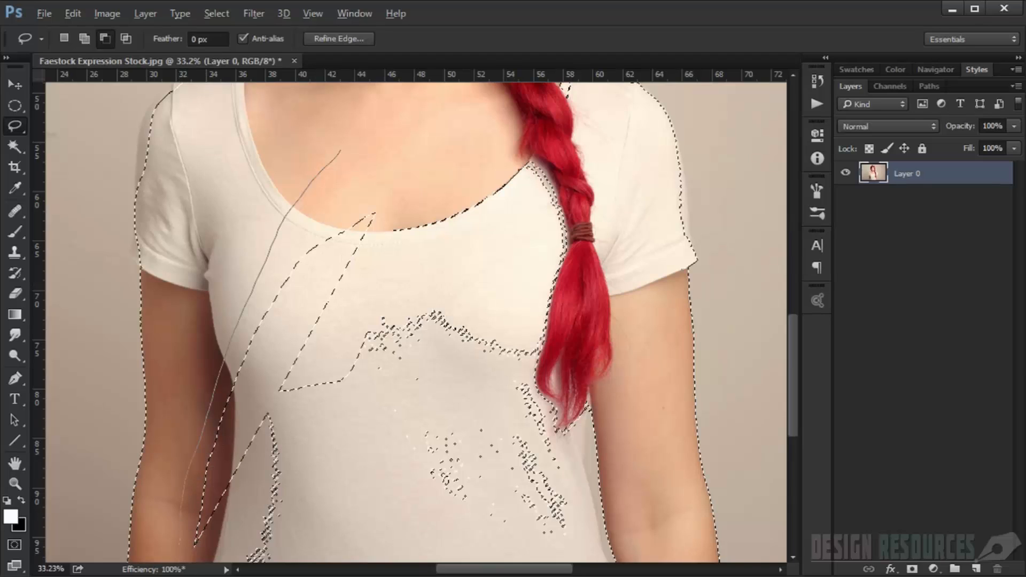
{"action": "mouse_move", "coordinate": [557, 561]}
{"action": "left_mouse_down"}
{"action": "mouse_move", "coordinate": [580, 524]}
{"action": "mouse_move", "coordinate": [581, 497]}
{"action": "left_mouse_up"}
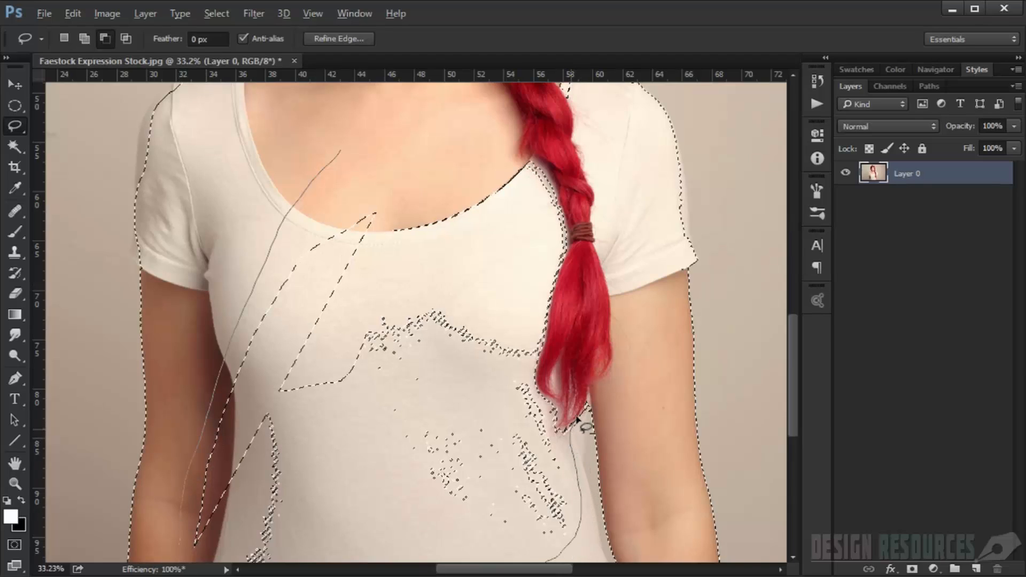
{"action": "mouse_move", "coordinate": [580, 348]}
{"action": "left_mouse_down"}
{"action": "mouse_move", "coordinate": [537, 221]}
{"action": "mouse_move", "coordinate": [500, 178]}
{"action": "mouse_move", "coordinate": [443, 157]}
{"action": "mouse_move", "coordinate": [330, 151]}
{"action": "left_mouse_up"}
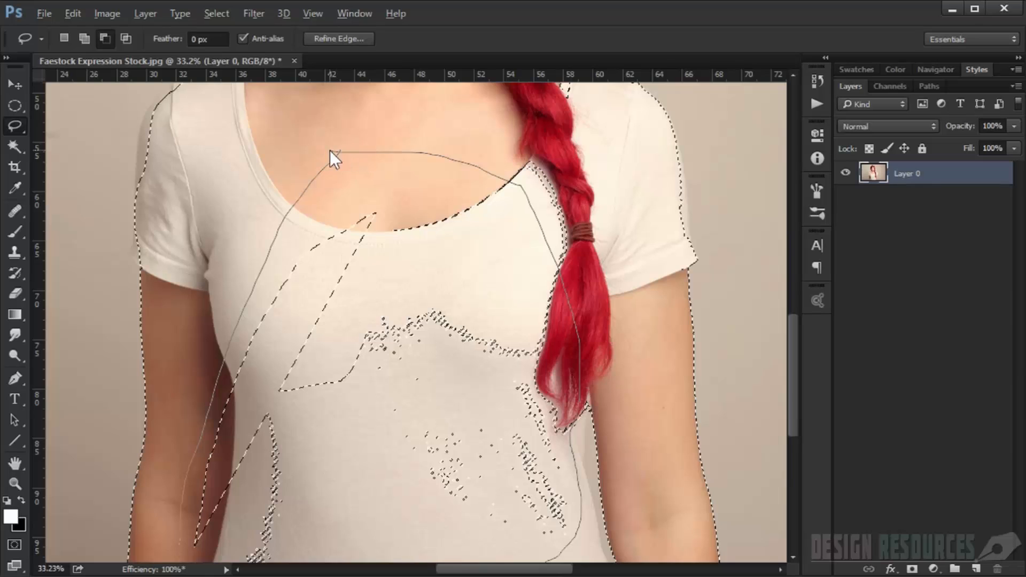
- Subtract the shirt areas around the braid and its neighbouring shoulder and sleeve from the selection with the Lasso tool
{"action": "mouse_move", "coordinate": [477, 185]}
{"action": "left_mouse_down"}
{"action": "mouse_move", "coordinate": [409, 254]}
{"action": "mouse_move", "coordinate": [339, 360]}
{"action": "left_mouse_up"}
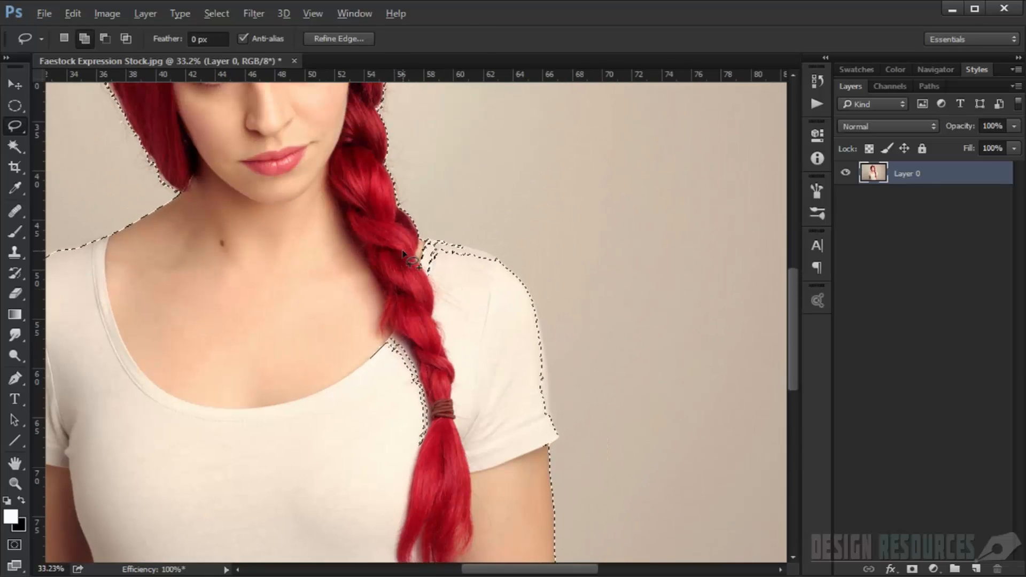
{"action": "key", "text": "alt"}
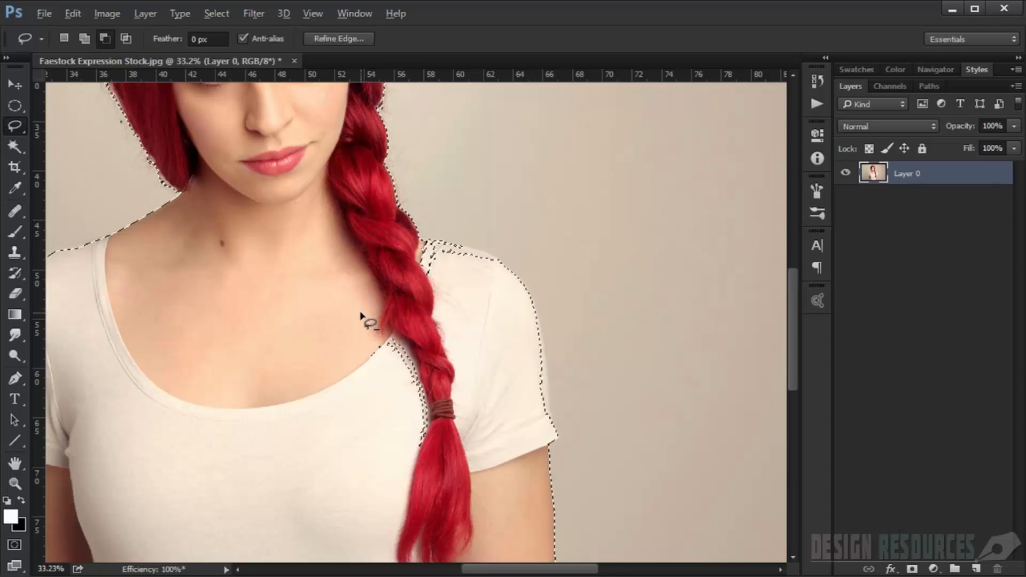
{"action": "mouse_move", "coordinate": [401, 258]}
{"action": "left_mouse_down"}
{"action": "mouse_move", "coordinate": [409, 238]}
{"action": "mouse_move", "coordinate": [506, 266]}
{"action": "mouse_move", "coordinate": [531, 326]}
{"action": "mouse_move", "coordinate": [537, 382]}
{"action": "left_mouse_up"}
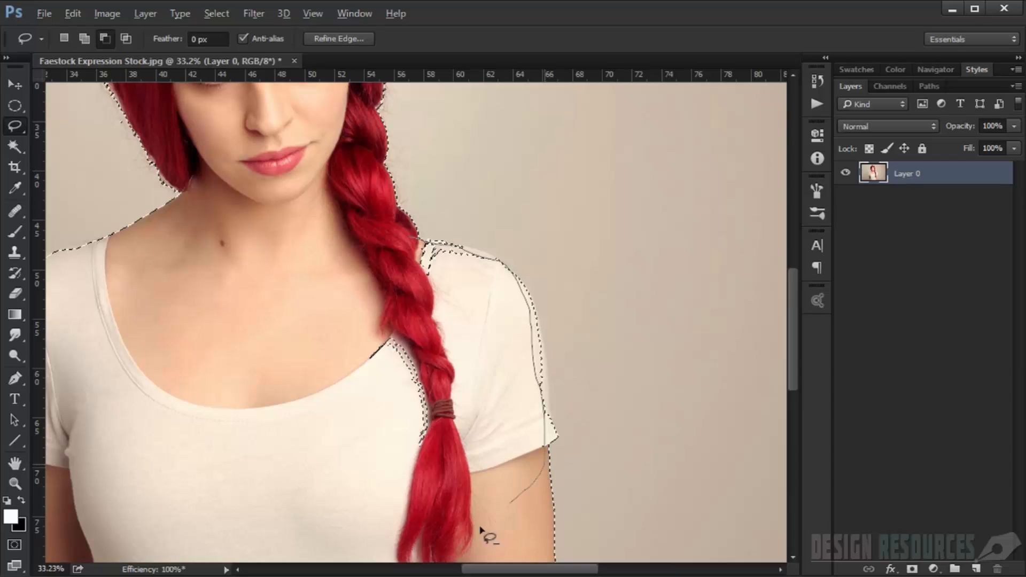
{"action": "mouse_move", "coordinate": [481, 529]}
{"action": "left_mouse_down"}
{"action": "mouse_move", "coordinate": [325, 473]}
{"action": "mouse_move", "coordinate": [333, 324]}
{"action": "mouse_move", "coordinate": [417, 243]}
{"action": "left_mouse_up"}
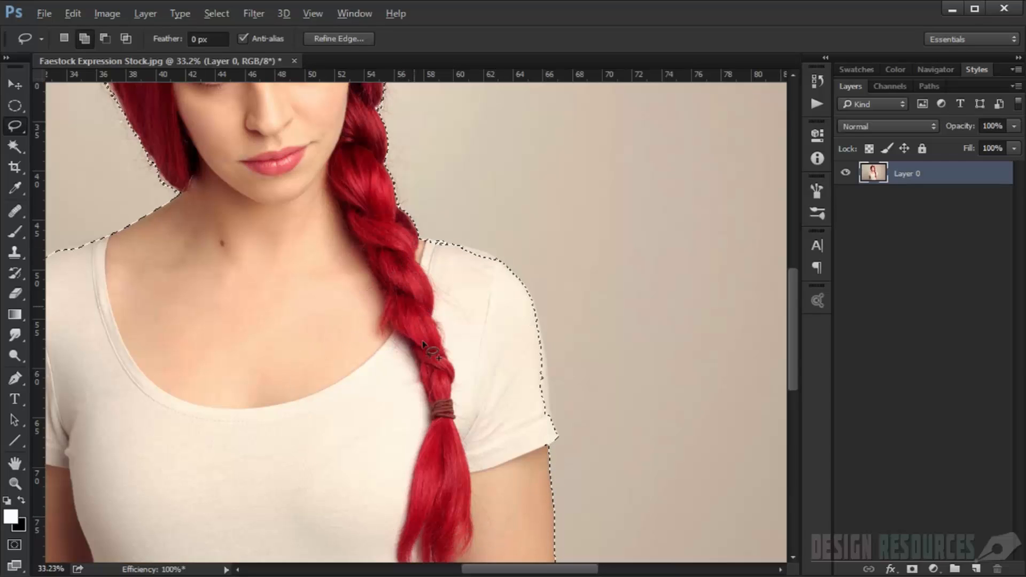
- Add the unselected lower-right corner of the backdrop to the selection with the Lasso tool
{"action": "scroll", "coordinate": [422, 289], "scroll_direction": "down", "scroll_amount": 5}
{"action": "key", "text": "alt"}
{"action": "mouse_move", "coordinate": [418, 304]}
{"action": "left_mouse_down"}
{"action": "mouse_move", "coordinate": [308, 429]}
{"action": "mouse_move", "coordinate": [313, 520]}
{"action": "mouse_move", "coordinate": [400, 569]}
{"action": "mouse_move", "coordinate": [480, 476]}
{"action": "mouse_move", "coordinate": [450, 305]}
{"action": "mouse_move", "coordinate": [412, 306]}
{"action": "mouse_move", "coordinate": [438, 318]}
{"action": "left_mouse_up"}
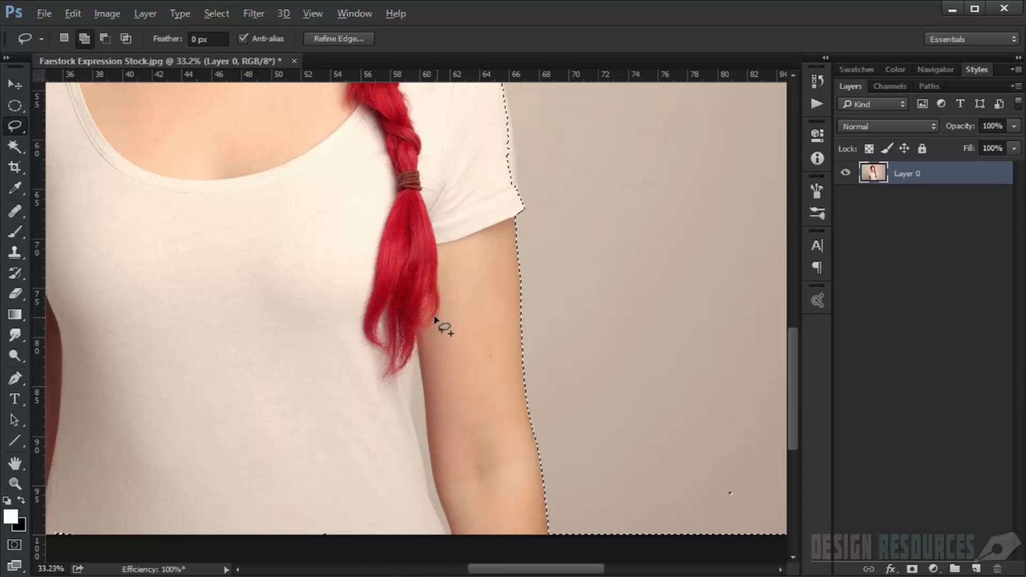
{"action": "scroll", "coordinate": [431, 321], "scroll_direction": "down", "scroll_amount": 3}
{"action": "mouse_move", "coordinate": [426, 243]}
{"action": "left_mouse_down"}
{"action": "mouse_move", "coordinate": [451, 315]}
{"action": "mouse_move", "coordinate": [339, 298]}
{"action": "mouse_move", "coordinate": [255, 269]}
{"action": "left_mouse_up"}
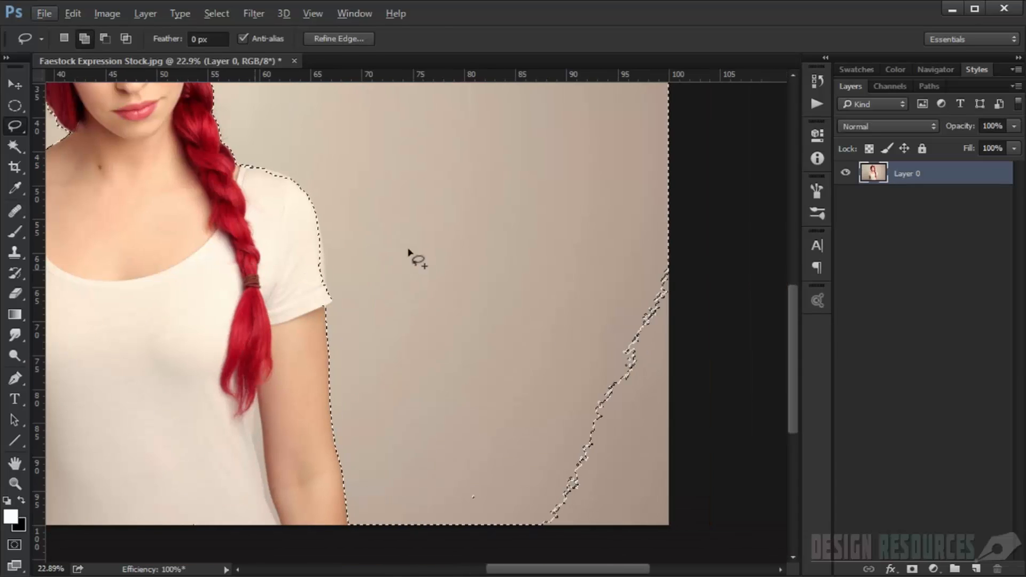
{"action": "mouse_move", "coordinate": [628, 202]}
{"action": "left_mouse_down"}
{"action": "mouse_move", "coordinate": [470, 449]}
{"action": "mouse_move", "coordinate": [598, 174]}
{"action": "mouse_move", "coordinate": [614, 219]}
{"action": "left_mouse_up"}
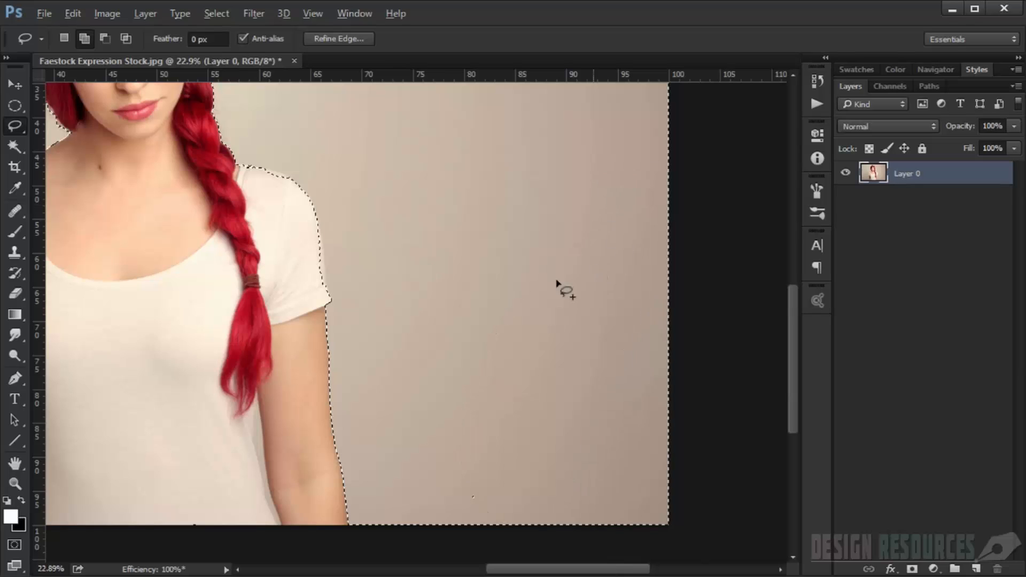
- Add an inverted layer mask to Layer 0 from the selection so the backdrop is hidden around the woman
{"action": "scroll", "coordinate": [522, 293], "scroll_direction": "down", "scroll_amount": 3}
{"action": "key", "text": "alt"}
{"action": "scroll", "coordinate": [446, 325], "scroll_direction": "up", "scroll_amount": 4}
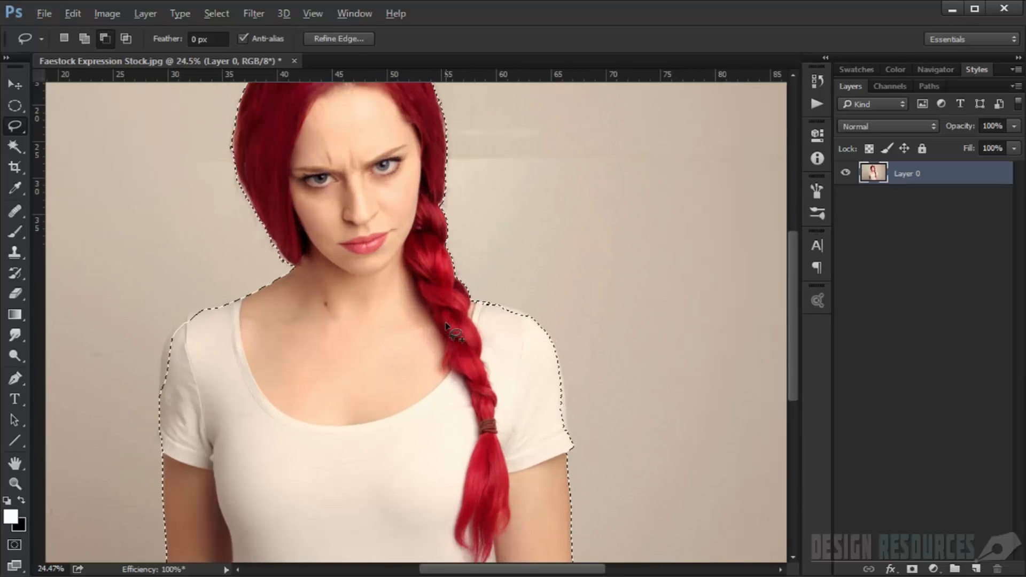
{"action": "scroll", "coordinate": [728, 228], "scroll_direction": "down", "scroll_amount": 3}
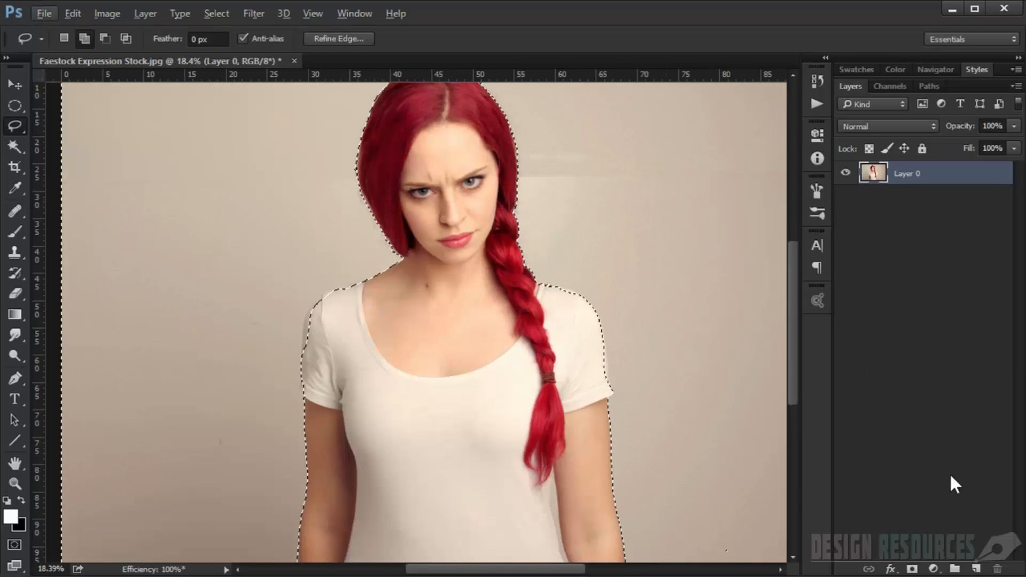
{"action": "left_click", "coordinate": [913, 570]}
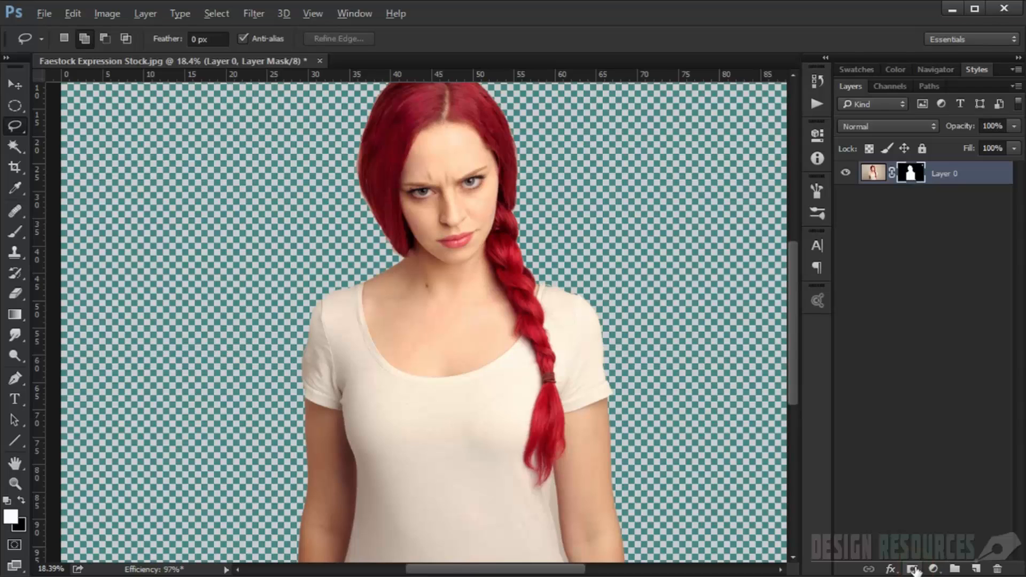
- Create a new layer beneath the masked portrait and fill it with white
{"action": "scroll", "coordinate": [513, 389], "scroll_direction": "down", "scroll_amount": 2}
{"action": "scroll", "coordinate": [513, 391], "scroll_direction": "up", "scroll_amount": 3}
{"action": "scroll", "coordinate": [512, 392], "scroll_direction": "up", "scroll_amount": 2}
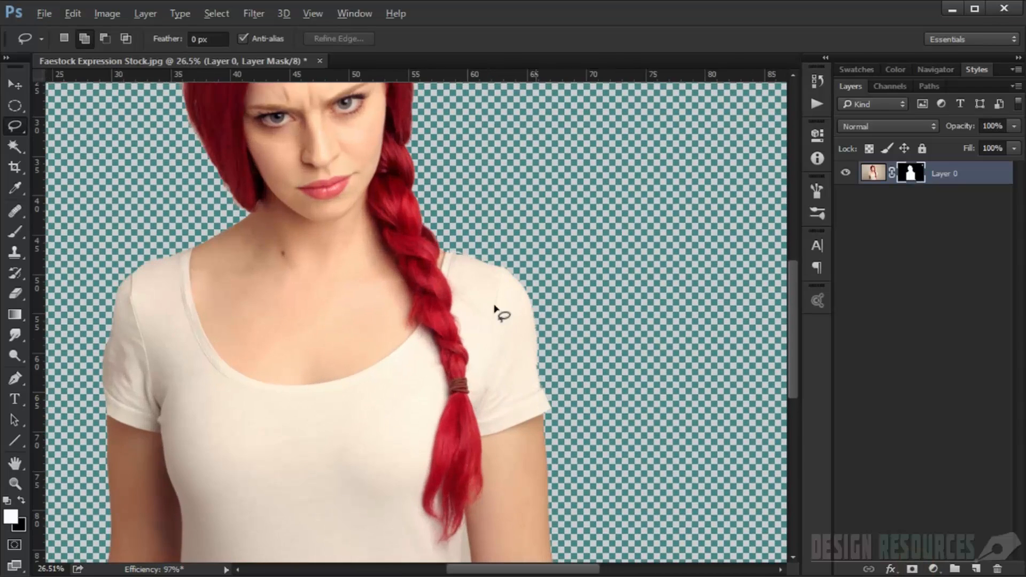
{"action": "scroll", "coordinate": [318, 192], "scroll_direction": "down", "scroll_amount": 4}
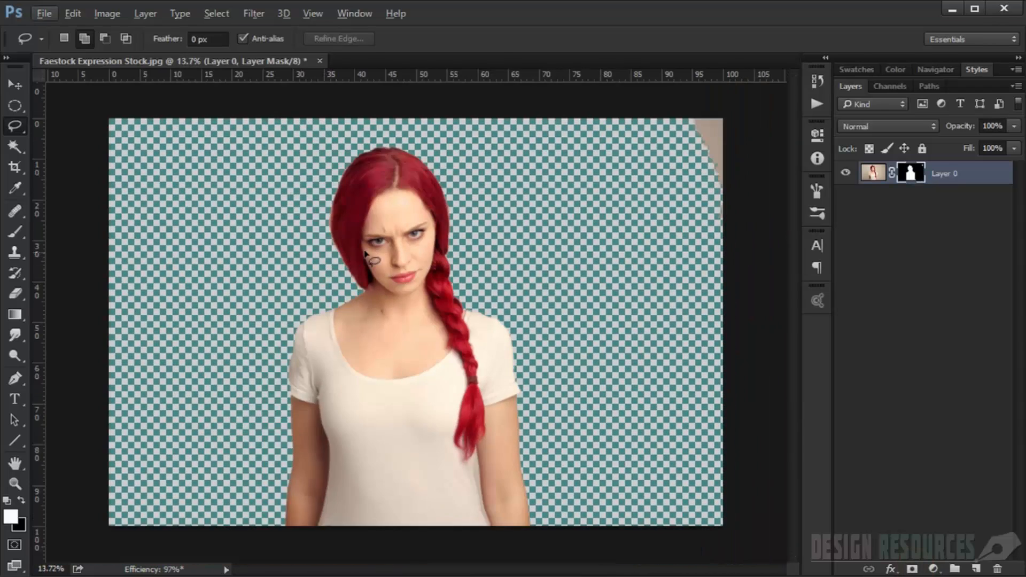
{"action": "left_click", "coordinate": [976, 570], "text": "ctrl"}
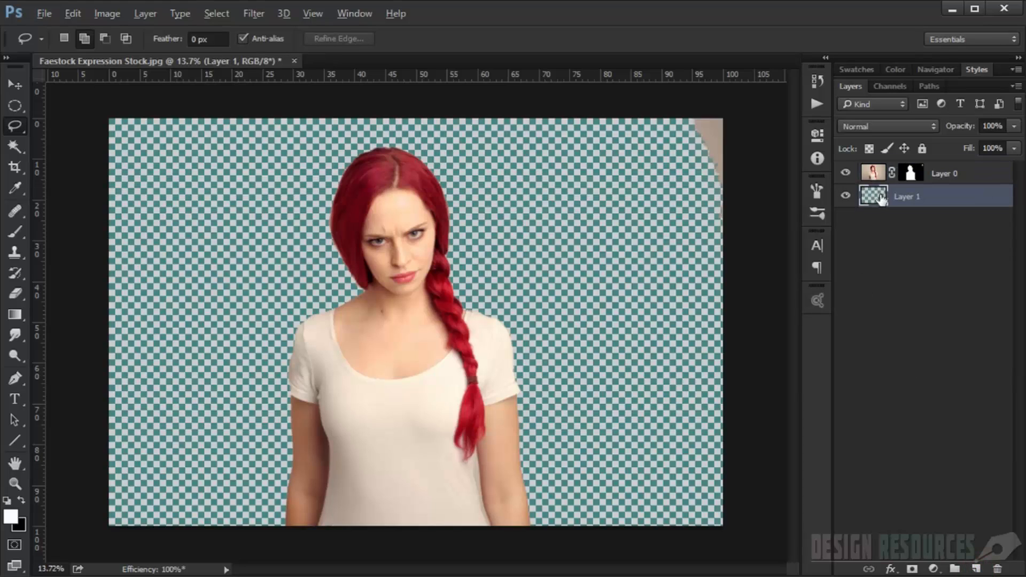
{"action": "key", "text": "alt+BackSpace"}
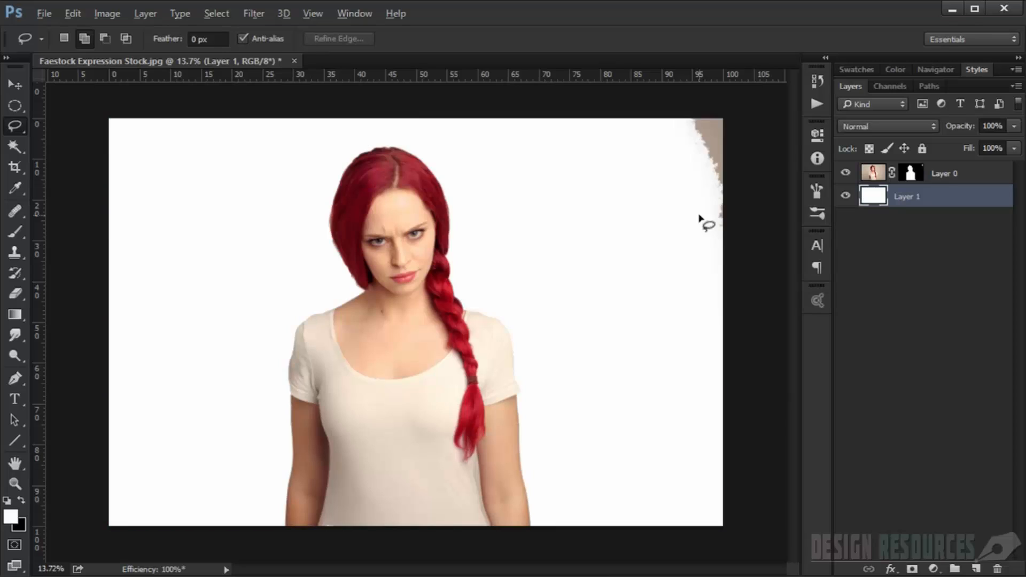
- Activate the Brush tool and choose the 25 px hard round brush
{"action": "scroll", "coordinate": [481, 267], "scroll_direction": "up", "scroll_amount": 5}
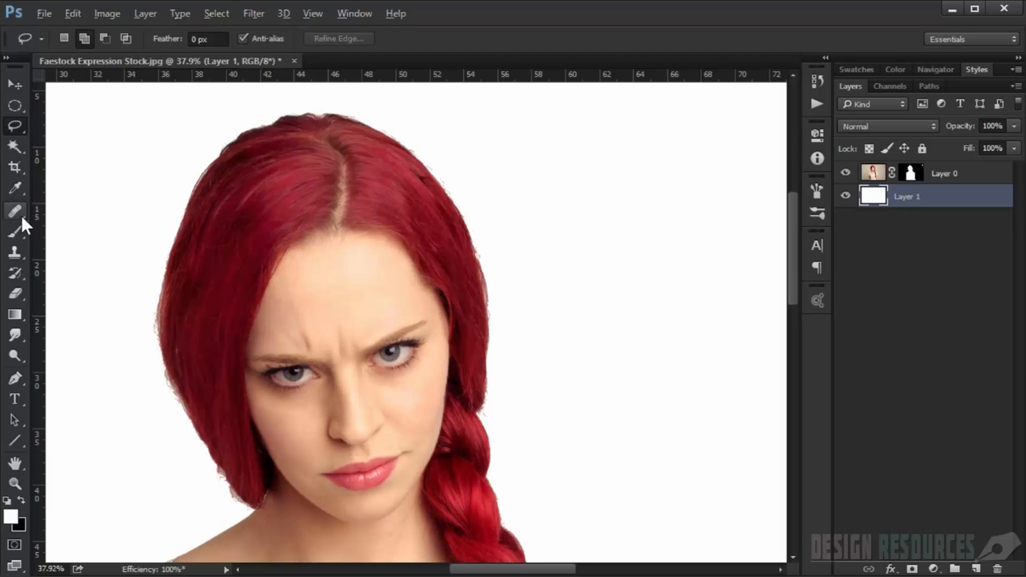
{"action": "left_click", "coordinate": [17, 232]}
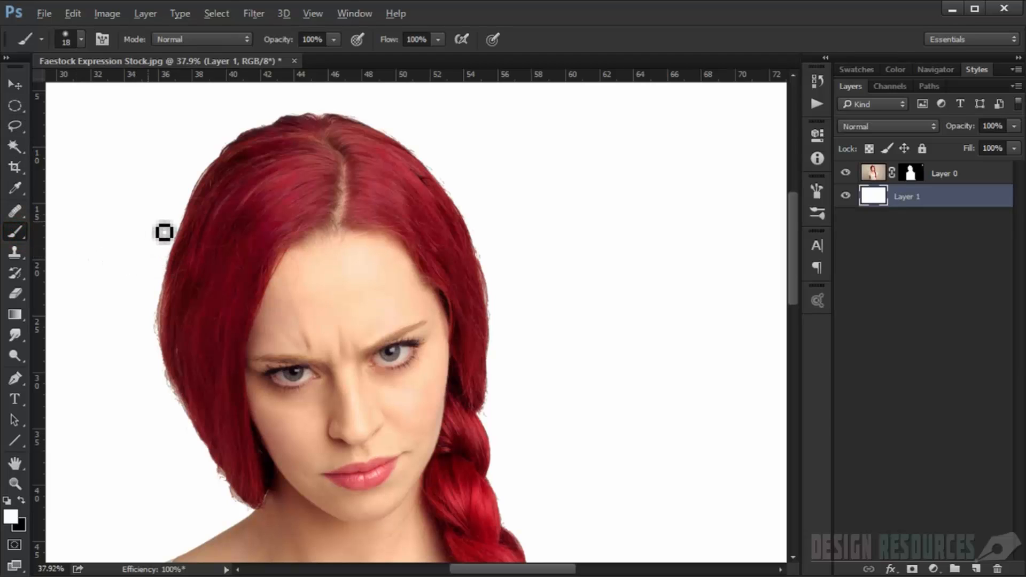
{"action": "right_click", "coordinate": [169, 198]}
{"action": "left_click", "coordinate": [216, 261]}
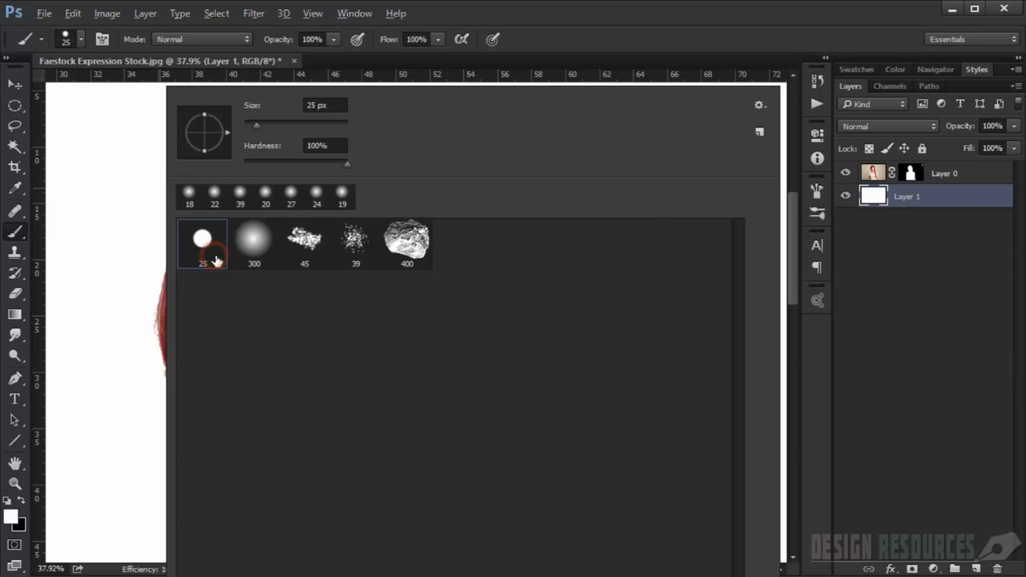
- Load the Zombie_Tut.abr brush file into the brush presets
{"action": "left_click", "coordinate": [760, 105]}
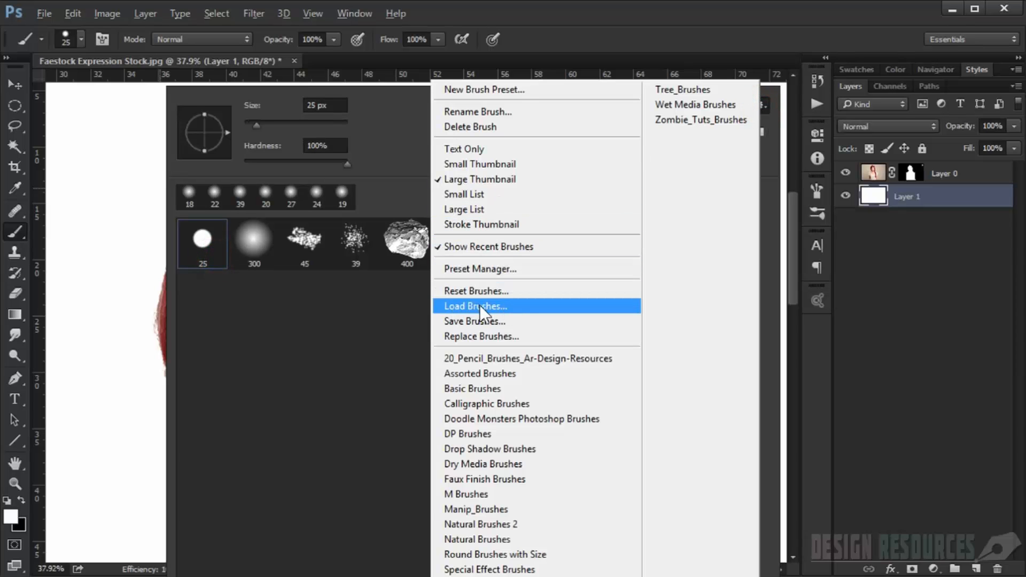
{"action": "left_click", "coordinate": [400, 115]}
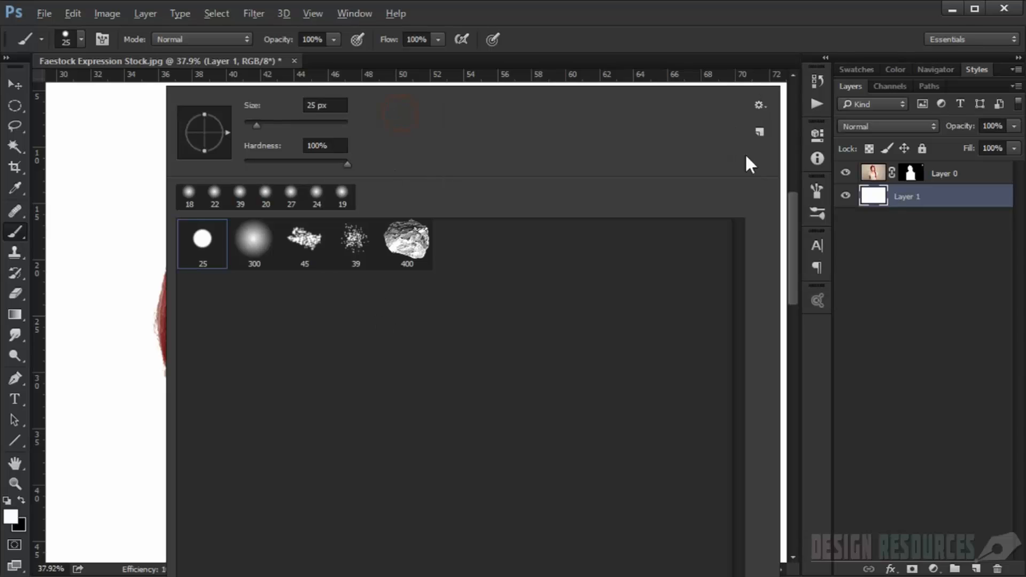
{"action": "left_click", "coordinate": [768, 106]}
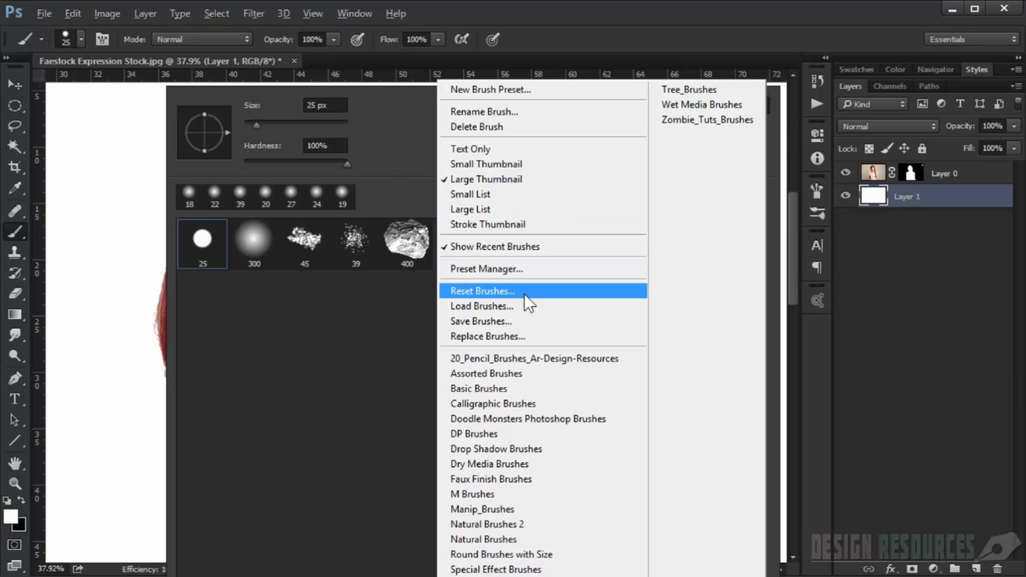
{"action": "left_click", "coordinate": [502, 306]}
{"action": "left_click", "coordinate": [410, 239]}
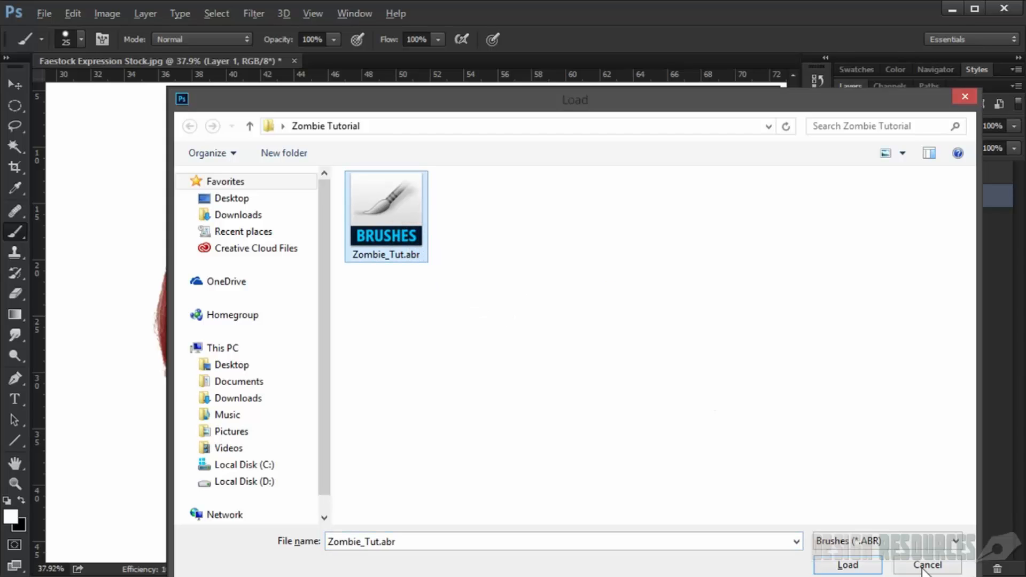
{"action": "left_click", "coordinate": [864, 572]}
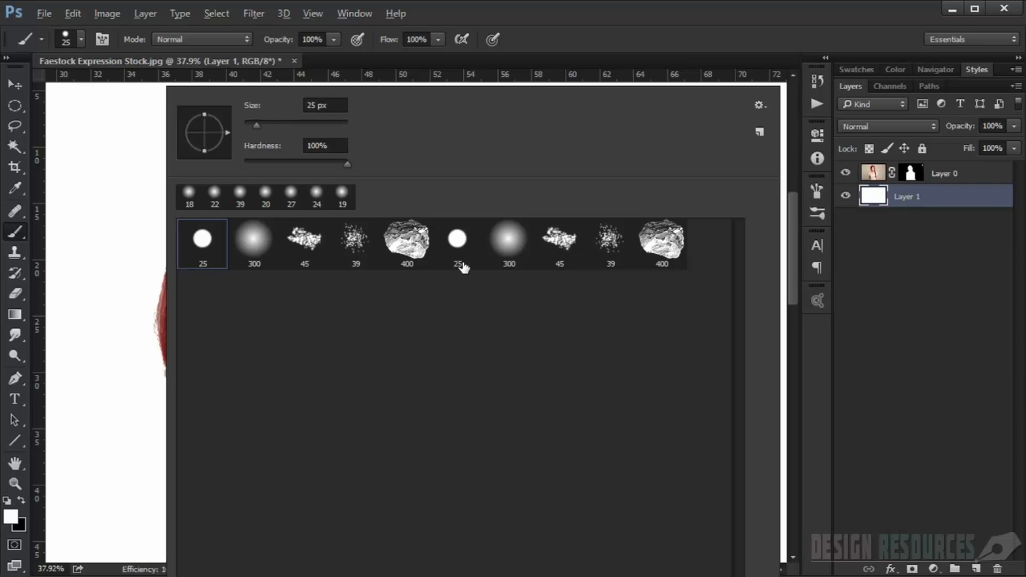
- Replace the brush presets with Zombie_Tut.abr and choose its 25 px hard round brush
{"action": "left_click", "coordinate": [765, 105]}
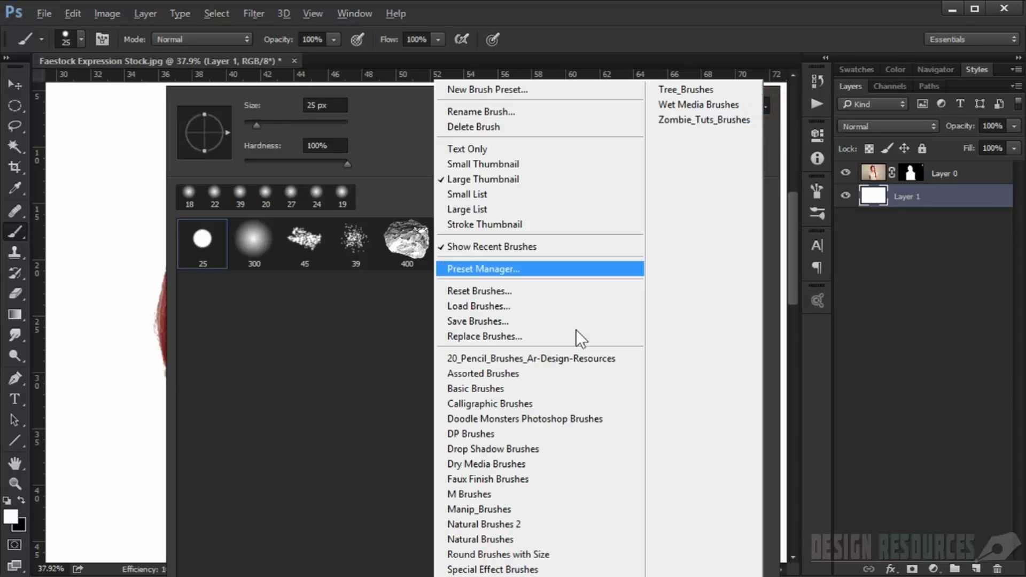
{"action": "left_click", "coordinate": [559, 334]}
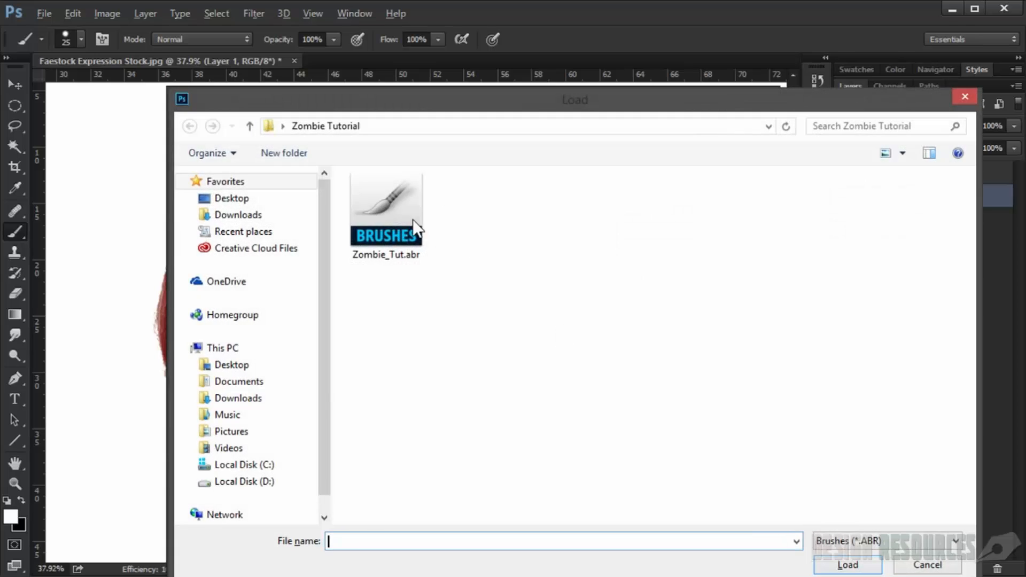
{"action": "double_click", "coordinate": [409, 219]}
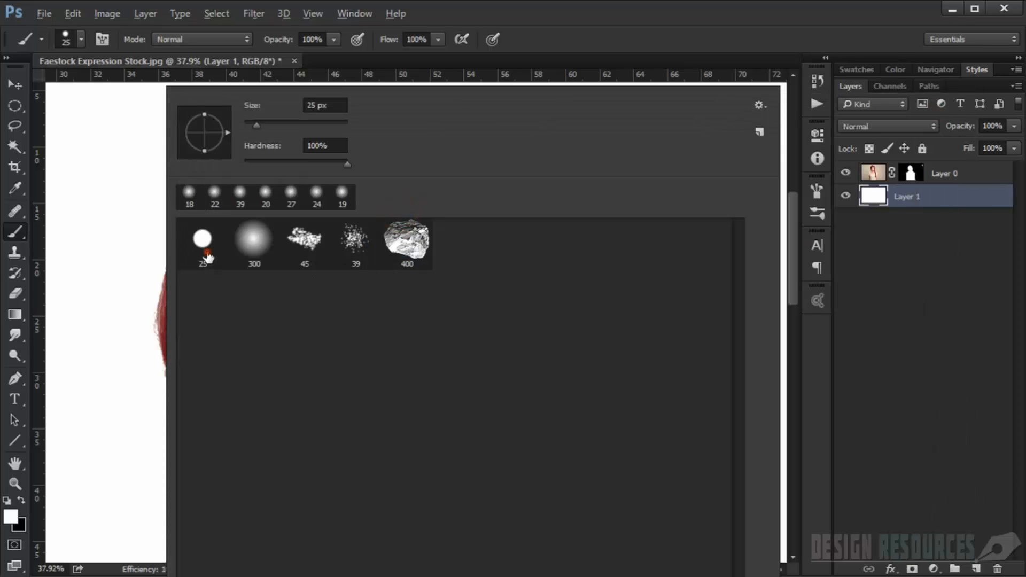
{"action": "left_click", "coordinate": [206, 255]}
{"action": "left_click", "coordinate": [540, 28]}
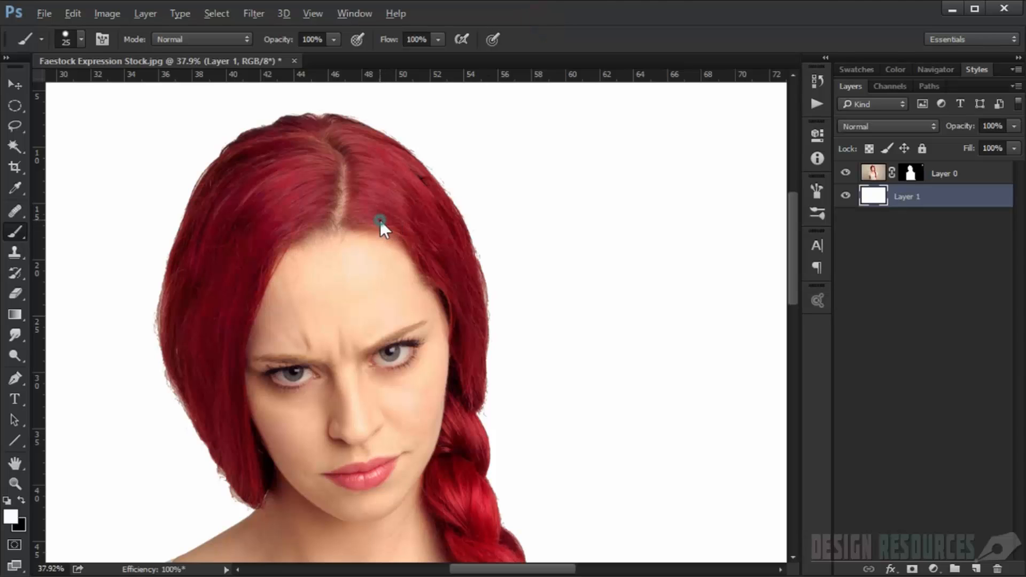
- Enlarge the brush to 186 px and examine Layer 0's mask edges around the hair, braid and neighbouring shoulder
{"action": "mouse_move", "coordinate": [380, 220]}
{"action": "left_mouse_down"}
{"action": "mouse_move", "coordinate": [480, 249]}
{"action": "mouse_move", "coordinate": [389, 216]}
{"action": "left_mouse_up"}
{"action": "left_click", "coordinate": [573, 42]}
{"action": "scroll", "coordinate": [309, 227], "scroll_direction": "up", "scroll_amount": 2}
{"action": "scroll", "coordinate": [314, 222], "scroll_direction": "up", "scroll_amount": 2}
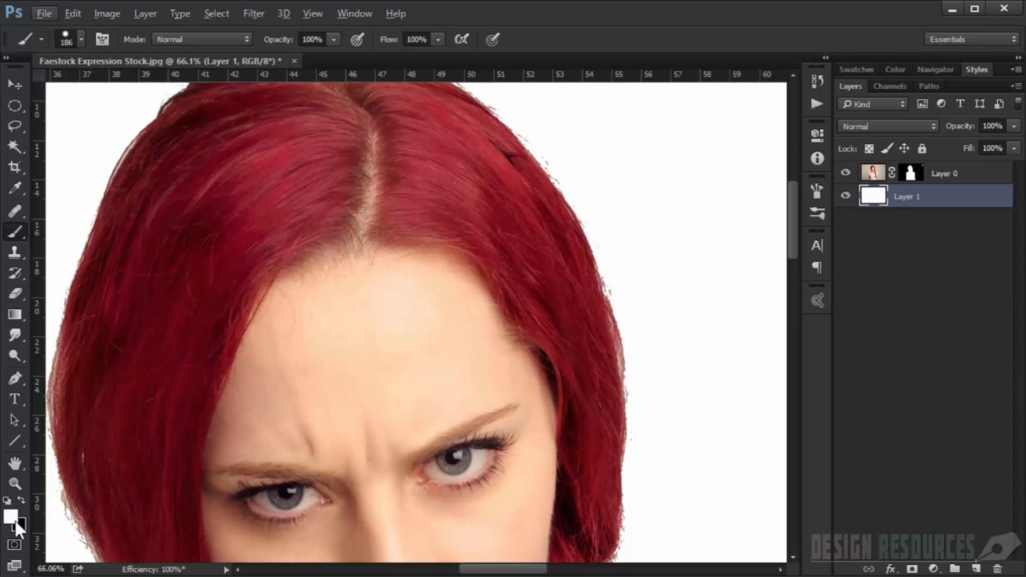
{"action": "left_click", "coordinate": [913, 178]}
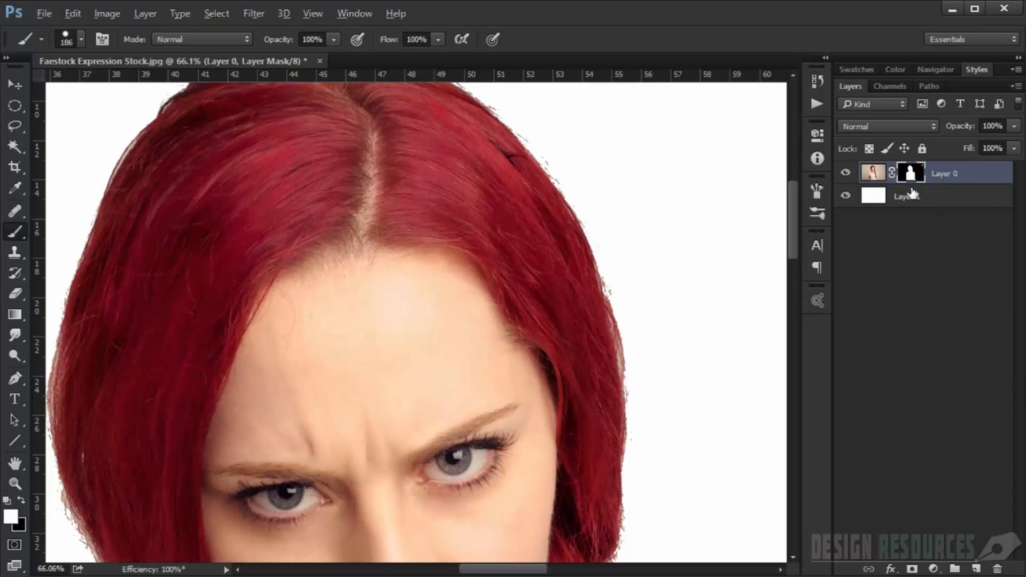
{"action": "left_click_drag", "start_coordinate": [548, 305], "coordinate": [321, 192]}
{"action": "mouse_move", "coordinate": [310, 548]}
{"action": "left_mouse_down"}
{"action": "mouse_move", "coordinate": [359, 332]}
{"action": "mouse_move", "coordinate": [267, 225]}
{"action": "mouse_move", "coordinate": [214, 184]}
{"action": "left_mouse_up"}
{"action": "left_click_drag", "start_coordinate": [381, 364], "coordinate": [358, 291]}
{"action": "scroll", "coordinate": [422, 383], "scroll_direction": "up", "scroll_amount": 3}
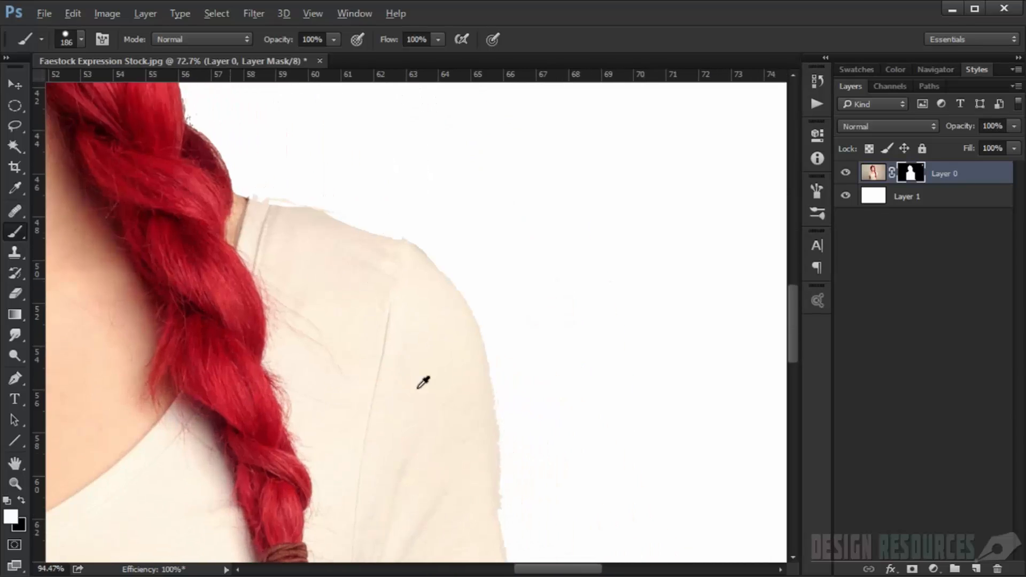
{"action": "left_click_drag", "start_coordinate": [434, 383], "coordinate": [221, 198]}
- Fill Layer 1 with a dark red colour to expose the flaws in the mask edge
{"action": "left_click", "coordinate": [894, 196]}
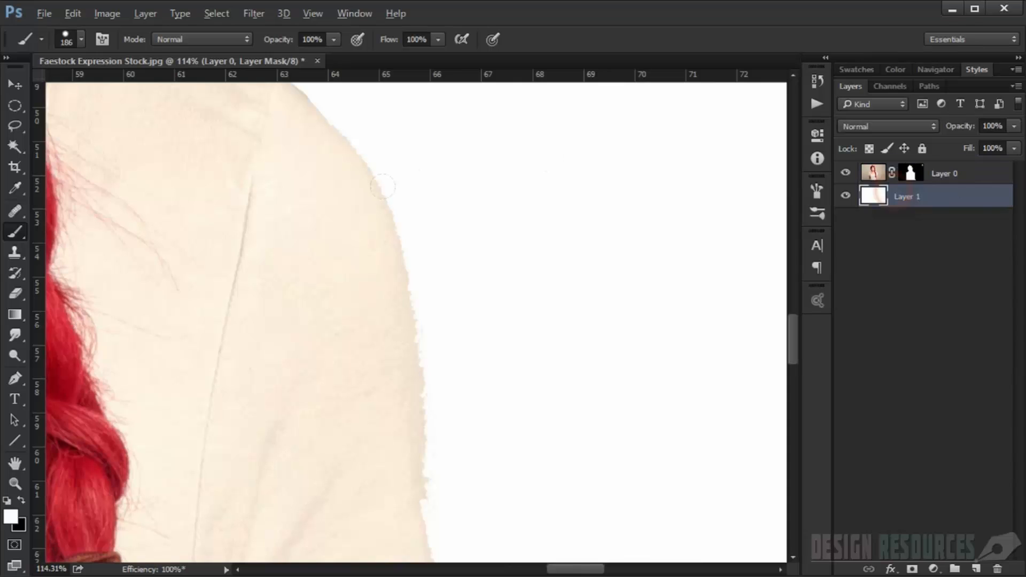
{"action": "left_click", "coordinate": [11, 516]}
{"action": "left_click_drag", "start_coordinate": [660, 287], "coordinate": [695, 287]}
{"action": "left_click", "coordinate": [922, 150]}
{"action": "key", "text": "b"}
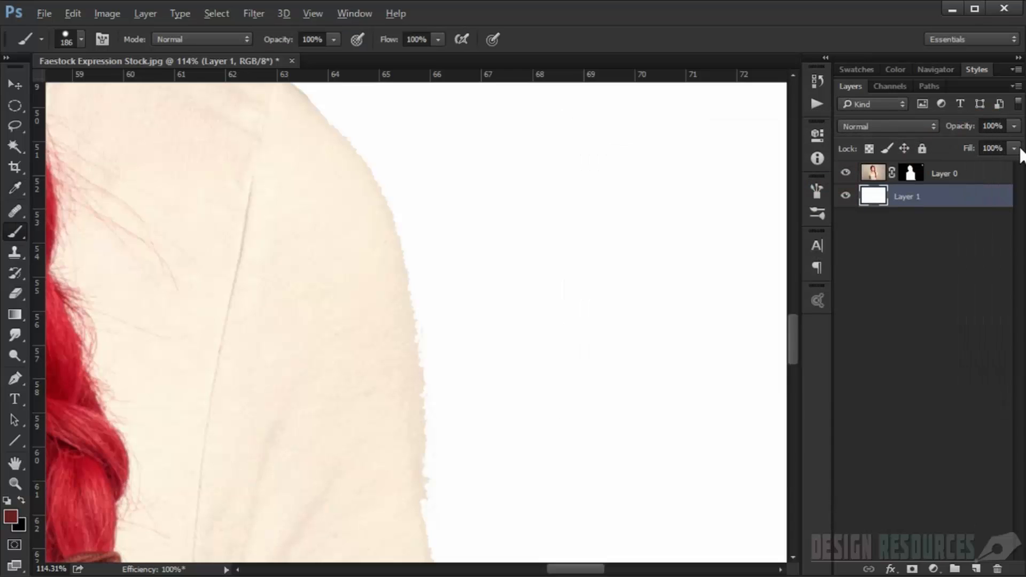
{"action": "key", "text": "alt+BackSpace"}
- Target Layer 0's mask and set the brush to 80 px with 40% hardness
{"action": "scroll", "coordinate": [486, 335], "scroll_direction": "down", "scroll_amount": 2}
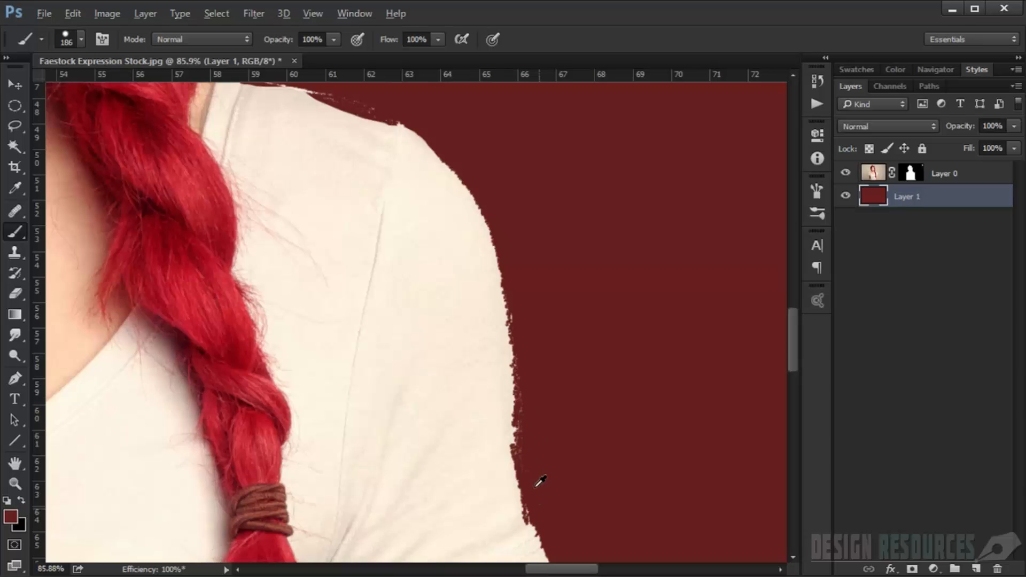
{"action": "scroll", "coordinate": [540, 481], "scroll_direction": "down", "scroll_amount": 2}
{"action": "left_click_drag", "start_coordinate": [525, 474], "coordinate": [547, 453]}
{"action": "scroll", "coordinate": [433, 338], "scroll_direction": "up", "scroll_amount": 4}
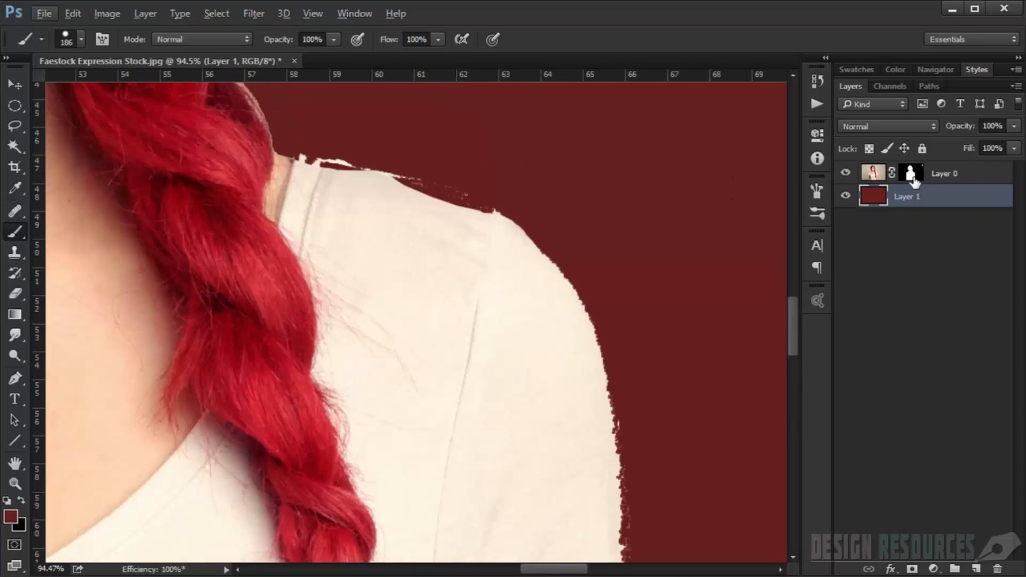
{"action": "left_click", "coordinate": [911, 172]}
{"action": "scroll", "coordinate": [431, 275], "scroll_direction": "up", "scroll_amount": 4}
{"action": "right_click", "coordinate": [422, 271], "text": "alt"}
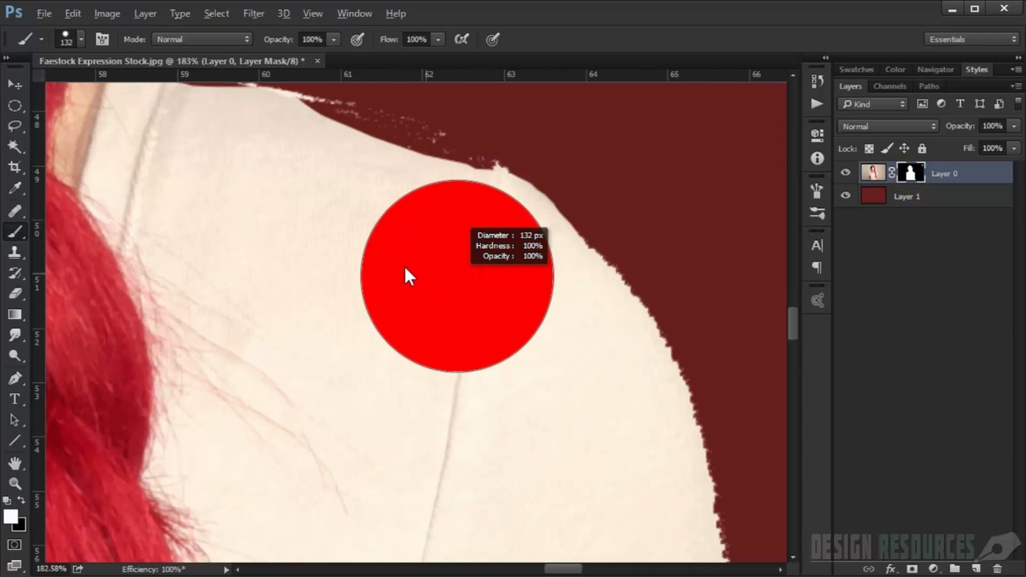
{"action": "right_click", "coordinate": [437, 197]}
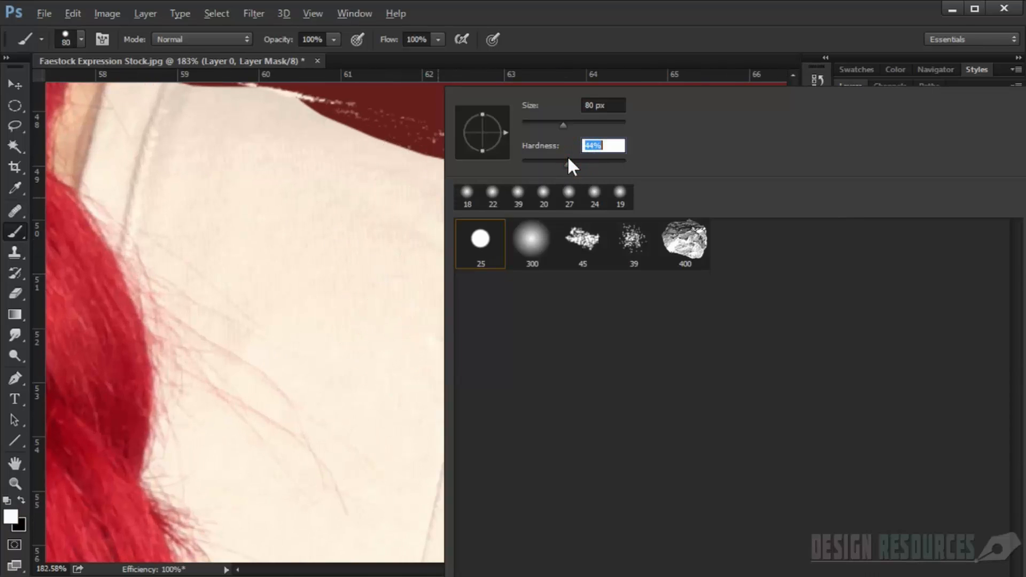
{"action": "left_click_drag", "start_coordinate": [569, 159], "coordinate": [563, 161]}
{"action": "left_click", "coordinate": [611, 21]}
- Reduce the brush to 30 px and raise its hardness to about 81% for the shoulder edge near the braid
{"action": "left_click_drag", "start_coordinate": [490, 221], "coordinate": [522, 299]}
{"action": "scroll", "coordinate": [183, 263], "scroll_direction": "up", "scroll_amount": 2}
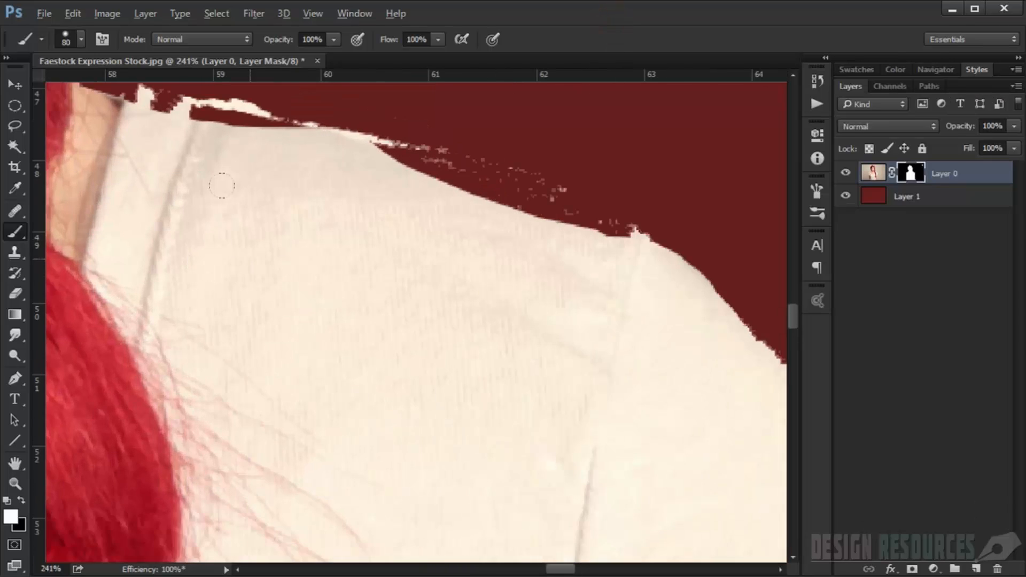
{"action": "mouse_move", "coordinate": [284, 249]}
{"action": "left_mouse_down"}
{"action": "mouse_move", "coordinate": [284, 346]}
{"action": "mouse_move", "coordinate": [218, 316]}
{"action": "left_mouse_up"}
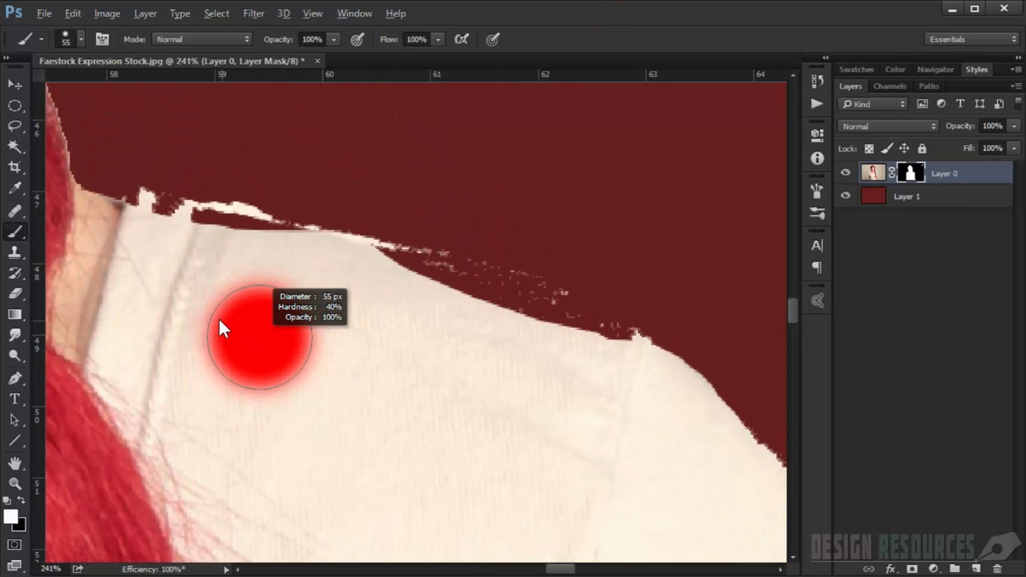
{"action": "right_click", "coordinate": [321, 230]}
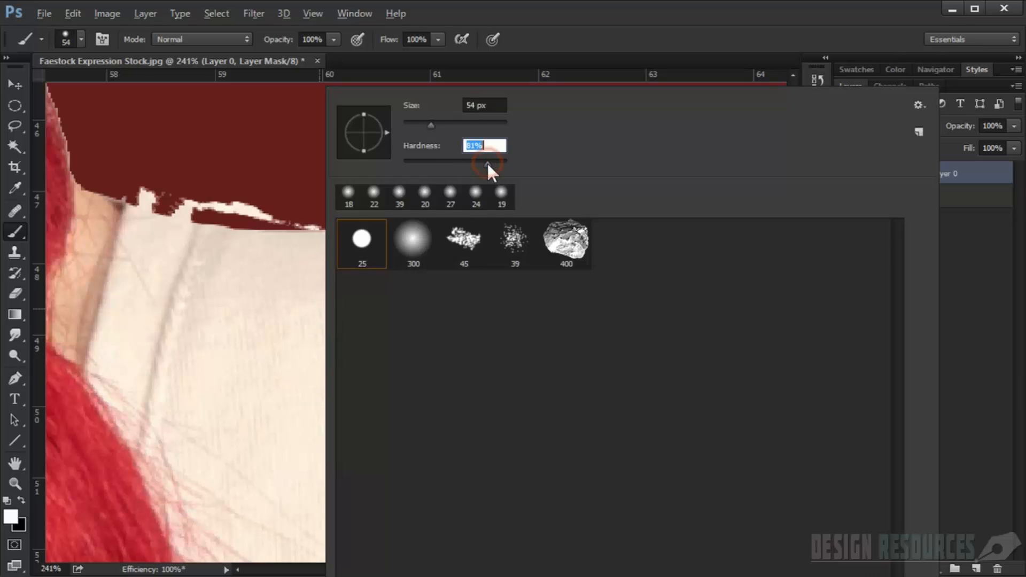
{"action": "left_click", "coordinate": [559, 50]}
{"action": "mouse_move", "coordinate": [329, 295]}
{"action": "left_mouse_down"}
{"action": "mouse_move", "coordinate": [383, 321]}
{"action": "mouse_move", "coordinate": [324, 310]}
{"action": "left_mouse_up"}
{"action": "left_click_drag", "start_coordinate": [284, 318], "coordinate": [355, 373]}
{"action": "scroll", "coordinate": [336, 337], "scroll_direction": "up", "scroll_amount": 1}
{"action": "scroll", "coordinate": [335, 336], "scroll_direction": "up", "scroll_amount": 3}
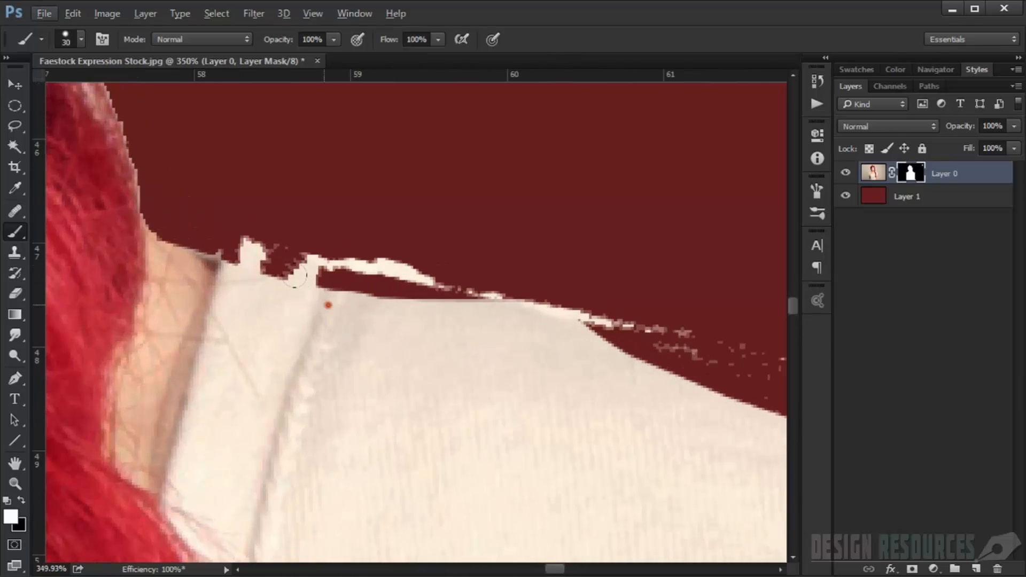
- Paint white on Layer 0's mask along the top of the shoulder to restore the missing shirt edge
{"action": "mouse_move", "coordinate": [329, 305]}
{"action": "left_mouse_down"}
{"action": "mouse_move", "coordinate": [438, 303]}
{"action": "mouse_move", "coordinate": [425, 309]}
{"action": "mouse_move", "coordinate": [104, 245]}
{"action": "left_mouse_up"}
{"action": "mouse_move", "coordinate": [217, 255]}
{"action": "left_mouse_down"}
{"action": "mouse_move", "coordinate": [331, 261]}
{"action": "mouse_move", "coordinate": [632, 350]}
{"action": "mouse_move", "coordinate": [751, 398]}
{"action": "left_mouse_up"}
{"action": "mouse_move", "coordinate": [663, 395]}
{"action": "left_mouse_down"}
{"action": "mouse_move", "coordinate": [305, 268]}
{"action": "mouse_move", "coordinate": [262, 239]}
{"action": "mouse_move", "coordinate": [557, 351]}
{"action": "left_mouse_up"}
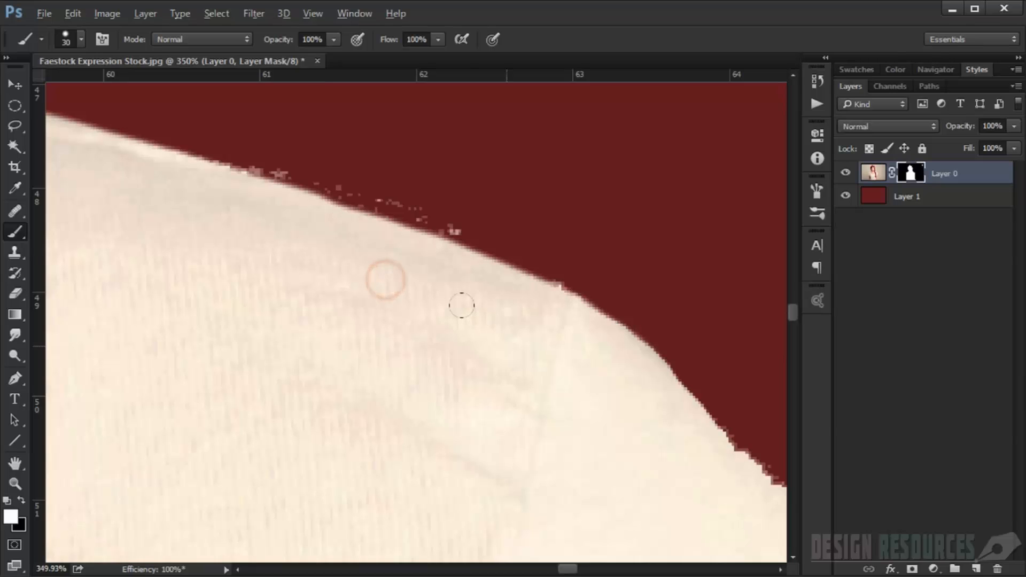
{"action": "mouse_move", "coordinate": [426, 268]}
{"action": "left_mouse_down"}
{"action": "mouse_move", "coordinate": [334, 208]}
{"action": "mouse_move", "coordinate": [148, 154]}
{"action": "left_mouse_up"}
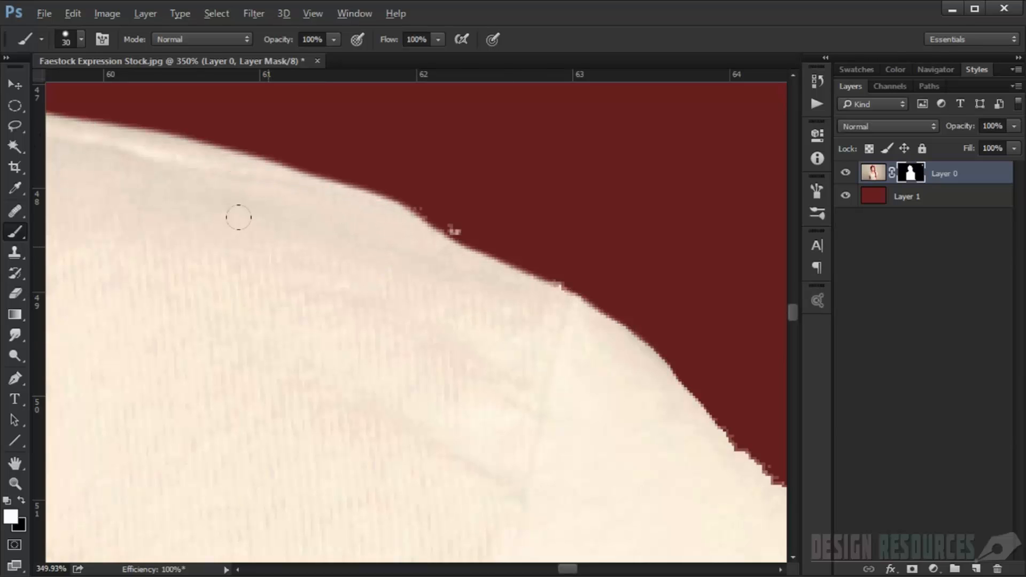
- Paint black on the mask along the top of the shoulder to hide the leftover backdrop and specks
{"action": "left_click_drag", "start_coordinate": [276, 270], "coordinate": [367, 360]}
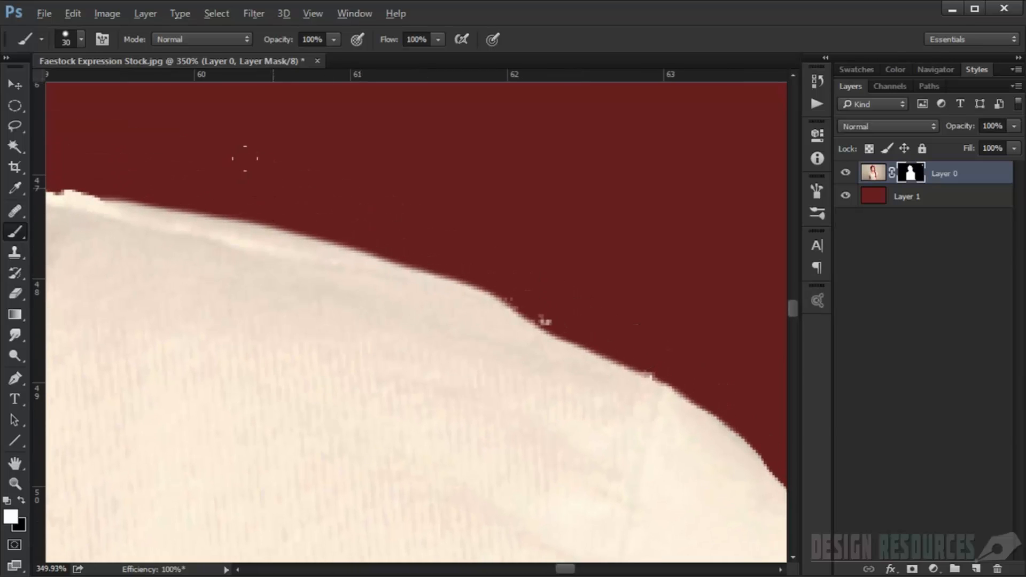
{"action": "mouse_move", "coordinate": [233, 152]}
{"action": "left_mouse_down"}
{"action": "mouse_move", "coordinate": [551, 240]}
{"action": "mouse_move", "coordinate": [453, 226]}
{"action": "mouse_move", "coordinate": [339, 185]}
{"action": "mouse_move", "coordinate": [111, 135]}
{"action": "left_mouse_up"}
{"action": "mouse_move", "coordinate": [376, 195]}
{"action": "left_mouse_down"}
{"action": "mouse_move", "coordinate": [581, 262]}
{"action": "mouse_move", "coordinate": [388, 215]}
{"action": "mouse_move", "coordinate": [548, 260]}
{"action": "left_mouse_up"}
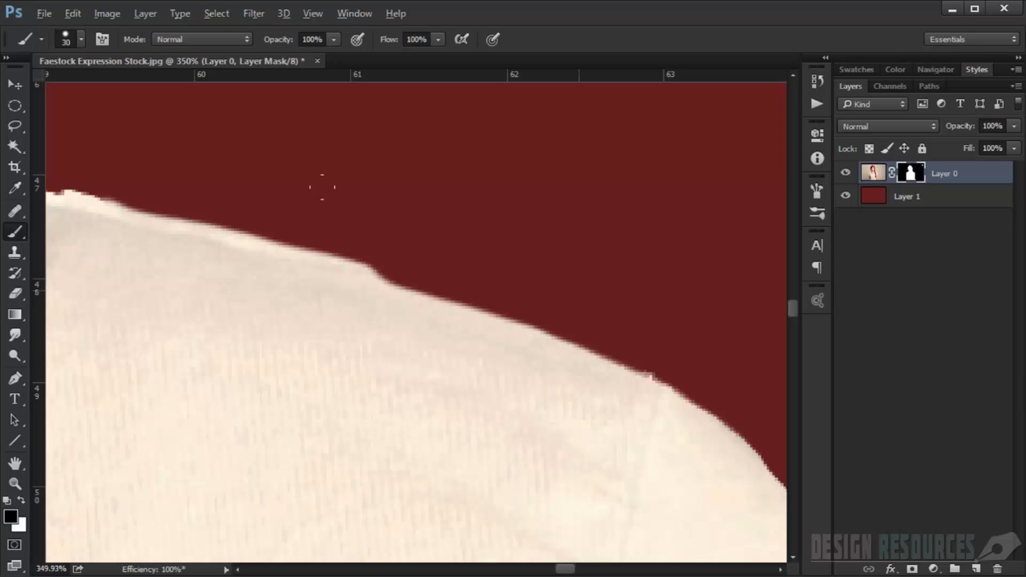
{"action": "mouse_move", "coordinate": [384, 193]}
{"action": "left_mouse_down"}
{"action": "mouse_move", "coordinate": [313, 195]}
{"action": "mouse_move", "coordinate": [48, 124]}
{"action": "left_mouse_up"}
- Rotate the canvas and paint white on Layer 0's mask along the rounded shoulder to smooth the jagged shirt edge
{"action": "scroll", "coordinate": [302, 282], "scroll_direction": "down", "scroll_amount": 5}
{"action": "left_click_drag", "start_coordinate": [291, 330], "coordinate": [435, 269]}
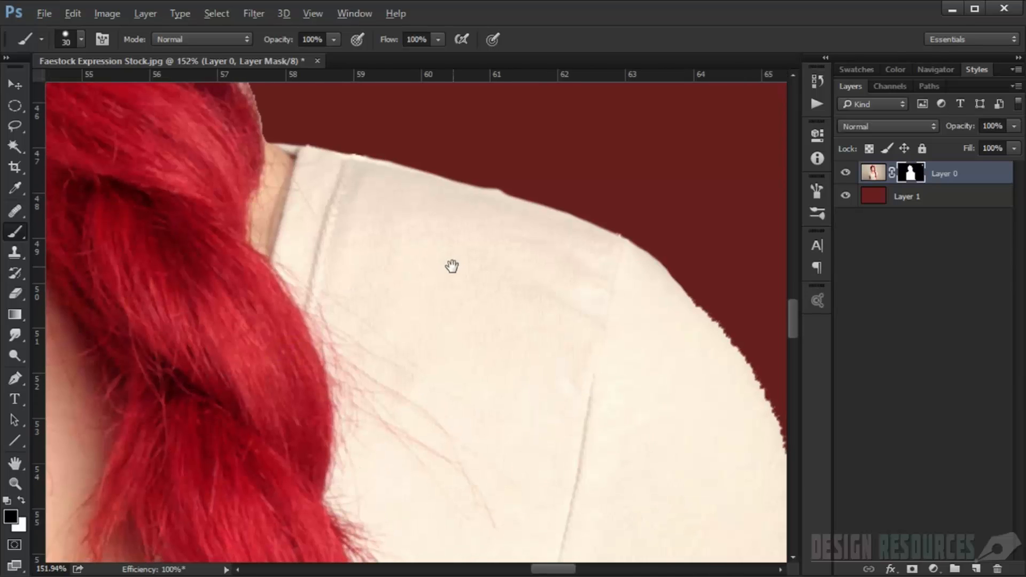
{"action": "key", "text": "r"}
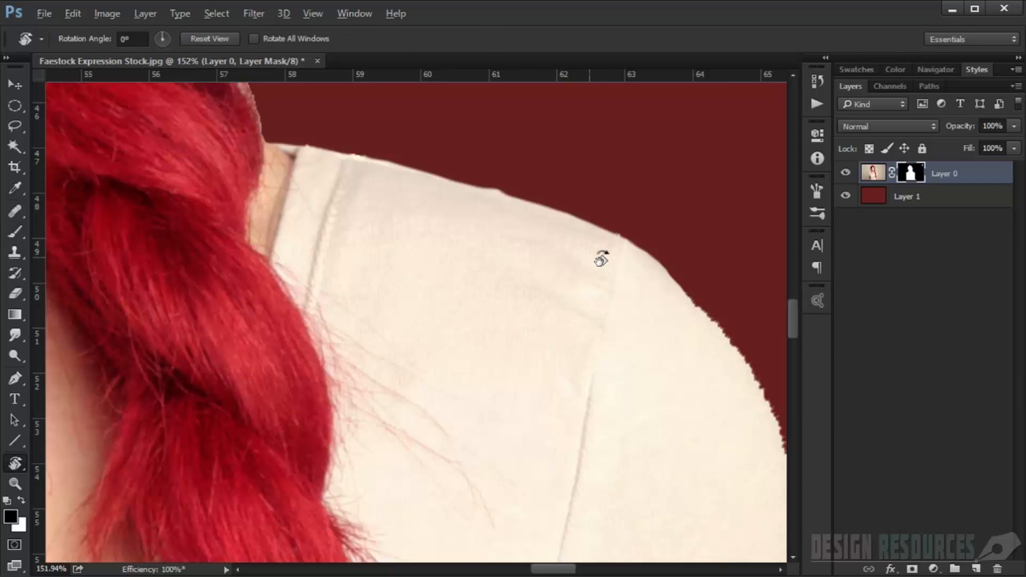
{"action": "mouse_move", "coordinate": [601, 259]}
{"action": "left_mouse_down"}
{"action": "mouse_move", "coordinate": [556, 194]}
{"action": "mouse_move", "coordinate": [459, 170]}
{"action": "left_mouse_up"}
{"action": "key", "text": "b"}
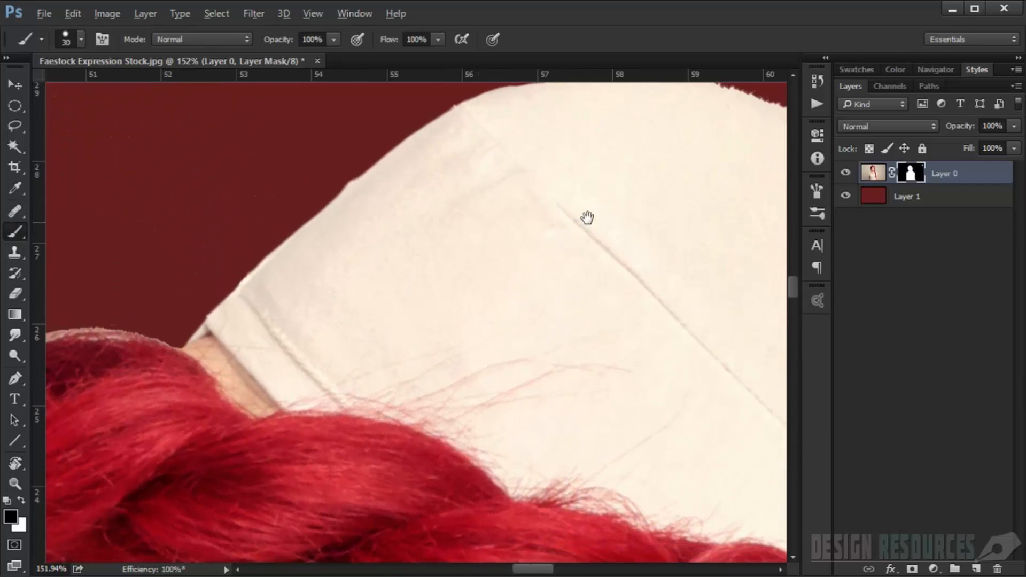
{"action": "left_click_drag", "start_coordinate": [602, 231], "coordinate": [393, 376]}
{"action": "scroll", "coordinate": [351, 242], "scroll_direction": "up", "scroll_amount": 3}
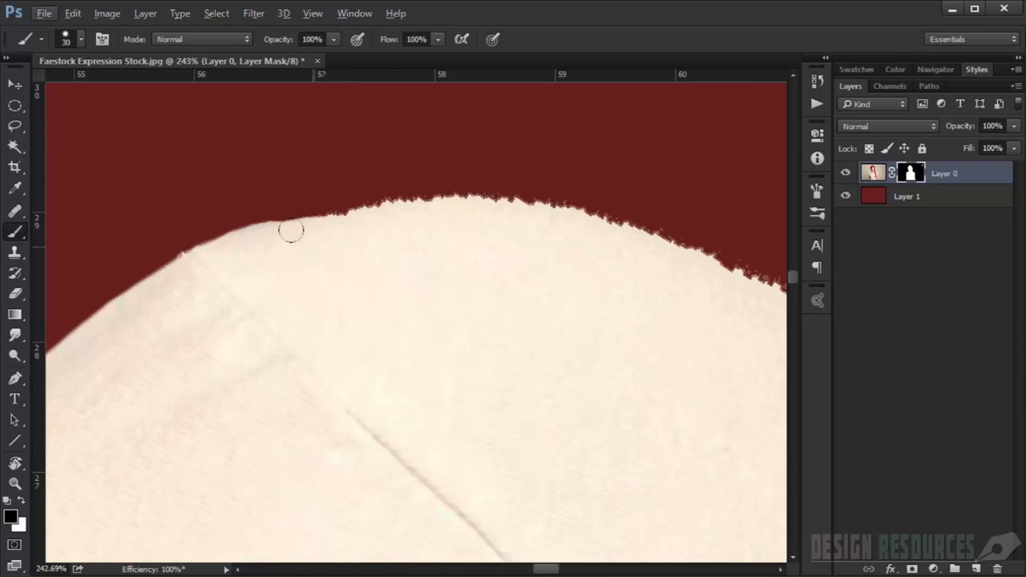
{"action": "mouse_move", "coordinate": [290, 231]}
{"action": "left_mouse_down"}
{"action": "mouse_move", "coordinate": [370, 225]}
{"action": "mouse_move", "coordinate": [367, 269]}
{"action": "mouse_move", "coordinate": [437, 253]}
{"action": "mouse_move", "coordinate": [404, 217]}
{"action": "mouse_move", "coordinate": [227, 242]}
{"action": "left_mouse_up"}
{"action": "key", "text": "x"}
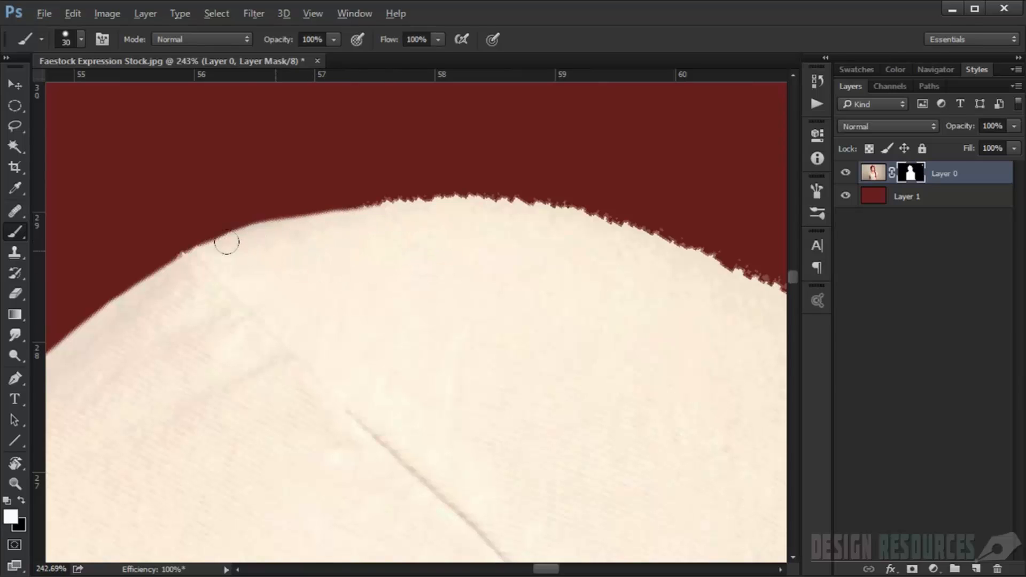
{"action": "mouse_move", "coordinate": [478, 214]}
{"action": "left_mouse_down"}
{"action": "mouse_move", "coordinate": [426, 204]}
{"action": "mouse_move", "coordinate": [244, 232]}
{"action": "mouse_move", "coordinate": [158, 268]}
{"action": "mouse_move", "coordinate": [98, 321]}
{"action": "left_mouse_up"}
{"action": "mouse_move", "coordinate": [141, 284]}
{"action": "left_mouse_down"}
{"action": "mouse_move", "coordinate": [61, 345]}
{"action": "mouse_move", "coordinate": [96, 317]}
{"action": "left_mouse_up"}
{"action": "mouse_move", "coordinate": [189, 264]}
{"action": "left_mouse_down"}
{"action": "mouse_move", "coordinate": [146, 274]}
{"action": "mouse_move", "coordinate": [64, 328]}
{"action": "left_mouse_up"}
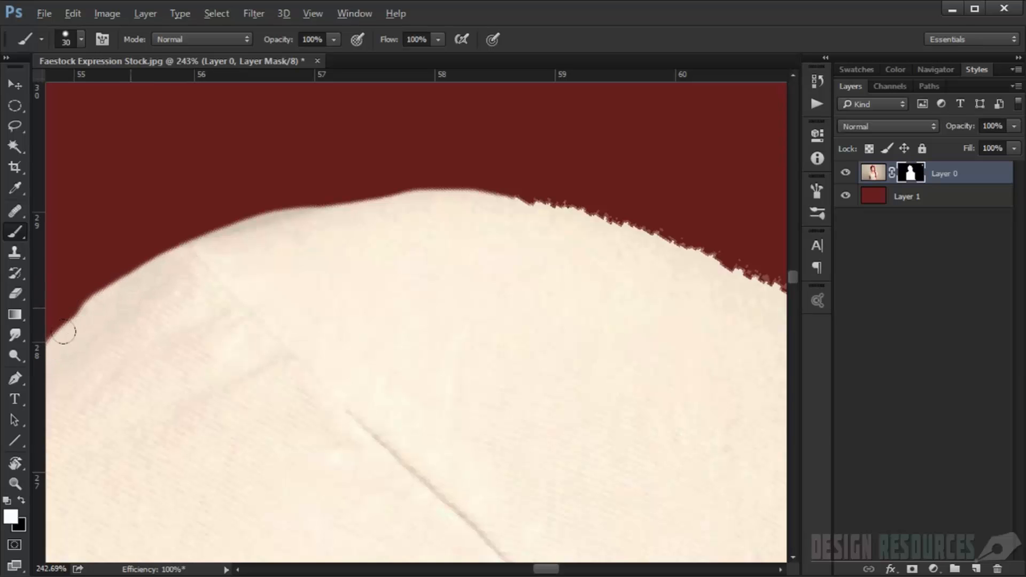
- Reduce the brush to 12 px and continue painting white along the mask edge at the crest of the shoulder
{"action": "left_click_drag", "start_coordinate": [616, 309], "coordinate": [534, 329]}
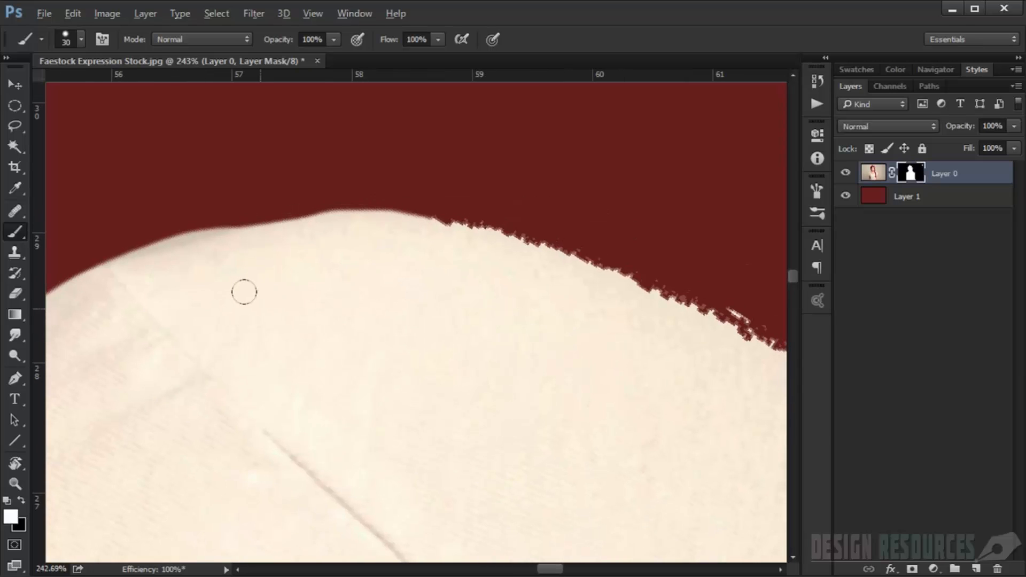
{"action": "scroll", "coordinate": [260, 297], "scroll_direction": "up", "scroll_amount": 3}
{"action": "right_click", "coordinate": [291, 239]}
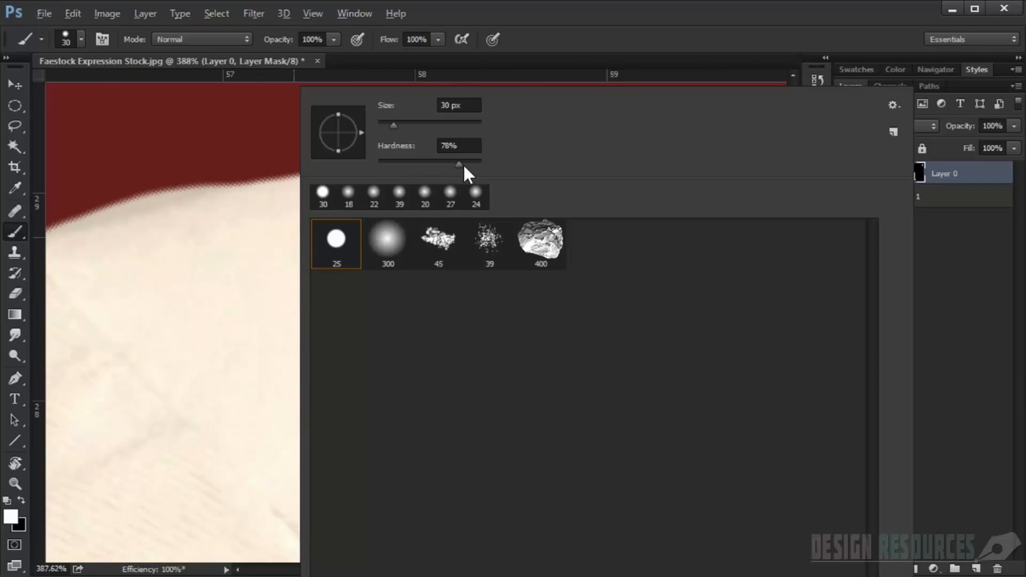
{"action": "left_click", "coordinate": [514, 53]}
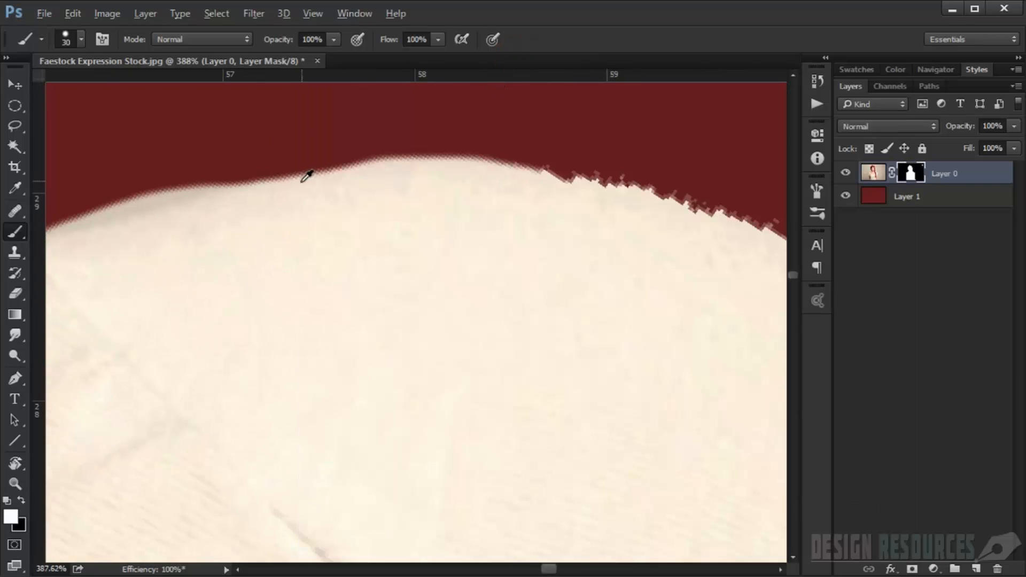
{"action": "scroll", "coordinate": [315, 187], "scroll_direction": "up", "scroll_amount": 1}
{"action": "mouse_move", "coordinate": [322, 198]}
{"action": "left_mouse_down"}
{"action": "mouse_move", "coordinate": [286, 198]}
{"action": "mouse_move", "coordinate": [316, 207]}
{"action": "left_mouse_up"}
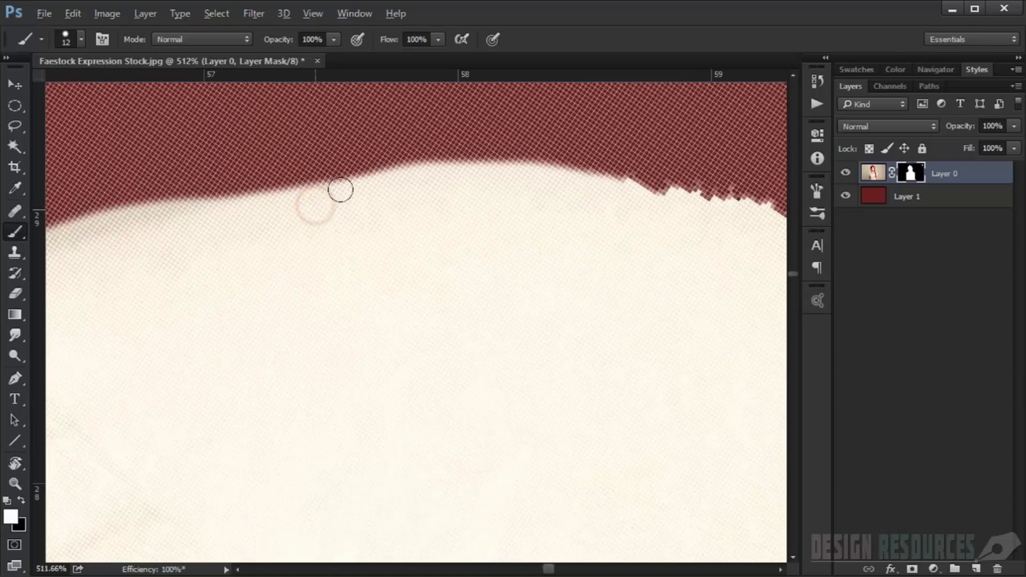
{"action": "scroll", "coordinate": [389, 199], "scroll_direction": "down", "scroll_amount": 2}
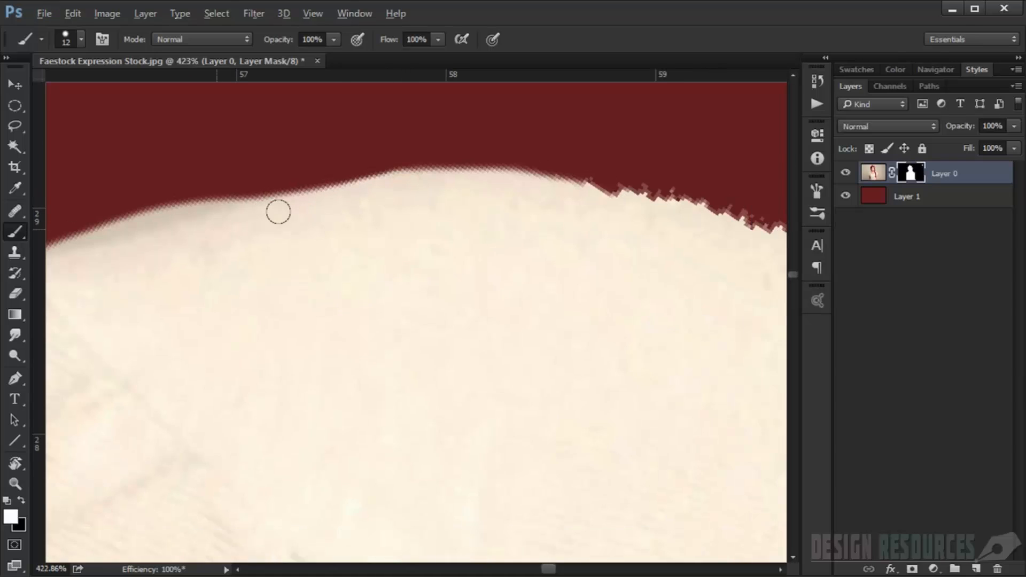
{"action": "mouse_move", "coordinate": [353, 187]}
{"action": "left_mouse_down"}
{"action": "mouse_move", "coordinate": [143, 223]}
{"action": "mouse_move", "coordinate": [385, 182]}
{"action": "mouse_move", "coordinate": [529, 181]}
{"action": "mouse_move", "coordinate": [597, 189]}
{"action": "mouse_move", "coordinate": [702, 223]}
{"action": "mouse_move", "coordinate": [487, 264]}
{"action": "left_mouse_up"}
- Enlarge the brush to 26 px and paint white down the outer slope of the shoulder to restore the ragged edge
{"action": "key", "text": "space"}
{"action": "right_click", "coordinate": [467, 284]}
{"action": "mouse_move", "coordinate": [406, 250]}
{"action": "left_mouse_down"}
{"action": "mouse_move", "coordinate": [448, 230]}
{"action": "mouse_move", "coordinate": [601, 285]}
{"action": "left_mouse_up"}
{"action": "key", "text": "space"}
{"action": "left_click_drag", "start_coordinate": [665, 346], "coordinate": [333, 248]}
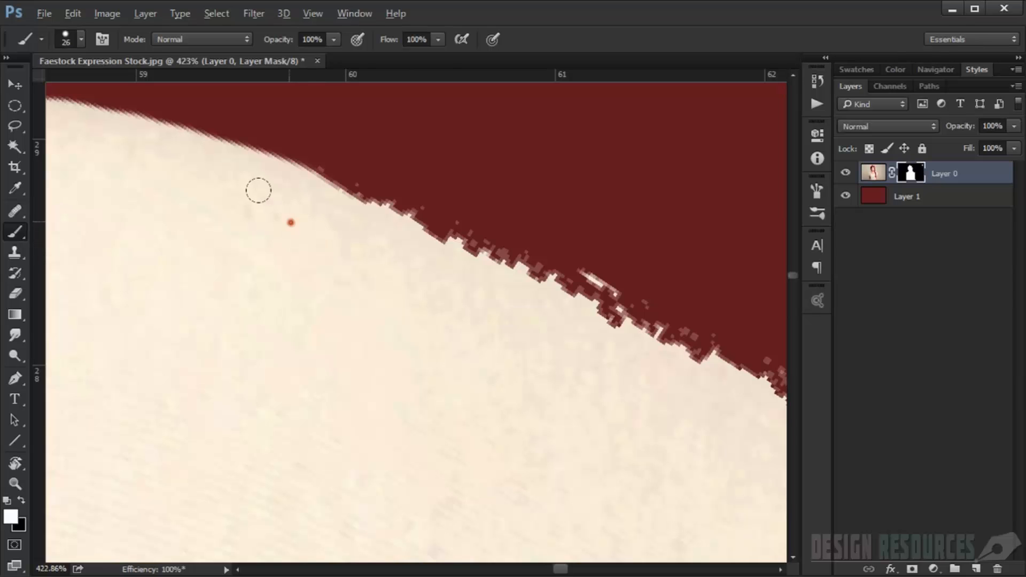
{"action": "mouse_move", "coordinate": [259, 191]}
{"action": "left_mouse_down"}
{"action": "mouse_move", "coordinate": [399, 238]}
{"action": "mouse_move", "coordinate": [518, 313]}
{"action": "left_mouse_up"}
{"action": "left_click_drag", "start_coordinate": [578, 349], "coordinate": [568, 273]}
- Turn the canvas further and paint white along the upper sleeve to fill the ragged gaps in the mask
{"action": "mouse_move", "coordinate": [659, 239]}
{"action": "left_mouse_down"}
{"action": "mouse_move", "coordinate": [481, 233]}
{"action": "mouse_move", "coordinate": [214, 256]}
{"action": "mouse_move", "coordinate": [643, 209]}
{"action": "mouse_move", "coordinate": [501, 212]}
{"action": "mouse_move", "coordinate": [285, 240]}
{"action": "mouse_move", "coordinate": [51, 299]}
{"action": "left_mouse_up"}
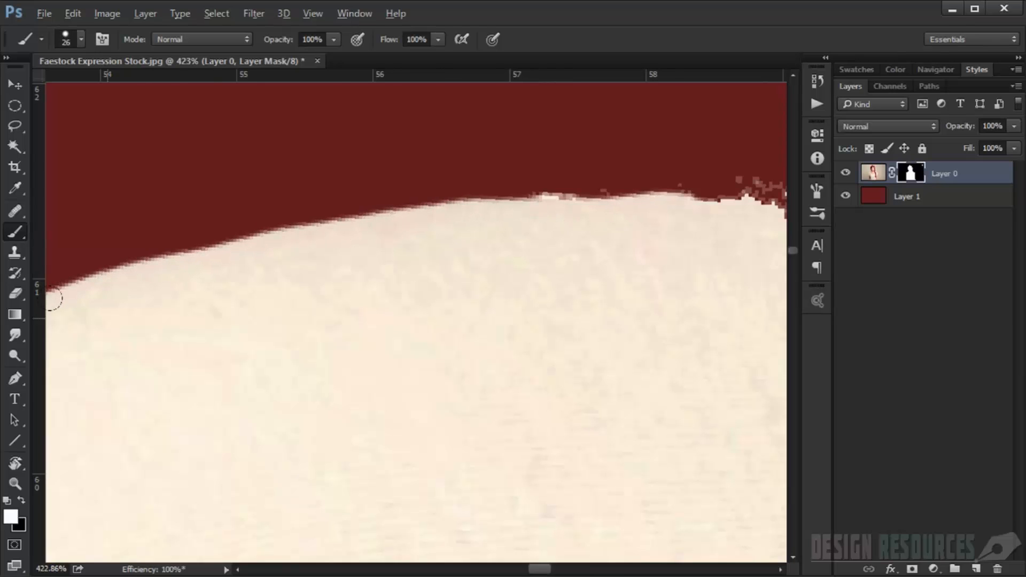
{"action": "left_click_drag", "start_coordinate": [594, 326], "coordinate": [282, 352]}
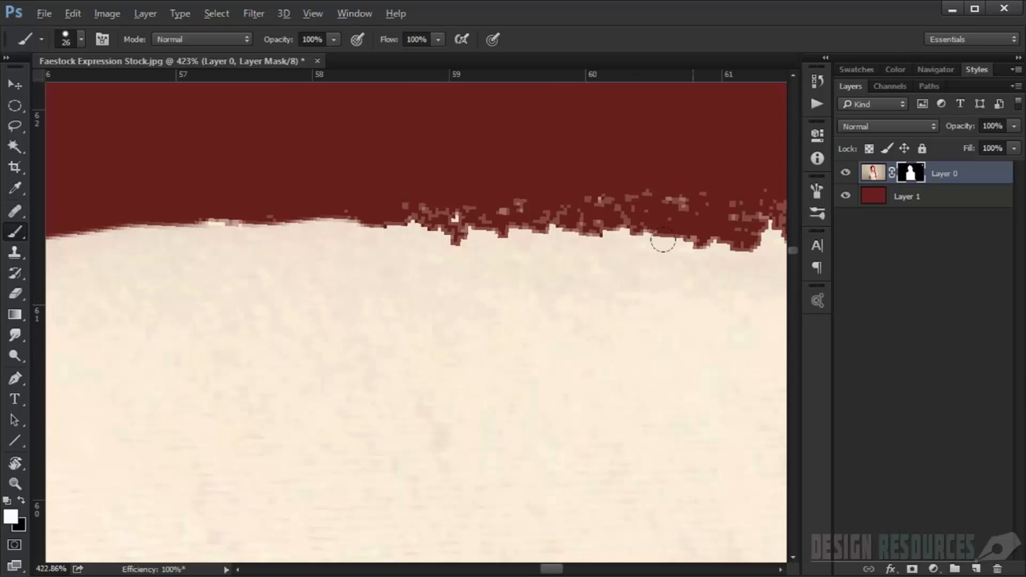
{"action": "mouse_move", "coordinate": [695, 261]}
{"action": "left_mouse_down"}
{"action": "mouse_move", "coordinate": [254, 251]}
{"action": "mouse_move", "coordinate": [580, 226]}
{"action": "mouse_move", "coordinate": [559, 224]}
{"action": "mouse_move", "coordinate": [128, 239]}
{"action": "mouse_move", "coordinate": [304, 240]}
{"action": "left_mouse_up"}
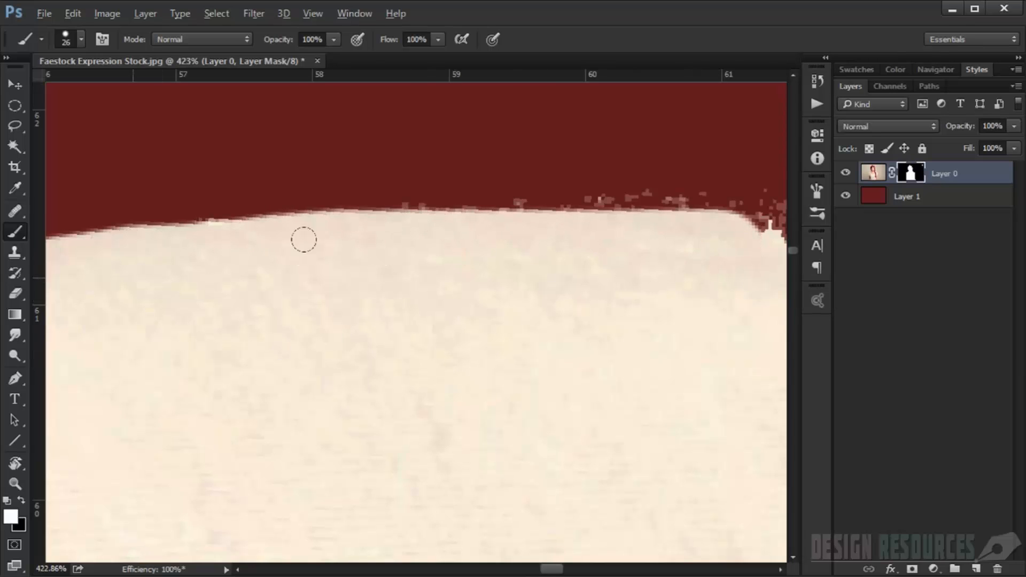
- Paint white on the mask along the remaining sleeve edge up to the hem to restore the missing shirt fabric
{"action": "scroll", "coordinate": [367, 290], "scroll_direction": "down", "scroll_amount": 5}
{"action": "left_click_drag", "start_coordinate": [375, 339], "coordinate": [686, 162]}
{"action": "scroll", "coordinate": [628, 197], "scroll_direction": "down", "scroll_amount": 5}
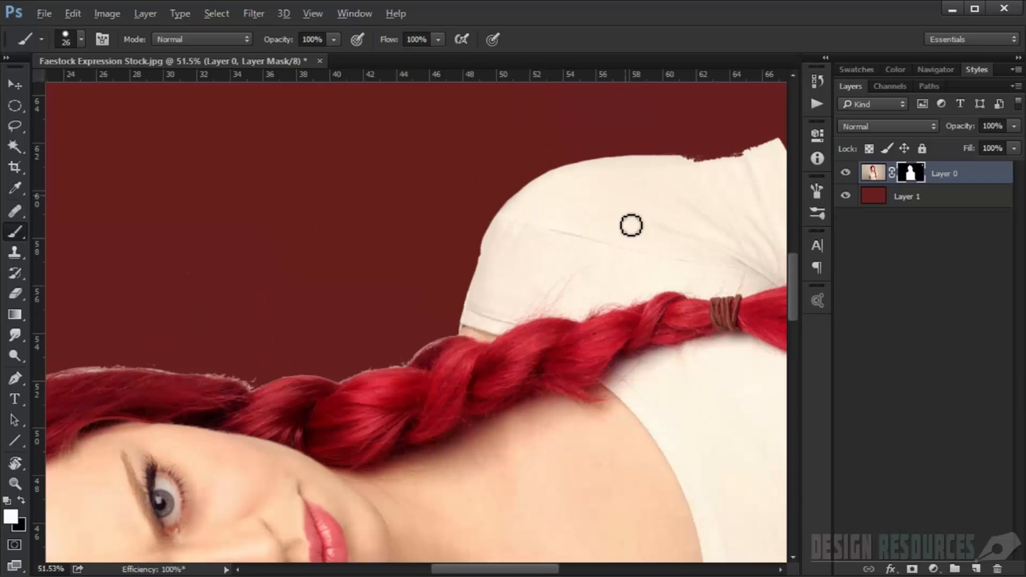
{"action": "left_click_drag", "start_coordinate": [566, 251], "coordinate": [403, 325]}
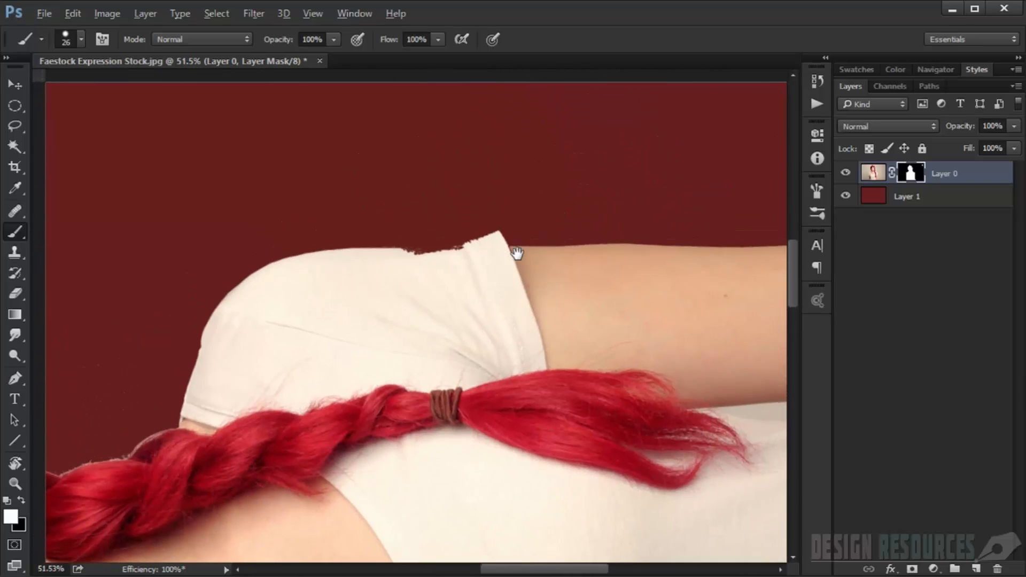
{"action": "scroll", "coordinate": [517, 254], "scroll_direction": "up", "scroll_amount": 5}
{"action": "mouse_move", "coordinate": [267, 270]}
{"action": "left_mouse_down"}
{"action": "mouse_move", "coordinate": [286, 261]}
{"action": "mouse_move", "coordinate": [477, 235]}
{"action": "mouse_move", "coordinate": [549, 200]}
{"action": "mouse_move", "coordinate": [348, 249]}
{"action": "mouse_move", "coordinate": [219, 252]}
{"action": "left_mouse_up"}
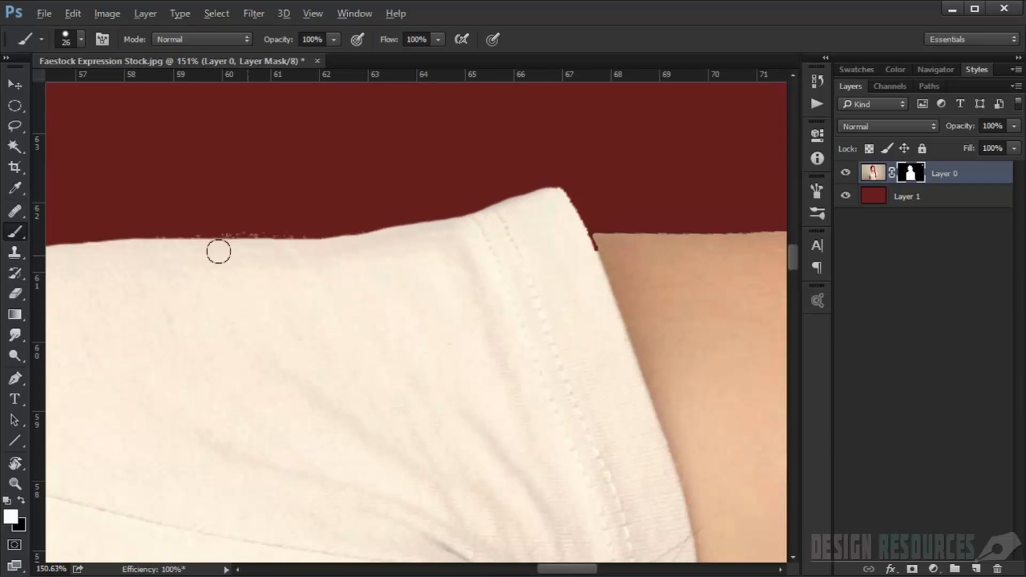
- Paint white on the mask at the corner of the sleeve hem to close the notch beside the arm
{"action": "scroll", "coordinate": [368, 263], "scroll_direction": "down", "scroll_amount": 4}
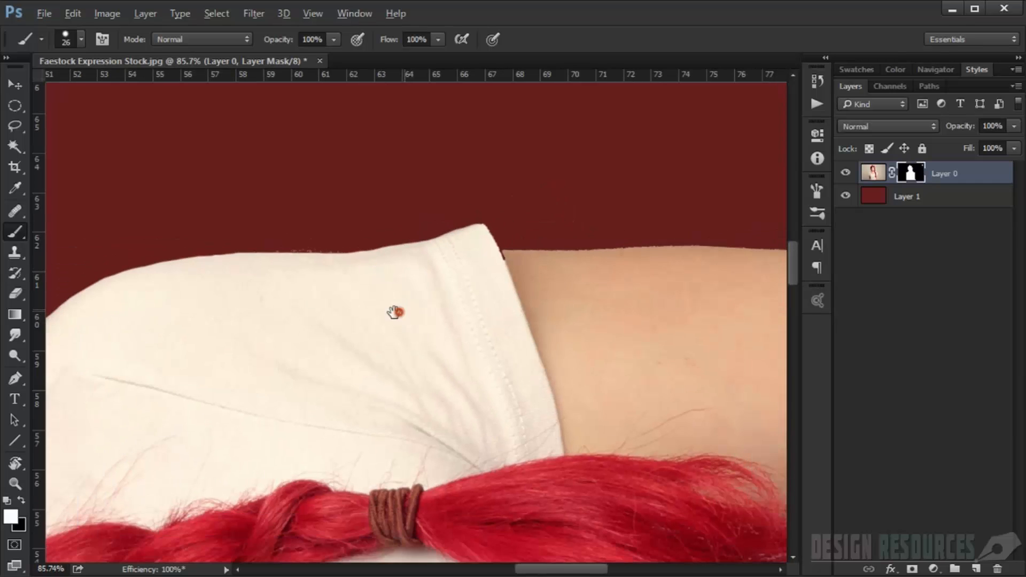
{"action": "scroll", "coordinate": [421, 294], "scroll_direction": "up", "scroll_amount": 3}
{"action": "scroll", "coordinate": [433, 255], "scroll_direction": "up", "scroll_amount": 3}
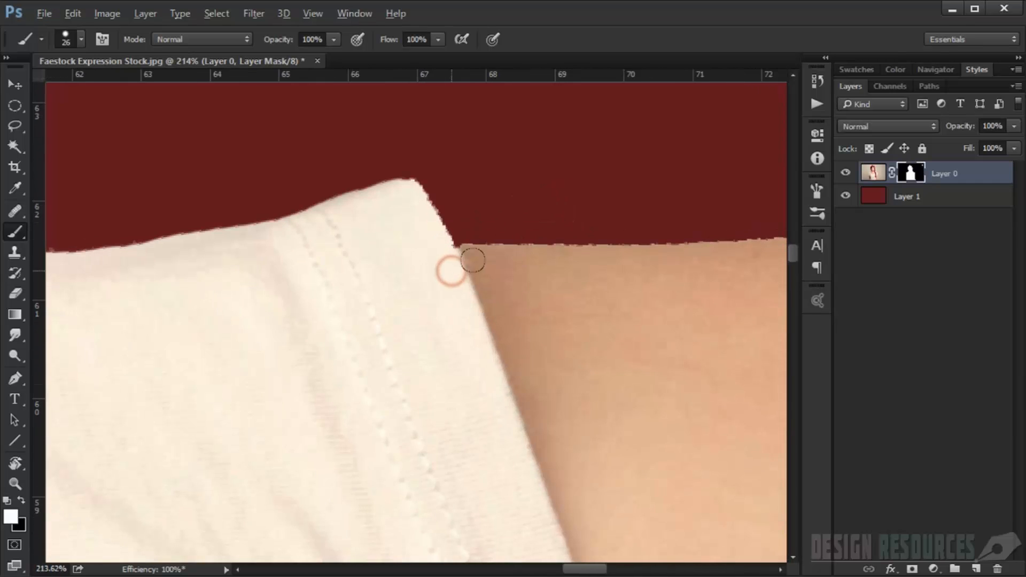
{"action": "mouse_move", "coordinate": [430, 245]}
{"action": "left_mouse_down"}
{"action": "mouse_move", "coordinate": [401, 189]}
{"action": "mouse_move", "coordinate": [434, 251]}
{"action": "mouse_move", "coordinate": [423, 210]}
{"action": "mouse_move", "coordinate": [430, 237]}
{"action": "left_mouse_up"}
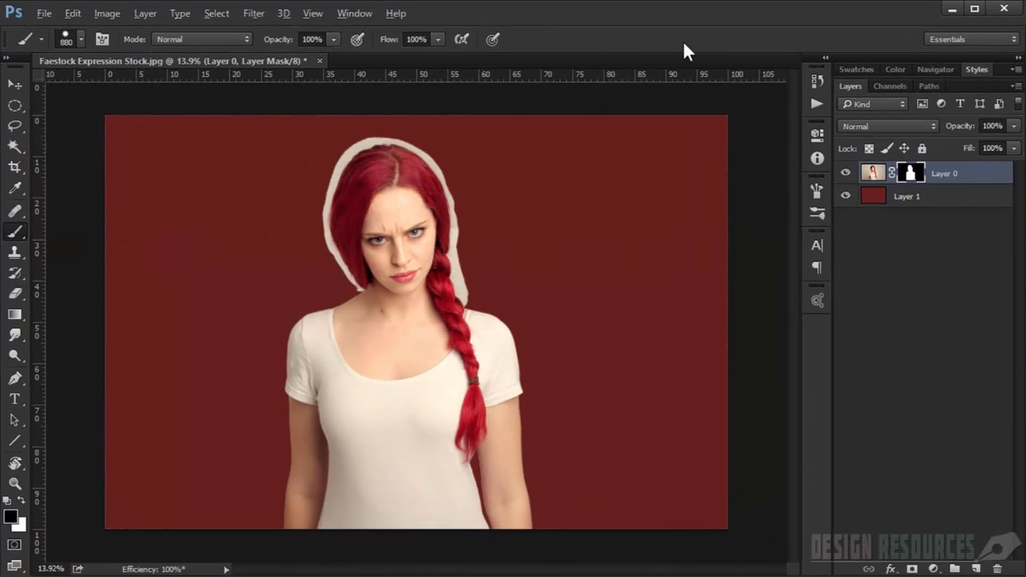
{"action": "scroll", "coordinate": [463, 266], "scroll_direction": "up", "scroll_amount": 3}
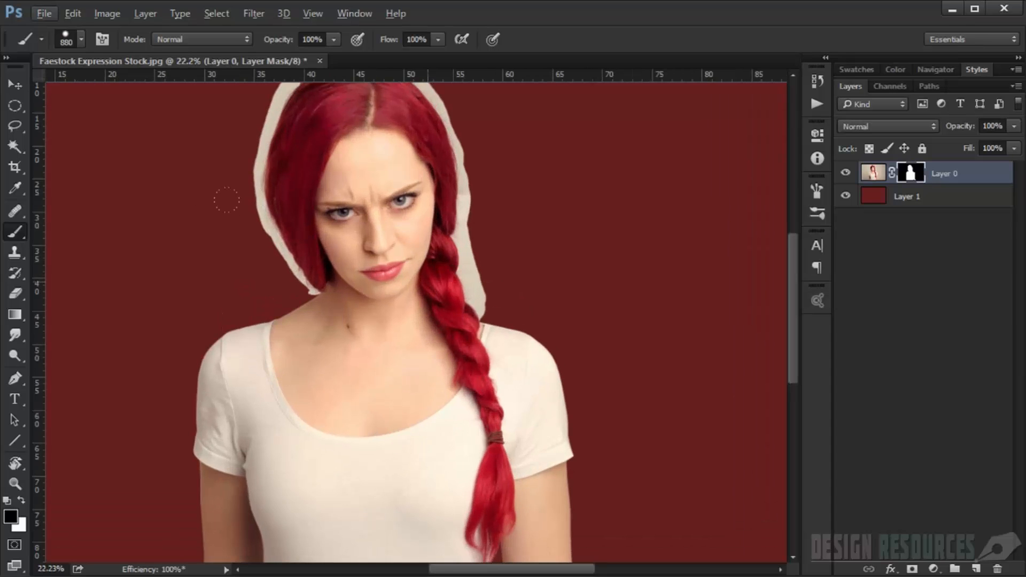
{"action": "left_click_drag", "start_coordinate": [386, 282], "coordinate": [346, 281]}
{"action": "mouse_move", "coordinate": [449, 325]}
{"action": "left_mouse_down"}
{"action": "mouse_move", "coordinate": [373, 267]}
{"action": "mouse_move", "coordinate": [422, 351]}
{"action": "left_mouse_up"}
{"action": "scroll", "coordinate": [387, 312], "scroll_direction": "up", "scroll_amount": 3}
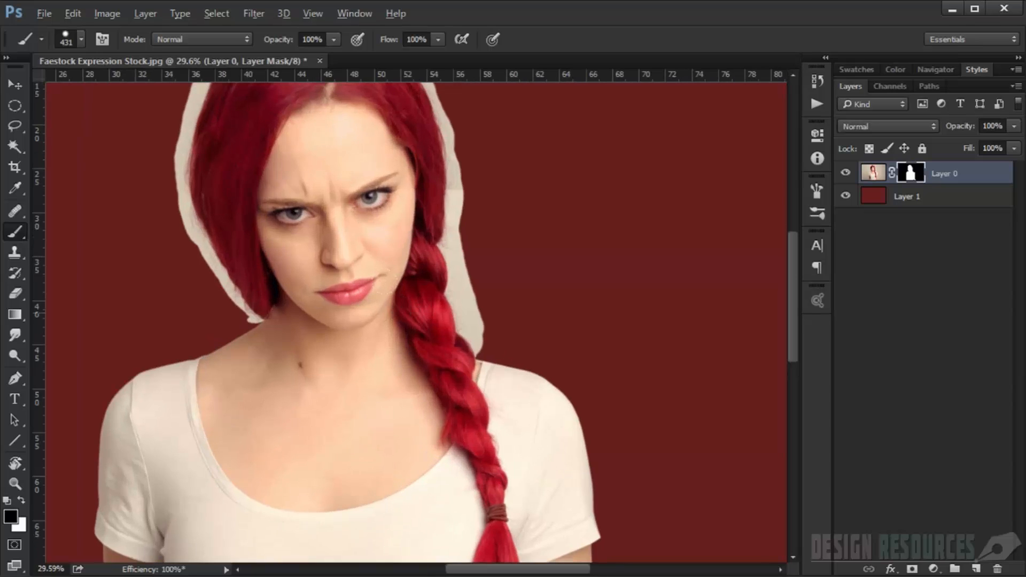
{"action": "scroll", "coordinate": [257, 332], "scroll_direction": "down", "scroll_amount": 3}
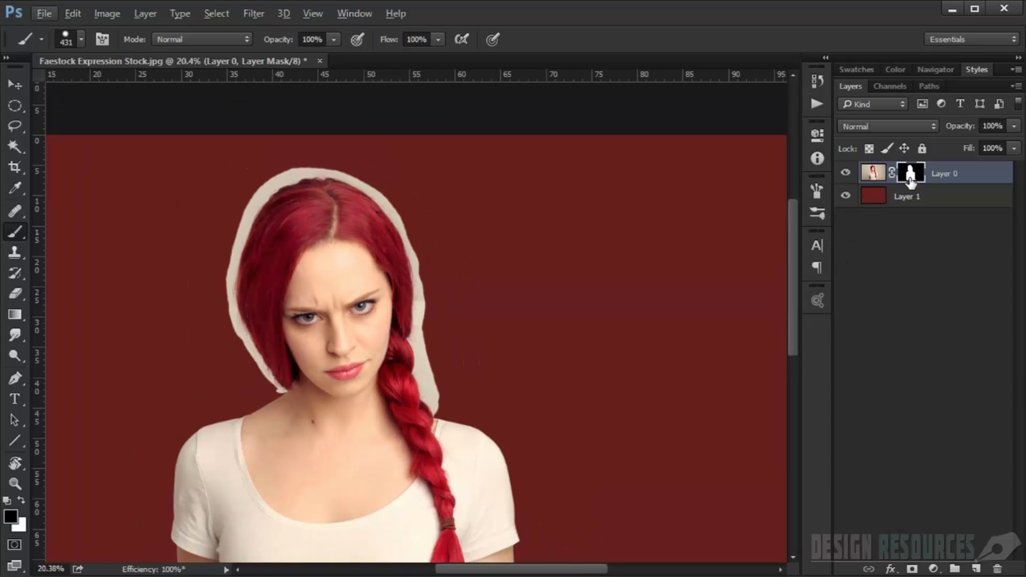
{"action": "scroll", "coordinate": [553, 338], "scroll_direction": "down", "scroll_amount": 3}
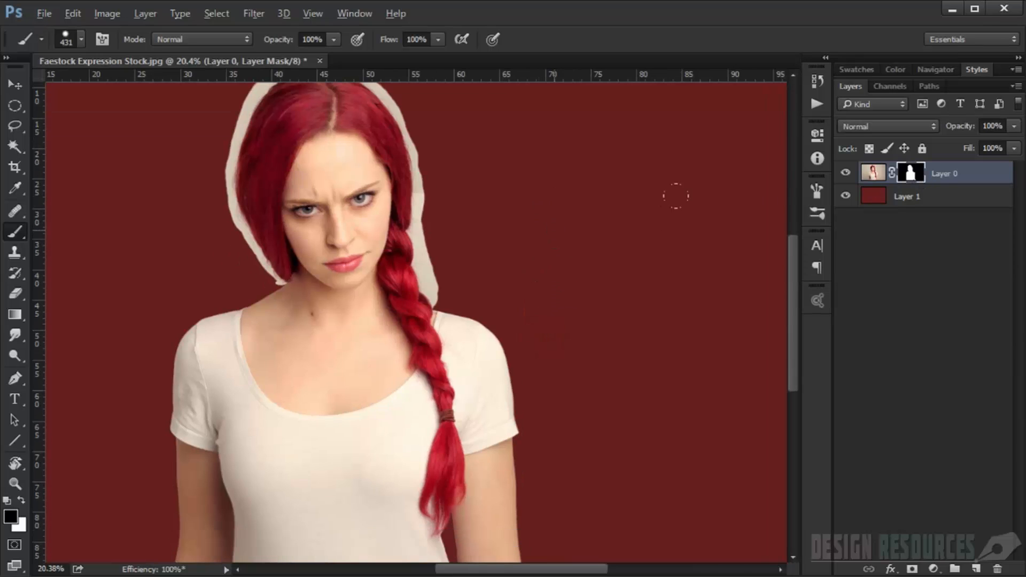
- Display Layer 0's mask on its own and inspect the black-and-white outline along the arm, neck and shoulder
{"action": "left_click", "coordinate": [915, 181], "text": "alt"}
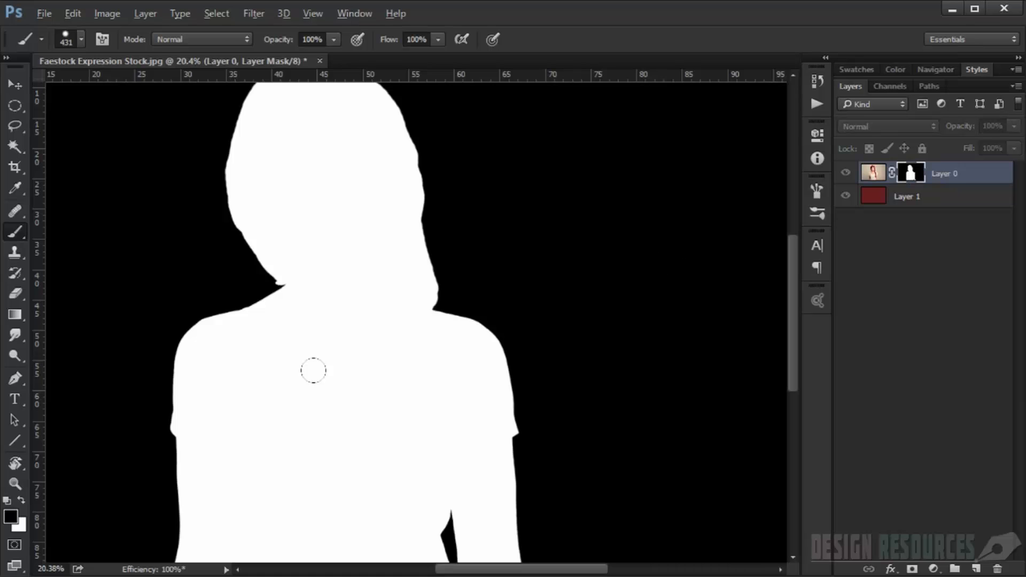
{"action": "scroll", "coordinate": [252, 254], "scroll_direction": "up", "scroll_amount": 5}
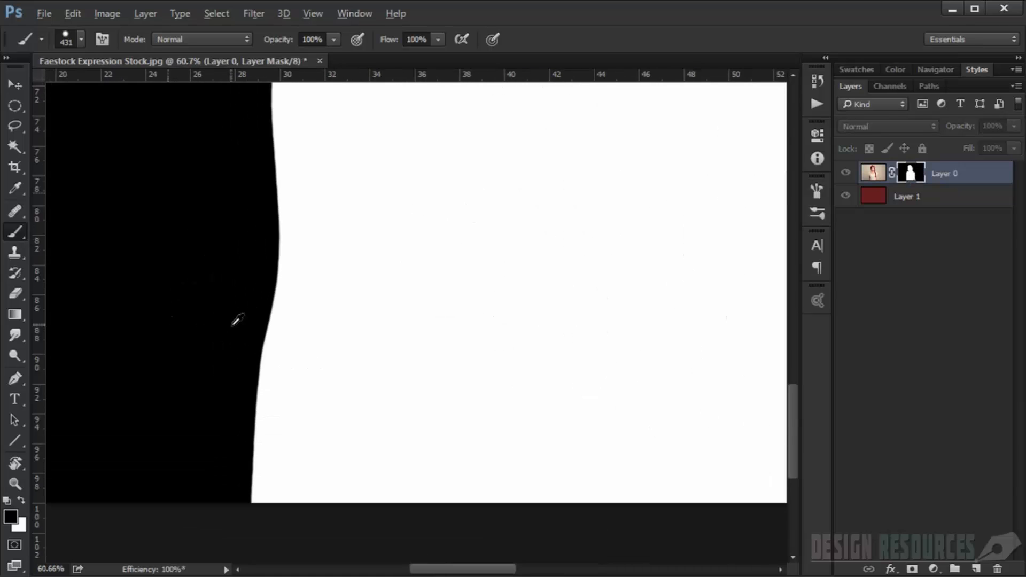
{"action": "scroll", "coordinate": [232, 325], "scroll_direction": "up", "scroll_amount": 3}
{"action": "left_click_drag", "start_coordinate": [375, 262], "coordinate": [322, 390]}
{"action": "left_click_drag", "start_coordinate": [305, 337], "coordinate": [271, 518]}
{"action": "left_click_drag", "start_coordinate": [349, 261], "coordinate": [253, 533]}
{"action": "left_click_drag", "start_coordinate": [334, 390], "coordinate": [116, 455]}
{"action": "left_click_drag", "start_coordinate": [457, 277], "coordinate": [92, 357]}
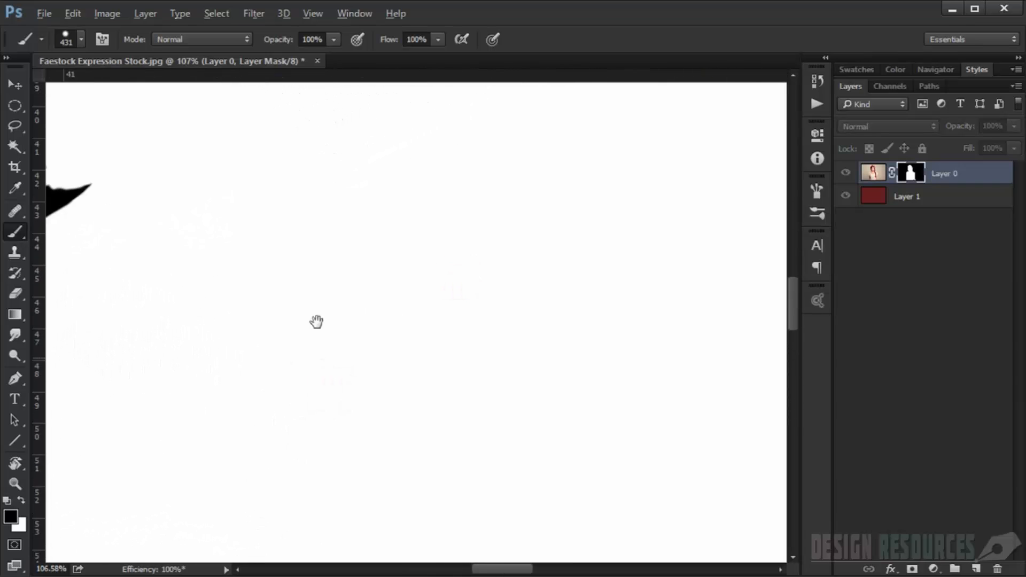
{"action": "left_click_drag", "start_coordinate": [456, 473], "coordinate": [451, 254]}
- Switch back to Layer 0's image and examine the cutout from the sleeve edge up to the hair
{"action": "left_click", "coordinate": [878, 173]}
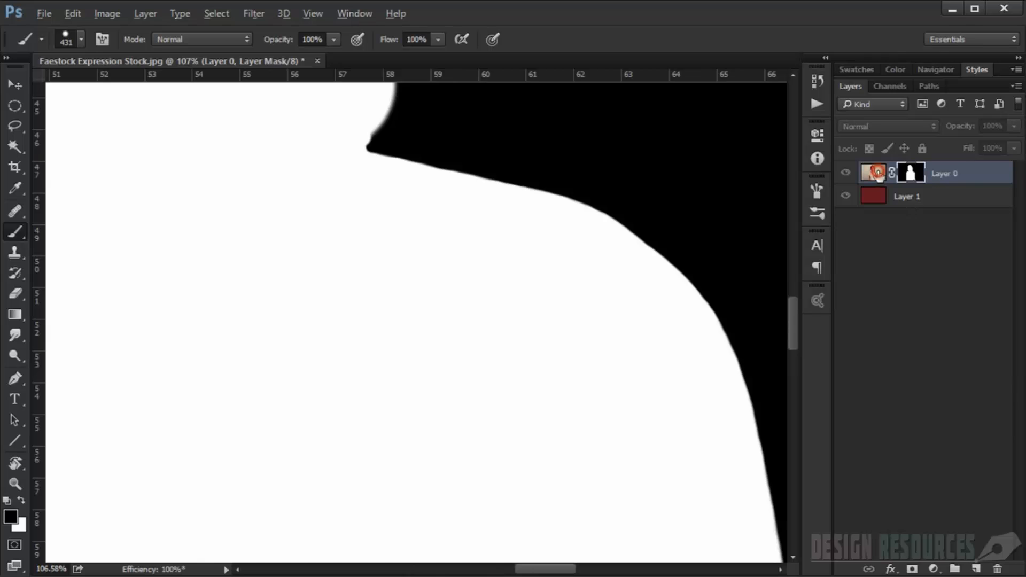
{"action": "scroll", "coordinate": [614, 348], "scroll_direction": "down", "scroll_amount": 3, "text": "alt"}
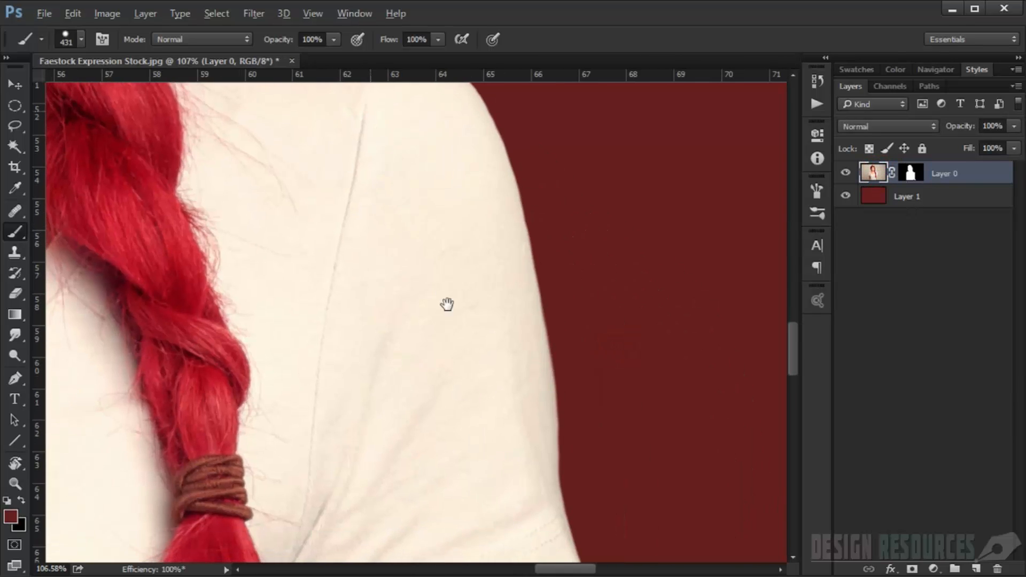
{"action": "scroll", "coordinate": [451, 332], "scroll_direction": "down", "scroll_amount": 2, "text": "alt"}
{"action": "scroll", "coordinate": [472, 292], "scroll_direction": "down", "scroll_amount": 2, "text": "alt"}
{"action": "left_click_drag", "start_coordinate": [470, 293], "coordinate": [416, 289]}
{"action": "left_click_drag", "start_coordinate": [417, 254], "coordinate": [524, 419]}
{"action": "left_click_drag", "start_coordinate": [486, 283], "coordinate": [507, 472]}
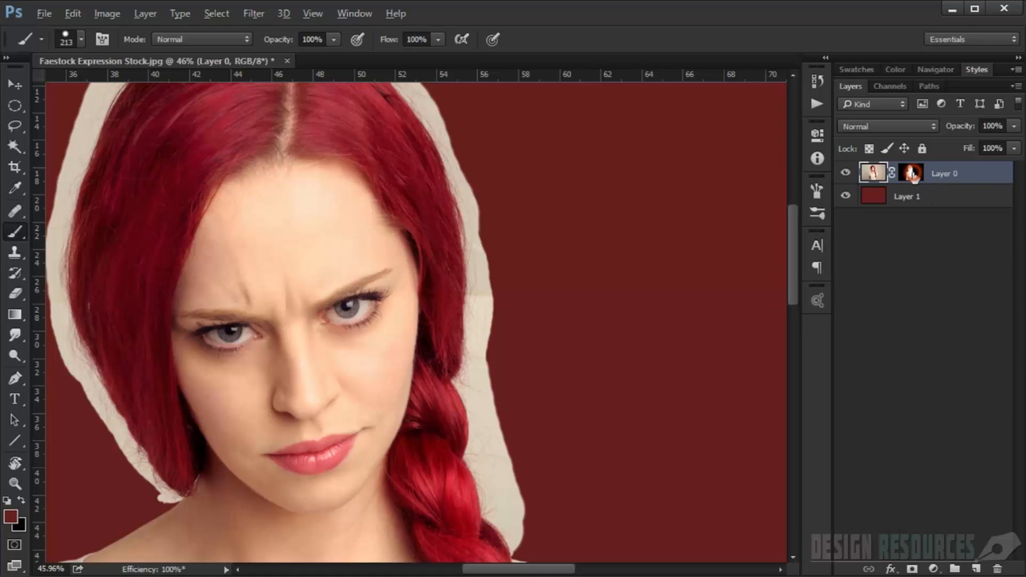
- Open Refine Mask for Layer 0's mask and set its output to New Layer with Layer Mask
{"action": "left_click", "coordinate": [913, 174]}
{"action": "right_click", "coordinate": [914, 174]}
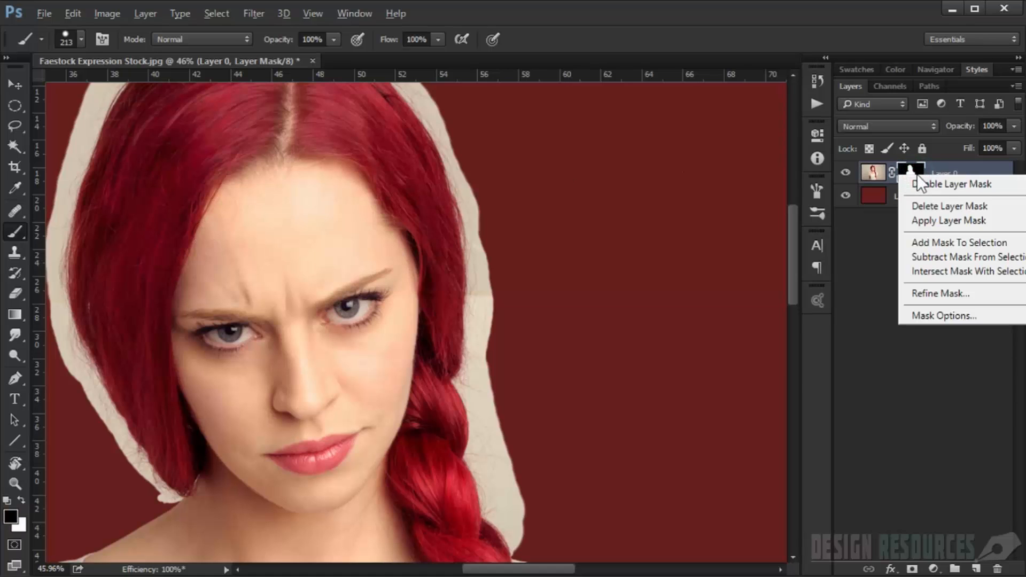
{"action": "left_click", "coordinate": [942, 294]}
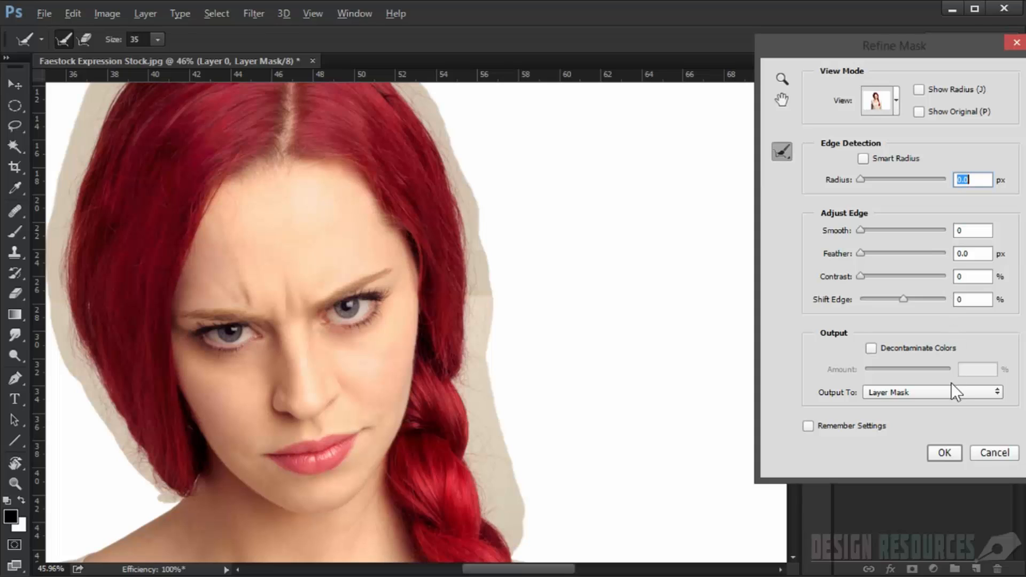
{"action": "left_click", "coordinate": [945, 396]}
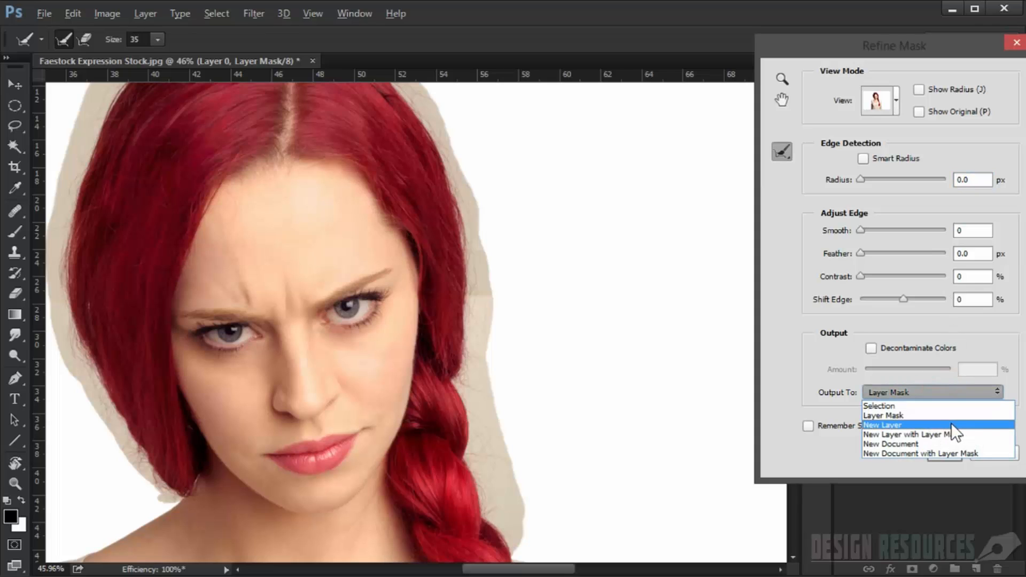
{"action": "left_click", "coordinate": [964, 434]}
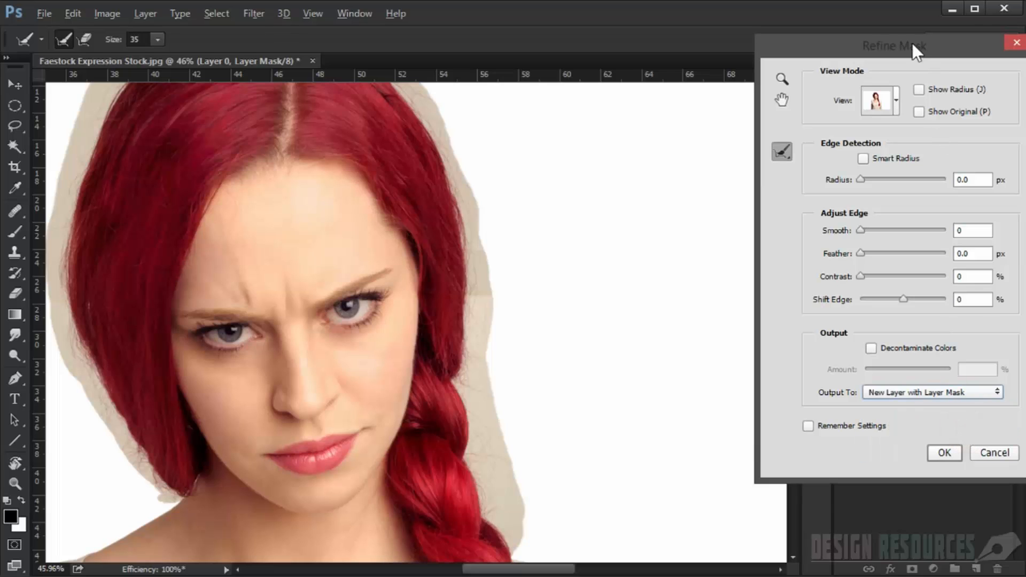
- Turn on Smart Radius in Refine Mask and set the edge detection radius to 4.0 px
{"action": "left_click_drag", "start_coordinate": [913, 44], "coordinate": [860, 65]}
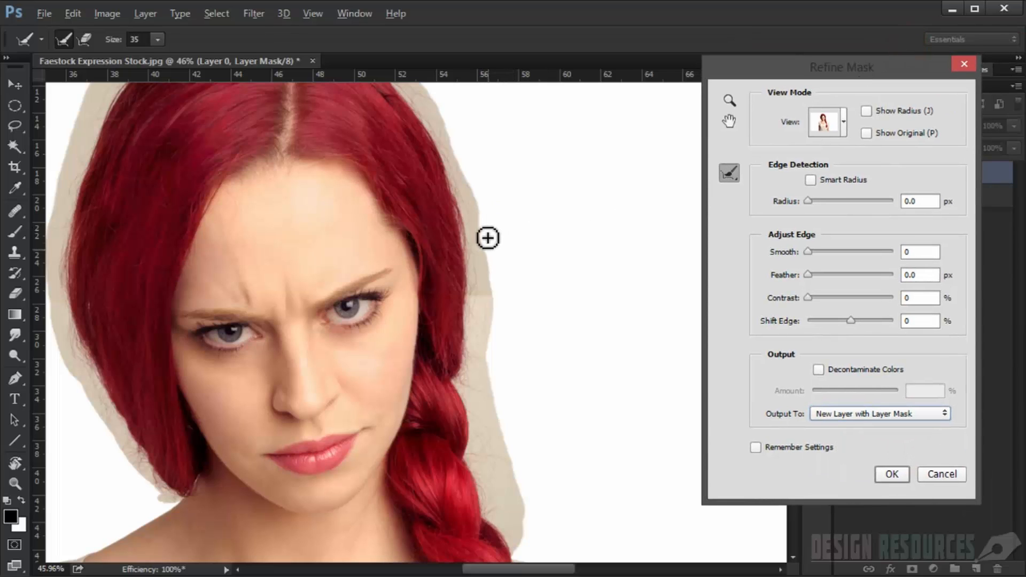
{"action": "left_click", "coordinate": [811, 181]}
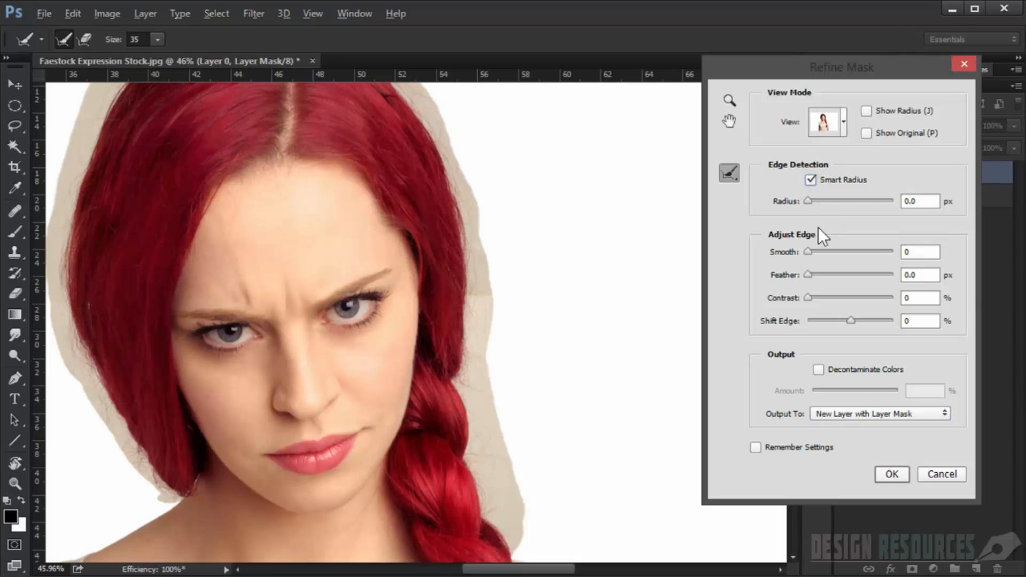
{"action": "left_click_drag", "start_coordinate": [807, 201], "coordinate": [820, 203]}
{"action": "left_click_drag", "start_coordinate": [816, 204], "coordinate": [826, 203]}
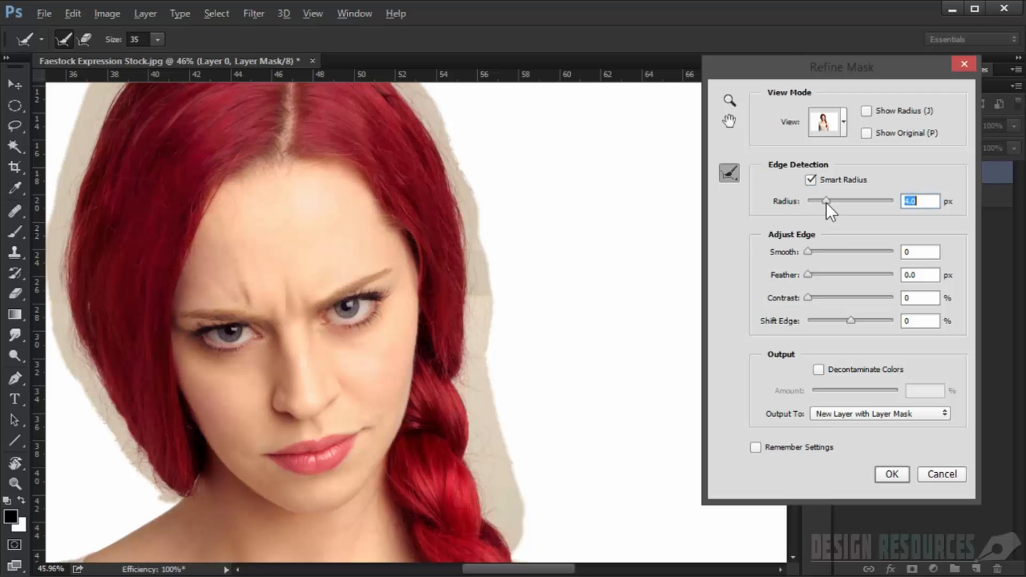
- Set the refine radius brush to size 113 and paint over the backdrop along the braid-side hair edge up toward the crown
{"action": "right_click", "coordinate": [548, 226], "text": "alt"}
{"action": "left_click_drag", "start_coordinate": [549, 225], "coordinate": [580, 232], "text": "alt"}
{"action": "mouse_move", "coordinate": [518, 223]}
{"action": "left_mouse_down"}
{"action": "mouse_move", "coordinate": [408, 296]}
{"action": "mouse_move", "coordinate": [438, 316]}
{"action": "left_mouse_up"}
{"action": "mouse_move", "coordinate": [433, 271]}
{"action": "left_mouse_down", "text": "alt"}
{"action": "mouse_move", "coordinate": [386, 313]}
{"action": "mouse_move", "coordinate": [401, 362]}
{"action": "mouse_move", "coordinate": [389, 474]}
{"action": "mouse_move", "coordinate": [397, 440]}
{"action": "left_mouse_up", "text": "alt"}
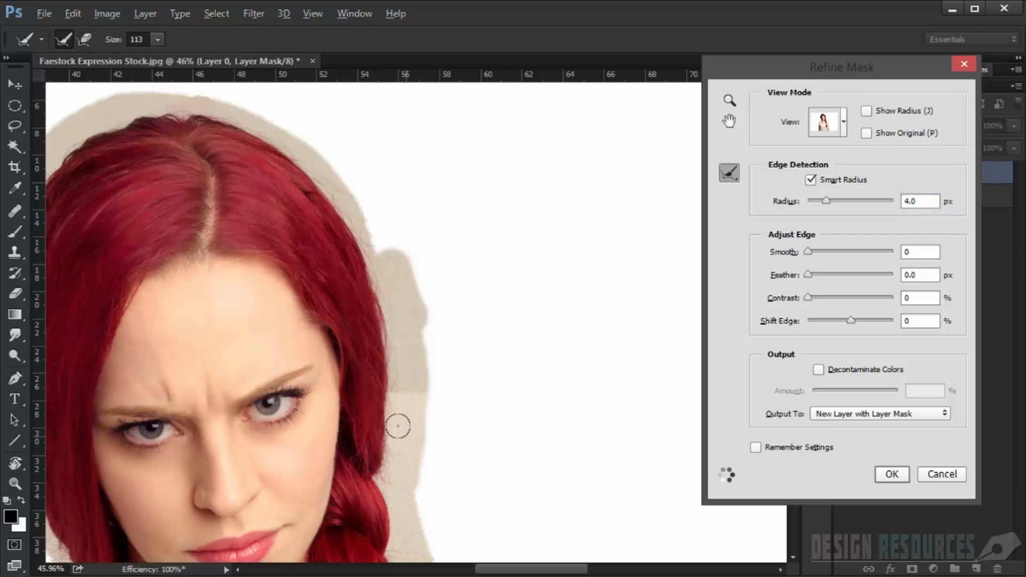
{"action": "mouse_move", "coordinate": [392, 231]}
{"action": "left_mouse_down"}
{"action": "mouse_move", "coordinate": [332, 149]}
{"action": "mouse_move", "coordinate": [366, 212]}
{"action": "left_mouse_up"}
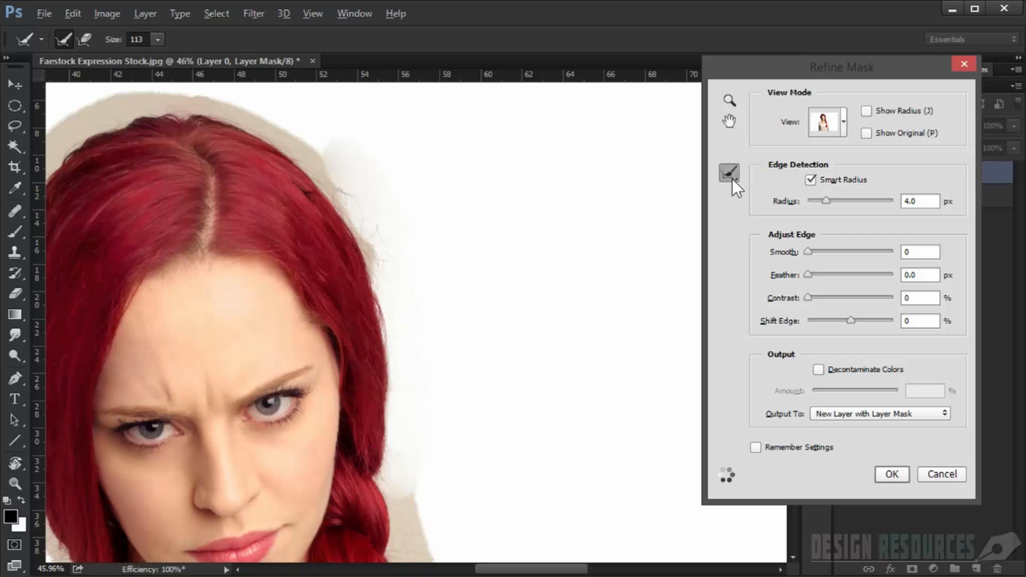
{"action": "mouse_move", "coordinate": [318, 148]}
{"action": "left_mouse_down"}
{"action": "mouse_move", "coordinate": [389, 278]}
{"action": "mouse_move", "coordinate": [329, 145]}
{"action": "mouse_move", "coordinate": [369, 197]}
{"action": "mouse_move", "coordinate": [409, 304]}
{"action": "left_mouse_up"}
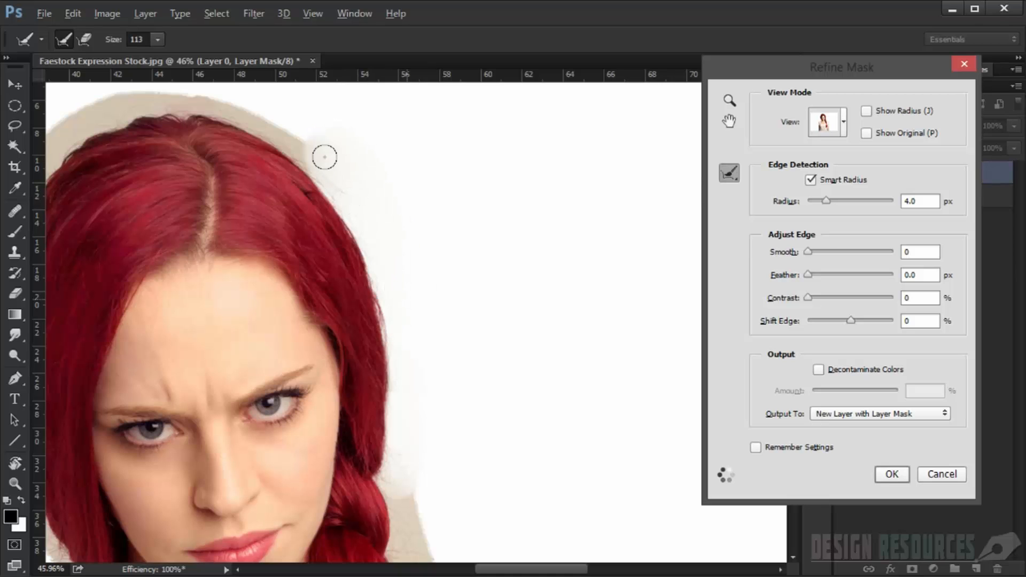
- Refine the hair edge over the crown and down the loose side, using brush size 57 at the tips above the shoulder
{"action": "mouse_move", "coordinate": [323, 156]}
{"action": "left_mouse_down"}
{"action": "mouse_move", "coordinate": [394, 222]}
{"action": "mouse_move", "coordinate": [316, 170]}
{"action": "mouse_move", "coordinate": [266, 158]}
{"action": "mouse_move", "coordinate": [191, 165]}
{"action": "mouse_move", "coordinate": [149, 185]}
{"action": "mouse_move", "coordinate": [123, 215]}
{"action": "mouse_move", "coordinate": [74, 326]}
{"action": "mouse_move", "coordinate": [261, 214]}
{"action": "mouse_move", "coordinate": [216, 259]}
{"action": "mouse_move", "coordinate": [203, 367]}
{"action": "mouse_move", "coordinate": [258, 506]}
{"action": "mouse_move", "coordinate": [299, 542]}
{"action": "left_mouse_up"}
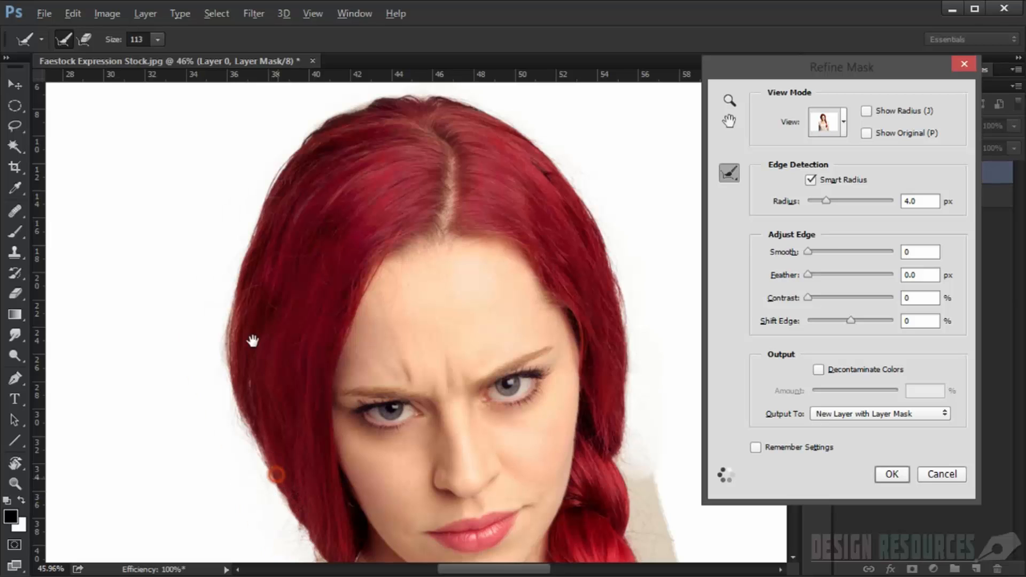
{"action": "left_click_drag", "start_coordinate": [253, 341], "coordinate": [266, 271]}
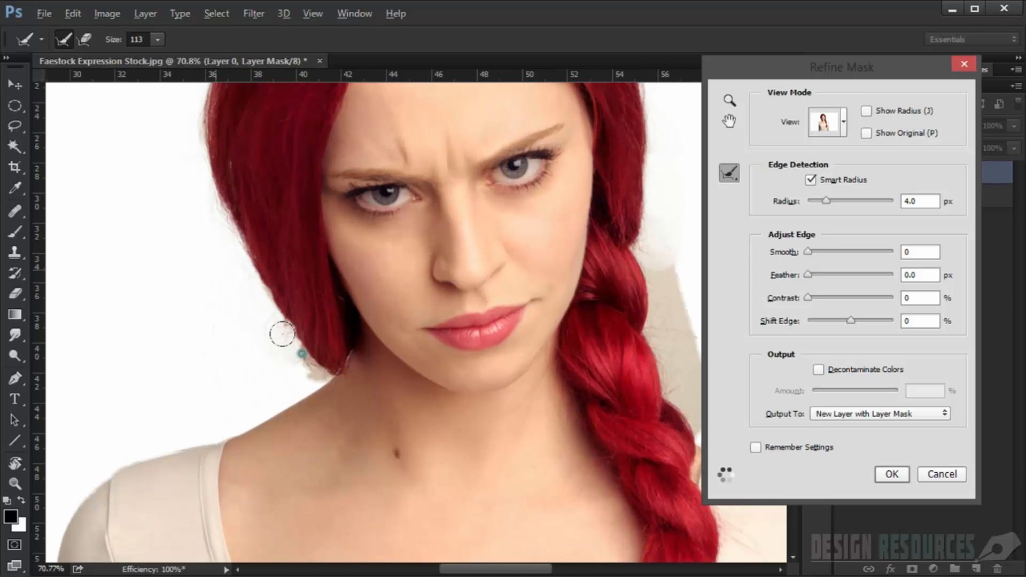
{"action": "scroll", "coordinate": [288, 321], "scroll_direction": "up", "scroll_amount": 3}
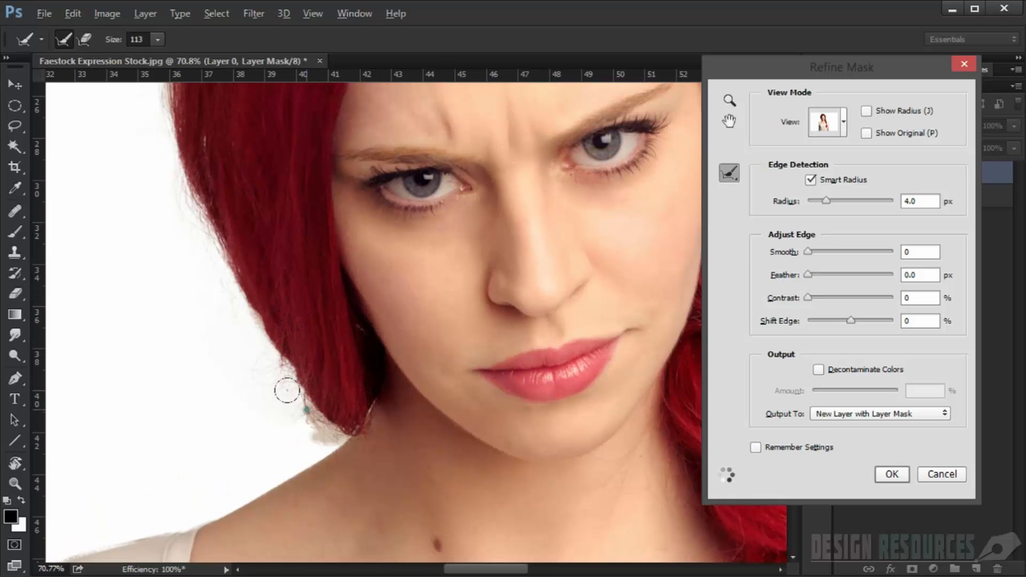
{"action": "mouse_move", "coordinate": [307, 410]}
{"action": "left_mouse_down"}
{"action": "mouse_move", "coordinate": [292, 413]}
{"action": "mouse_move", "coordinate": [314, 429]}
{"action": "mouse_move", "coordinate": [257, 337]}
{"action": "mouse_move", "coordinate": [327, 396]}
{"action": "left_mouse_up"}
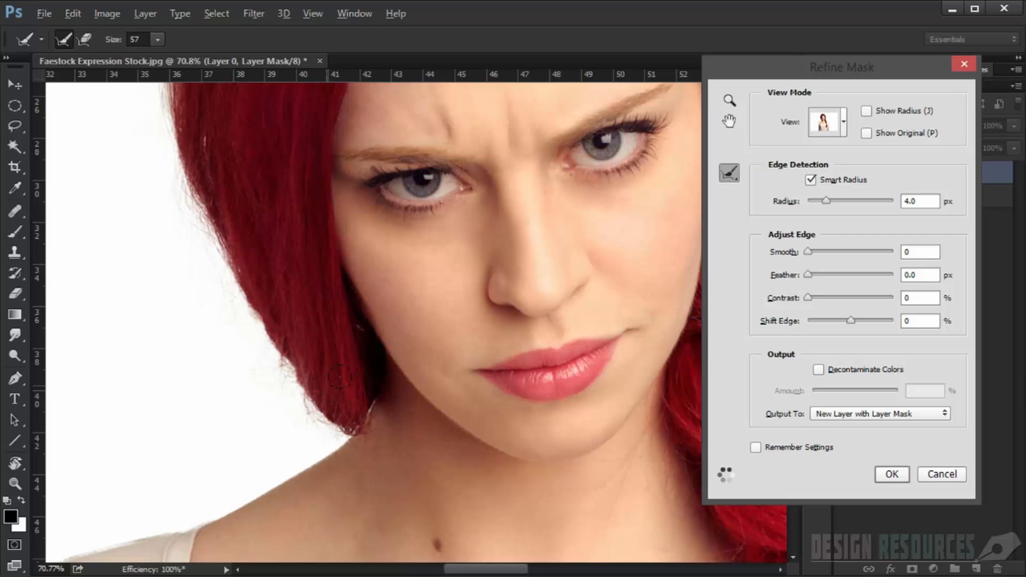
- Switch the mask preview to Overlay and refine the light fringe along the loose hair's outer edge with brush size 105
{"action": "left_click", "coordinate": [843, 122]}
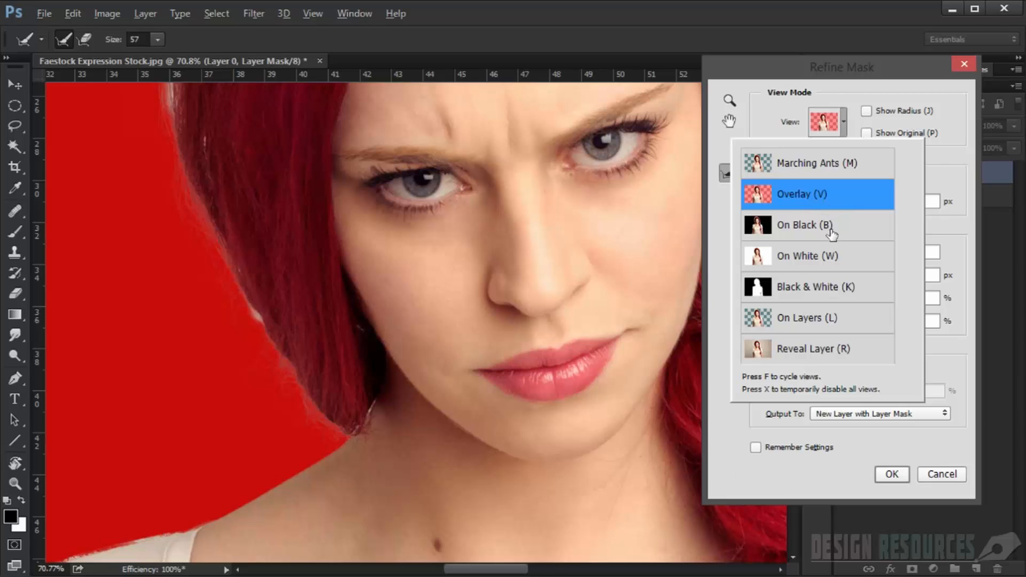
{"action": "left_click", "coordinate": [861, 80]}
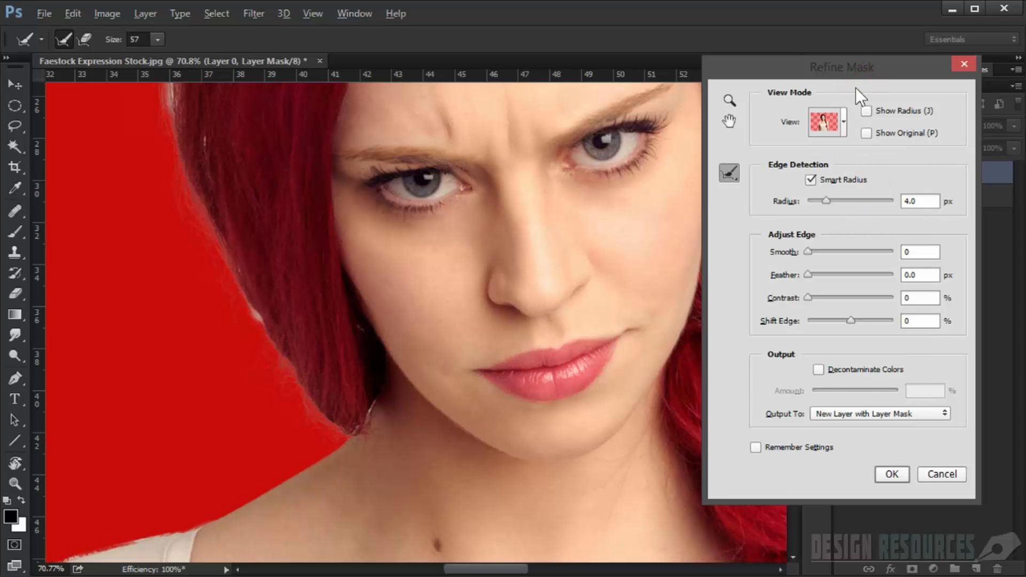
{"action": "left_click_drag", "start_coordinate": [271, 171], "coordinate": [315, 396]}
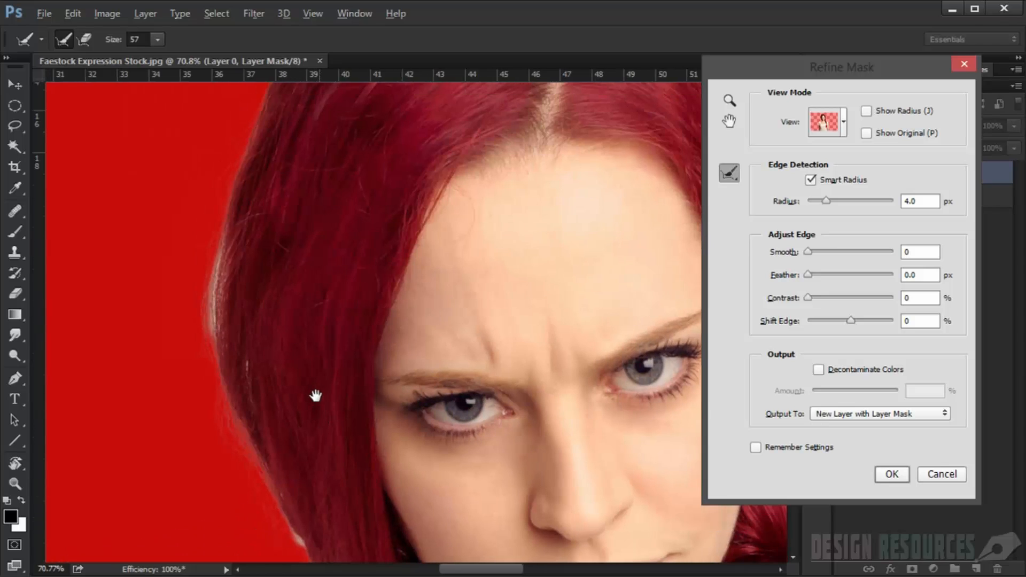
{"action": "left_click_drag", "start_coordinate": [222, 260], "coordinate": [239, 265]}
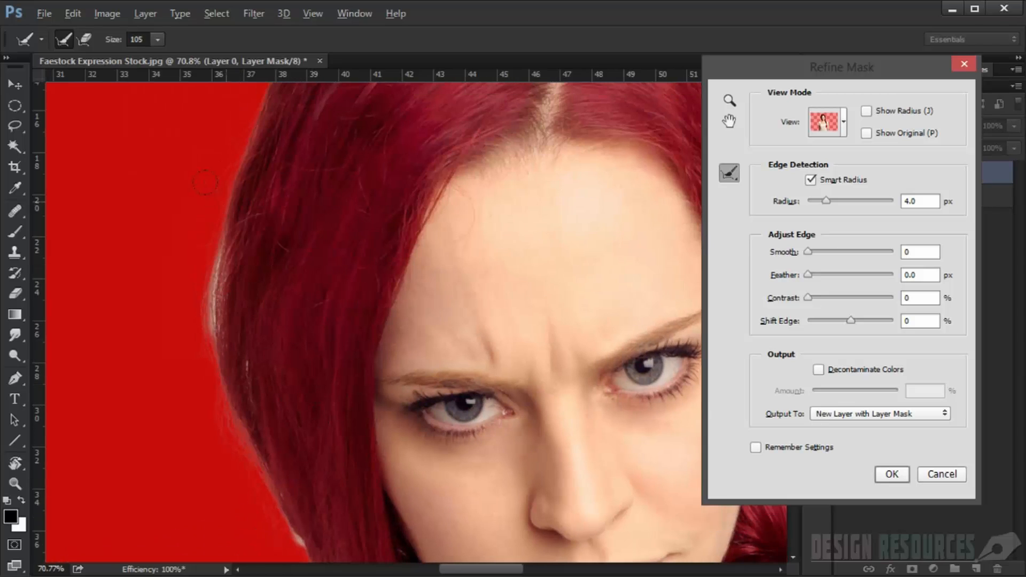
{"action": "mouse_move", "coordinate": [205, 182]}
{"action": "left_mouse_down"}
{"action": "mouse_move", "coordinate": [188, 278]}
{"action": "mouse_move", "coordinate": [191, 342]}
{"action": "left_mouse_up"}
{"action": "left_click_drag", "start_coordinate": [224, 339], "coordinate": [231, 233]}
{"action": "left_click_drag", "start_coordinate": [261, 335], "coordinate": [270, 225]}
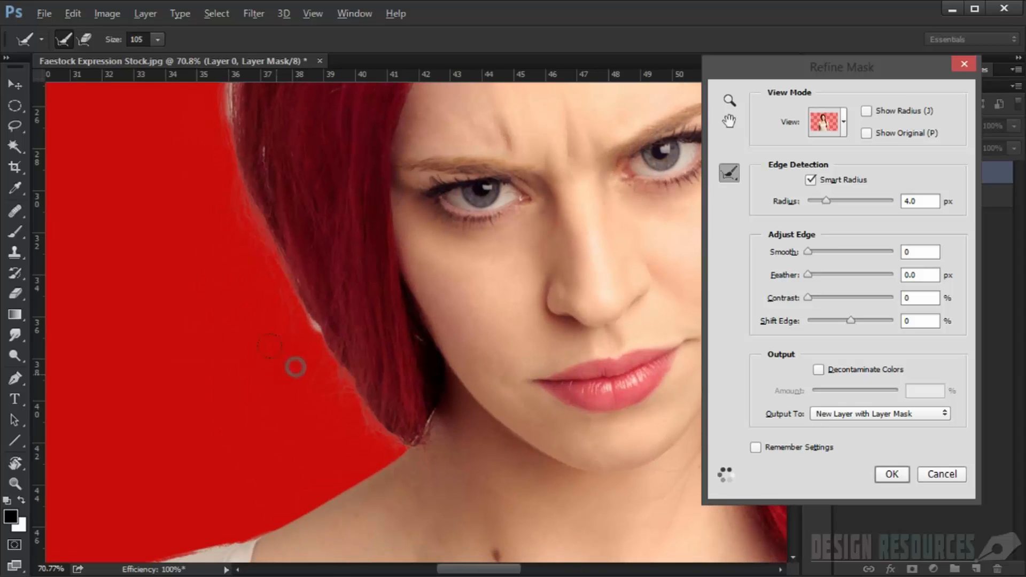
- Refine the loose hair's lower edge and the pale strip beside its widest part, using brush size 48 on the strip
{"action": "mouse_move", "coordinate": [294, 367]}
{"action": "left_mouse_down"}
{"action": "mouse_move", "coordinate": [303, 325]}
{"action": "mouse_move", "coordinate": [317, 339]}
{"action": "mouse_move", "coordinate": [305, 322]}
{"action": "mouse_move", "coordinate": [304, 335]}
{"action": "left_mouse_up"}
{"action": "left_click_drag", "start_coordinate": [327, 378], "coordinate": [340, 412]}
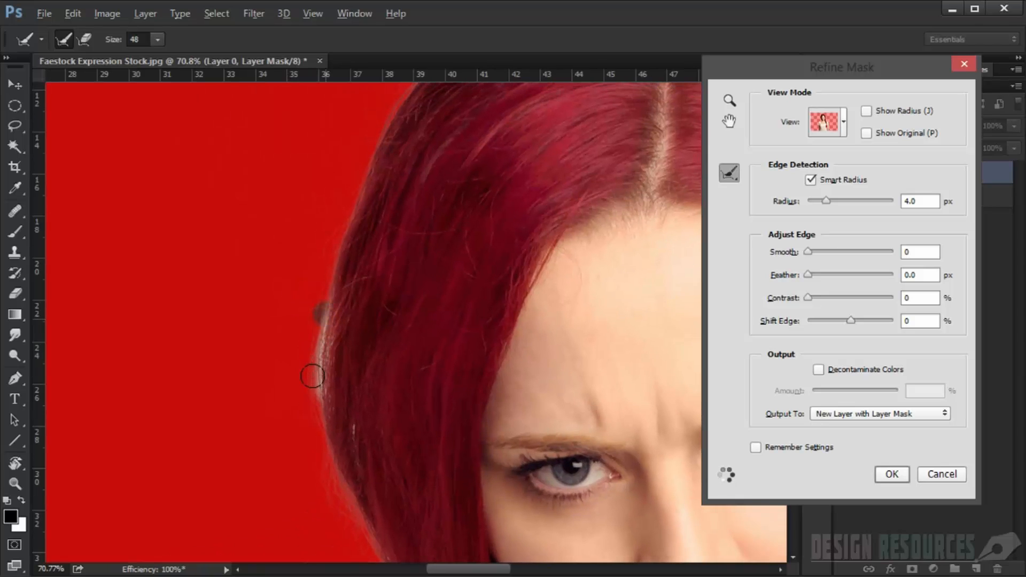
{"action": "left_click_drag", "start_coordinate": [312, 375], "coordinate": [313, 396]}
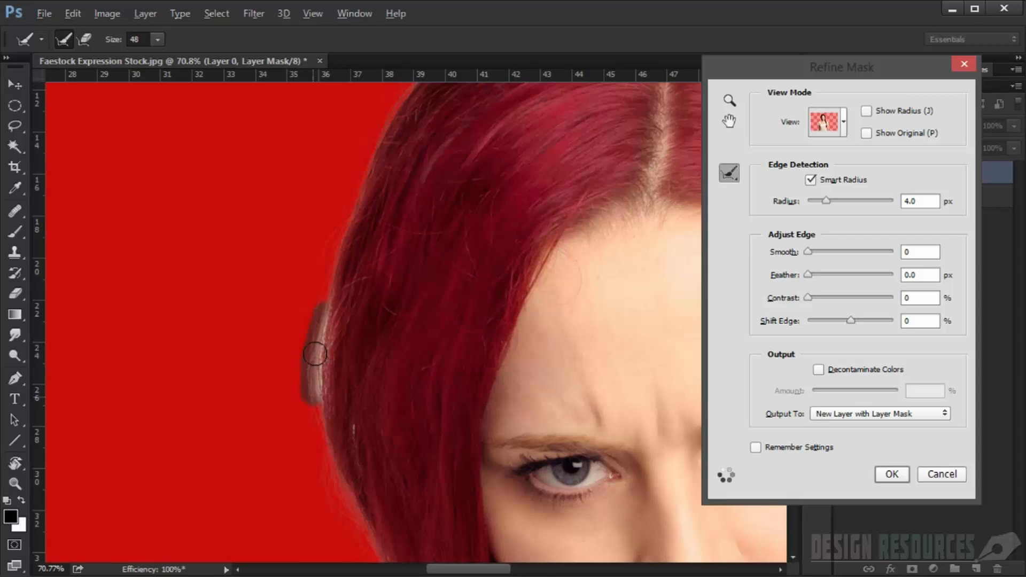
{"action": "key", "text": "alt"}
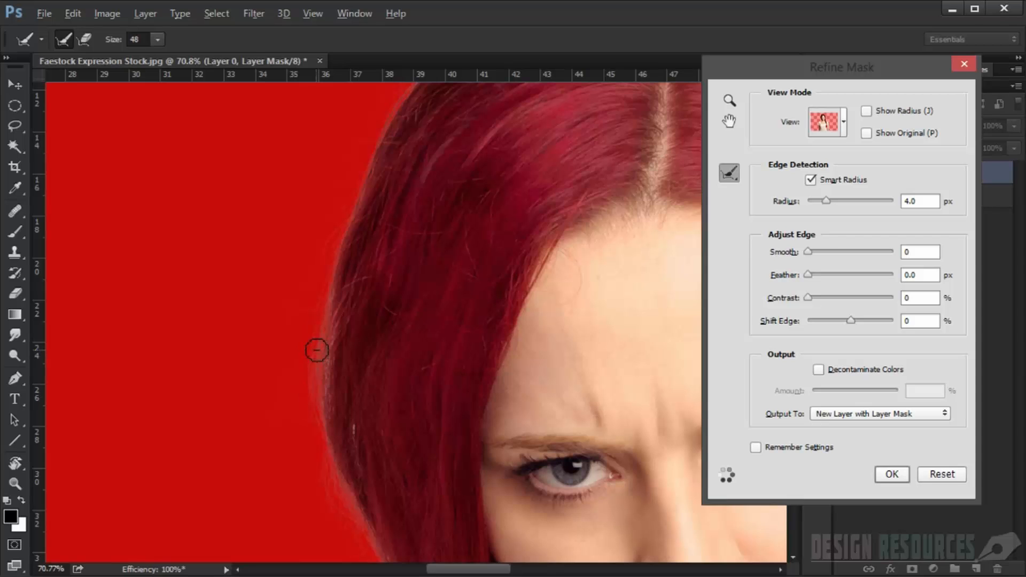
- Set the refine brush to size 111 and paint over the grey backdrop patch between the braid and the shoulder
{"action": "scroll", "coordinate": [316, 348], "scroll_direction": "down", "scroll_amount": 5}
{"action": "scroll", "coordinate": [329, 336], "scroll_direction": "down", "scroll_amount": 1}
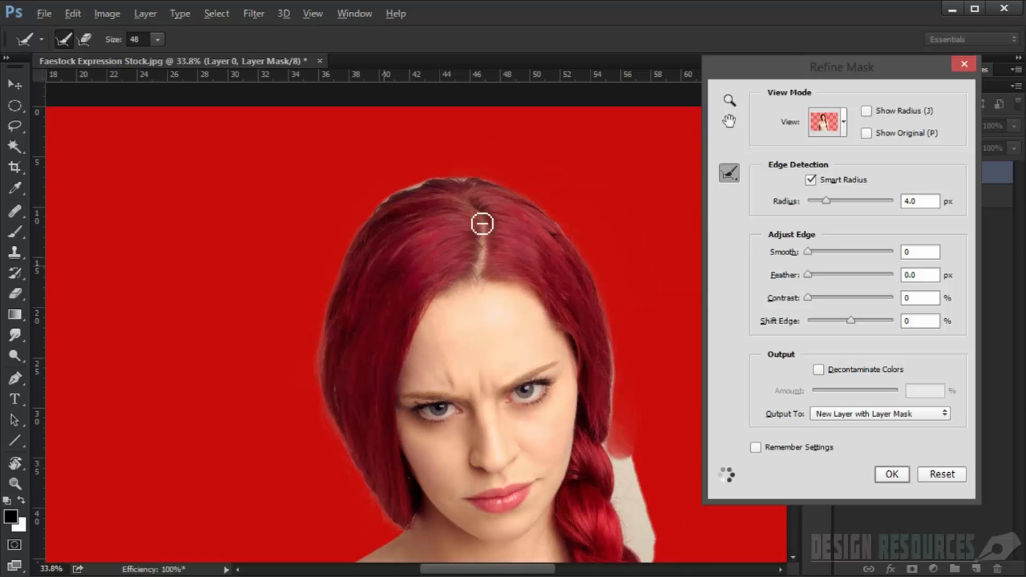
{"action": "scroll", "coordinate": [589, 366], "scroll_direction": "down", "scroll_amount": 2}
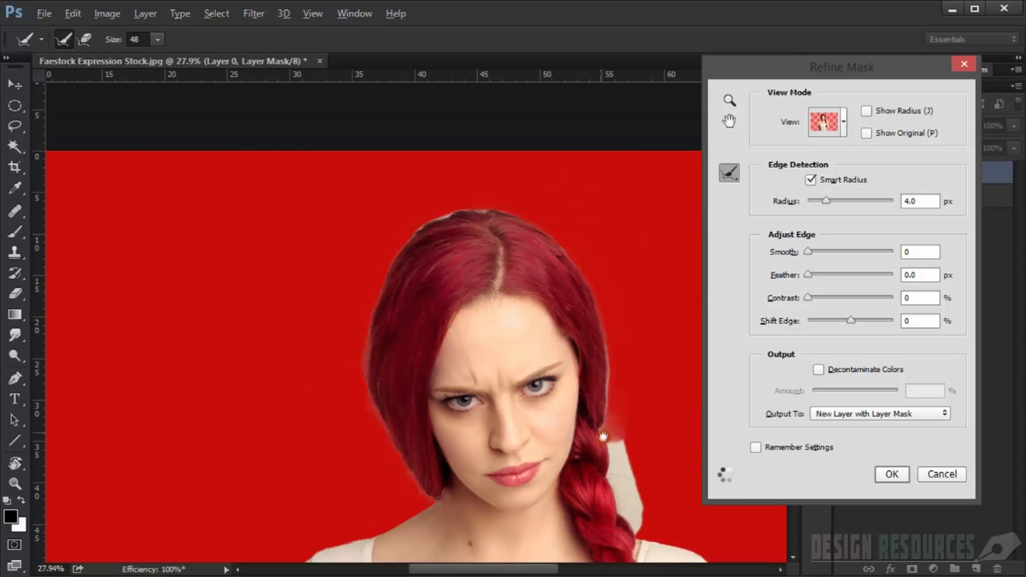
{"action": "left_click_drag", "start_coordinate": [599, 435], "coordinate": [459, 344]}
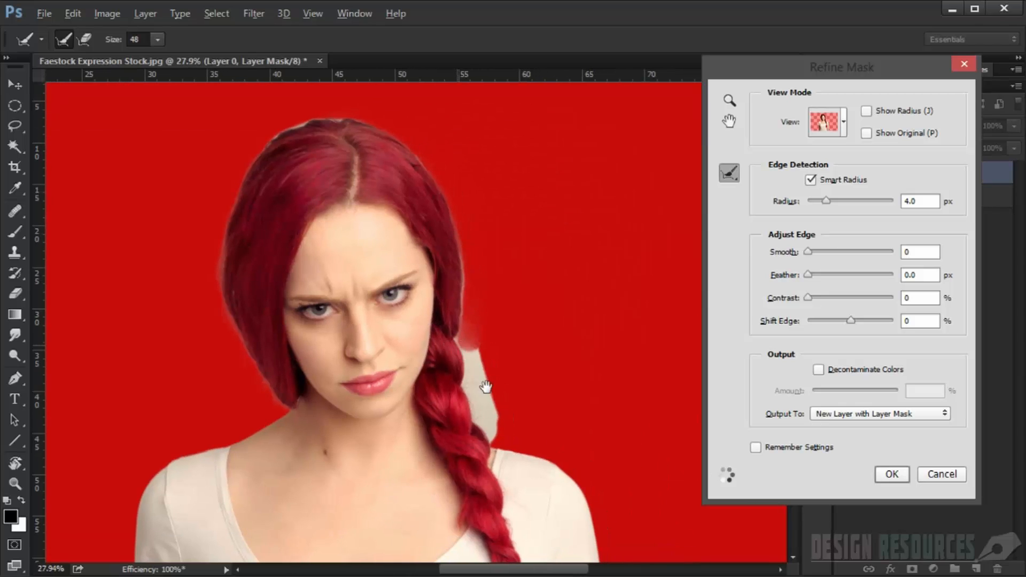
{"action": "scroll", "coordinate": [485, 387], "scroll_direction": "up", "scroll_amount": 8}
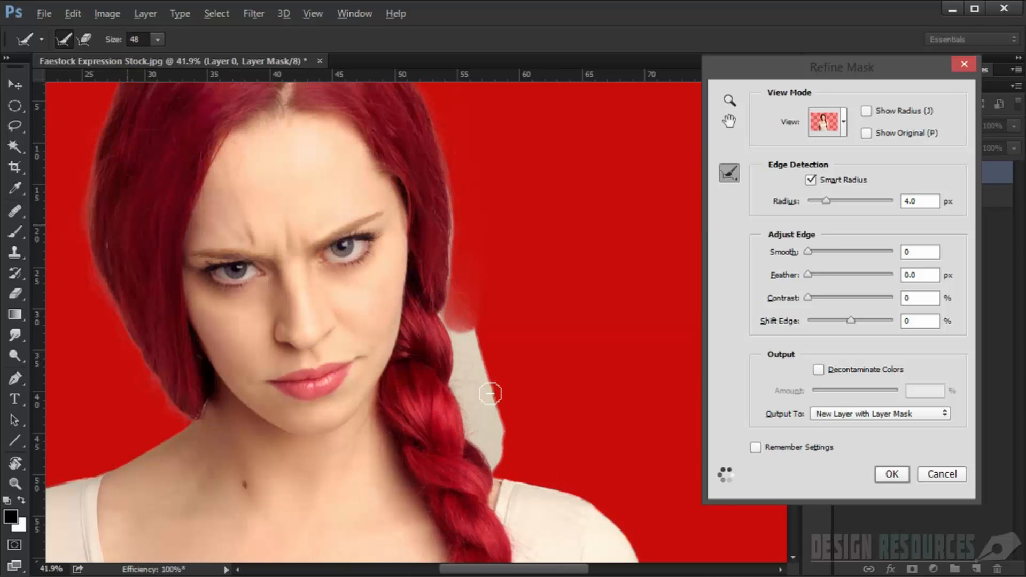
{"action": "left_click_drag", "start_coordinate": [477, 383], "coordinate": [500, 392]}
{"action": "mouse_move", "coordinate": [457, 277]}
{"action": "left_mouse_down"}
{"action": "mouse_move", "coordinate": [442, 327]}
{"action": "mouse_move", "coordinate": [449, 374]}
{"action": "mouse_move", "coordinate": [485, 463]}
{"action": "mouse_move", "coordinate": [469, 394]}
{"action": "mouse_move", "coordinate": [479, 357]}
{"action": "mouse_move", "coordinate": [478, 368]}
{"action": "left_mouse_up"}
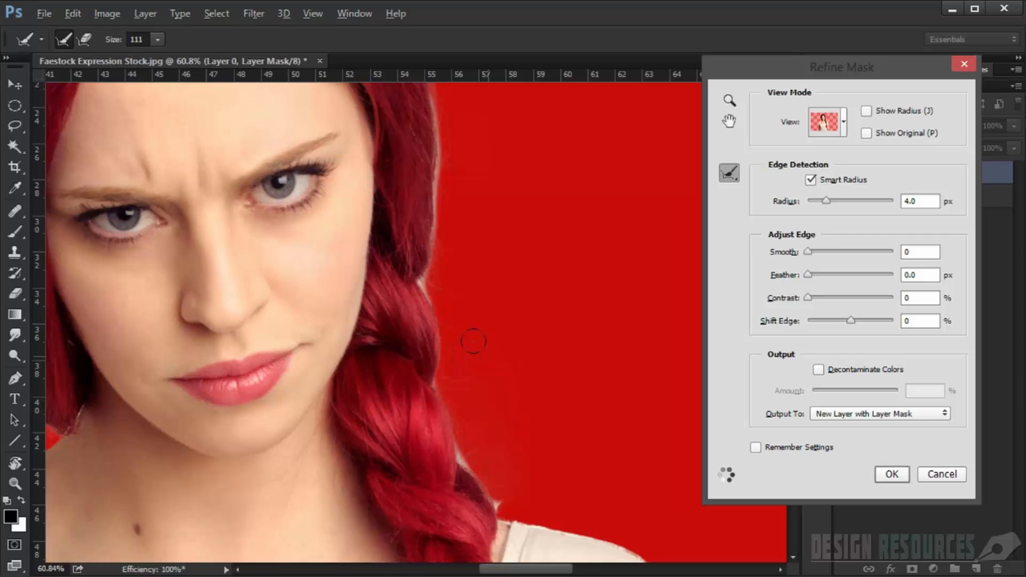
- Repaint the light fringe along the braid down to the shoulder and along the hair edge above it
{"action": "mouse_move", "coordinate": [432, 112]}
{"action": "left_mouse_down"}
{"action": "mouse_move", "coordinate": [424, 287]}
{"action": "mouse_move", "coordinate": [438, 329]}
{"action": "left_mouse_up"}
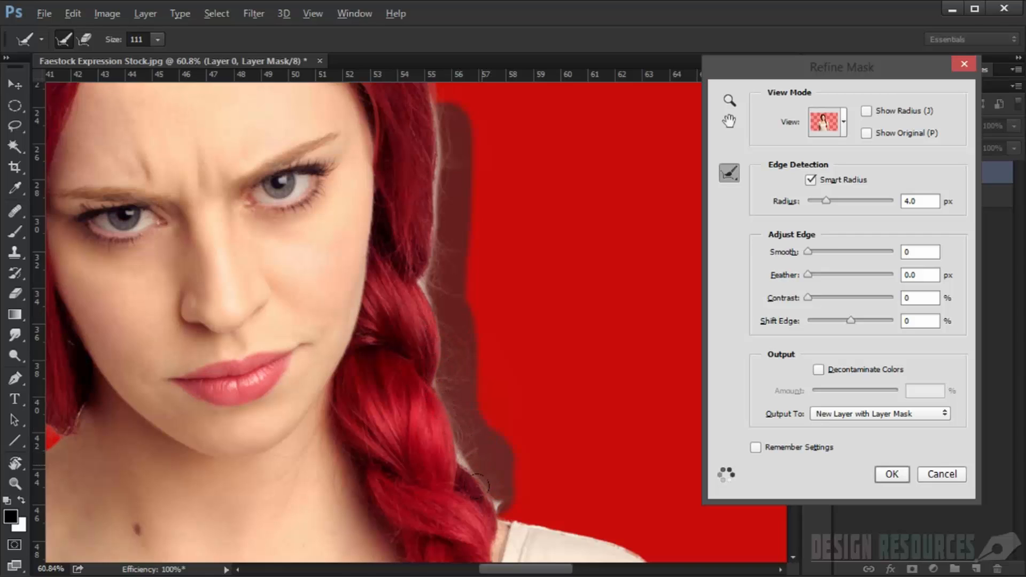
{"action": "left_click_drag", "start_coordinate": [478, 486], "coordinate": [498, 458]}
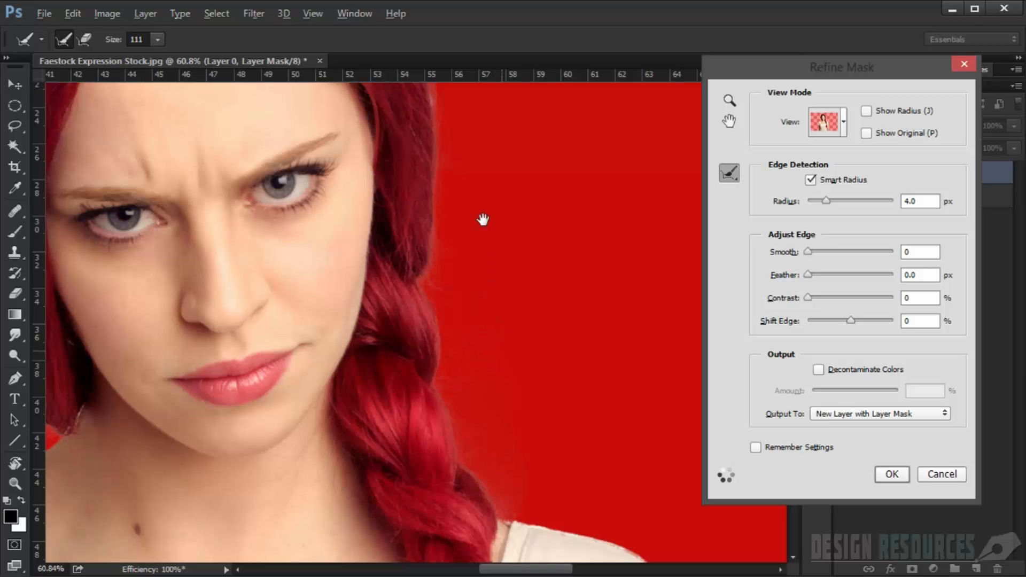
{"action": "left_click_drag", "start_coordinate": [482, 219], "coordinate": [470, 406]}
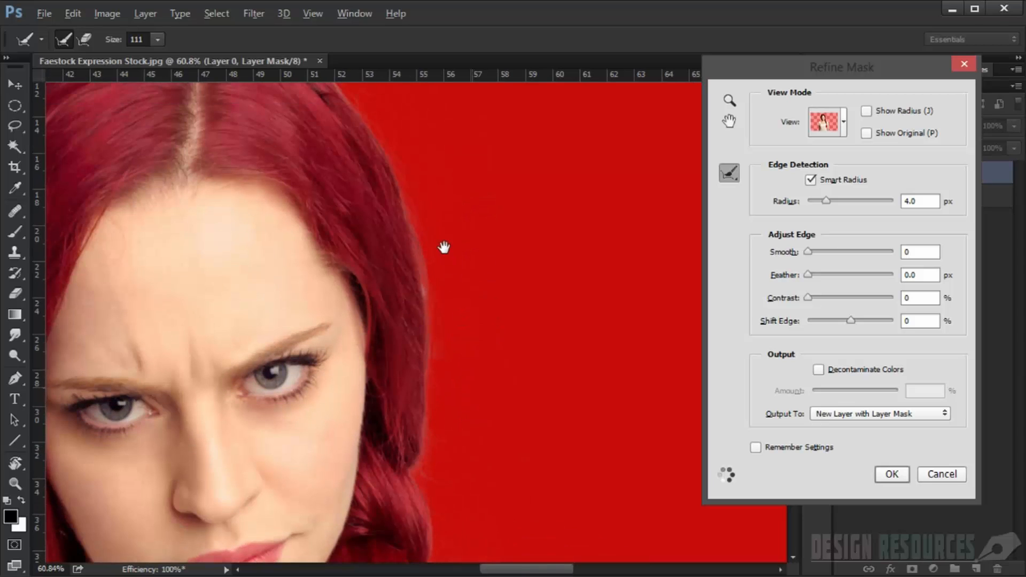
{"action": "mouse_move", "coordinate": [418, 210]}
{"action": "left_mouse_down"}
{"action": "mouse_move", "coordinate": [436, 235]}
{"action": "mouse_move", "coordinate": [438, 301]}
{"action": "left_mouse_up"}
- Set the mask edge contrast to 18%, raise the detection radius slightly, and apply the refinement
{"action": "left_click_drag", "start_coordinate": [807, 300], "coordinate": [817, 299]}
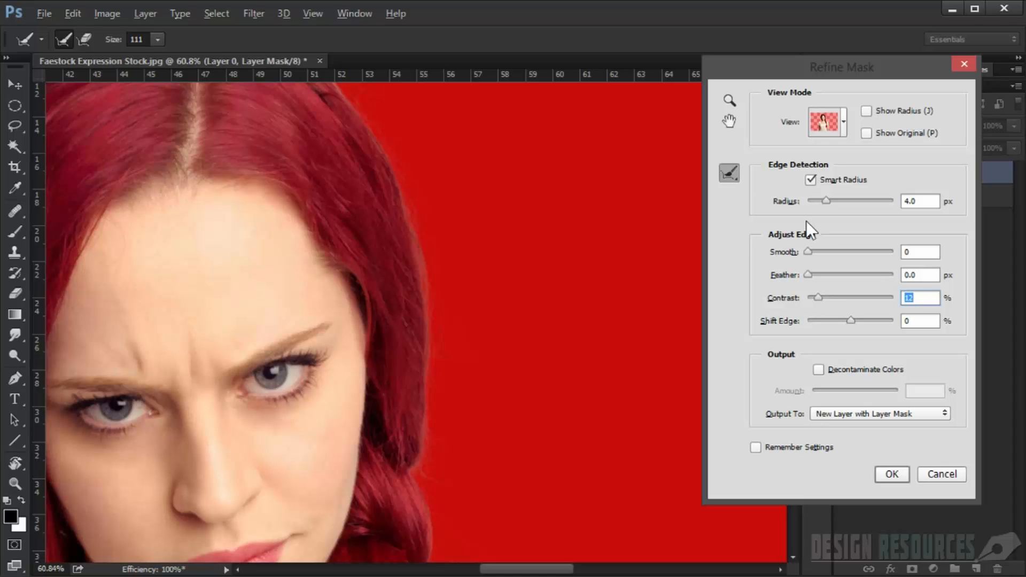
{"action": "left_click_drag", "start_coordinate": [819, 297], "coordinate": [823, 297]}
{"action": "left_click_drag", "start_coordinate": [823, 199], "coordinate": [801, 204]}
{"action": "left_click_drag", "start_coordinate": [810, 204], "coordinate": [828, 206]}
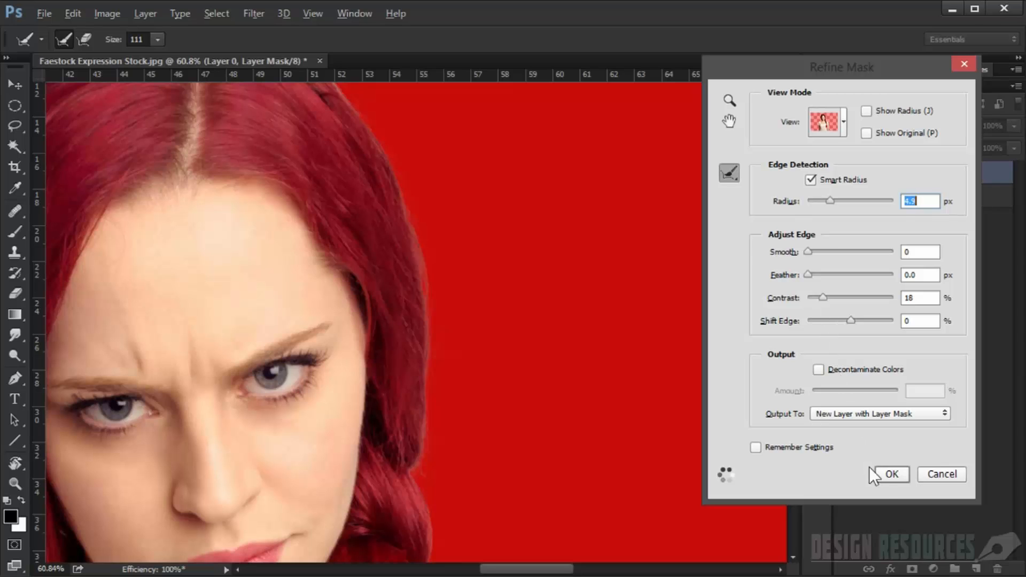
{"action": "left_click", "coordinate": [883, 477]}
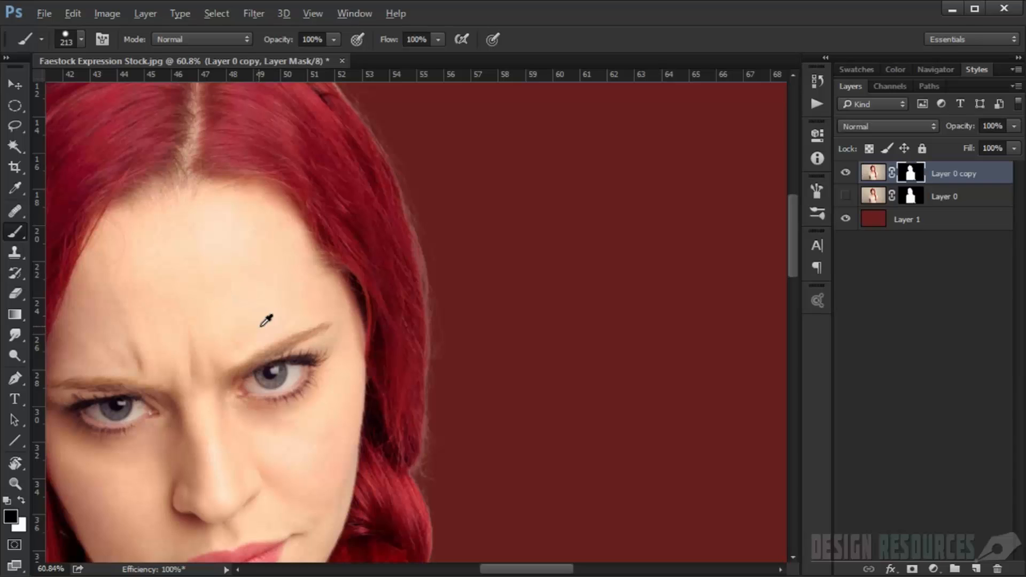
- Examine the refined cutout on Layer 0 copy around the crown, both hair edges, the braid and the shoulder
{"action": "scroll", "coordinate": [260, 327], "scroll_direction": "down", "scroll_amount": 3}
{"action": "left_click_drag", "start_coordinate": [251, 341], "coordinate": [391, 231]}
{"action": "scroll", "coordinate": [380, 204], "scroll_direction": "up", "scroll_amount": 3}
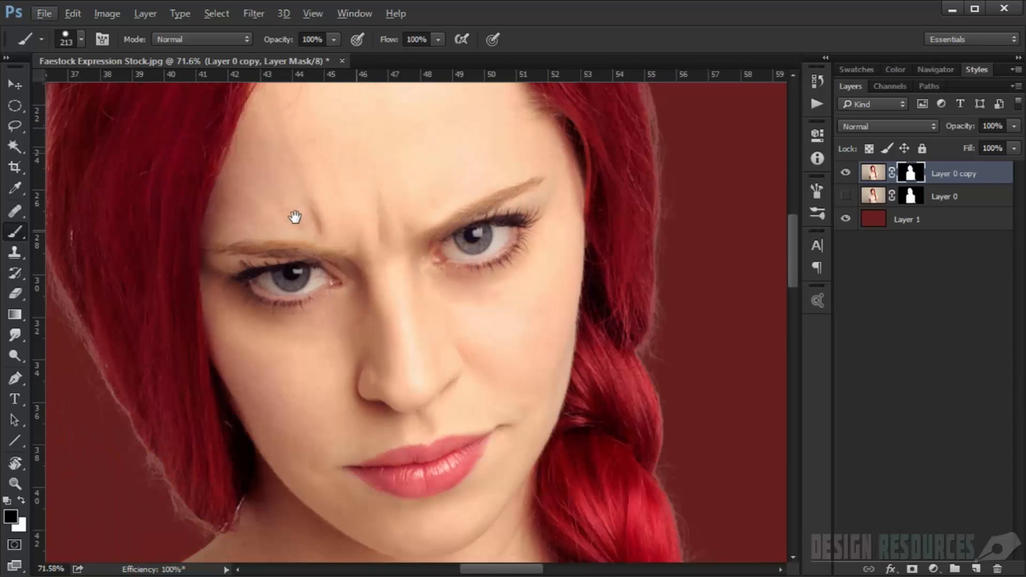
{"action": "left_click_drag", "start_coordinate": [290, 224], "coordinate": [403, 357]}
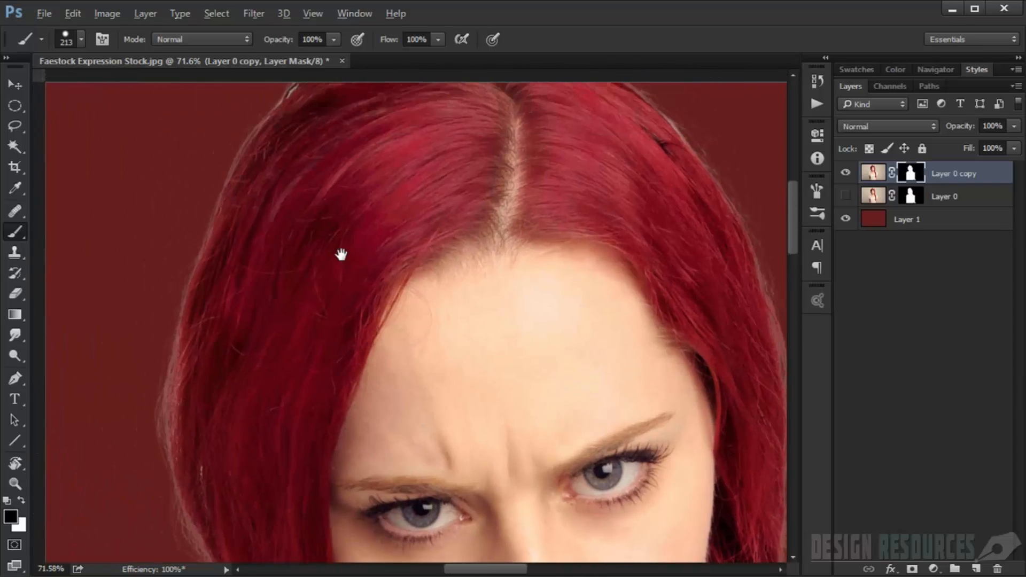
{"action": "left_click_drag", "start_coordinate": [337, 238], "coordinate": [322, 323]}
{"action": "scroll", "coordinate": [405, 191], "scroll_direction": "up", "scroll_amount": 4}
{"action": "mouse_move", "coordinate": [428, 219]}
{"action": "left_mouse_down"}
{"action": "mouse_move", "coordinate": [399, 279]}
{"action": "mouse_move", "coordinate": [409, 296]}
{"action": "mouse_move", "coordinate": [392, 370]}
{"action": "left_mouse_up"}
{"action": "left_click_drag", "start_coordinate": [377, 217], "coordinate": [372, 267]}
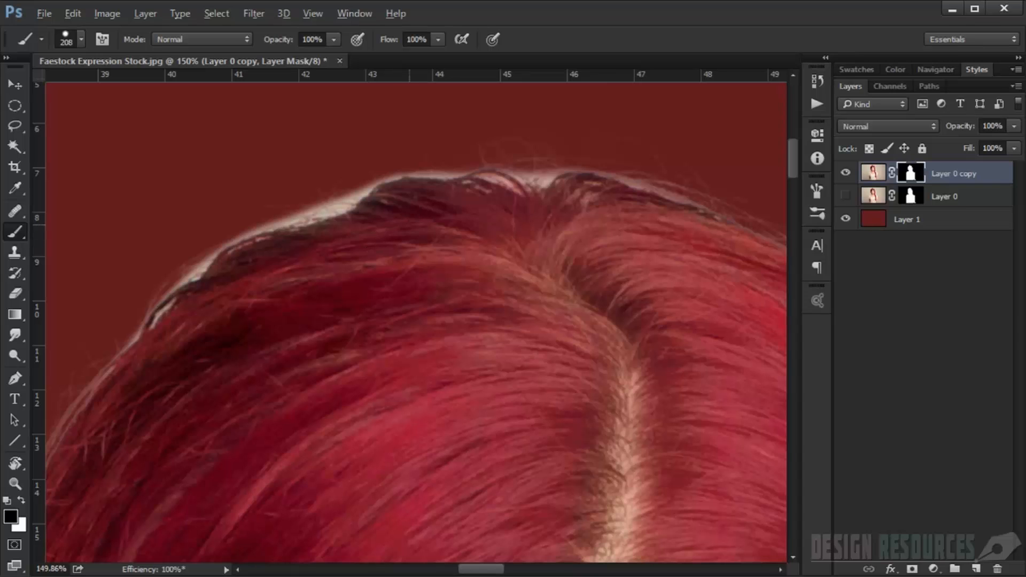
{"action": "left_click_drag", "start_coordinate": [451, 218], "coordinate": [337, 230]}
{"action": "scroll", "coordinate": [347, 249], "scroll_direction": "down", "scroll_amount": 5}
{"action": "left_click_drag", "start_coordinate": [382, 321], "coordinate": [401, 160]}
{"action": "left_click_drag", "start_coordinate": [424, 258], "coordinate": [257, 188]}
{"action": "left_click_drag", "start_coordinate": [350, 258], "coordinate": [322, 177]}
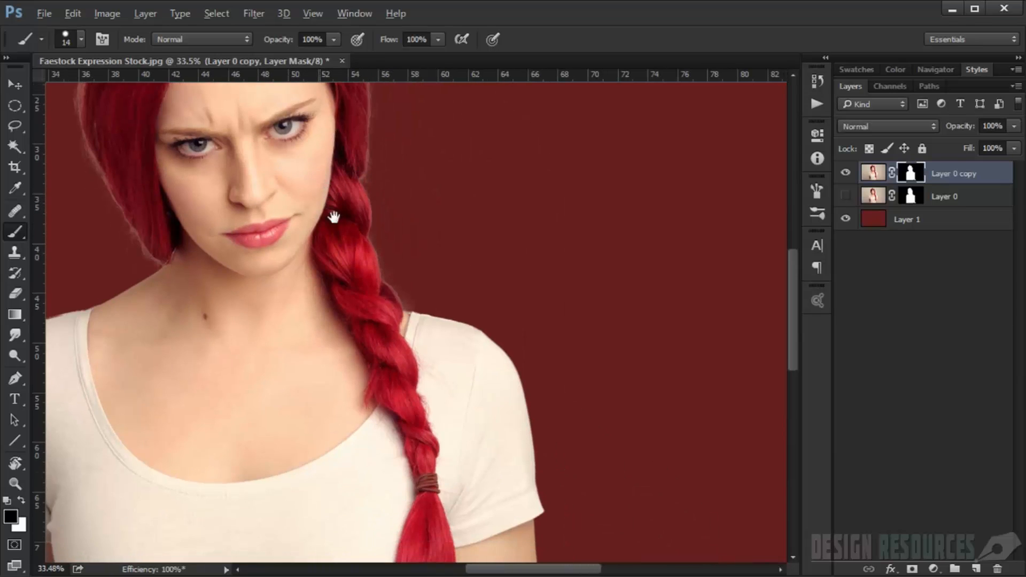
{"action": "left_click_drag", "start_coordinate": [336, 217], "coordinate": [288, 339]}
{"action": "left_click_drag", "start_coordinate": [293, 218], "coordinate": [377, 335]}
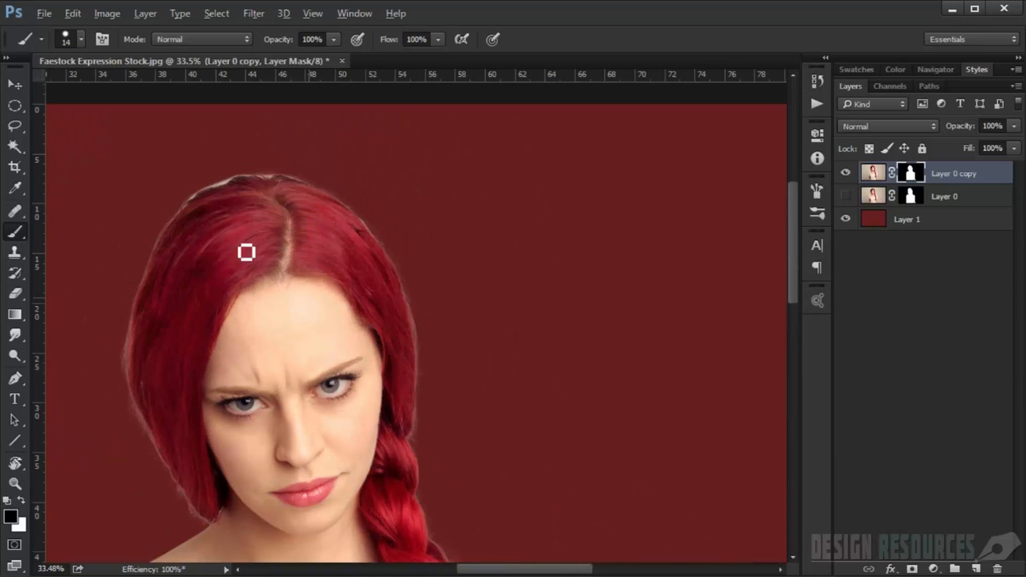
- Load the Layer 0 copy mask as a selection around the woman
{"action": "scroll", "coordinate": [245, 247], "scroll_direction": "up", "scroll_amount": 2}
{"action": "left_click", "coordinate": [914, 181], "text": "ctrl"}
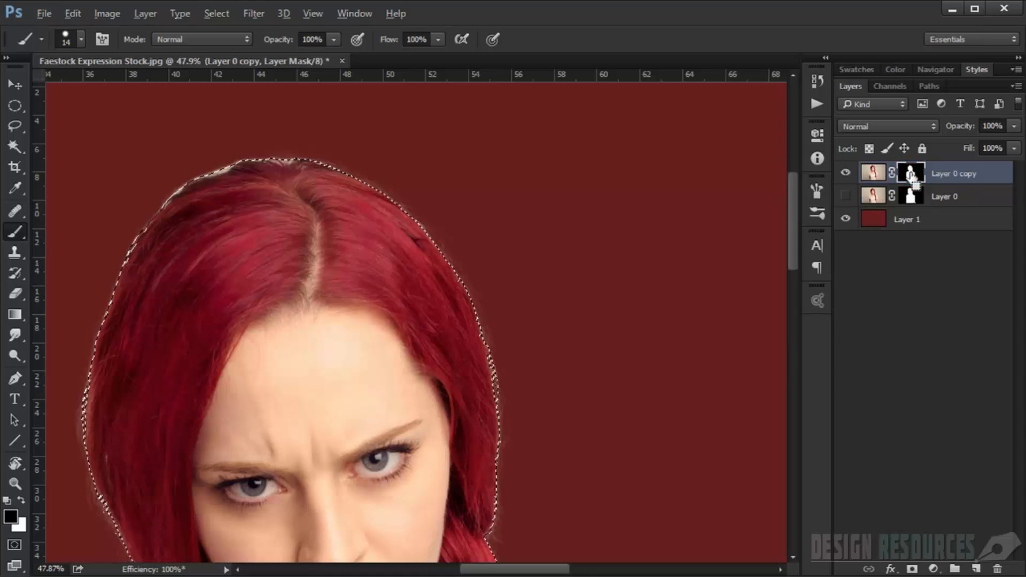
- Check the selection outline against the light fringe along the crown and deselect it
{"action": "scroll", "coordinate": [191, 245], "scroll_direction": "up", "scroll_amount": 3}
{"action": "scroll", "coordinate": [190, 245], "scroll_direction": "up", "scroll_amount": 2}
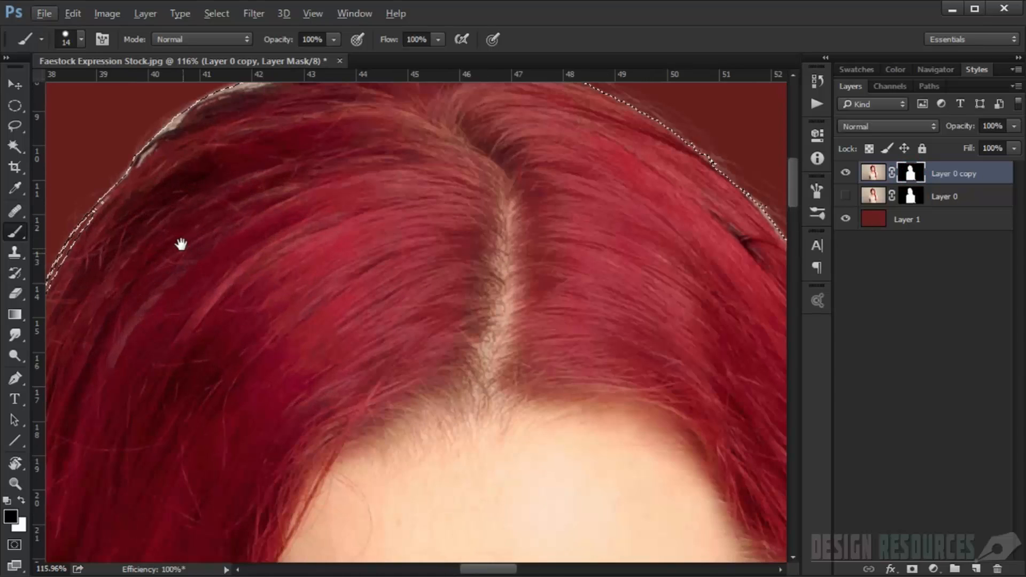
{"action": "left_click_drag", "start_coordinate": [181, 245], "coordinate": [252, 335]}
{"action": "left_click_drag", "start_coordinate": [277, 254], "coordinate": [259, 310]}
{"action": "scroll", "coordinate": [259, 309], "scroll_direction": "up", "scroll_amount": 3}
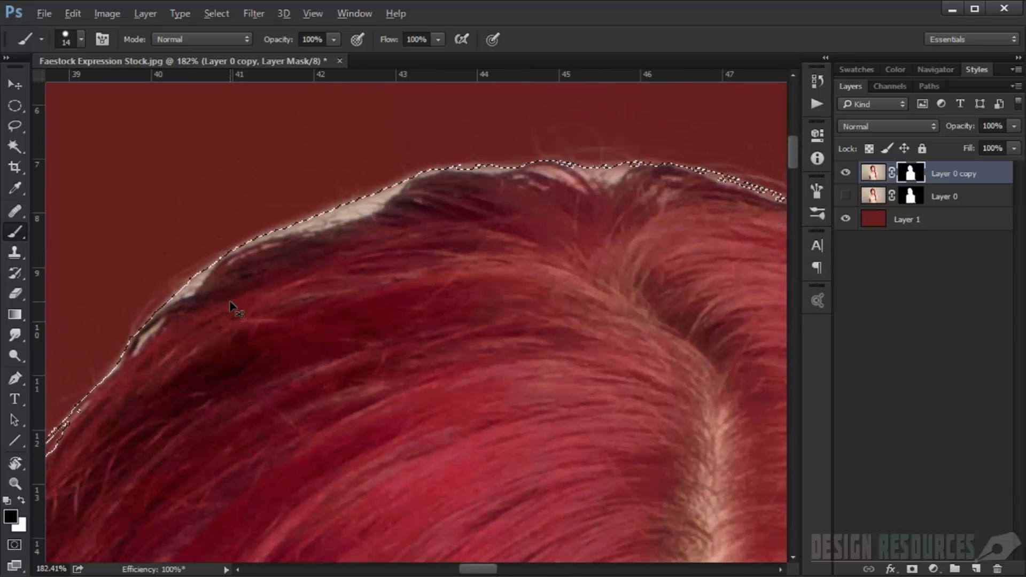
{"action": "key", "text": "ctrl+d"}
- Add a new layer above Layer 0 copy for hair retouching and reduce the brush size to 1 px
{"action": "scroll", "coordinate": [288, 267], "scroll_direction": "down", "scroll_amount": 5}
{"action": "scroll", "coordinate": [289, 257], "scroll_direction": "down", "scroll_amount": 4}
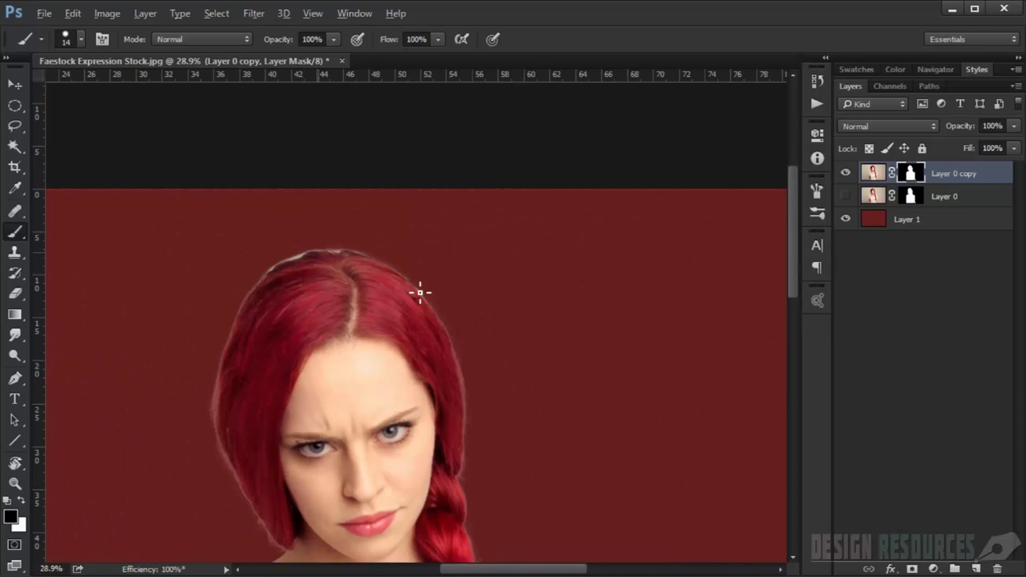
{"action": "scroll", "coordinate": [323, 202], "scroll_direction": "down", "scroll_amount": 3}
{"action": "scroll", "coordinate": [243, 273], "scroll_direction": "up", "scroll_amount": 4}
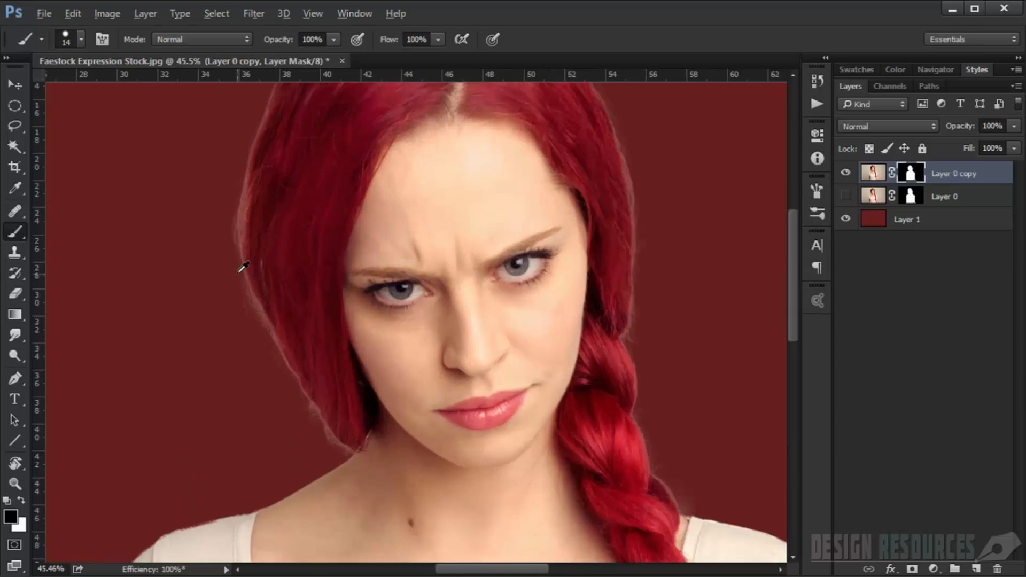
{"action": "scroll", "coordinate": [281, 379], "scroll_direction": "up", "scroll_amount": 5}
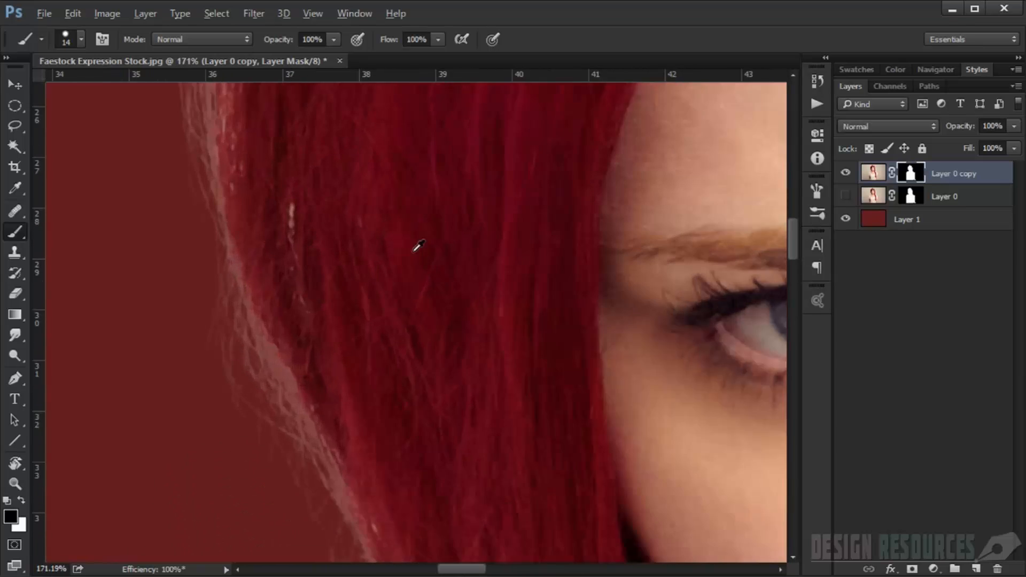
{"action": "left_click", "coordinate": [978, 569]}
{"action": "scroll", "coordinate": [207, 260], "scroll_direction": "up", "scroll_amount": 1}
{"action": "right_click", "coordinate": [208, 261], "text": "alt"}
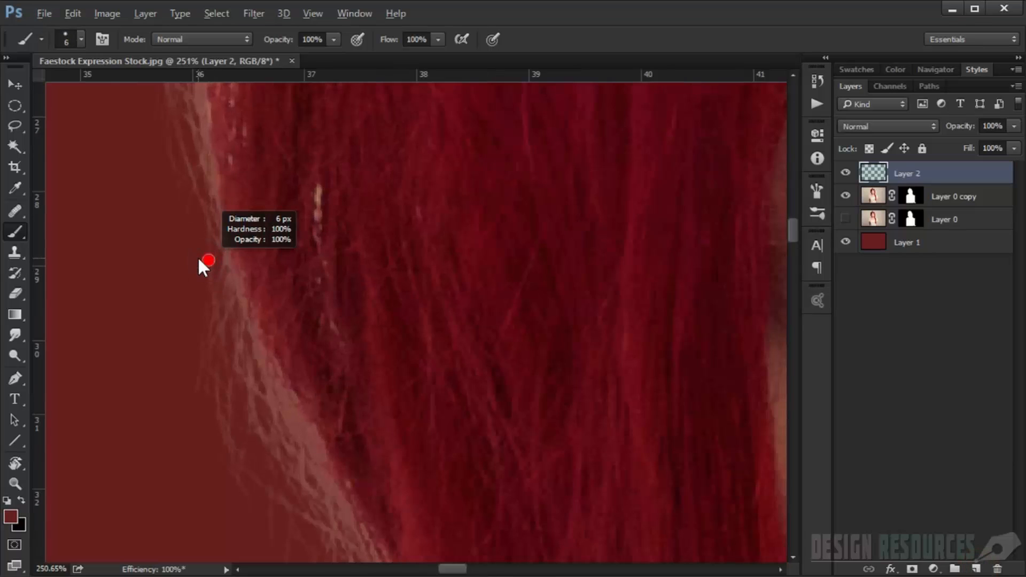
{"action": "left_click_drag", "start_coordinate": [199, 258], "coordinate": [192, 255]}
{"action": "left_click_drag", "start_coordinate": [292, 212], "coordinate": [280, 292]}
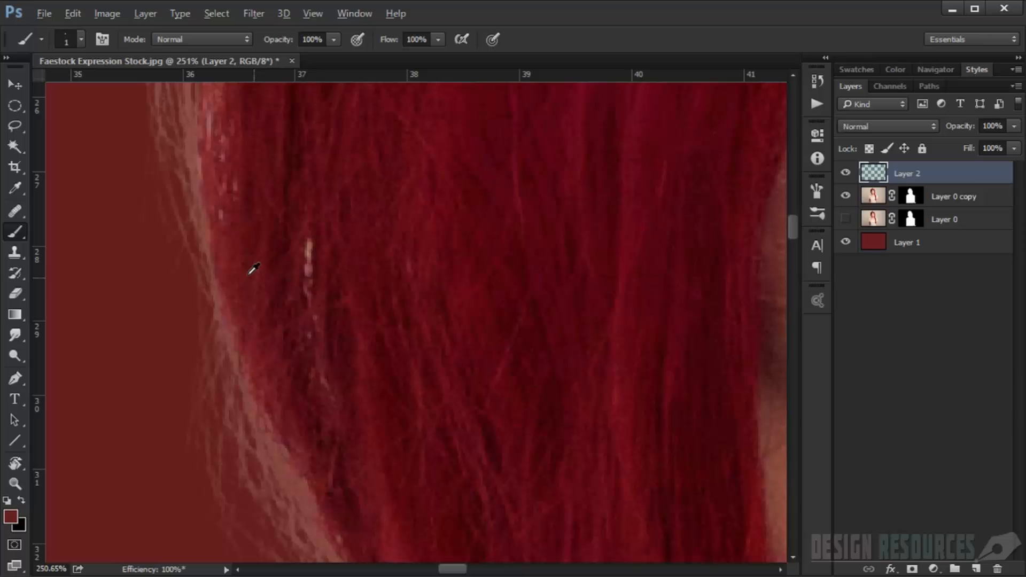
- Sample the dark red of the hair beside the light fringe, test a stroke and undo it, and lower the brush opacity to 60%
{"action": "left_click", "coordinate": [239, 249]}
{"action": "left_click", "coordinate": [250, 242], "text": "alt"}
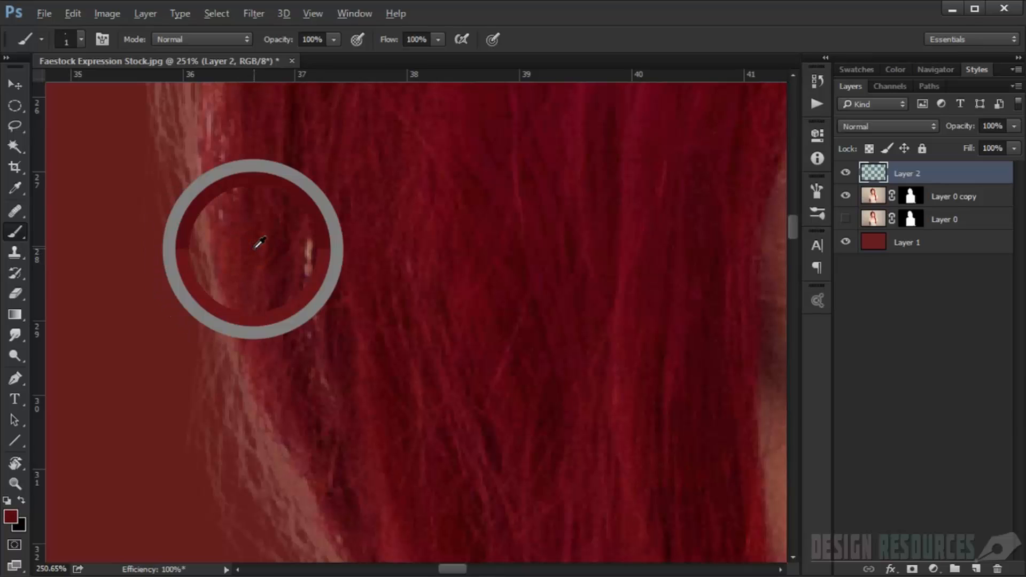
{"action": "mouse_move", "coordinate": [225, 283]}
{"action": "left_mouse_down"}
{"action": "mouse_move", "coordinate": [230, 346]}
{"action": "mouse_move", "coordinate": [240, 291]}
{"action": "left_mouse_up"}
{"action": "key", "text": "ctrl+z"}
{"action": "scroll", "coordinate": [242, 292], "scroll_direction": "up", "scroll_amount": 3}
{"action": "scroll", "coordinate": [242, 291], "scroll_direction": "down", "scroll_amount": 3}
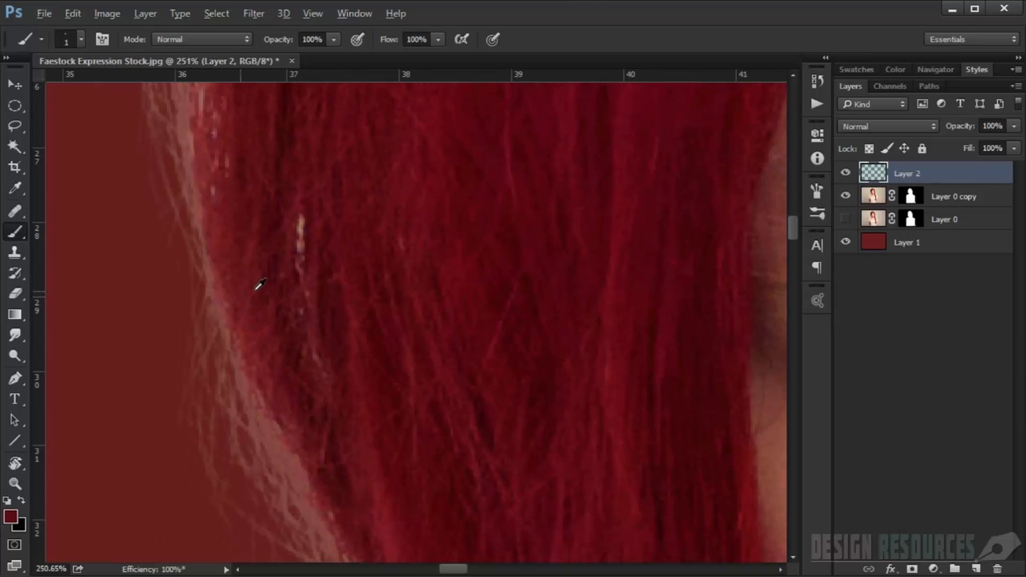
{"action": "left_click_drag", "start_coordinate": [283, 39], "coordinate": [263, 44]}
{"action": "scroll", "coordinate": [229, 297], "scroll_direction": "up", "scroll_amount": 2}
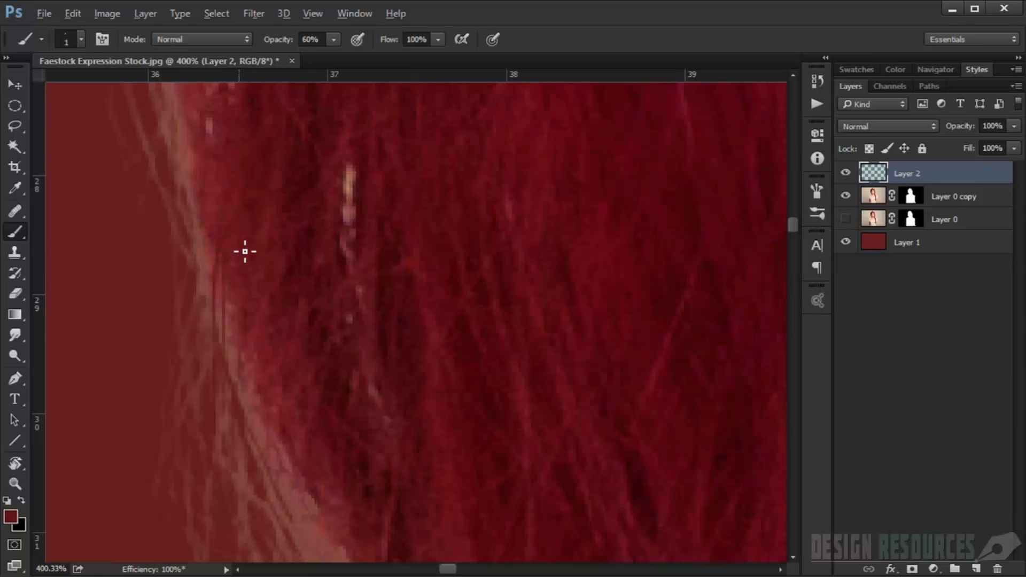
- Paint thin dark red strands on Layer 2 over the light fringe level with the eye
{"action": "scroll", "coordinate": [275, 378], "scroll_direction": "down", "scroll_amount": 2}
{"action": "left_click_drag", "start_coordinate": [224, 349], "coordinate": [204, 293]}
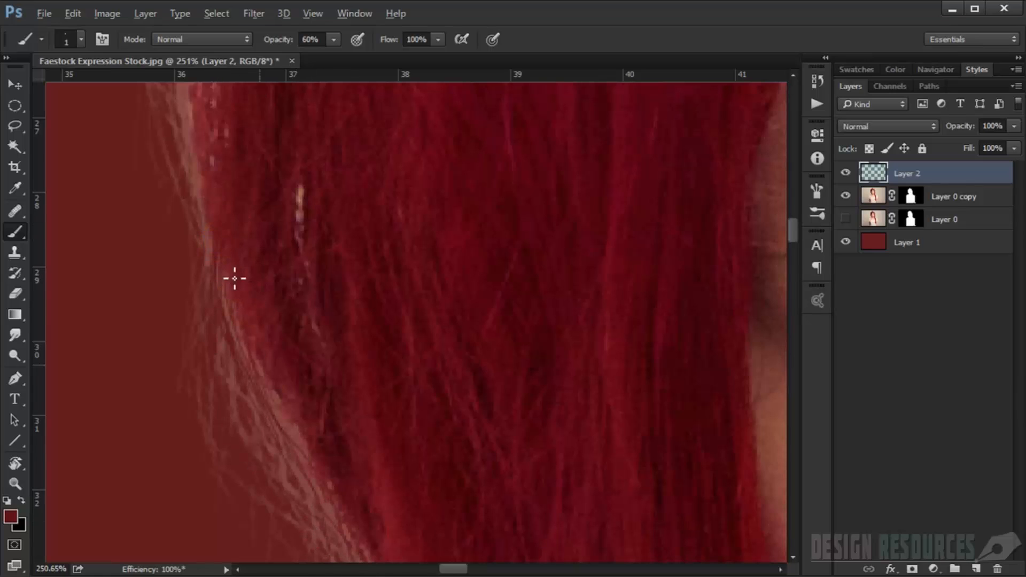
{"action": "left_click_drag", "start_coordinate": [223, 293], "coordinate": [217, 374]}
{"action": "left_click_drag", "start_coordinate": [220, 329], "coordinate": [339, 544]}
- Continue the thin dark red strands down the light outer hair edge from eye level toward the cheek
{"action": "left_click_drag", "start_coordinate": [287, 379], "coordinate": [243, 264]}
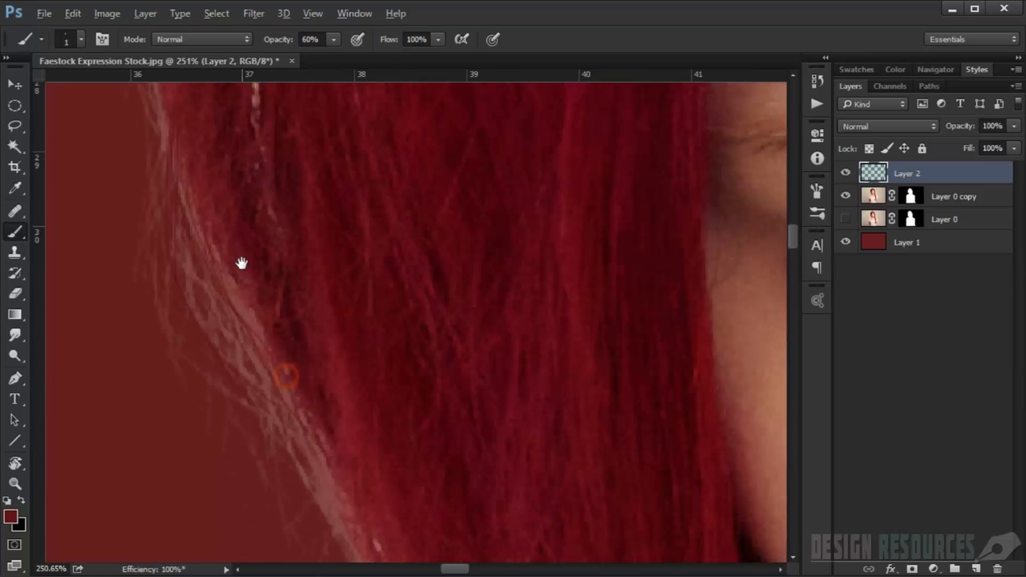
{"action": "left_click_drag", "start_coordinate": [194, 227], "coordinate": [325, 538]}
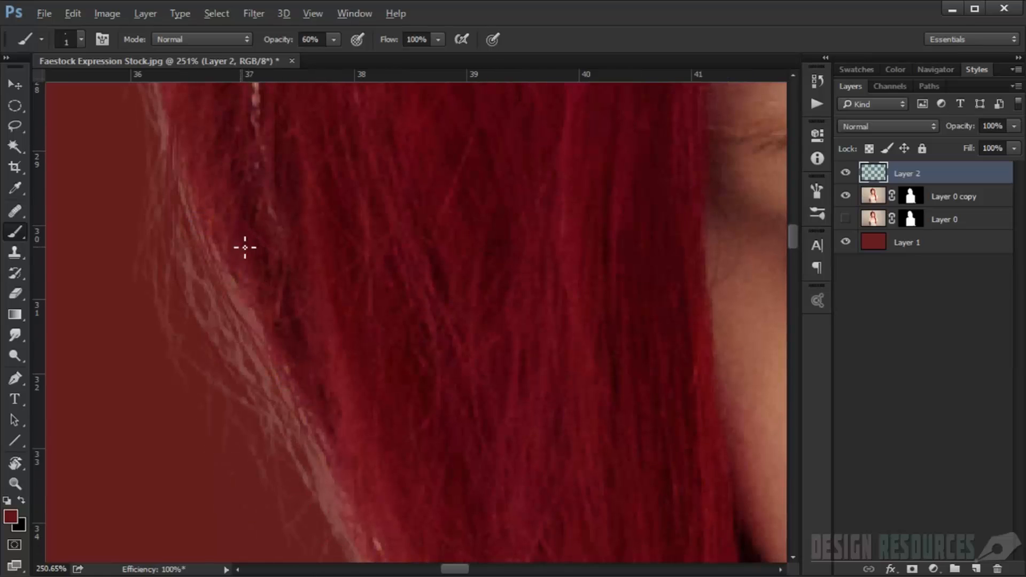
{"action": "left_click_drag", "start_coordinate": [219, 234], "coordinate": [317, 523]}
{"action": "left_click_drag", "start_coordinate": [274, 382], "coordinate": [306, 476]}
{"action": "left_click_drag", "start_coordinate": [233, 306], "coordinate": [288, 395]}
{"action": "left_click_drag", "start_coordinate": [213, 232], "coordinate": [330, 485]}
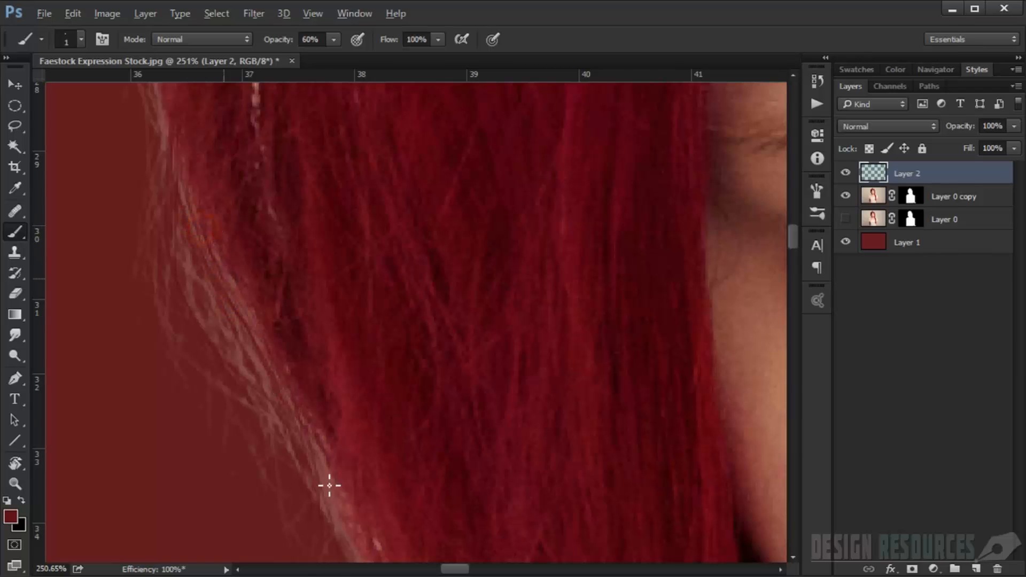
{"action": "left_click_drag", "start_coordinate": [199, 184], "coordinate": [325, 504]}
{"action": "mouse_move", "coordinate": [276, 368]}
{"action": "left_mouse_down"}
{"action": "mouse_move", "coordinate": [232, 282]}
{"action": "mouse_move", "coordinate": [296, 468]}
{"action": "left_mouse_up"}
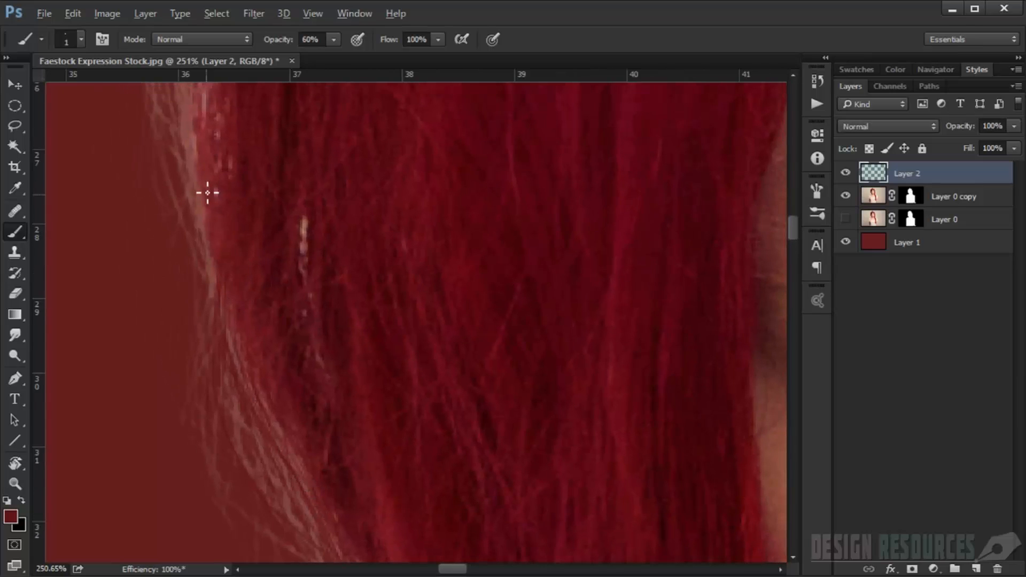
- Paint matching dark red strands over the light fringe higher up, along the widest part of the hair
{"action": "left_click_drag", "start_coordinate": [232, 386], "coordinate": [271, 561]}
{"action": "left_click_drag", "start_coordinate": [238, 234], "coordinate": [259, 284]}
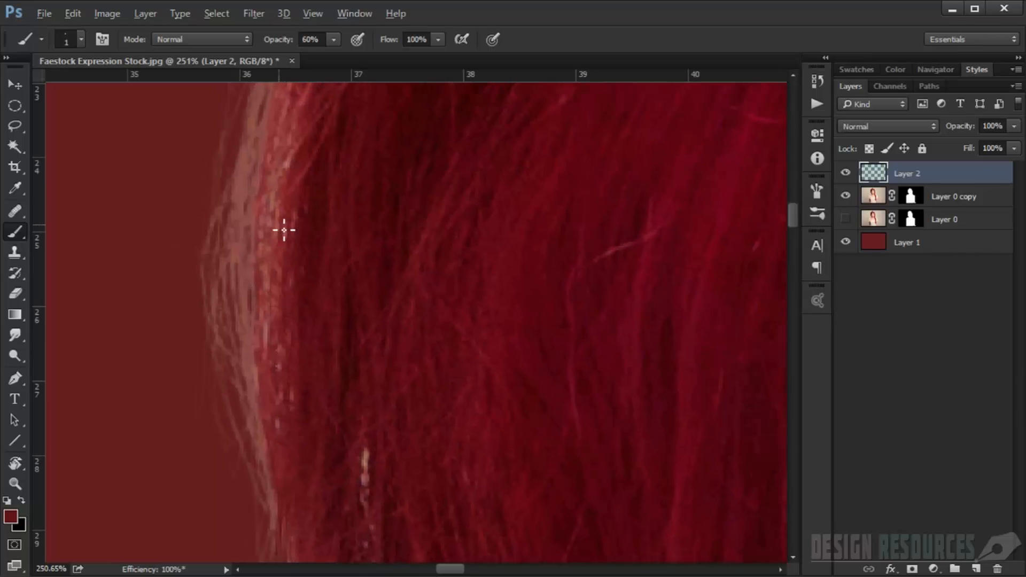
{"action": "left_click_drag", "start_coordinate": [281, 230], "coordinate": [261, 446]}
{"action": "left_click_drag", "start_coordinate": [276, 535], "coordinate": [280, 553]}
{"action": "left_click_drag", "start_coordinate": [277, 278], "coordinate": [277, 519]}
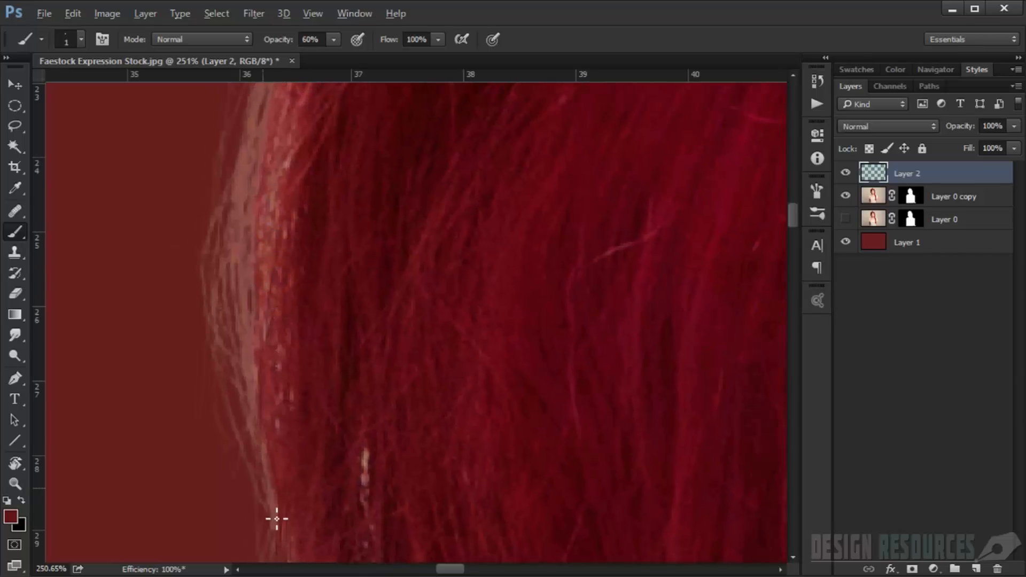
- Sample a darker hair red and paint over the bright strand just inside the hair edge
{"action": "left_click_drag", "start_coordinate": [290, 434], "coordinate": [229, 277]}
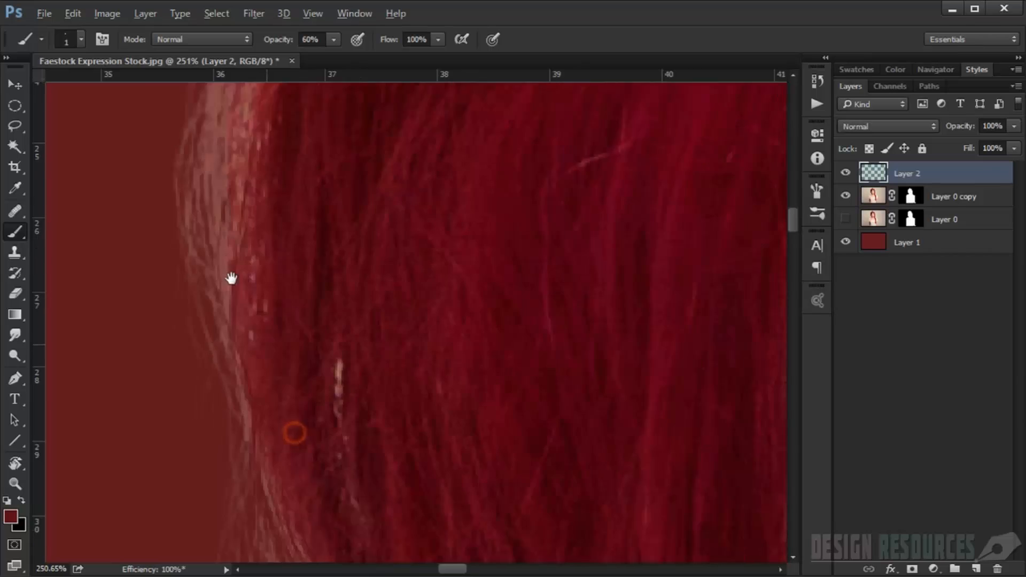
{"action": "left_click", "coordinate": [313, 304], "text": "alt"}
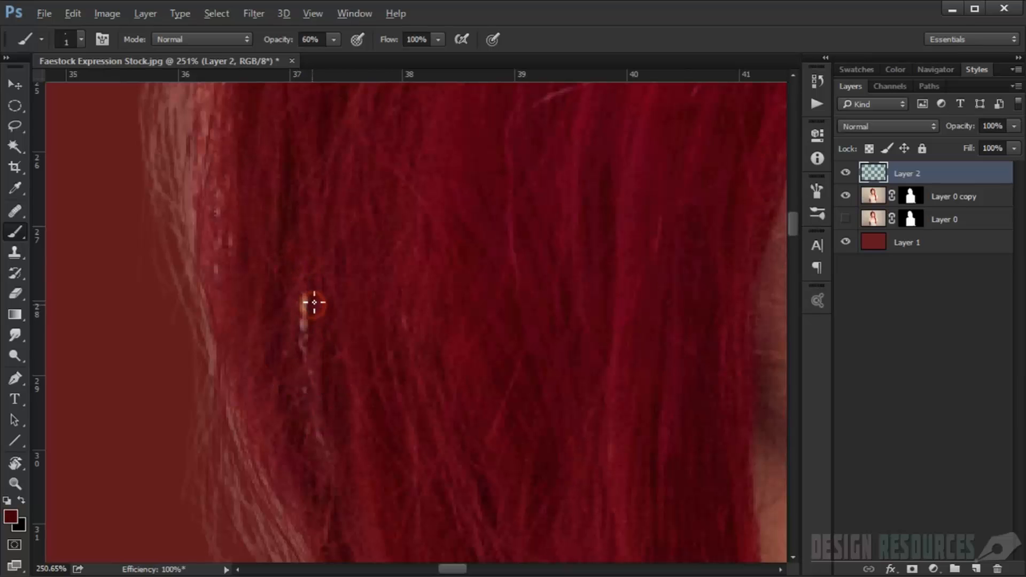
{"action": "mouse_move", "coordinate": [309, 295]}
{"action": "left_mouse_down"}
{"action": "mouse_move", "coordinate": [315, 364]}
{"action": "mouse_move", "coordinate": [315, 342]}
{"action": "left_mouse_up"}
{"action": "left_click_drag", "start_coordinate": [312, 275], "coordinate": [320, 383]}
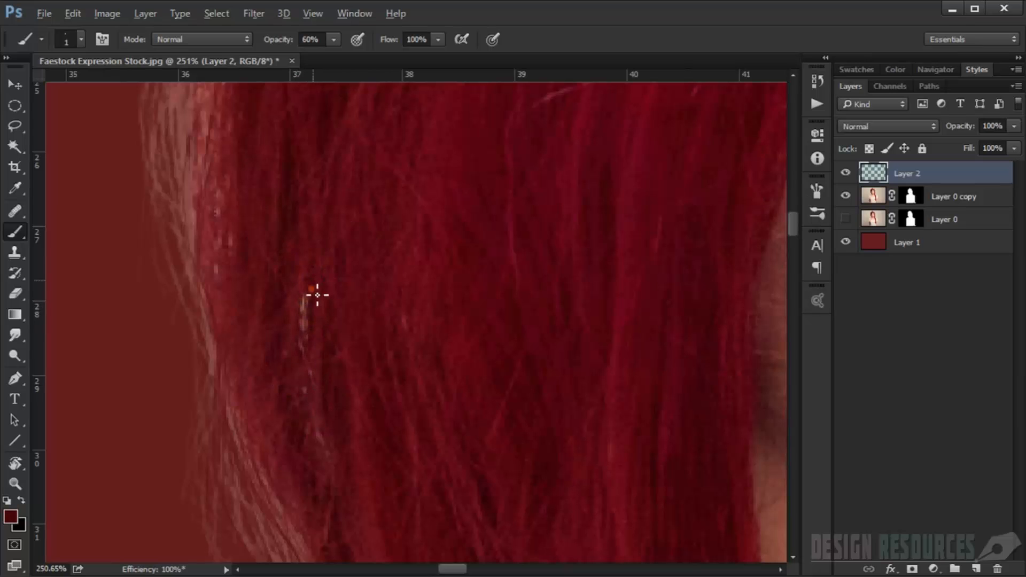
- Add darker red strands over the remaining light fringe below eye level
{"action": "scroll", "coordinate": [314, 322], "scroll_direction": "down", "scroll_amount": 5}
{"action": "mouse_move", "coordinate": [313, 349]}
{"action": "left_mouse_down"}
{"action": "mouse_move", "coordinate": [278, 297]}
{"action": "mouse_move", "coordinate": [257, 290]}
{"action": "left_mouse_up"}
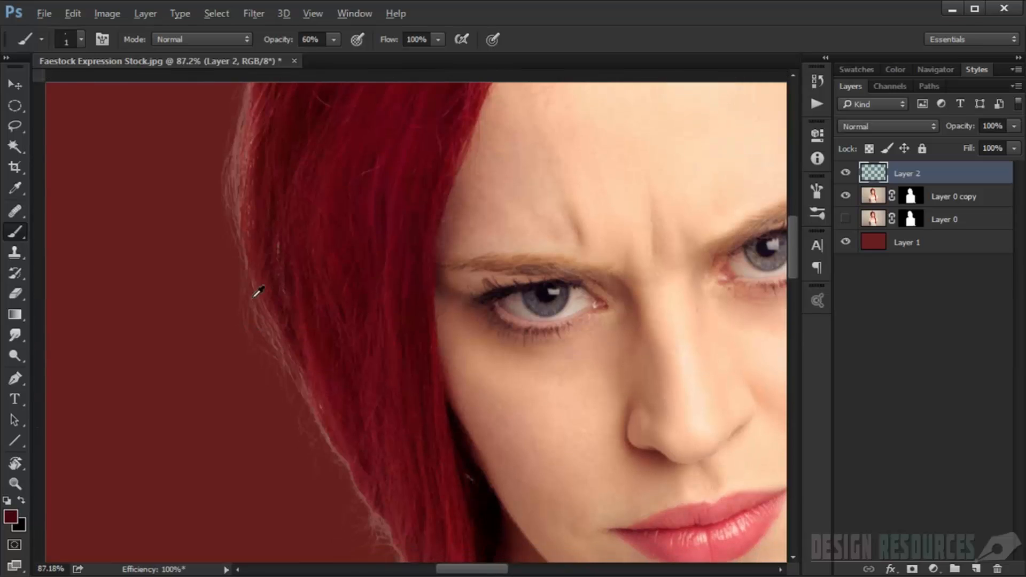
{"action": "scroll", "coordinate": [256, 290], "scroll_direction": "up", "scroll_amount": 5}
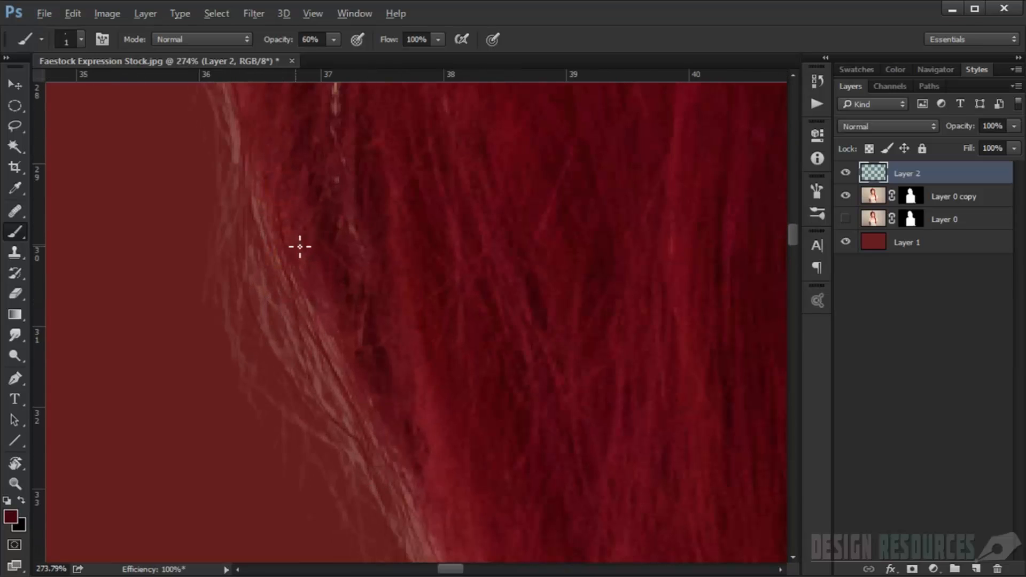
{"action": "left_click_drag", "start_coordinate": [298, 242], "coordinate": [363, 419]}
{"action": "mouse_move", "coordinate": [297, 224]}
{"action": "left_mouse_down"}
{"action": "mouse_move", "coordinate": [344, 430]}
{"action": "mouse_move", "coordinate": [374, 509]}
{"action": "left_mouse_up"}
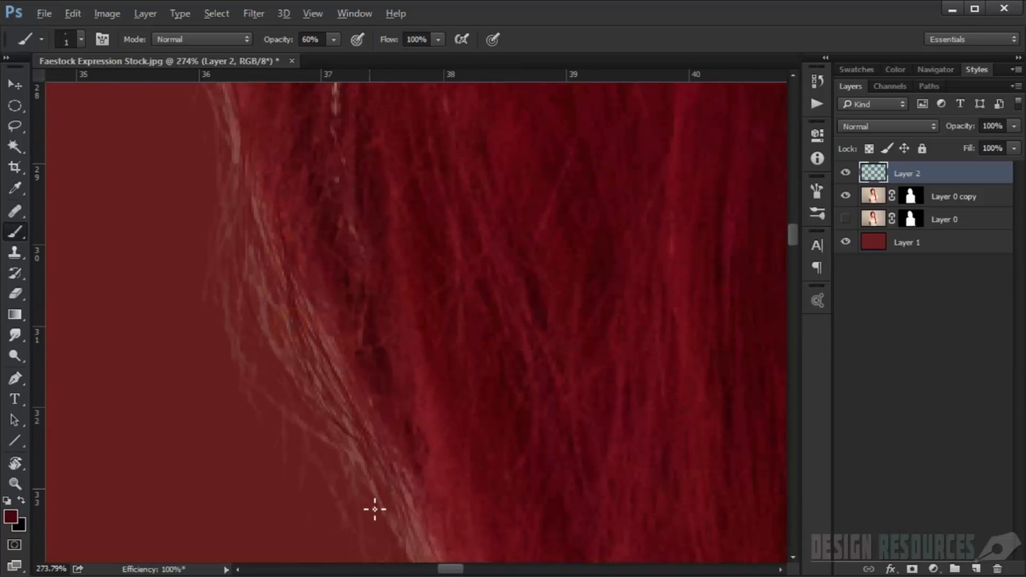
- Add an Inner Glow effect to Layer 0 copy, keeping the hair edge in view
{"action": "scroll", "coordinate": [357, 419], "scroll_direction": "down", "scroll_amount": 5}
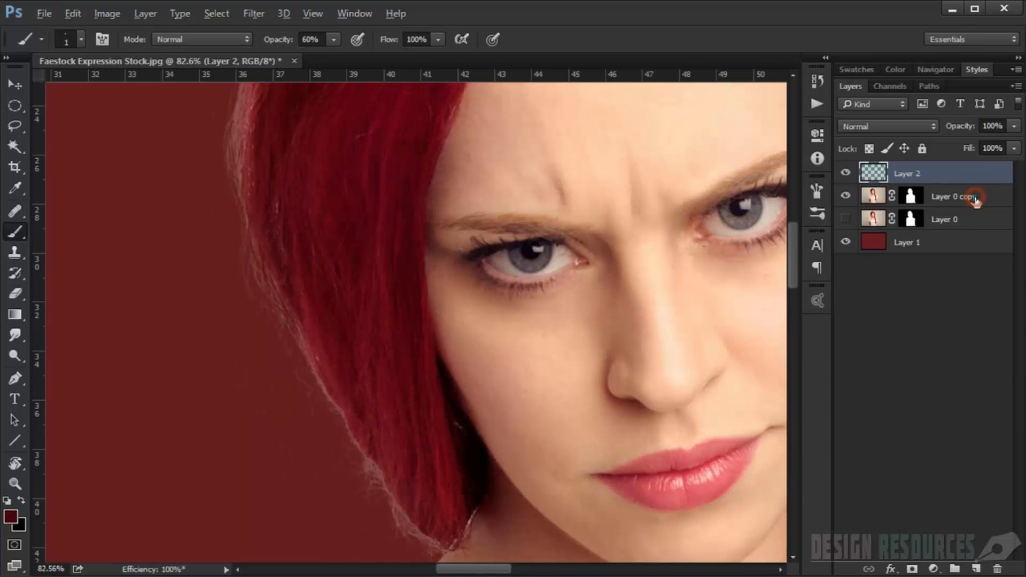
{"action": "left_click", "coordinate": [976, 199]}
{"action": "double_click", "coordinate": [988, 201]}
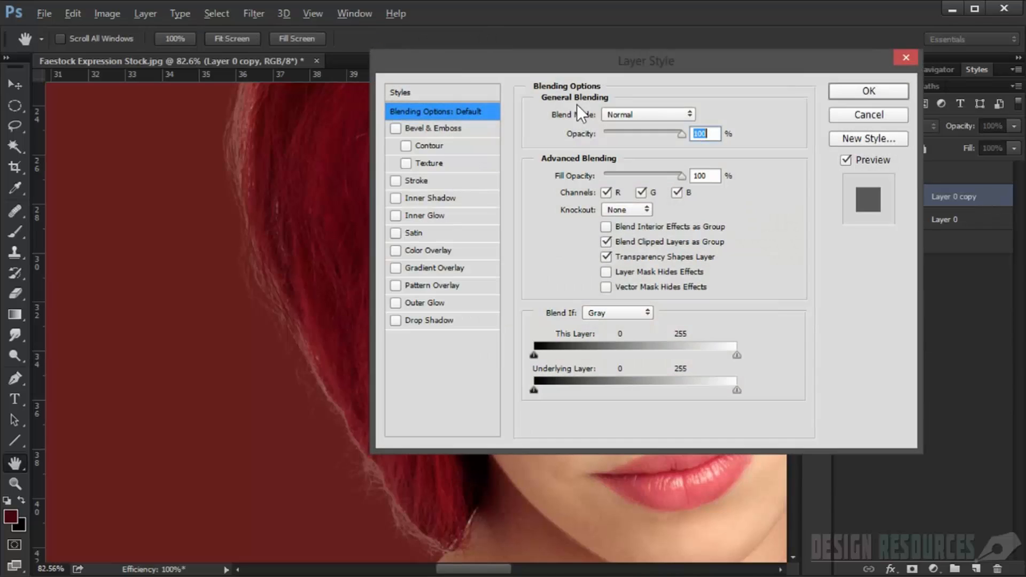
{"action": "left_click_drag", "start_coordinate": [582, 65], "coordinate": [687, 48]}
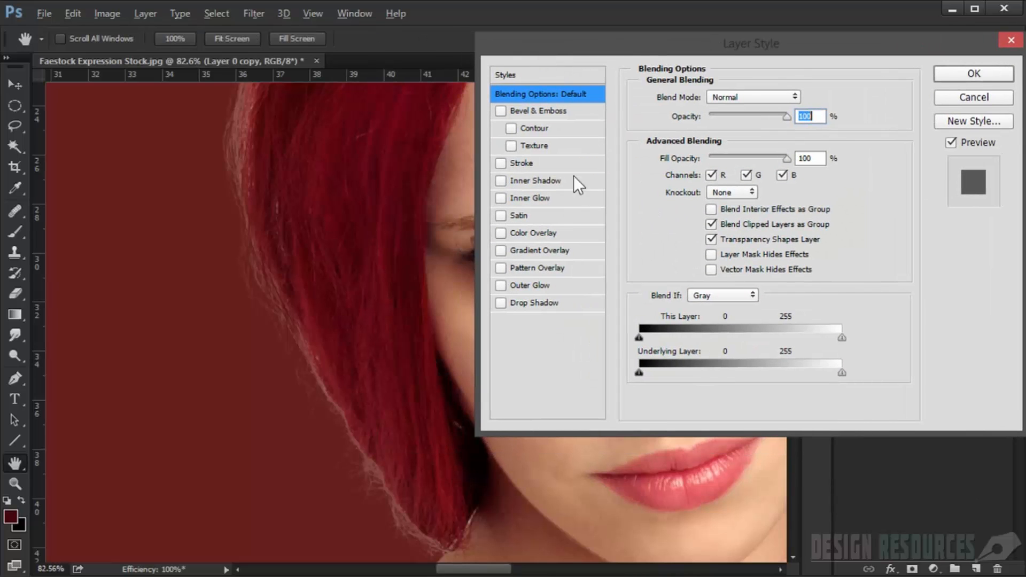
{"action": "left_click", "coordinate": [550, 198]}
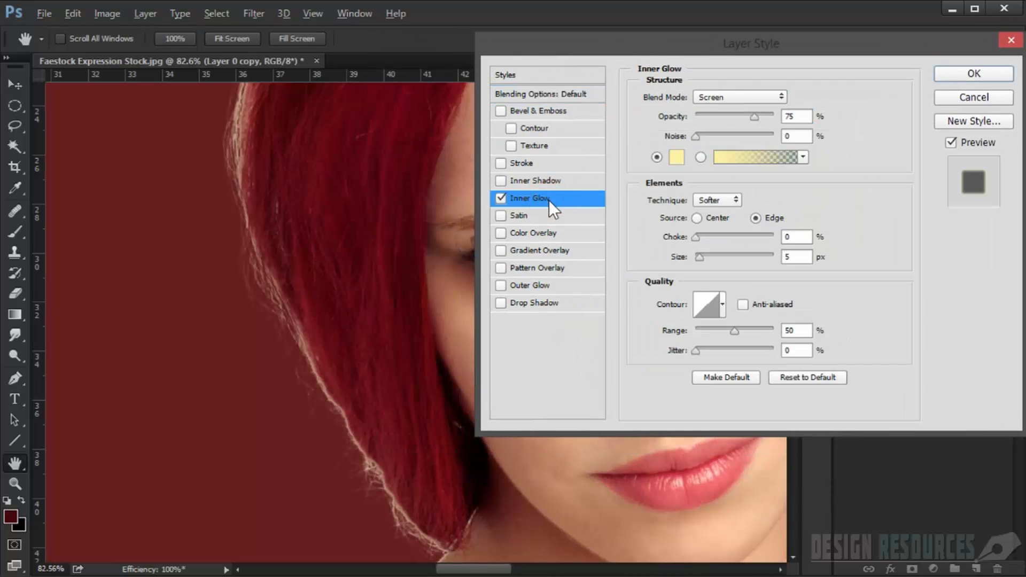
- Set the inner glow colour to dark red #39050c based on the hair, change its blend mode to Normal, and apply the style
{"action": "left_click", "coordinate": [676, 158]}
{"action": "left_click", "coordinate": [304, 210]}
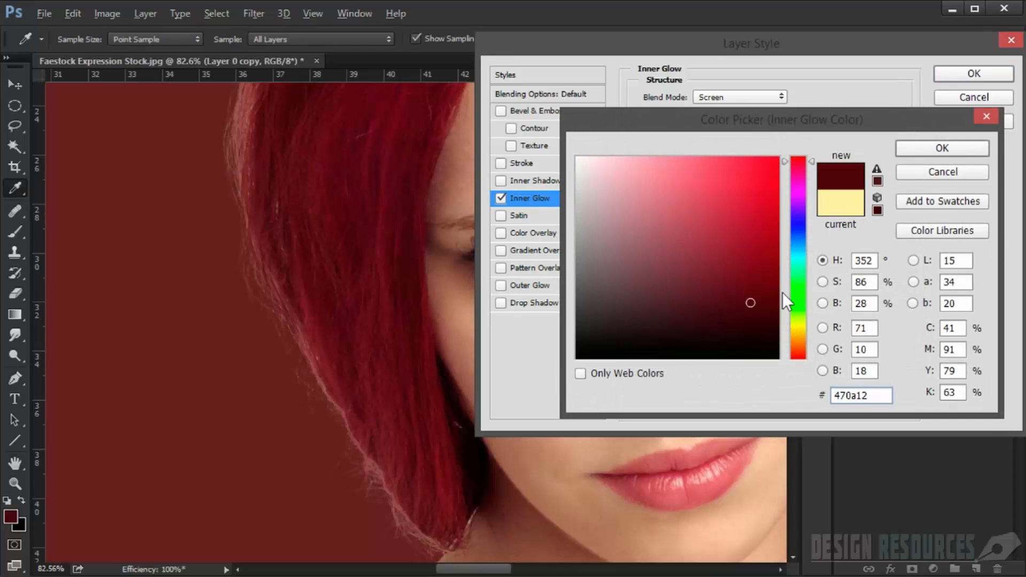
{"action": "left_click_drag", "start_coordinate": [759, 306], "coordinate": [763, 314]}
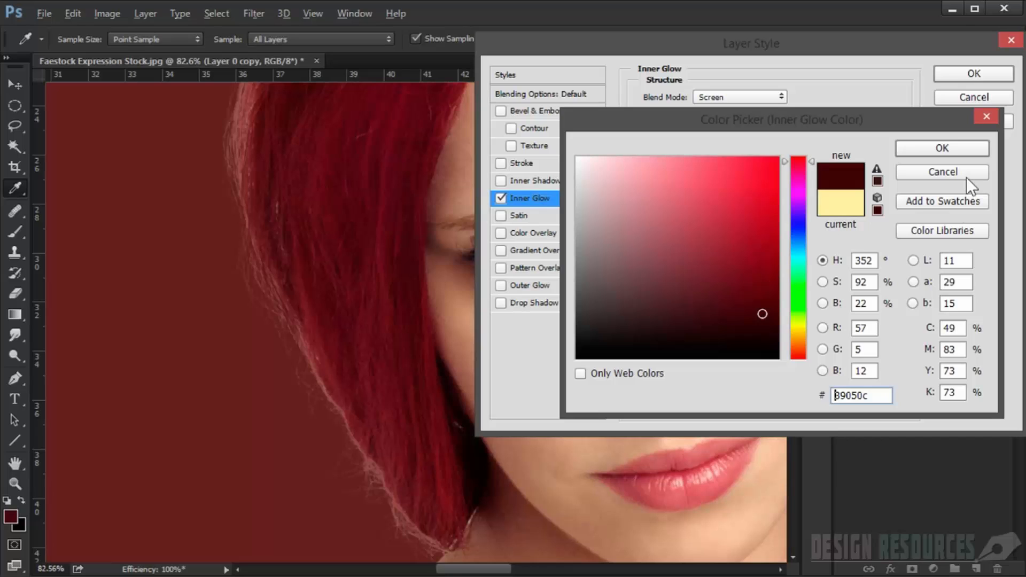
{"action": "left_click", "coordinate": [957, 148]}
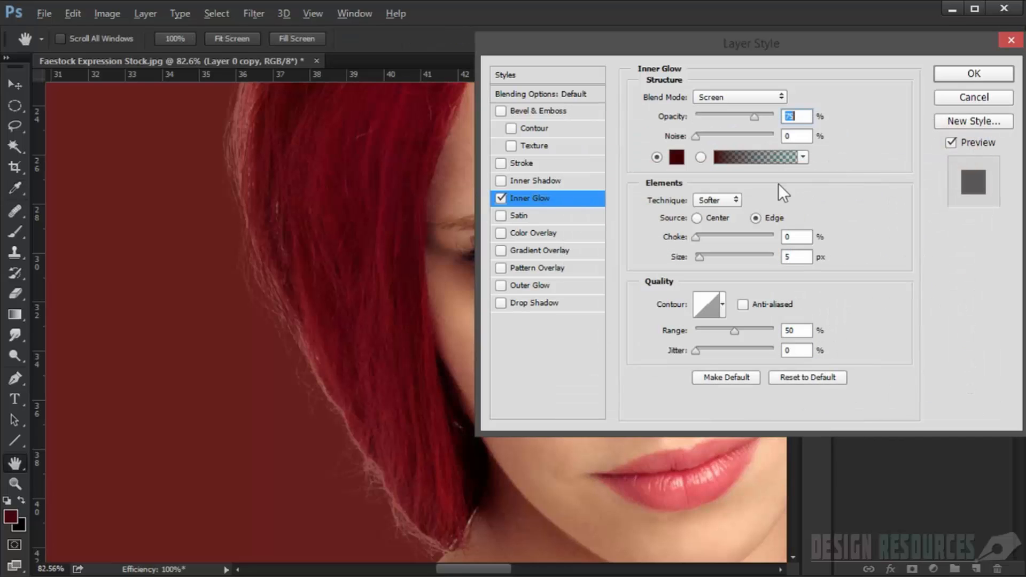
{"action": "left_click", "coordinate": [748, 97]}
{"action": "left_click", "coordinate": [752, 110]}
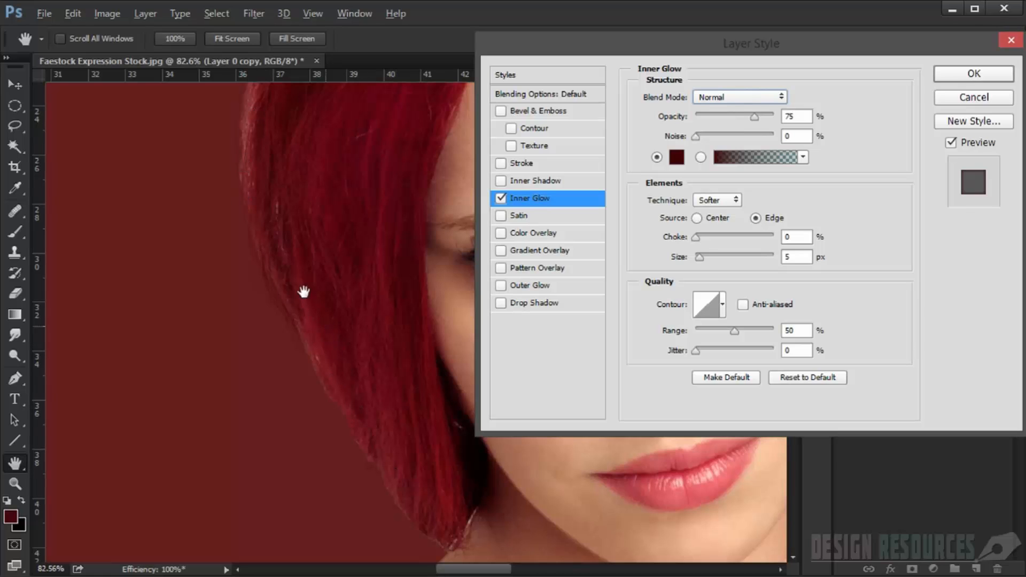
{"action": "left_click", "coordinate": [957, 77]}
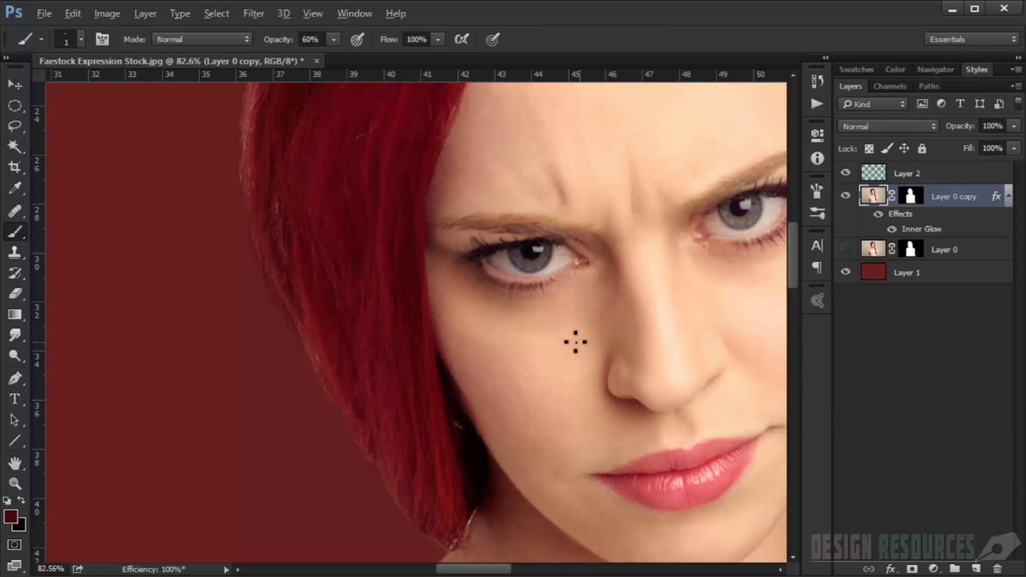
- On Layer 2, sample a dark hair brown and paint strands over the light fringe along the crown of the head
{"action": "scroll", "coordinate": [573, 339], "scroll_direction": "down", "scroll_amount": 2}
{"action": "scroll", "coordinate": [575, 327], "scroll_direction": "down", "scroll_amount": 3}
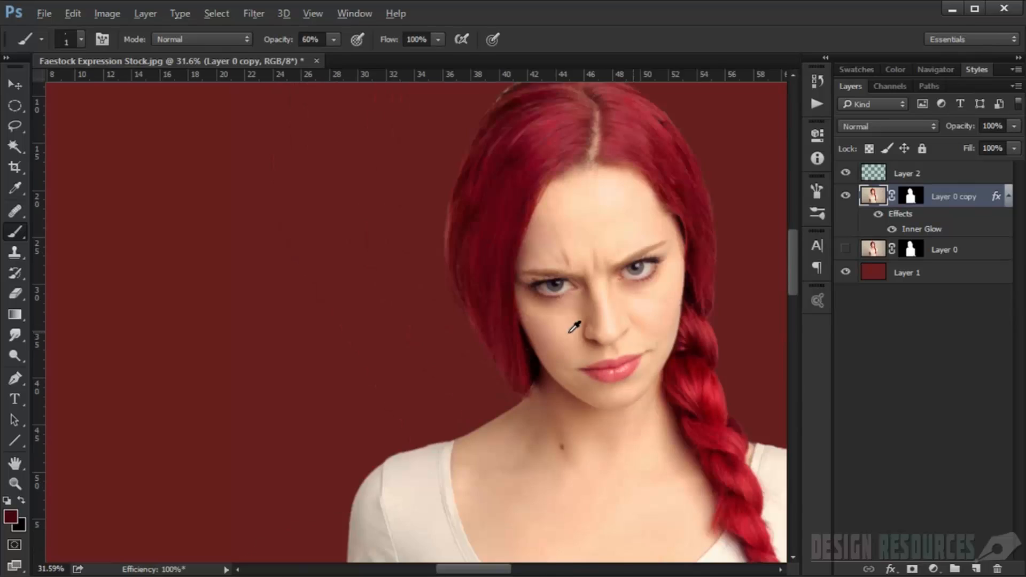
{"action": "scroll", "coordinate": [550, 243], "scroll_direction": "up", "scroll_amount": 3}
{"action": "scroll", "coordinate": [527, 366], "scroll_direction": "up", "scroll_amount": 5}
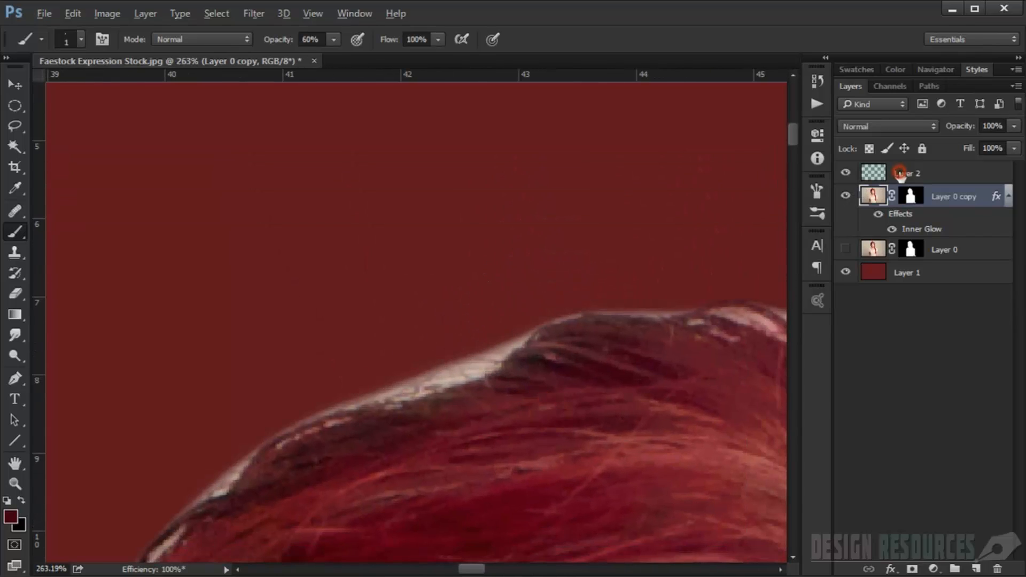
{"action": "left_click", "coordinate": [900, 172]}
{"action": "scroll", "coordinate": [499, 371], "scroll_direction": "up", "scroll_amount": 2}
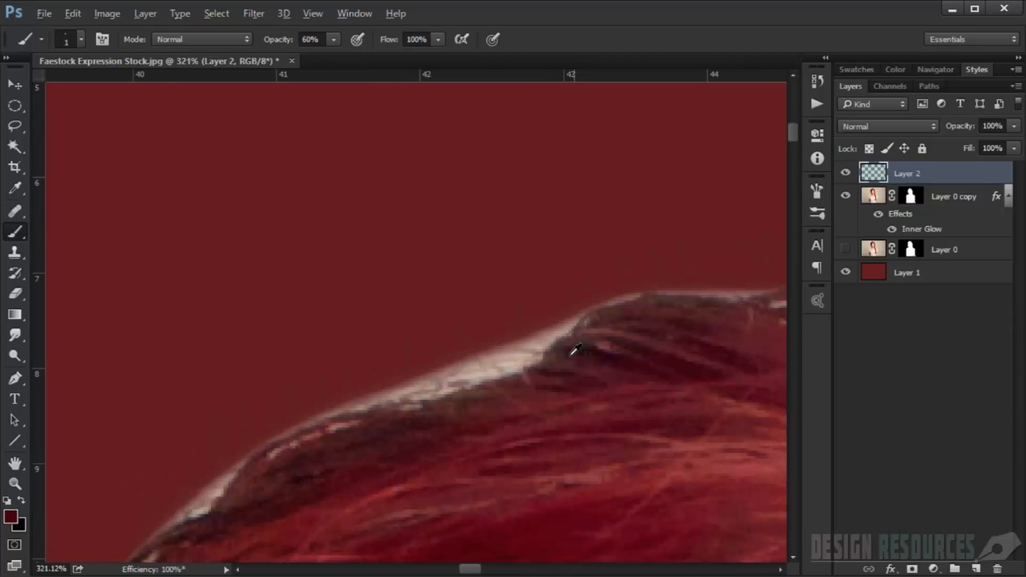
{"action": "mouse_move", "coordinate": [574, 350]}
{"action": "left_mouse_down"}
{"action": "mouse_move", "coordinate": [563, 369]}
{"action": "mouse_move", "coordinate": [485, 369]}
{"action": "mouse_move", "coordinate": [448, 403]}
{"action": "mouse_move", "coordinate": [546, 378]}
{"action": "mouse_move", "coordinate": [379, 423]}
{"action": "mouse_move", "coordinate": [568, 373]}
{"action": "mouse_move", "coordinate": [399, 399]}
{"action": "mouse_move", "coordinate": [401, 419]}
{"action": "mouse_move", "coordinate": [487, 390]}
{"action": "left_mouse_up"}
{"action": "mouse_move", "coordinate": [346, 381]}
{"action": "left_mouse_down"}
{"action": "mouse_move", "coordinate": [527, 385]}
{"action": "mouse_move", "coordinate": [230, 490]}
{"action": "left_mouse_up"}
{"action": "mouse_move", "coordinate": [552, 371]}
{"action": "left_mouse_down"}
{"action": "mouse_move", "coordinate": [319, 445]}
{"action": "mouse_move", "coordinate": [271, 486]}
{"action": "left_mouse_up"}
{"action": "left_click_drag", "start_coordinate": [363, 426], "coordinate": [247, 488]}
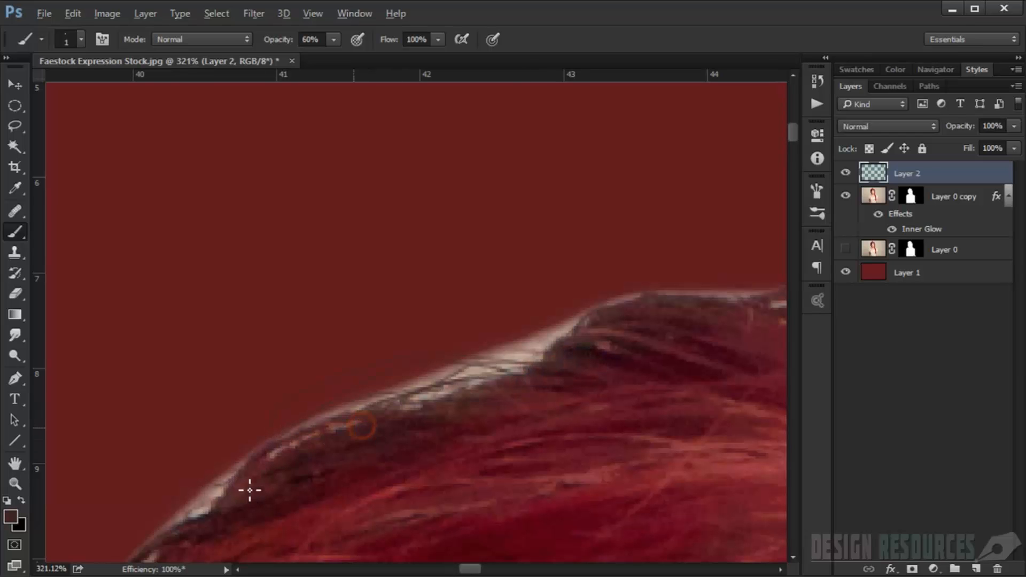
- Sample a hair red from the outer hair edge on the braid side near eye level and paint over the light edge there
{"action": "scroll", "coordinate": [369, 405], "scroll_direction": "down", "scroll_amount": 6}
{"action": "left_click_drag", "start_coordinate": [383, 418], "coordinate": [363, 184]}
{"action": "left_click_drag", "start_coordinate": [458, 378], "coordinate": [480, 216]}
{"action": "left_click_drag", "start_coordinate": [289, 396], "coordinate": [436, 196]}
{"action": "scroll", "coordinate": [417, 306], "scroll_direction": "down", "scroll_amount": 8}
{"action": "left_click_drag", "start_coordinate": [433, 385], "coordinate": [278, 332]}
{"action": "scroll", "coordinate": [645, 466], "scroll_direction": "up", "scroll_amount": 5}
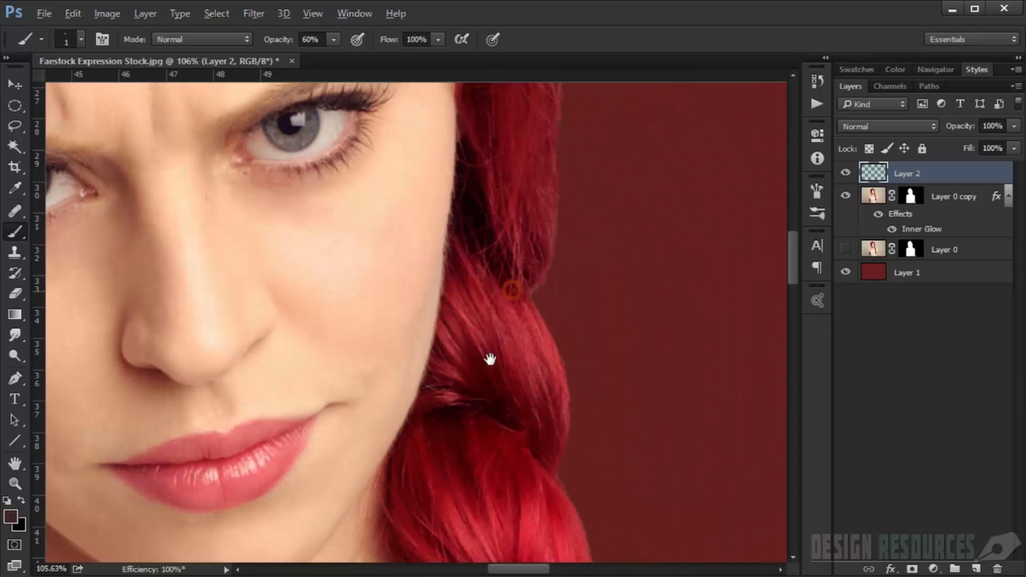
{"action": "left_click_drag", "start_coordinate": [490, 359], "coordinate": [478, 444]}
{"action": "left_click_drag", "start_coordinate": [527, 241], "coordinate": [491, 319]}
{"action": "scroll", "coordinate": [490, 320], "scroll_direction": "up", "scroll_amount": 5}
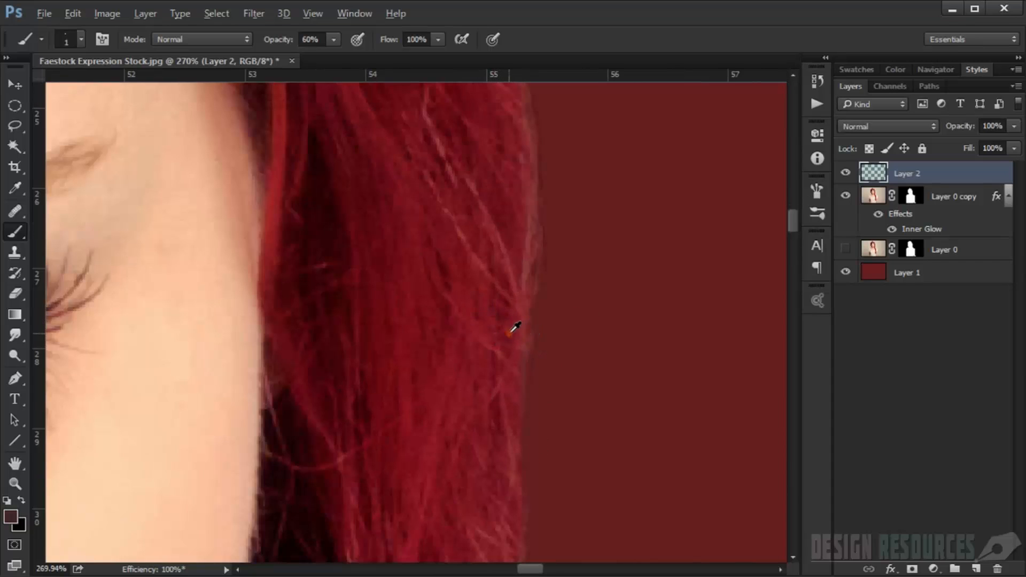
{"action": "left_click", "coordinate": [509, 334], "text": "alt"}
{"action": "left_click", "coordinate": [511, 352]}
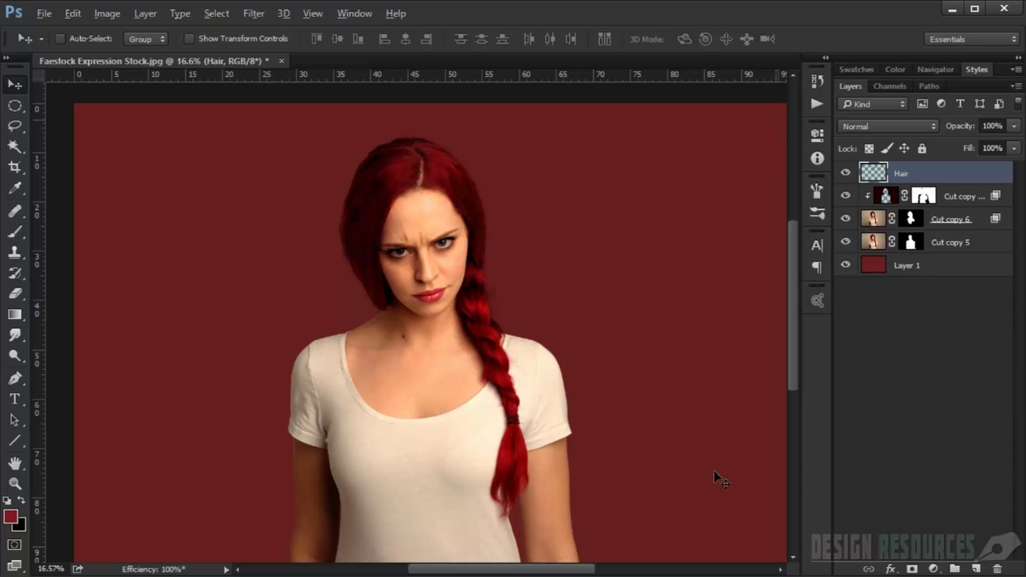
- Isolate the Hair layer over the red Layer 1 background and examine the painted strands around the hair outline
{"action": "scroll", "coordinate": [415, 181], "scroll_direction": "up", "scroll_amount": 2}
{"action": "scroll", "coordinate": [414, 181], "scroll_direction": "up", "scroll_amount": 3}
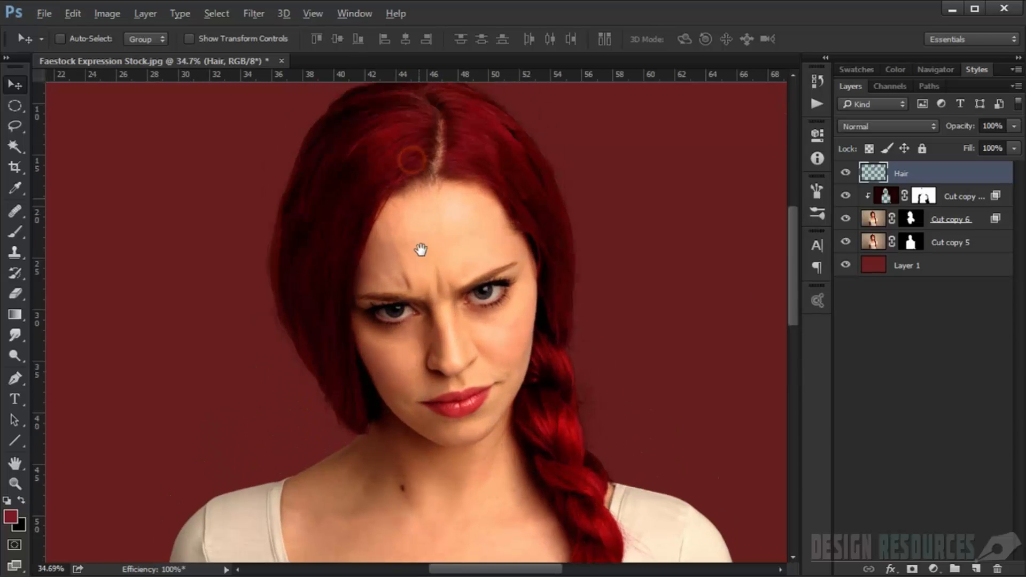
{"action": "left_click", "coordinate": [847, 174], "text": "alt"}
{"action": "left_click", "coordinate": [846, 266]}
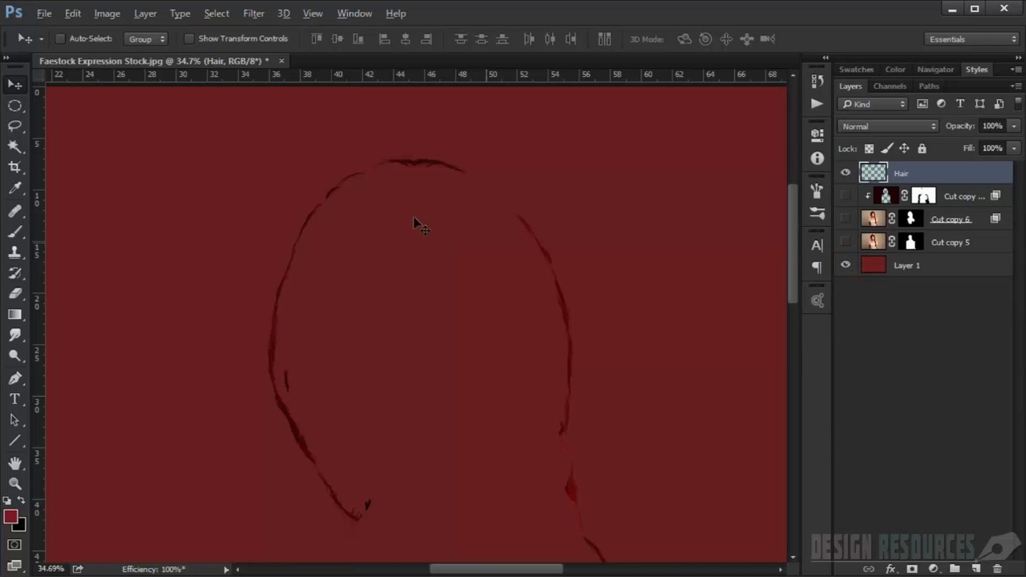
{"action": "scroll", "coordinate": [394, 160], "scroll_direction": "up", "scroll_amount": 2}
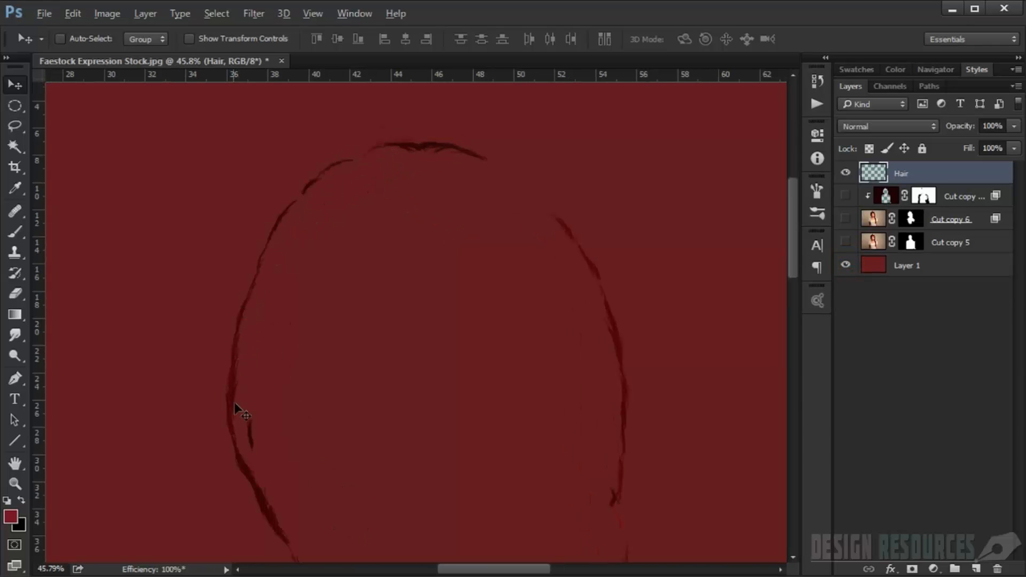
{"action": "left_click_drag", "start_coordinate": [273, 450], "coordinate": [206, 241]}
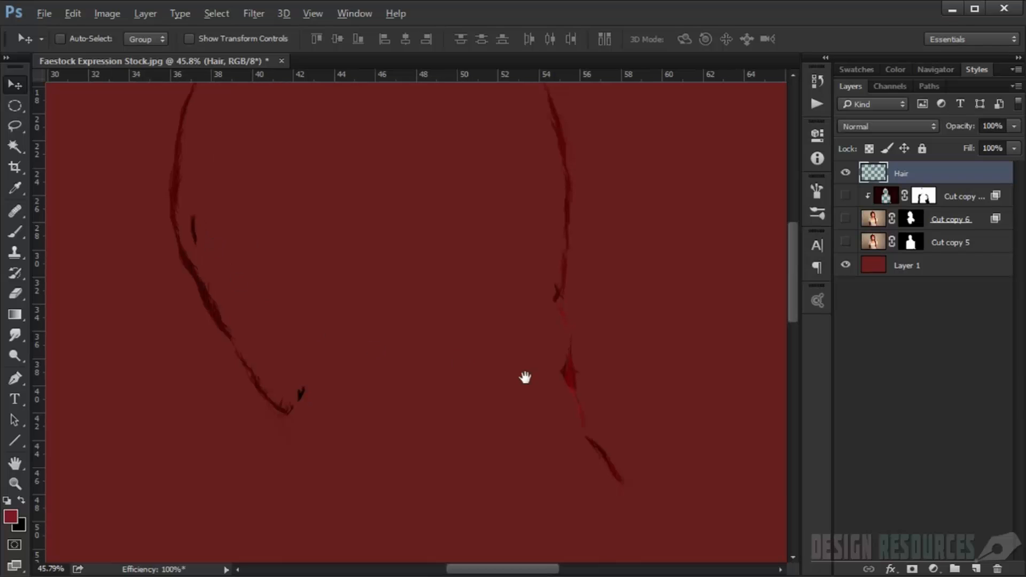
{"action": "left_click_drag", "start_coordinate": [524, 378], "coordinate": [498, 474]}
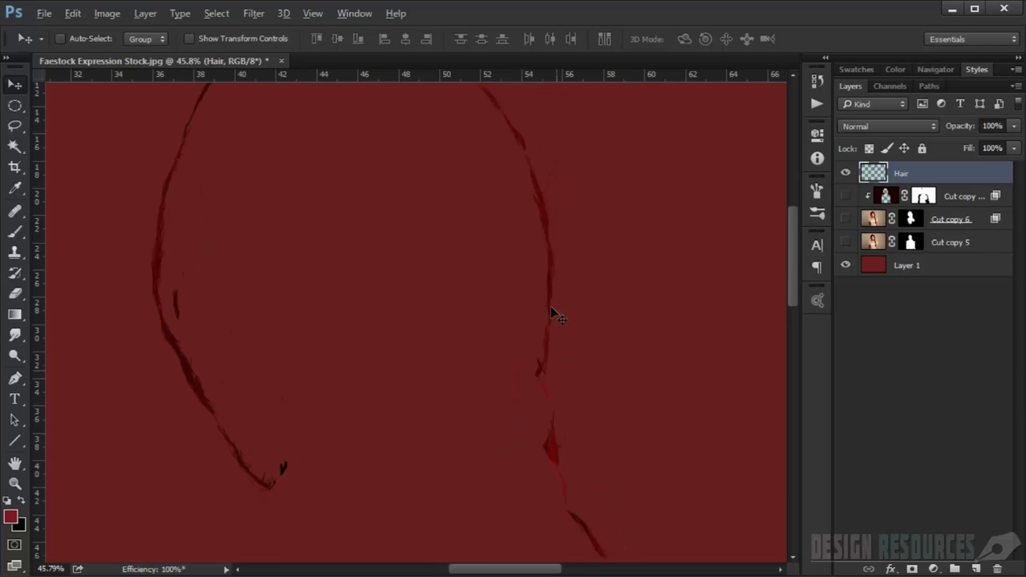
{"action": "left_click_drag", "start_coordinate": [392, 321], "coordinate": [426, 378]}
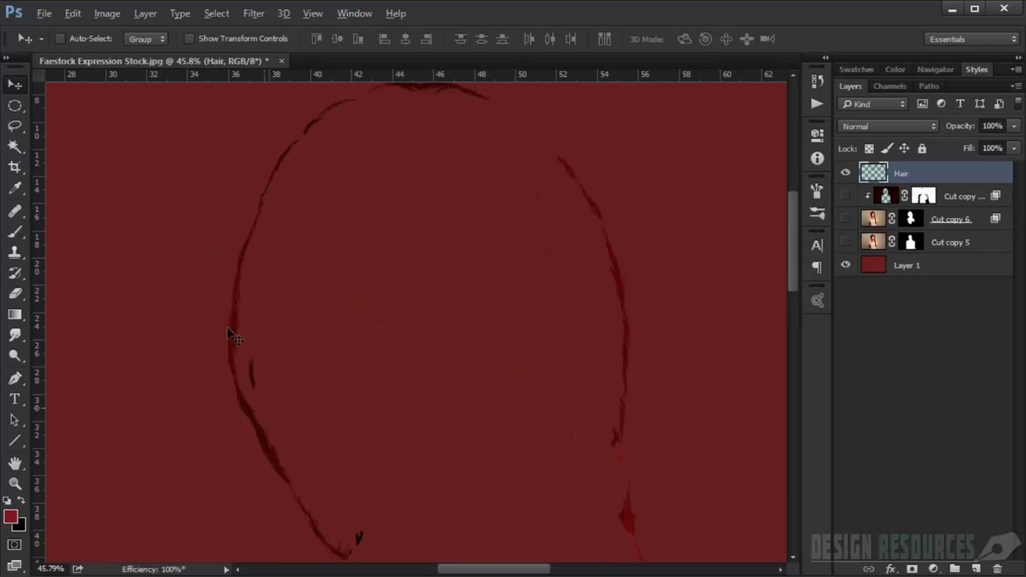
{"action": "left_click_drag", "start_coordinate": [482, 209], "coordinate": [470, 310]}
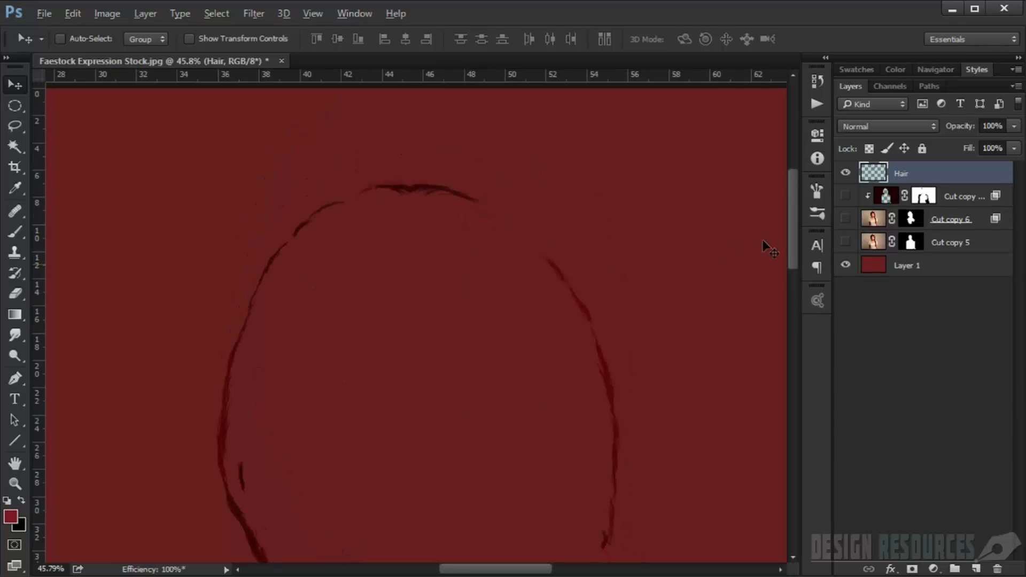
- Show the three cutout layers again and examine the hair edges and braid against the red background
{"action": "left_click_drag", "start_coordinate": [845, 242], "coordinate": [845, 196]}
{"action": "scroll", "coordinate": [455, 254], "scroll_direction": "down", "scroll_amount": 5}
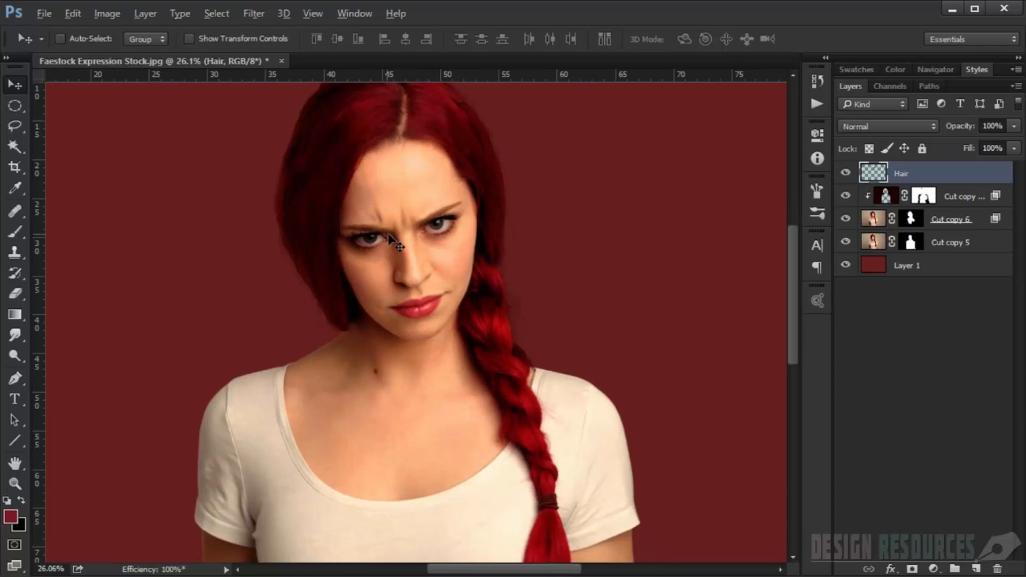
{"action": "scroll", "coordinate": [393, 244], "scroll_direction": "up", "scroll_amount": 5}
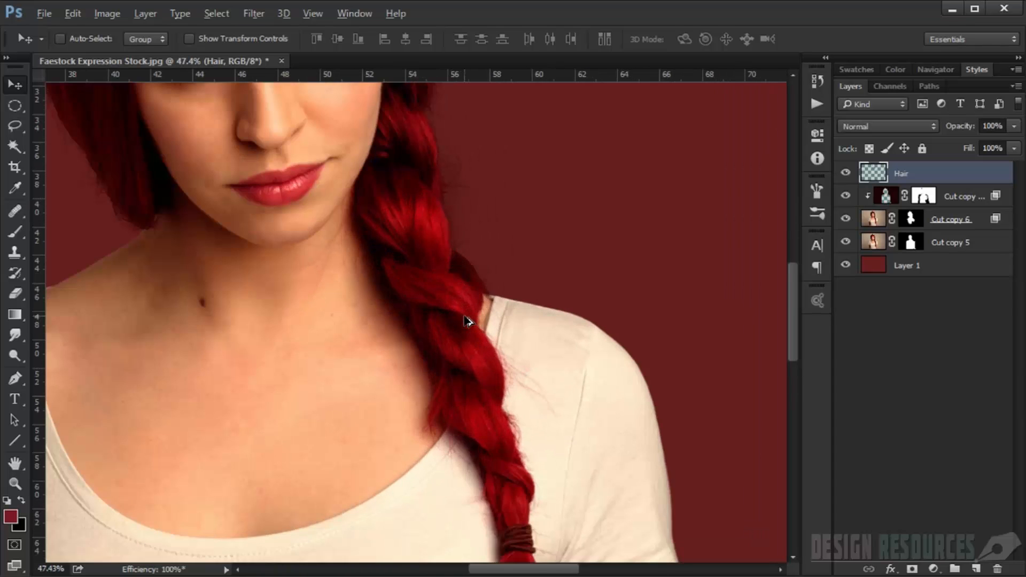
{"action": "scroll", "coordinate": [449, 191], "scroll_direction": "up", "scroll_amount": 4}
{"action": "left_click_drag", "start_coordinate": [460, 178], "coordinate": [474, 428]}
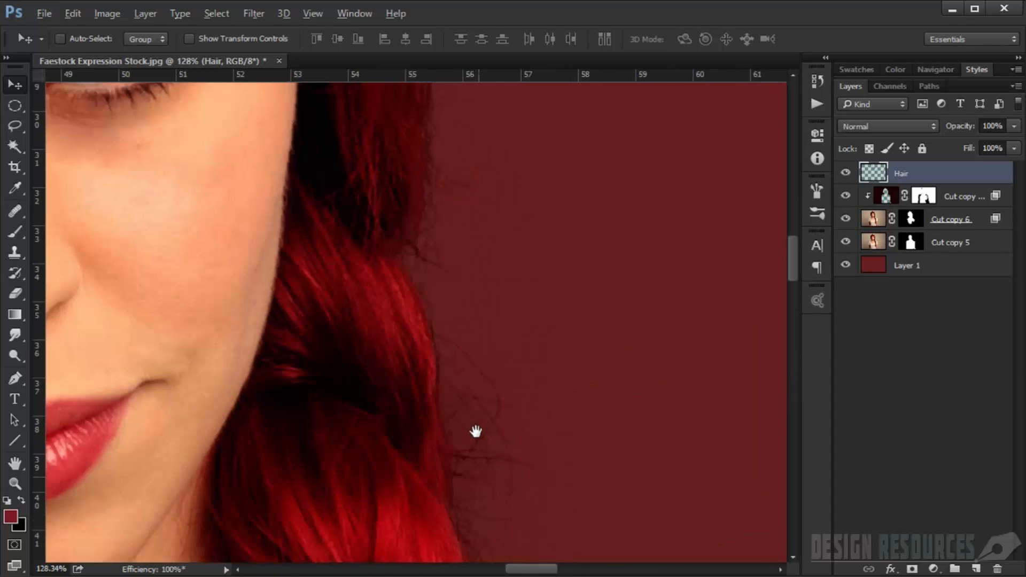
{"action": "scroll", "coordinate": [455, 360], "scroll_direction": "down", "scroll_amount": 6}
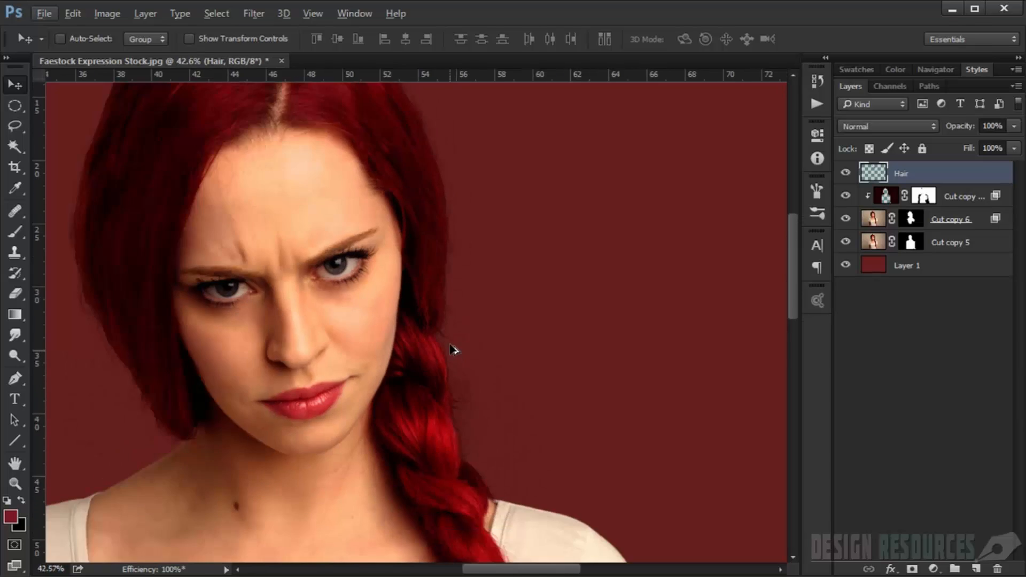
{"action": "scroll", "coordinate": [454, 342], "scroll_direction": "down", "scroll_amount": 1}
{"action": "scroll", "coordinate": [457, 341], "scroll_direction": "down", "scroll_amount": 1}
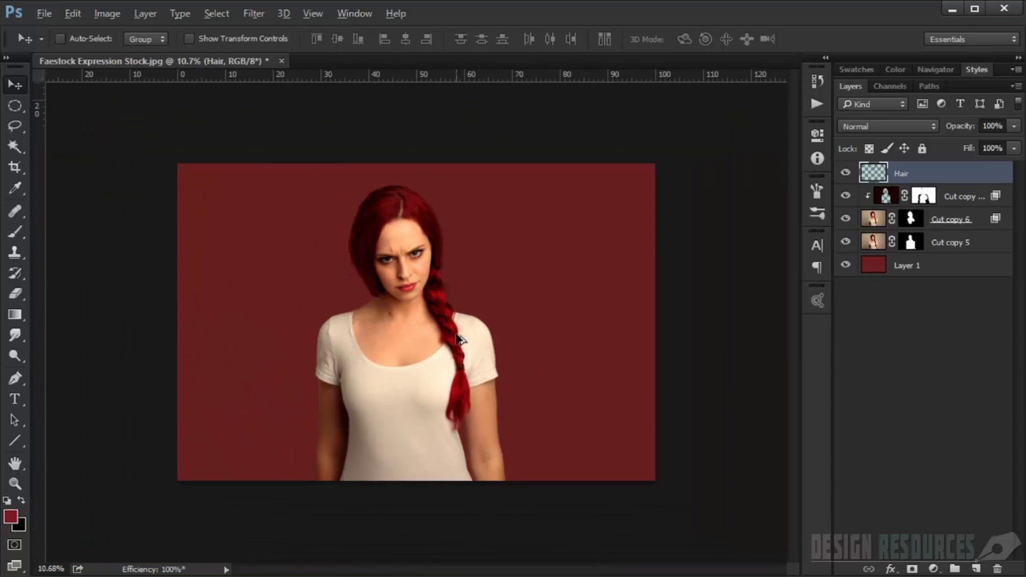
- Hide Layer 1 and group the Hair layer with the three cutout layers under the name Cutting
{"action": "scroll", "coordinate": [457, 341], "scroll_direction": "up", "scroll_amount": 1}
{"action": "left_click", "coordinate": [846, 266]}
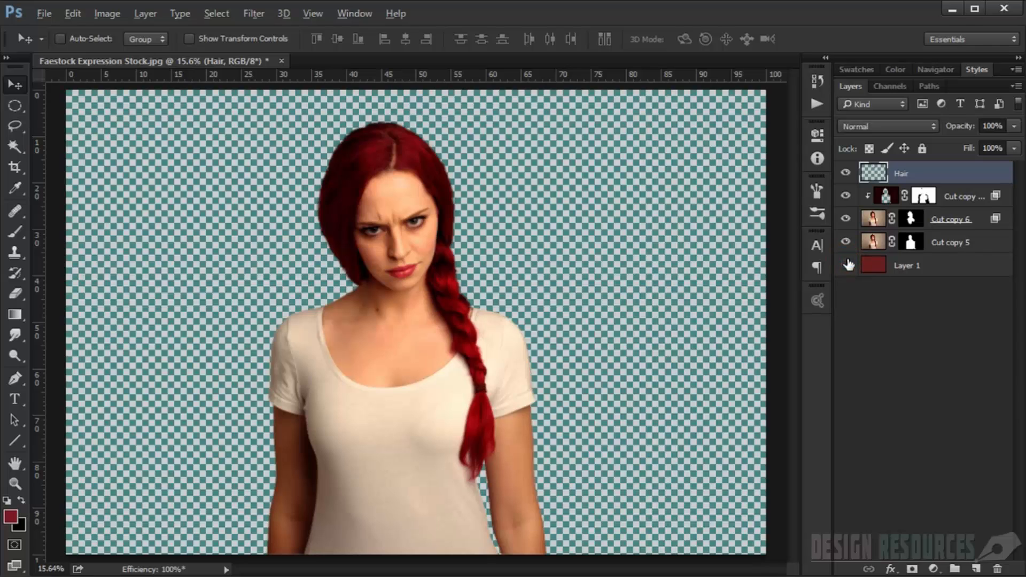
{"action": "left_click", "coordinate": [947, 247], "text": "shift"}
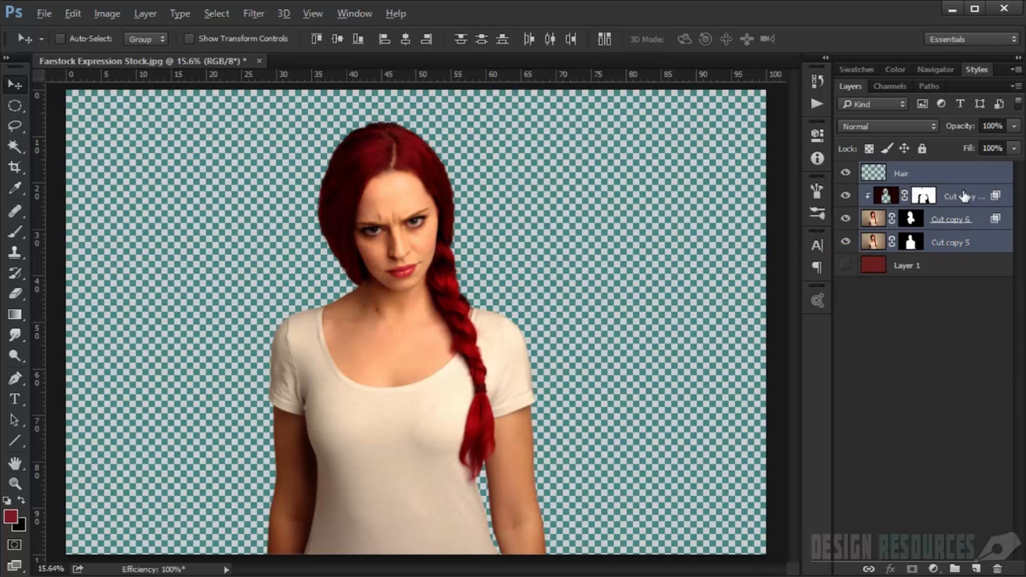
{"action": "key", "text": "ctrl+g"}
{"action": "double_click", "coordinate": [920, 172]}
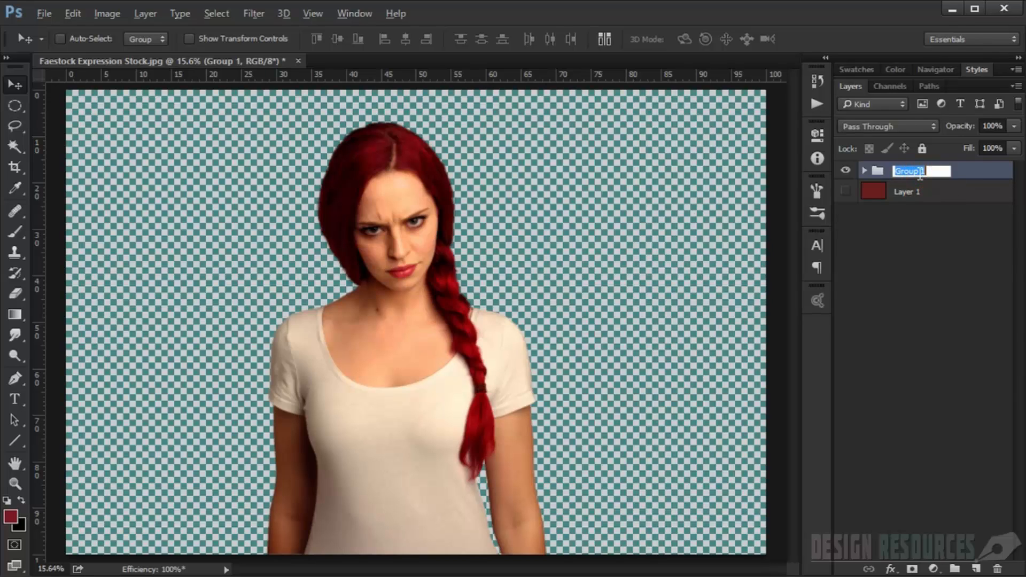
{"action": "type", "text": "Cutting"}
{"action": "key", "text": "Return"}
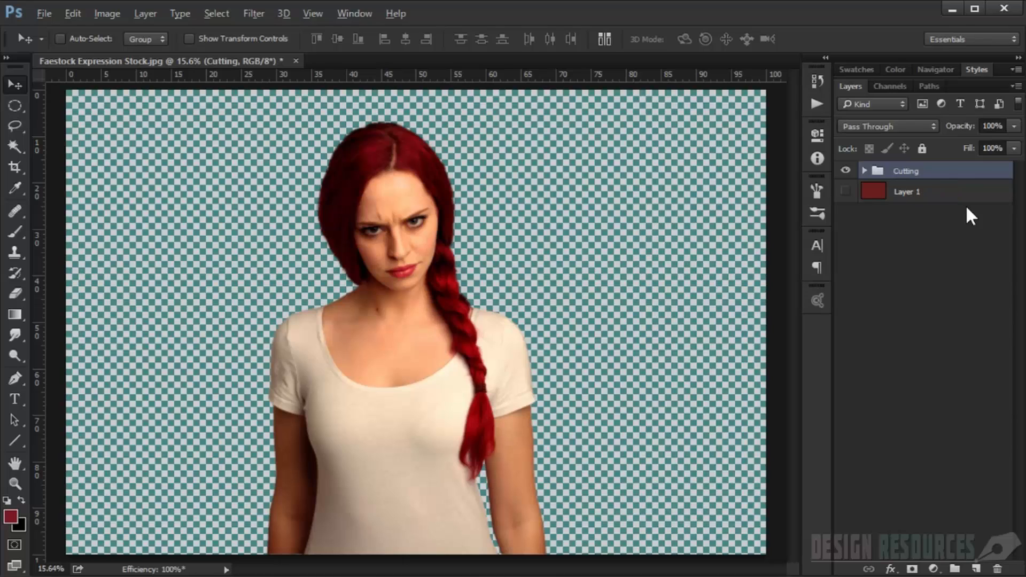
- Stamp the visible artwork into a new merged layer above the Cutting group, hide the group and show Layer 1
{"action": "left_click", "coordinate": [865, 171]}
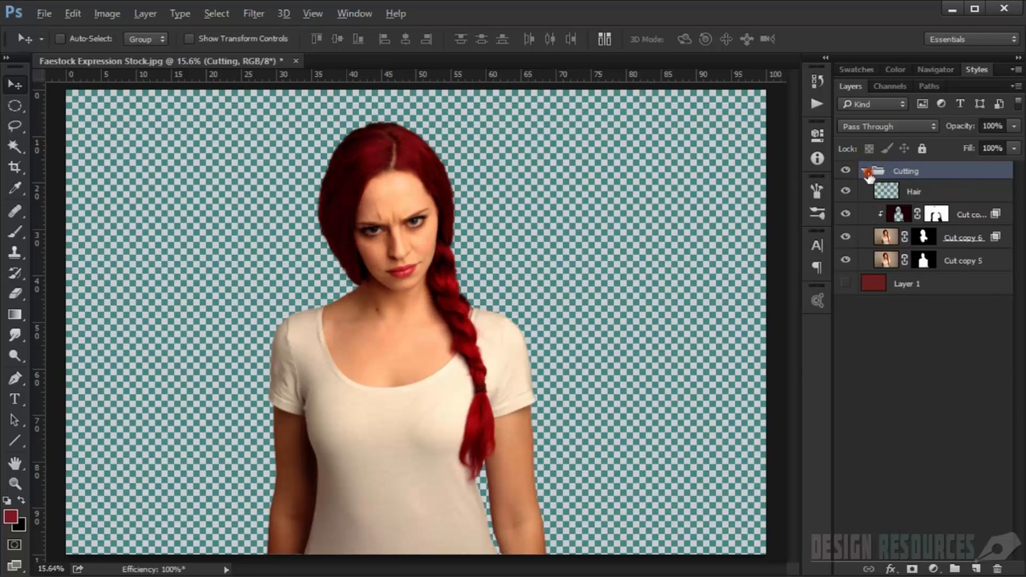
{"action": "left_click", "coordinate": [864, 171]}
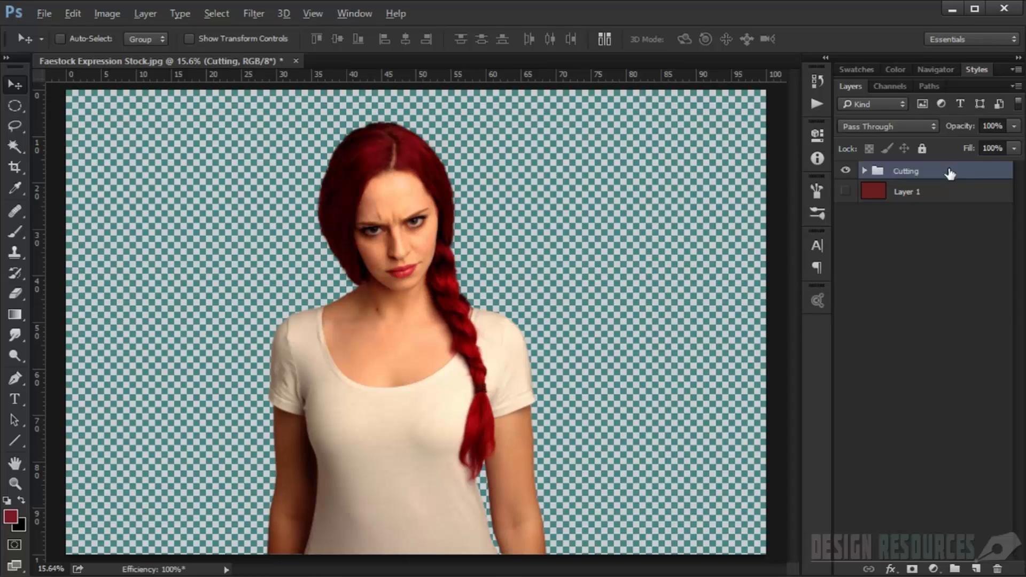
{"action": "key", "text": "ctrl+shift+alt+e"}
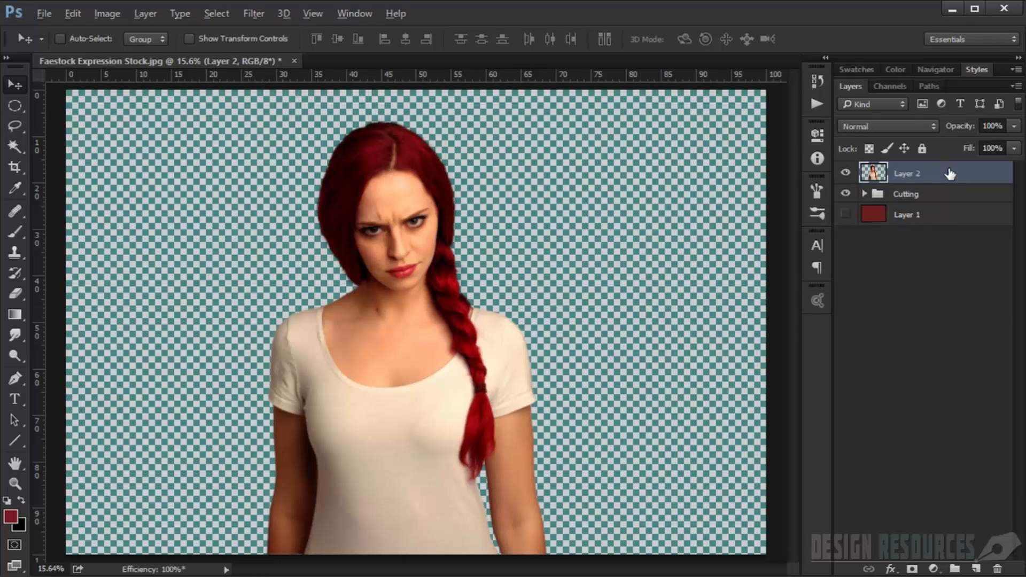
{"action": "left_click", "coordinate": [846, 194]}
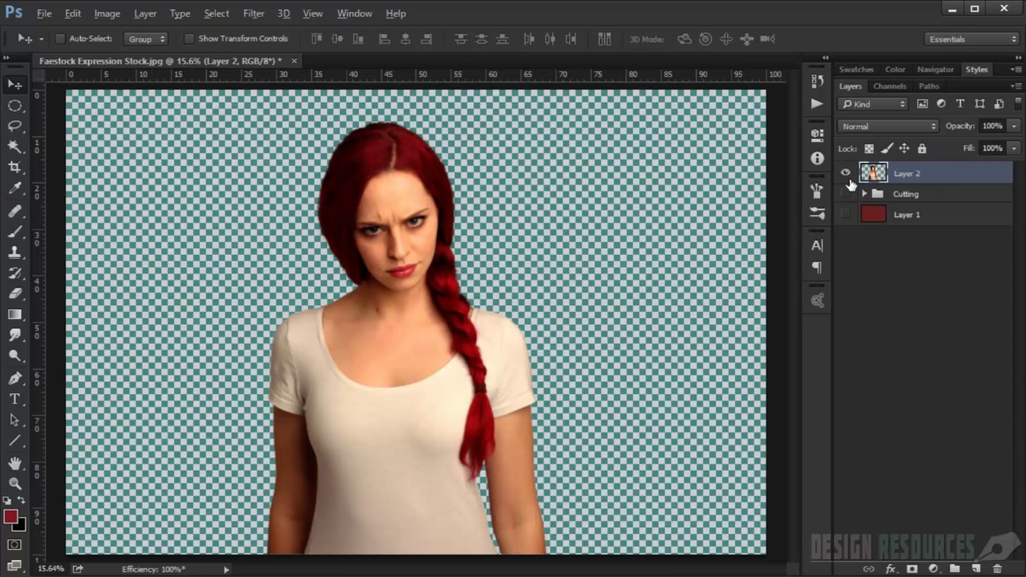
{"action": "left_click", "coordinate": [846, 215]}
{"action": "scroll", "coordinate": [366, 275], "scroll_direction": "down", "scroll_amount": 2}
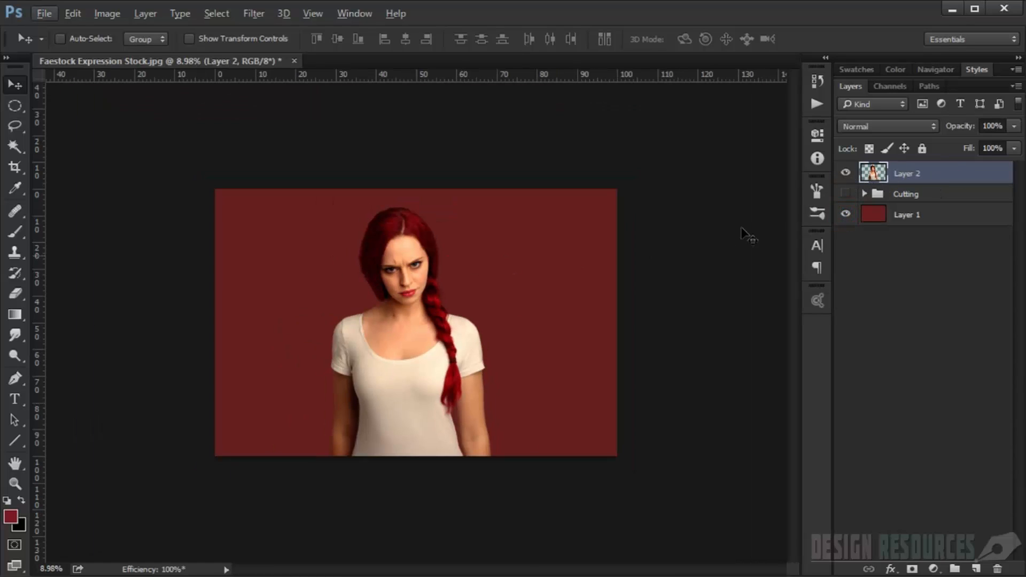
- Convert the merged Layer 2 to a smart object and open it in the Liquify filter
{"action": "right_click", "coordinate": [932, 182]}
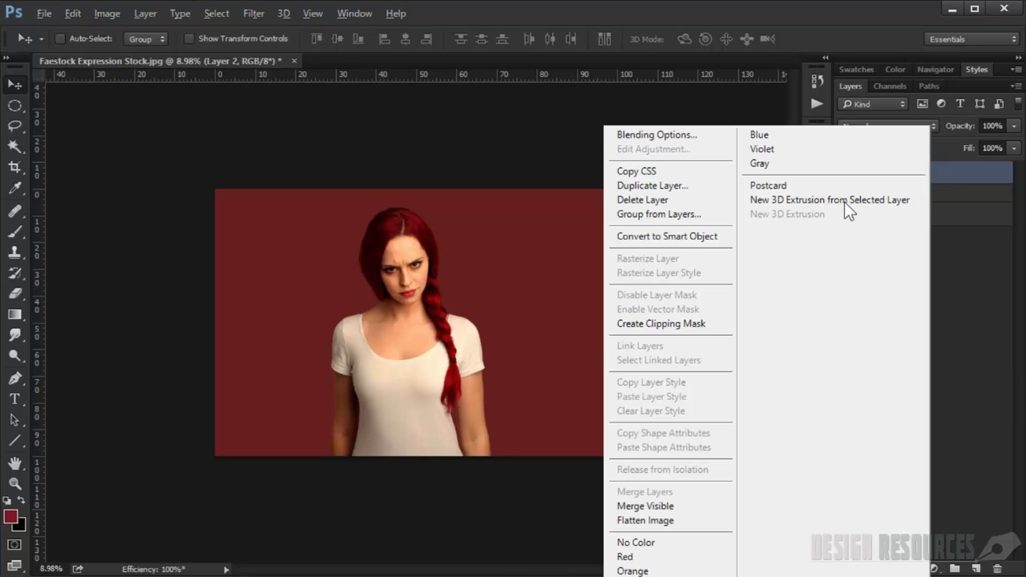
{"action": "left_click", "coordinate": [681, 237]}
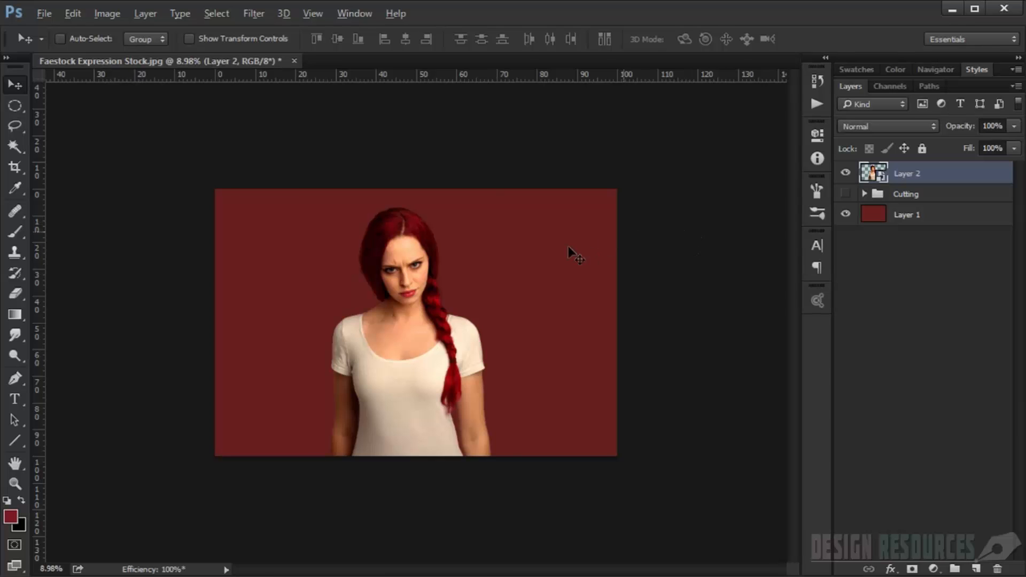
{"action": "scroll", "coordinate": [436, 374], "scroll_direction": "up", "scroll_amount": 5}
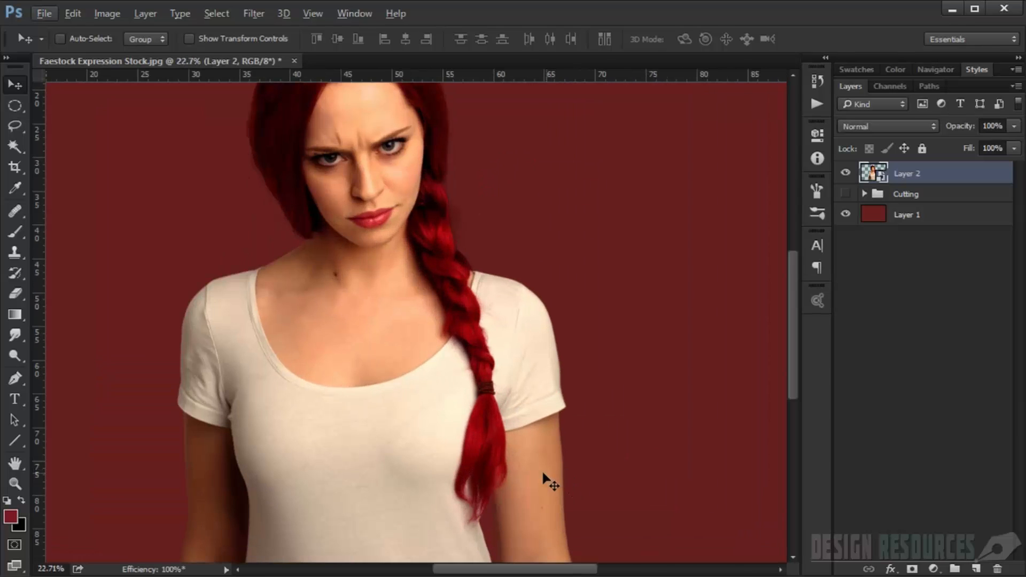
{"action": "left_click_drag", "start_coordinate": [539, 461], "coordinate": [512, 402]}
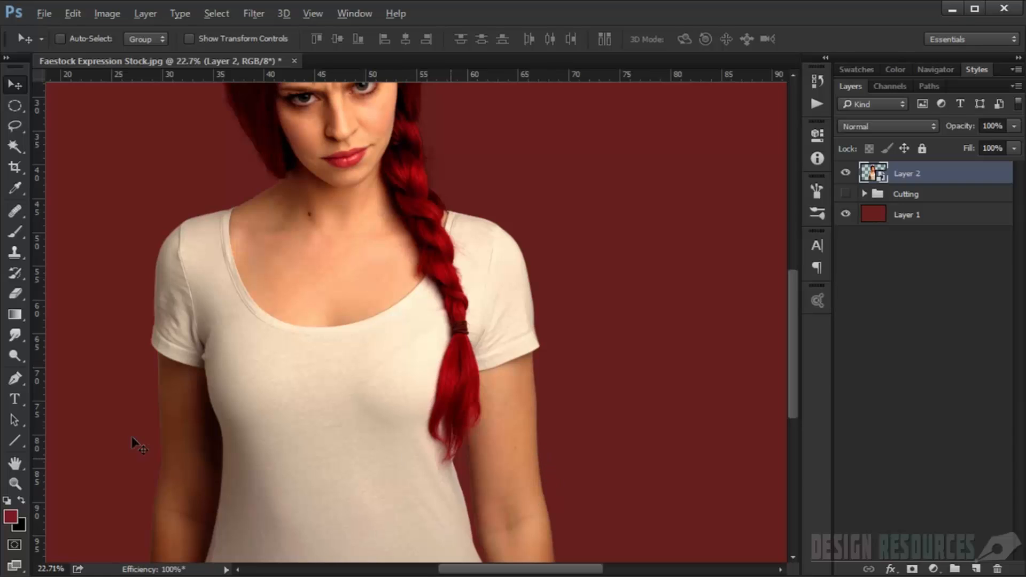
{"action": "scroll", "coordinate": [147, 435], "scroll_direction": "down", "scroll_amount": 2}
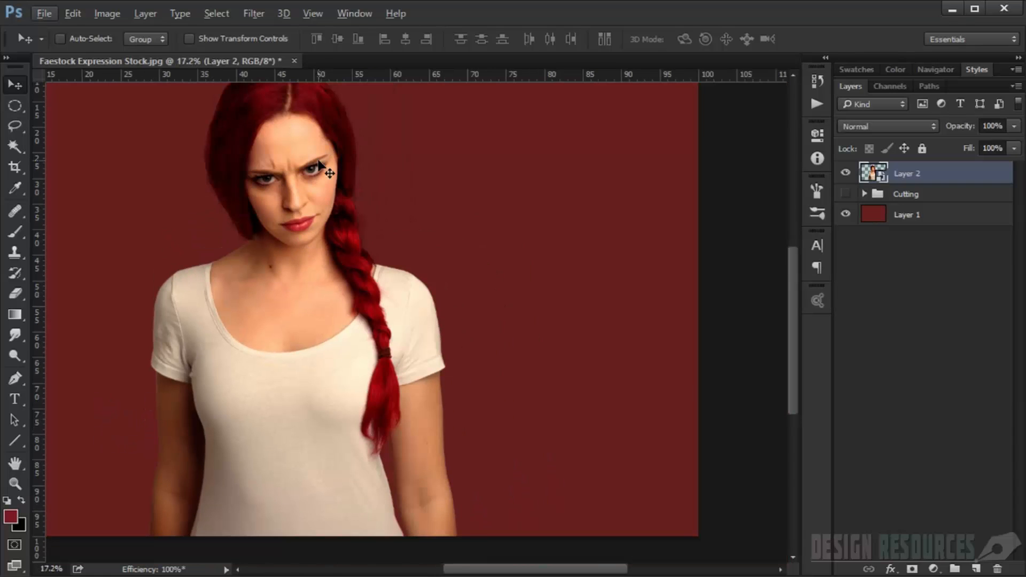
{"action": "left_click", "coordinate": [255, 15]}
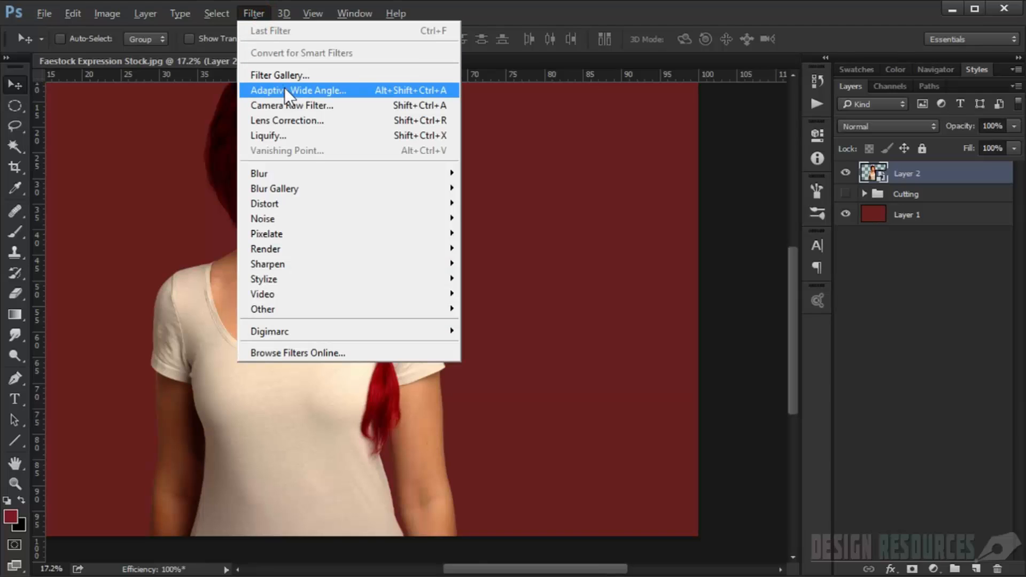
{"action": "left_click", "coordinate": [295, 135]}
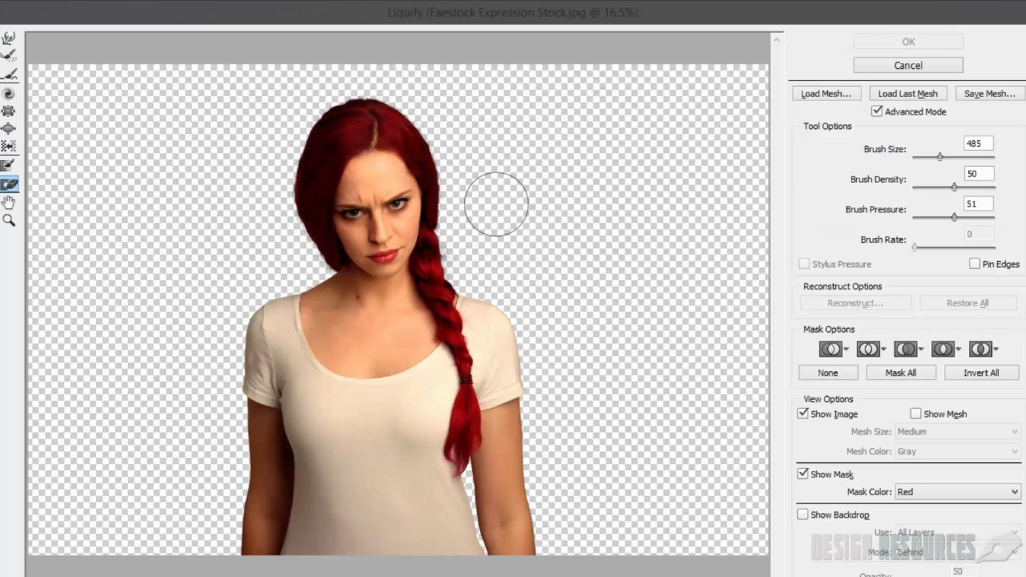
- Use the Forward Warp tool at brush size 1073 and pressure 41 to start pushing the braid-side arm inward
{"action": "key", "text": "ctrl+plus"}
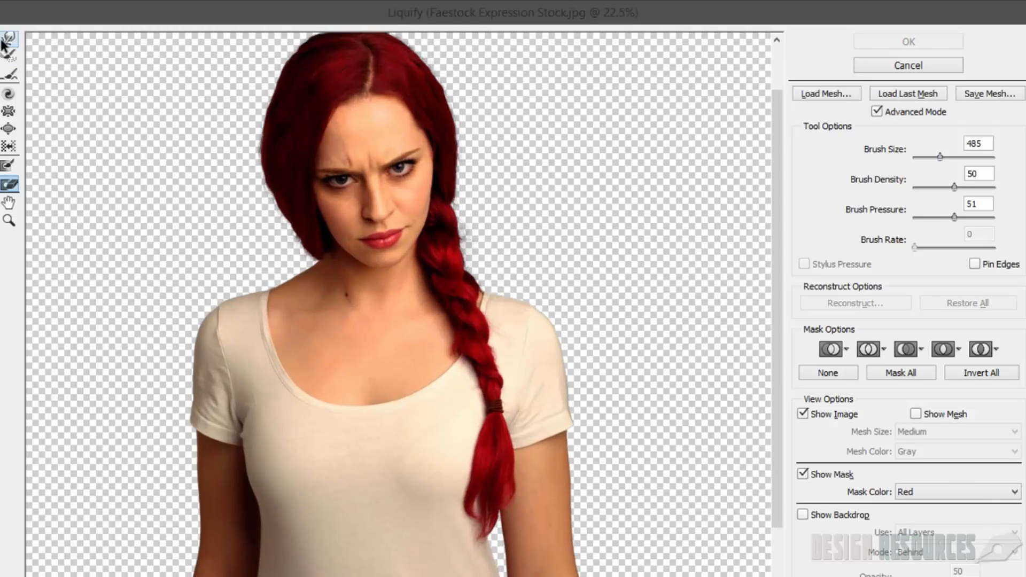
{"action": "left_click", "coordinate": [4, 41]}
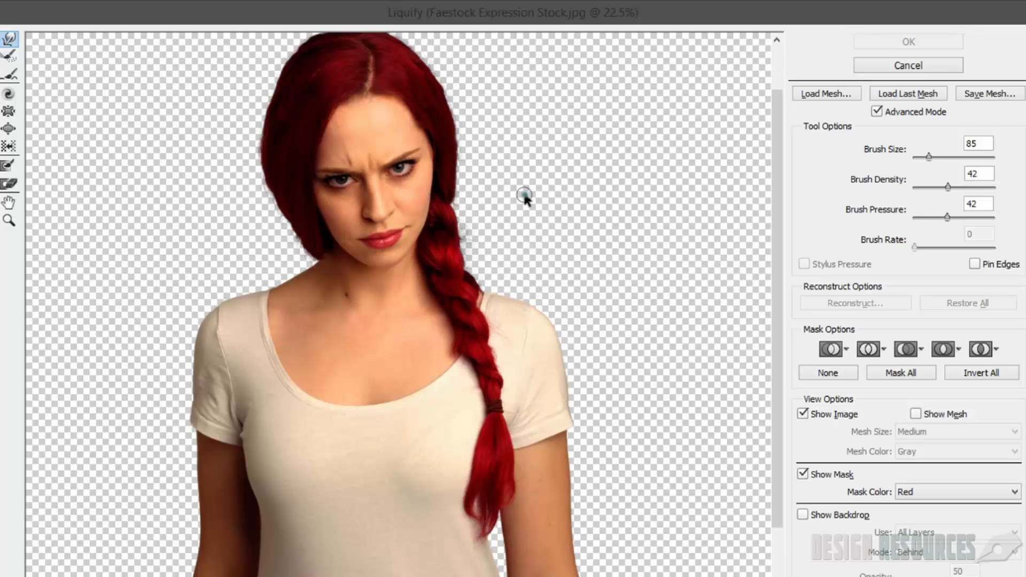
{"action": "mouse_move", "coordinate": [557, 212]}
{"action": "left_mouse_down"}
{"action": "mouse_move", "coordinate": [623, 230]}
{"action": "mouse_move", "coordinate": [549, 206]}
{"action": "mouse_move", "coordinate": [581, 227]}
{"action": "mouse_move", "coordinate": [541, 203]}
{"action": "mouse_move", "coordinate": [611, 227]}
{"action": "mouse_move", "coordinate": [473, 180]}
{"action": "mouse_move", "coordinate": [557, 213]}
{"action": "mouse_move", "coordinate": [519, 192]}
{"action": "mouse_move", "coordinate": [483, 220]}
{"action": "mouse_move", "coordinate": [465, 214]}
{"action": "mouse_move", "coordinate": [450, 236]}
{"action": "mouse_move", "coordinate": [438, 231]}
{"action": "left_mouse_up"}
{"action": "left_click_drag", "start_coordinate": [487, 292], "coordinate": [450, 242]}
{"action": "scroll", "coordinate": [486, 398], "scroll_direction": "up", "scroll_amount": 1}
{"action": "mouse_move", "coordinate": [488, 396]}
{"action": "left_mouse_down"}
{"action": "mouse_move", "coordinate": [444, 343]}
{"action": "mouse_move", "coordinate": [425, 348]}
{"action": "mouse_move", "coordinate": [461, 375]}
{"action": "mouse_move", "coordinate": [458, 357]}
{"action": "mouse_move", "coordinate": [548, 421]}
{"action": "mouse_move", "coordinate": [593, 426]}
{"action": "left_mouse_up"}
{"action": "left_click_drag", "start_coordinate": [452, 431], "coordinate": [446, 431]}
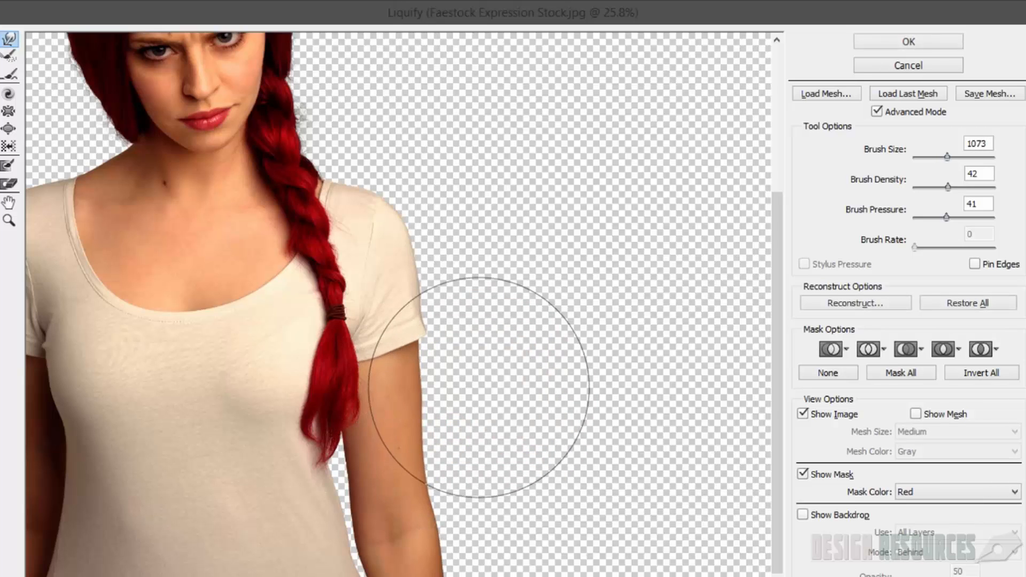
- Slim the braid-side sleeve and arm with further warp strokes, and reshape that shoulder with brush size 941
{"action": "mouse_move", "coordinate": [471, 391]}
{"action": "left_mouse_down"}
{"action": "mouse_move", "coordinate": [460, 394]}
{"action": "mouse_move", "coordinate": [464, 423]}
{"action": "mouse_move", "coordinate": [450, 425]}
{"action": "left_mouse_up"}
{"action": "left_click_drag", "start_coordinate": [469, 329], "coordinate": [452, 328]}
{"action": "left_click_drag", "start_coordinate": [467, 376], "coordinate": [458, 376]}
{"action": "left_click_drag", "start_coordinate": [490, 417], "coordinate": [454, 297]}
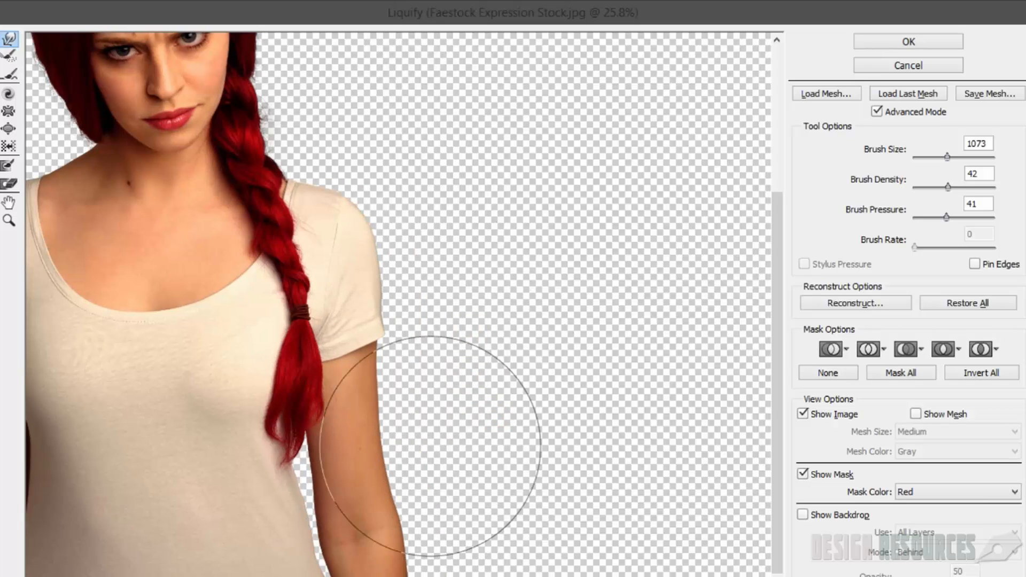
{"action": "left_click_drag", "start_coordinate": [453, 483], "coordinate": [420, 483]}
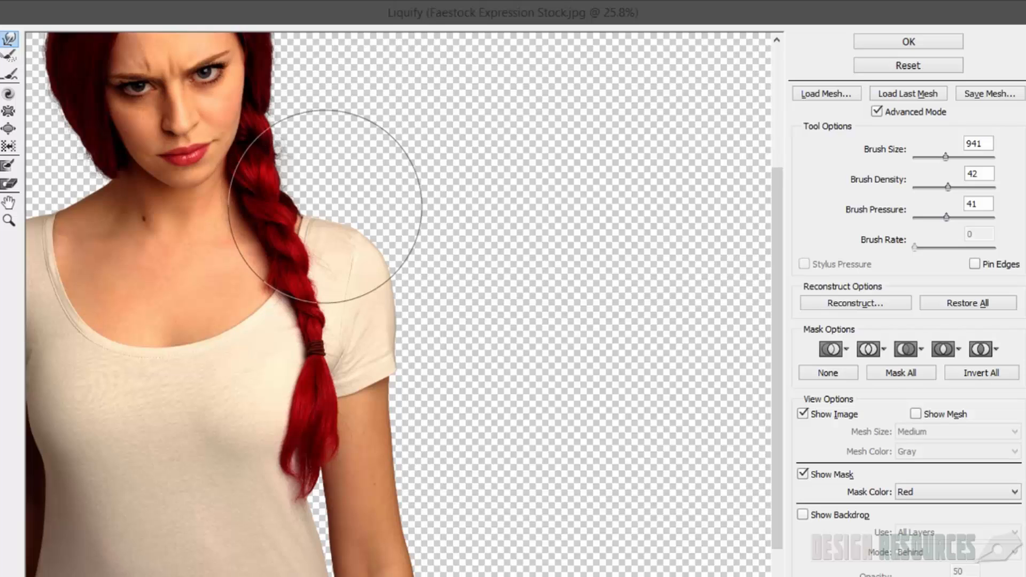
{"action": "mouse_move", "coordinate": [325, 208]}
{"action": "left_mouse_down"}
{"action": "mouse_move", "coordinate": [291, 208]}
{"action": "mouse_move", "coordinate": [316, 213]}
{"action": "left_mouse_up"}
{"action": "left_click_drag", "start_coordinate": [372, 266], "coordinate": [372, 253]}
- Reshape the shoulder and sleeve on the side opposite the braid with the Forward Warp tool at brush size 607
{"action": "mouse_move", "coordinate": [362, 251]}
{"action": "left_mouse_down"}
{"action": "mouse_move", "coordinate": [363, 241]}
{"action": "mouse_move", "coordinate": [342, 240]}
{"action": "mouse_move", "coordinate": [531, 188]}
{"action": "left_mouse_up"}
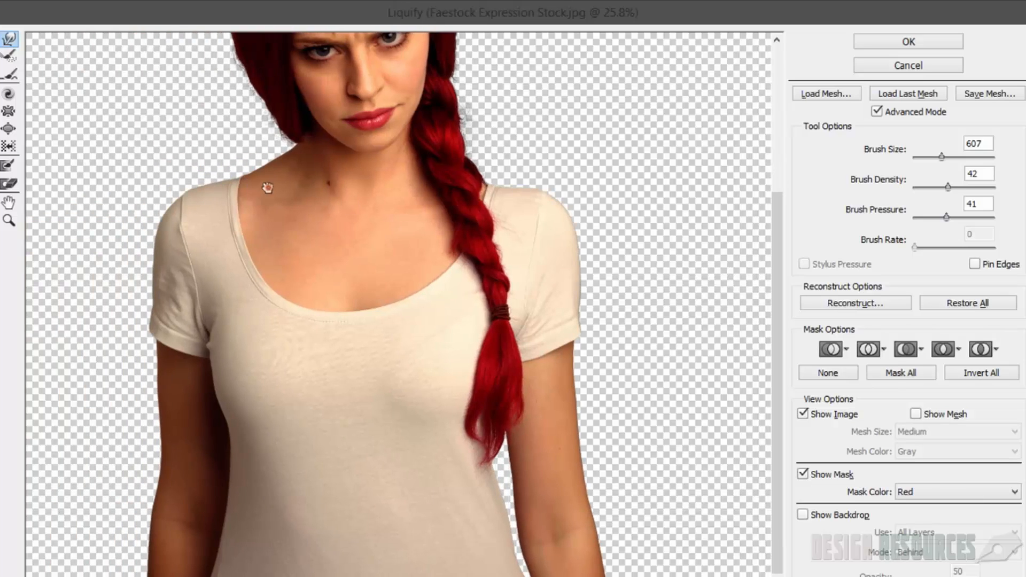
{"action": "mouse_move", "coordinate": [267, 187]}
{"action": "left_mouse_down"}
{"action": "mouse_move", "coordinate": [289, 190]}
{"action": "mouse_move", "coordinate": [279, 169]}
{"action": "mouse_move", "coordinate": [275, 181]}
{"action": "left_mouse_up"}
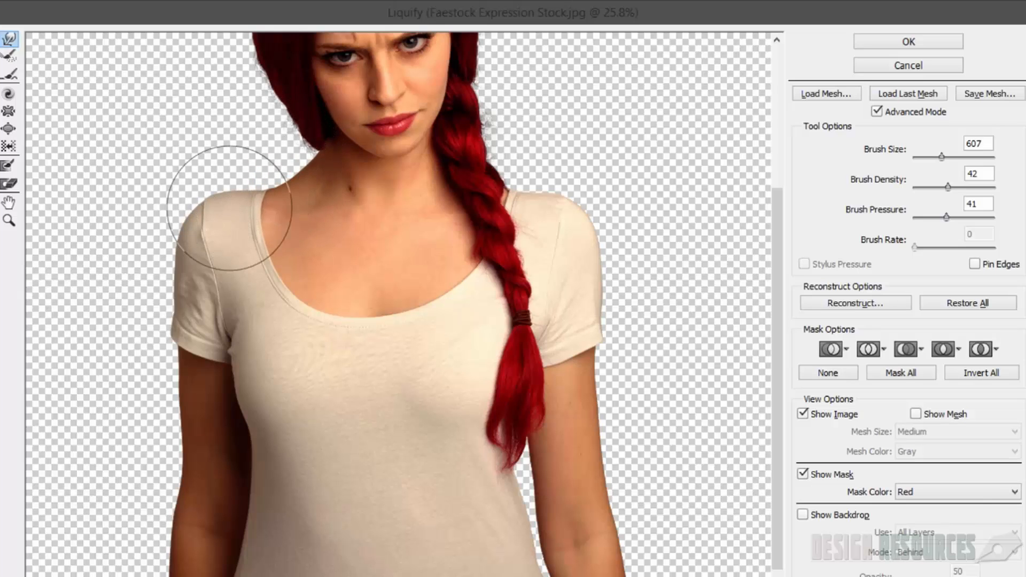
{"action": "mouse_move", "coordinate": [212, 219]}
{"action": "left_mouse_down"}
{"action": "mouse_move", "coordinate": [212, 205]}
{"action": "mouse_move", "coordinate": [188, 220]}
{"action": "mouse_move", "coordinate": [198, 238]}
{"action": "left_mouse_up"}
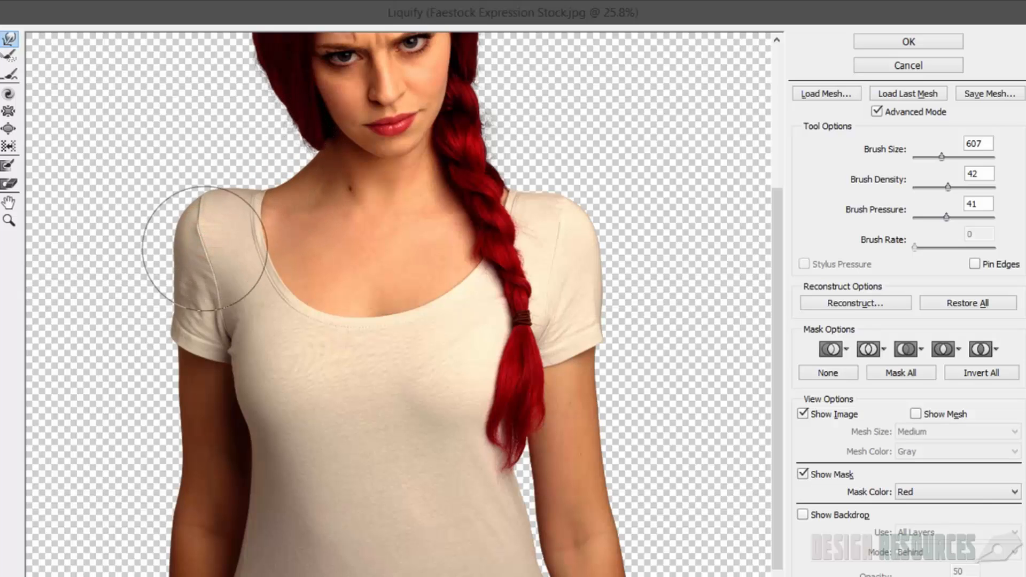
{"action": "left_click_drag", "start_coordinate": [196, 273], "coordinate": [189, 270]}
{"action": "key", "text": "ctrl+minus"}
{"action": "left_click_drag", "start_coordinate": [247, 373], "coordinate": [272, 373]}
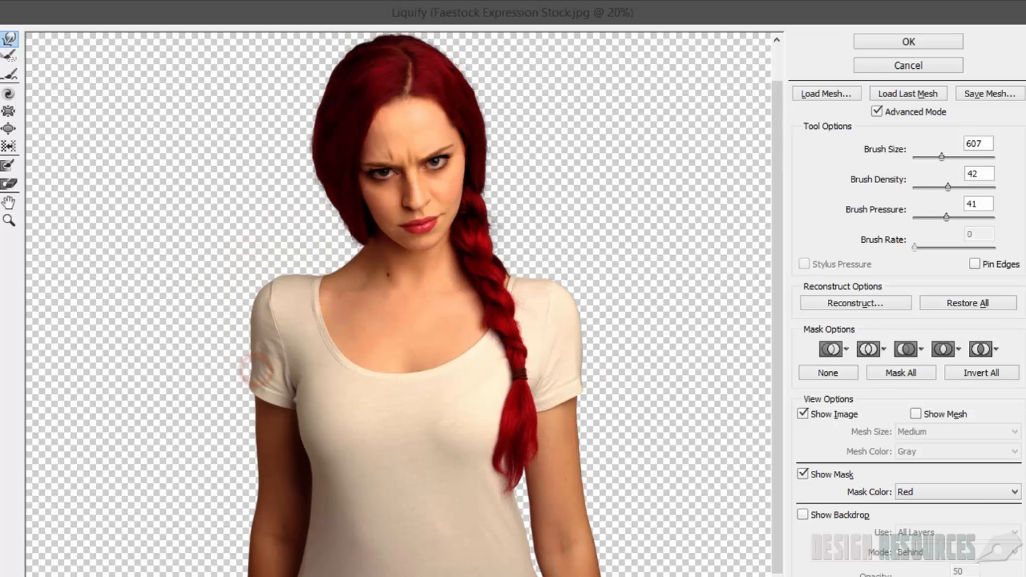
- Smooth the braid-side shoulder with brush size 947 and push the opposite sleeve and arm inward
{"action": "mouse_move", "coordinate": [578, 279]}
{"action": "left_mouse_down"}
{"action": "mouse_move", "coordinate": [621, 287]}
{"action": "mouse_move", "coordinate": [569, 293]}
{"action": "mouse_move", "coordinate": [565, 300]}
{"action": "mouse_move", "coordinate": [595, 321]}
{"action": "left_mouse_up"}
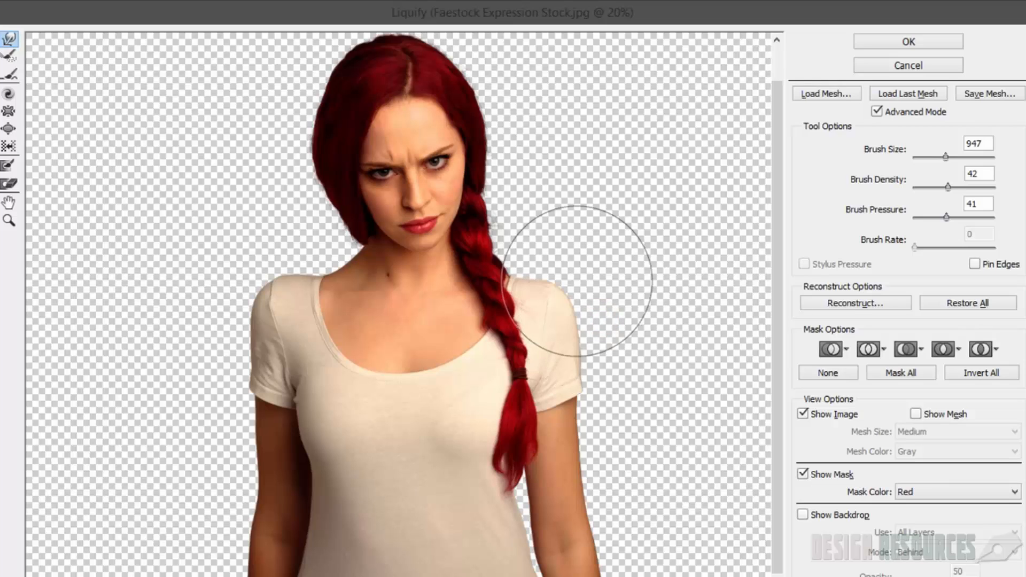
{"action": "left_click_drag", "start_coordinate": [576, 281], "coordinate": [567, 295]}
{"action": "left_click_drag", "start_coordinate": [327, 327], "coordinate": [363, 327]}
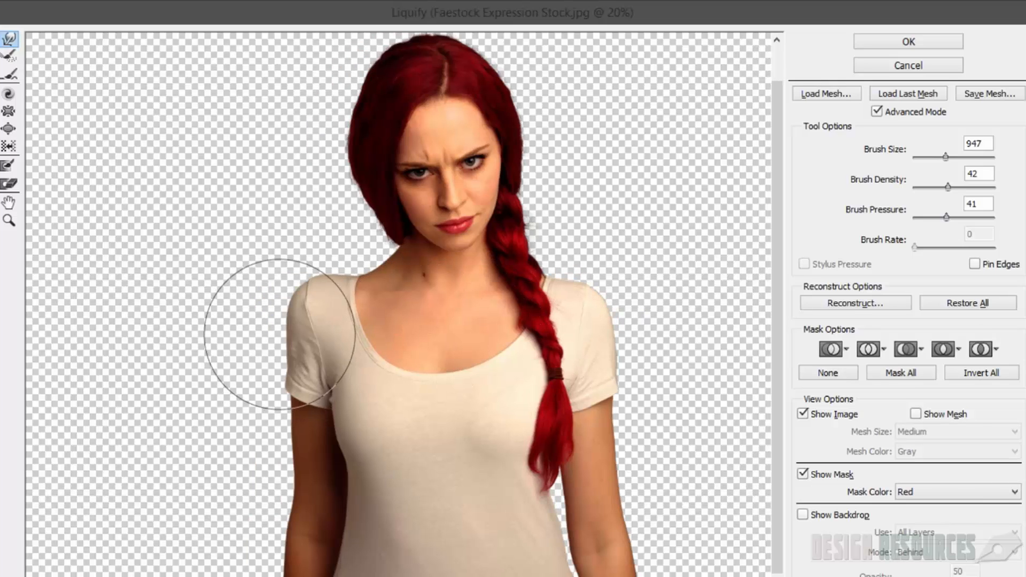
{"action": "mouse_move", "coordinate": [209, 426]}
{"action": "left_mouse_down"}
{"action": "mouse_move", "coordinate": [263, 421]}
{"action": "mouse_move", "coordinate": [277, 447]}
{"action": "mouse_move", "coordinate": [280, 490]}
{"action": "left_mouse_up"}
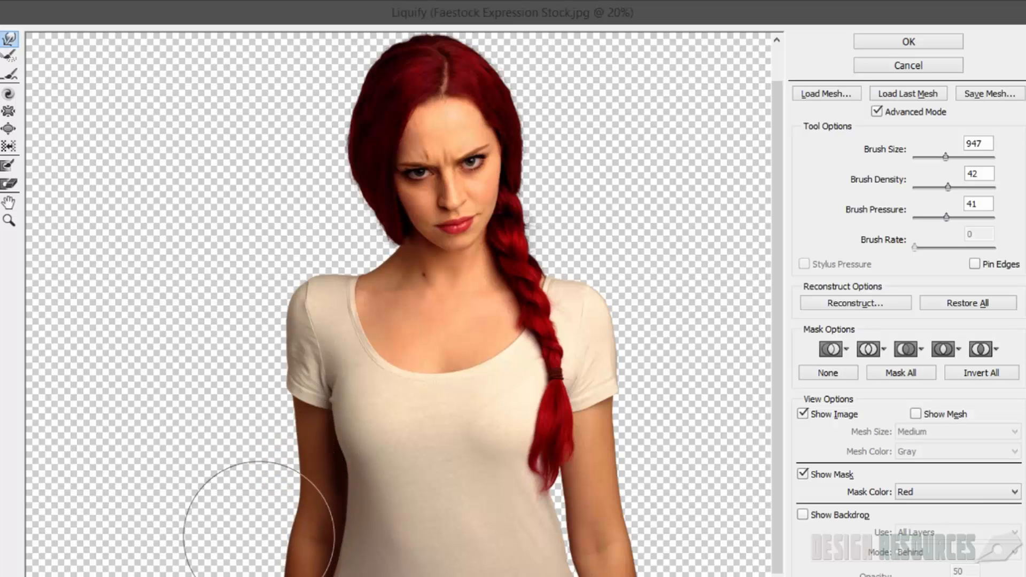
{"action": "left_click_drag", "start_coordinate": [257, 538], "coordinate": [266, 548]}
{"action": "scroll", "coordinate": [281, 513], "scroll_direction": "down", "scroll_amount": 1}
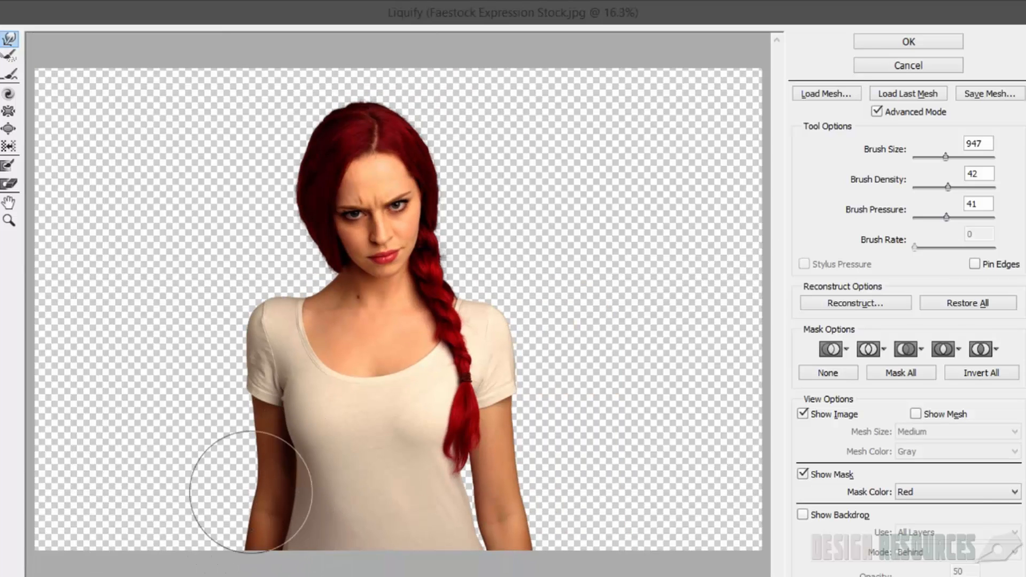
{"action": "left_click_drag", "start_coordinate": [230, 408], "coordinate": [240, 406]}
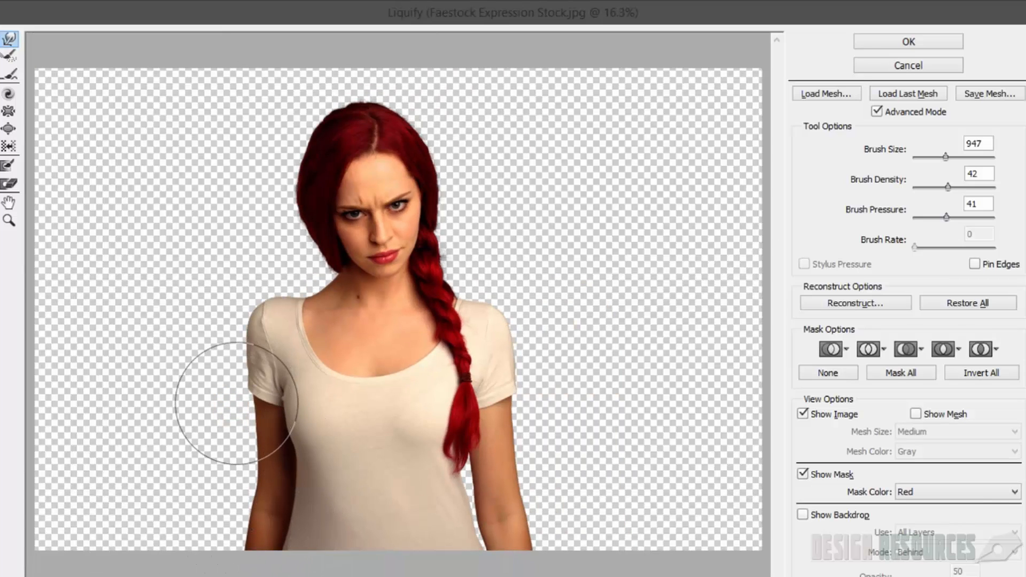
- Refine the outer contour of the braid-side arm below the sleeve with small Forward Warp adjustments
{"action": "left_click", "coordinate": [533, 470]}
{"action": "left_click", "coordinate": [529, 441]}
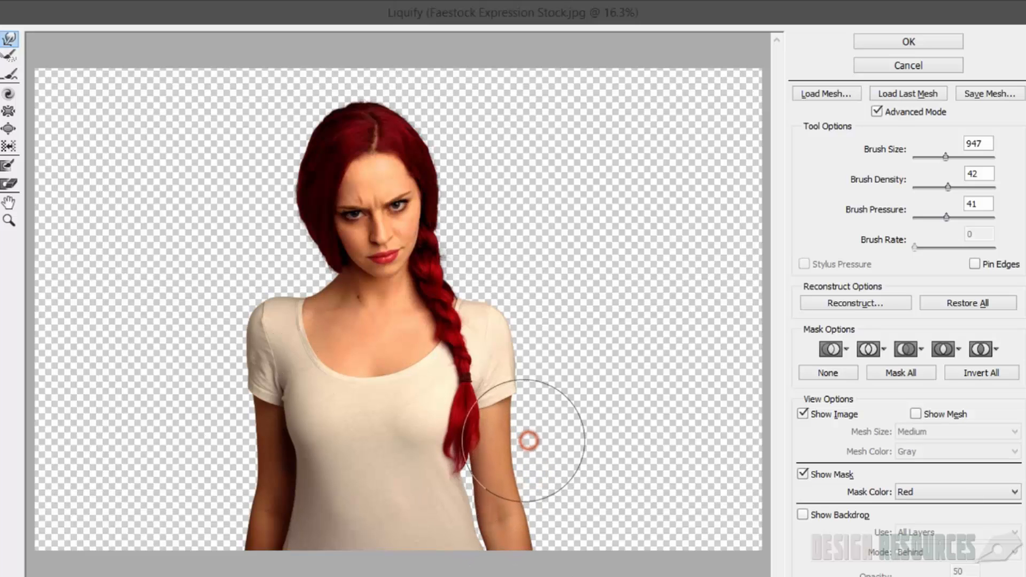
{"action": "left_click", "coordinate": [533, 486]}
{"action": "left_click", "coordinate": [540, 419]}
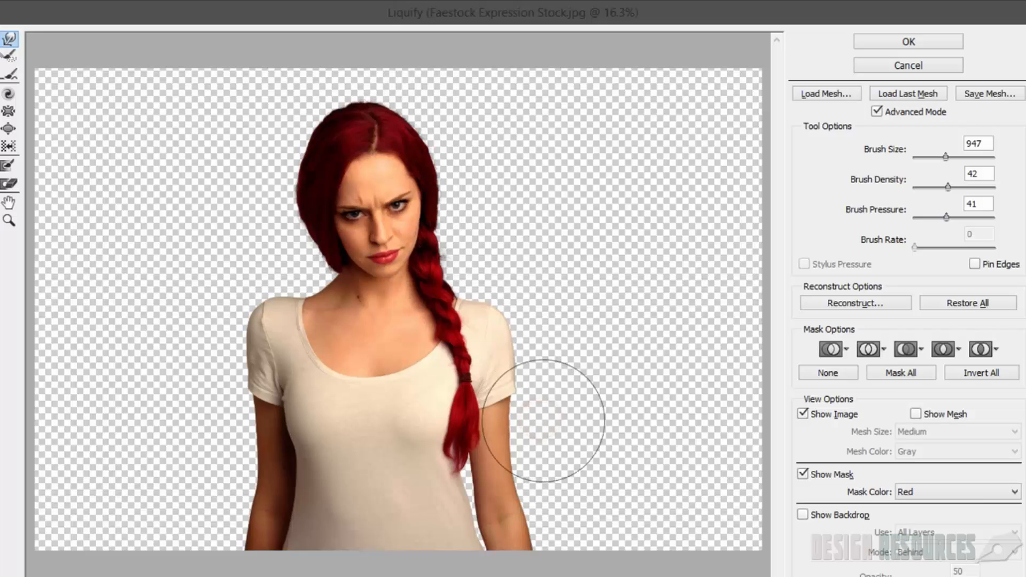
{"action": "left_click", "coordinate": [537, 391]}
- Check the reshaped figure's proportions and face, and apply the Liquify filter
{"action": "scroll", "coordinate": [550, 394], "scroll_direction": "down", "scroll_amount": 1}
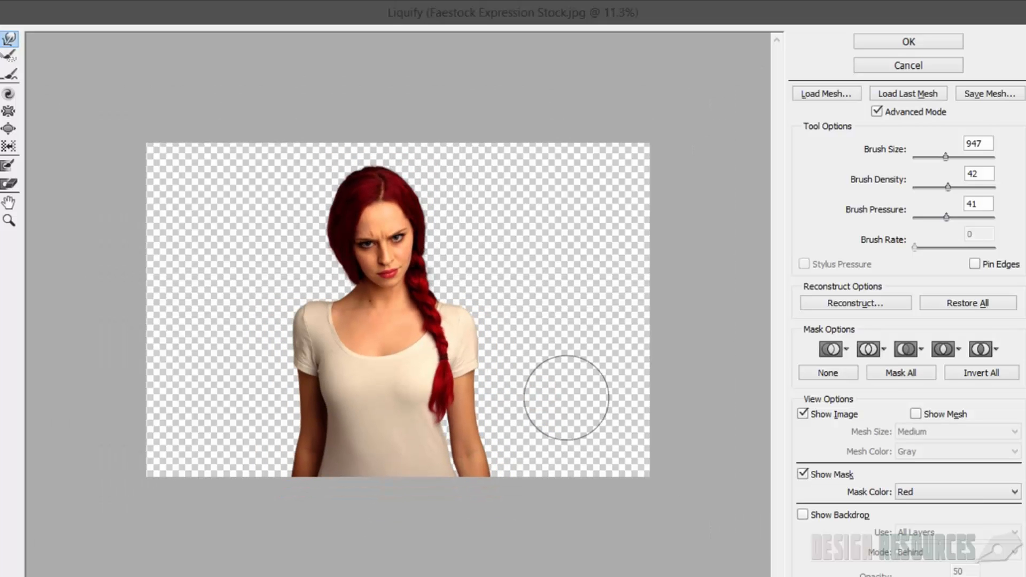
{"action": "scroll", "coordinate": [385, 301], "scroll_direction": "up", "scroll_amount": 2}
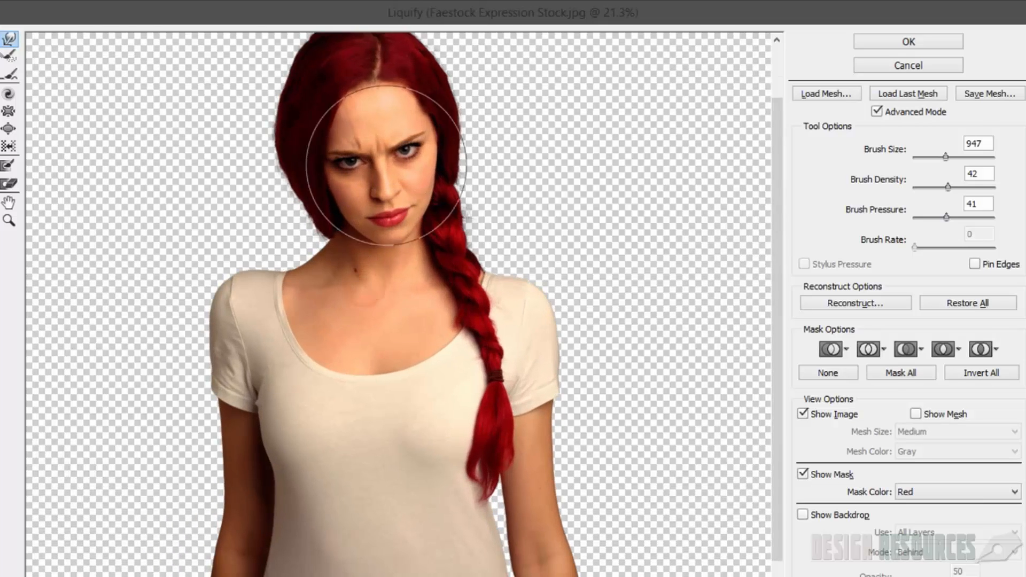
{"action": "scroll", "coordinate": [378, 257], "scroll_direction": "up", "scroll_amount": 1}
{"action": "left_click_drag", "start_coordinate": [366, 137], "coordinate": [378, 262]}
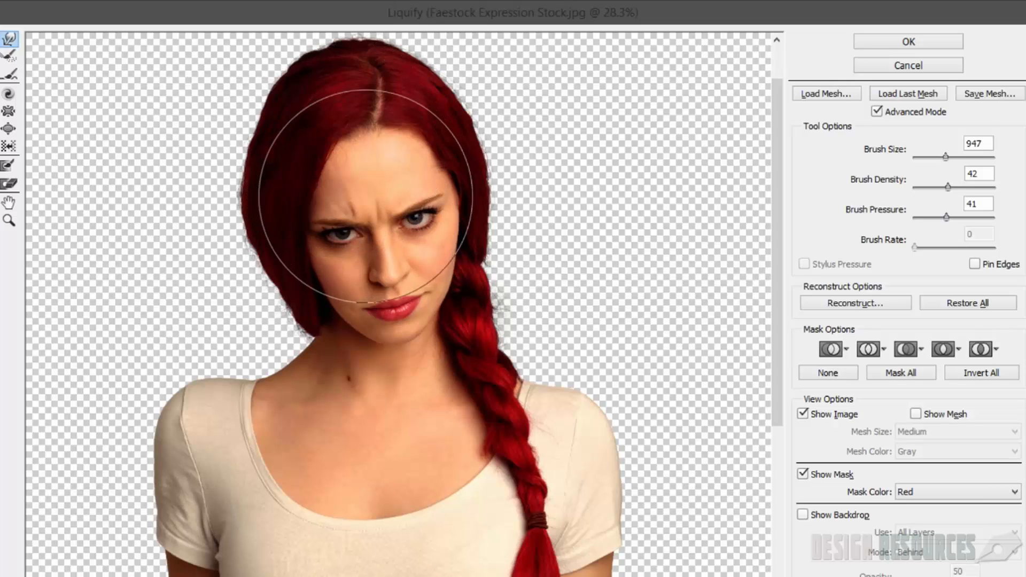
{"action": "scroll", "coordinate": [361, 223], "scroll_direction": "down", "scroll_amount": 1, "text": "alt"}
{"action": "scroll", "coordinate": [361, 224], "scroll_direction": "down", "scroll_amount": 3, "text": "alt"}
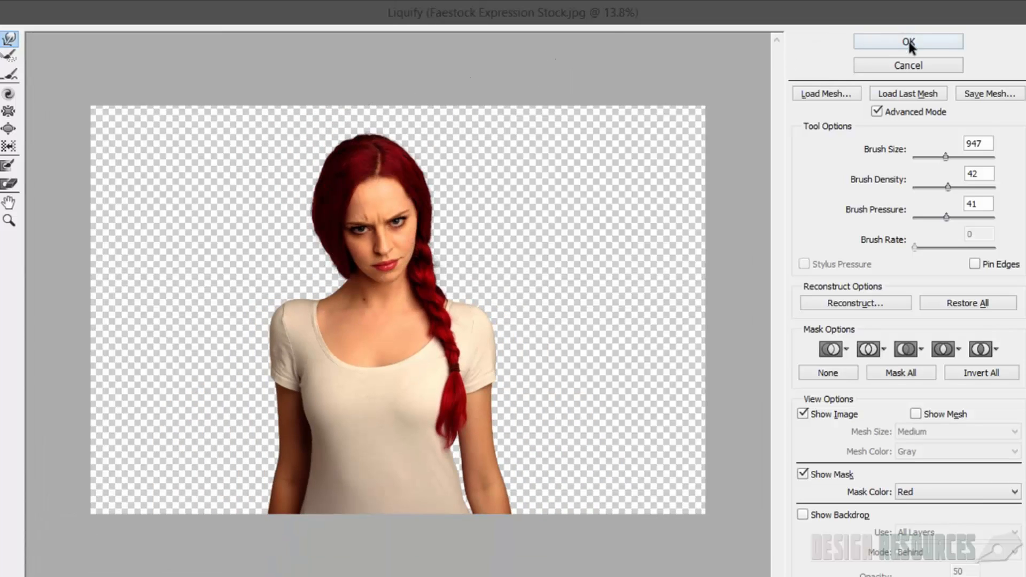
{"action": "left_click", "coordinate": [902, 41]}
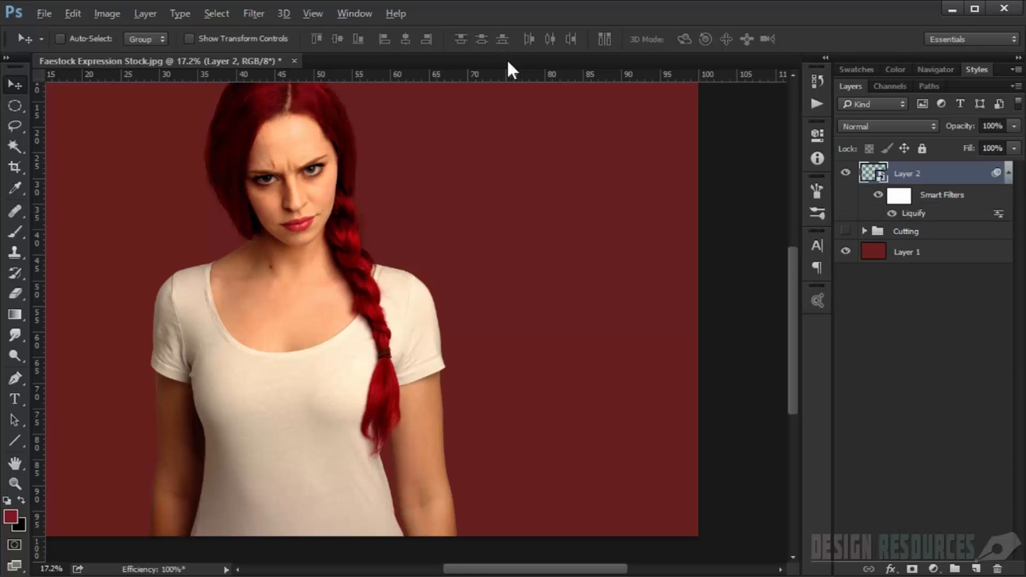
- Toggle the Liquify smart filter on Layer 2 to compare the figure before and after reshaping
{"action": "scroll", "coordinate": [286, 256], "scroll_direction": "down", "scroll_amount": 2}
{"action": "left_click", "coordinate": [291, 246]}
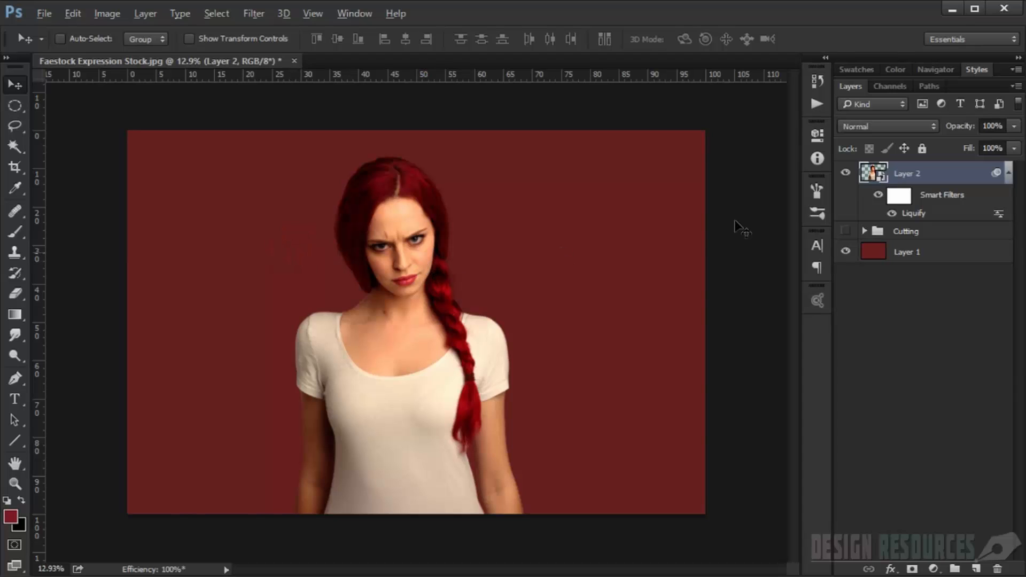
{"action": "left_click", "coordinate": [891, 214]}
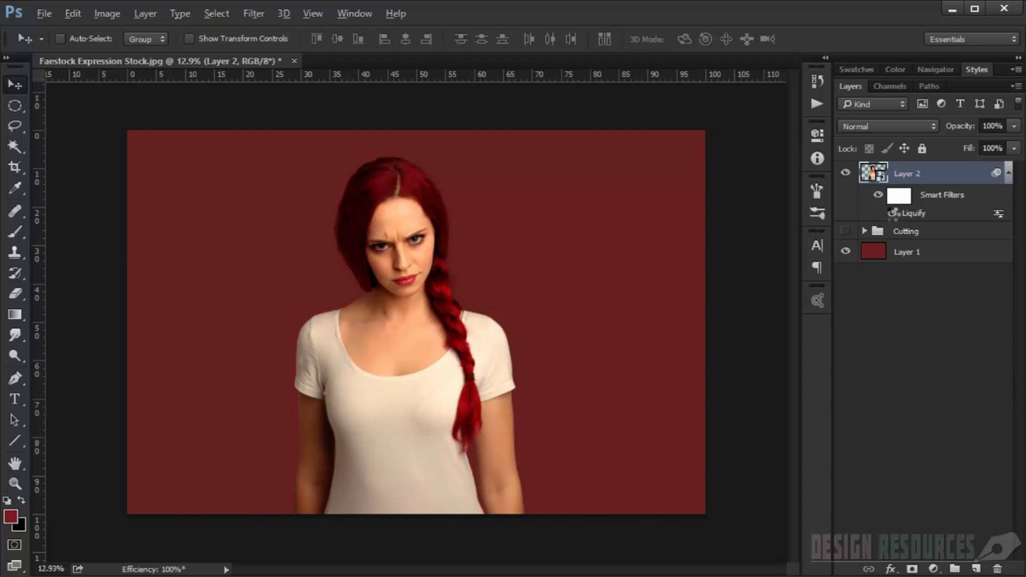
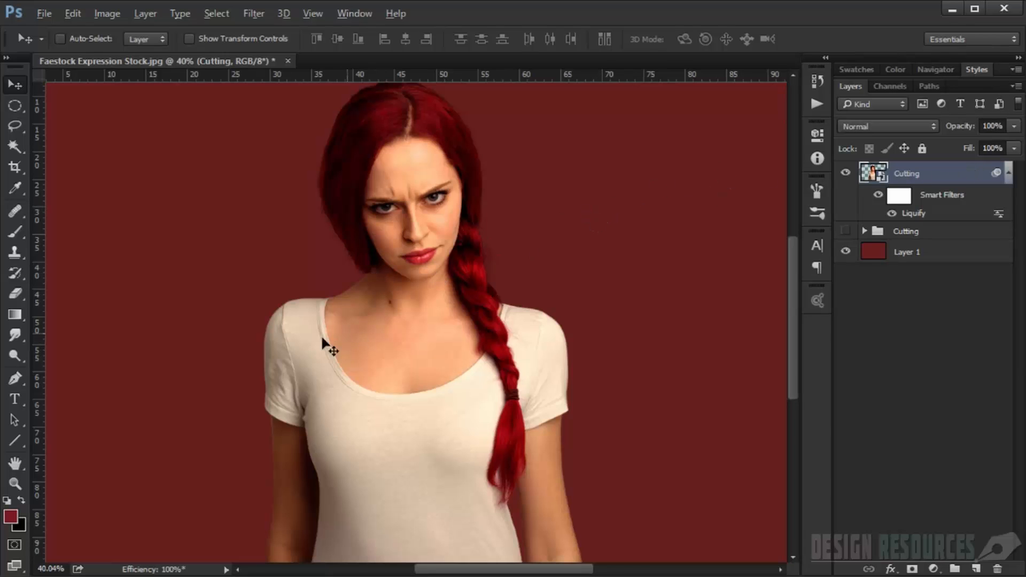
- Create a new layer above the Cutting smart object and ready the Brush tool with default black and white colours for the shoulder area
{"action": "scroll", "coordinate": [290, 333], "scroll_direction": "up", "scroll_amount": 10}
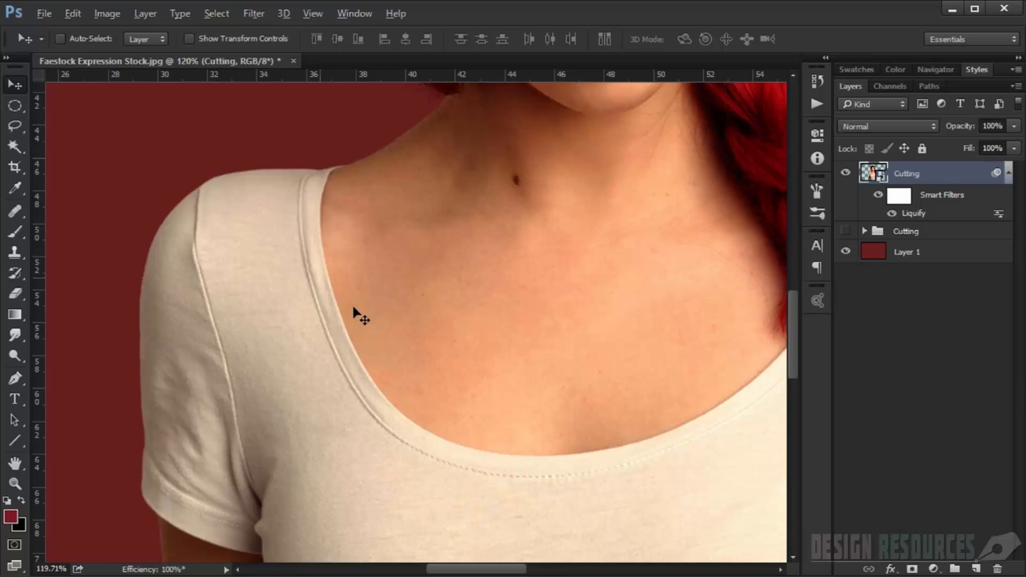
{"action": "scroll", "coordinate": [340, 247], "scroll_direction": "up", "scroll_amount": 3}
{"action": "left_click_drag", "start_coordinate": [382, 229], "coordinate": [340, 316]}
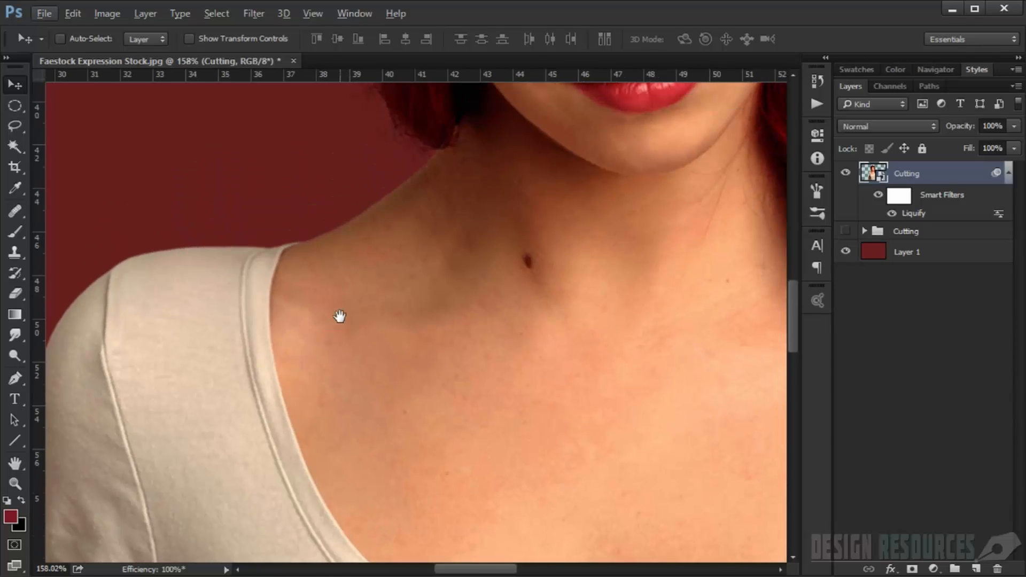
{"action": "left_click", "coordinate": [28, 238]}
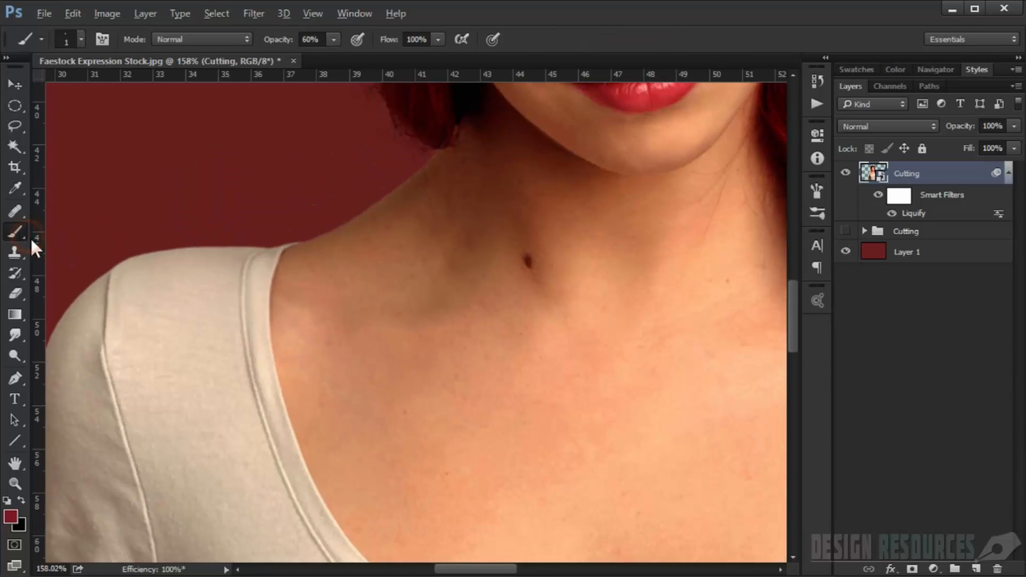
{"action": "left_click", "coordinate": [977, 568]}
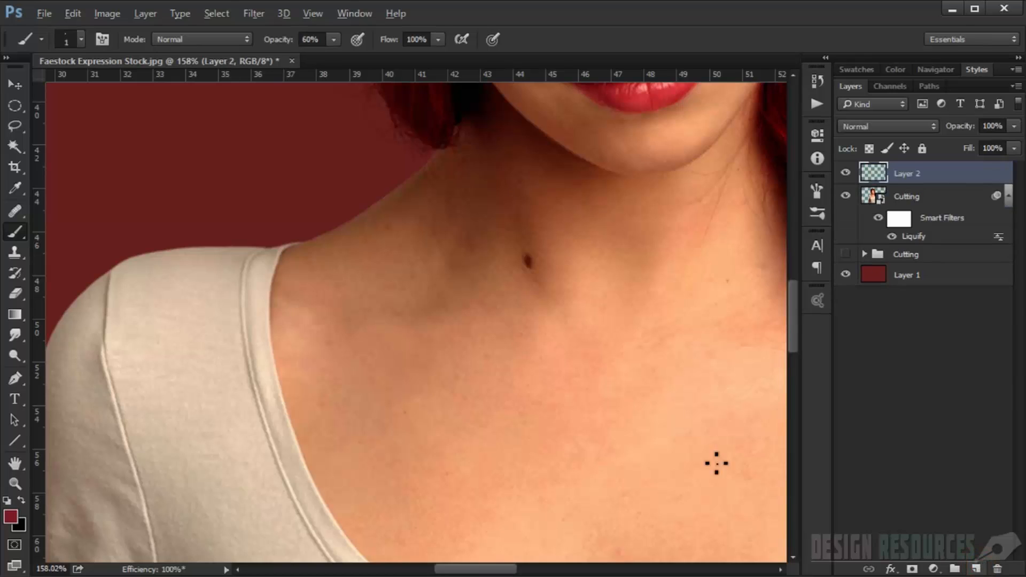
{"action": "left_click", "coordinate": [7, 501]}
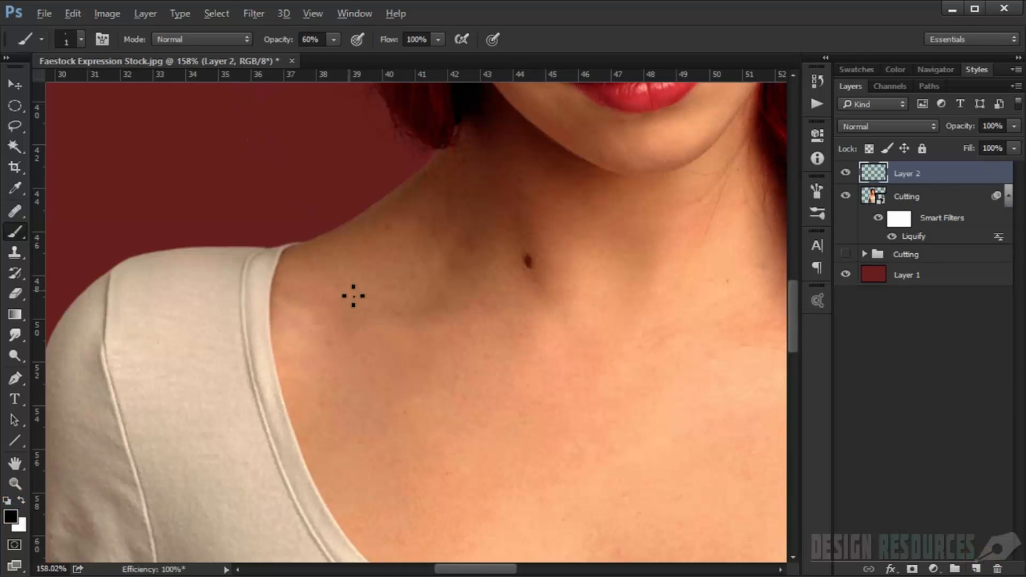
- Try a black 3 px brush stroke on the shirt near the shoulder seam and undo it
{"action": "left_click_drag", "start_coordinate": [367, 293], "coordinate": [354, 293]}
{"action": "left_click_drag", "start_coordinate": [315, 259], "coordinate": [368, 254]}
{"action": "scroll", "coordinate": [278, 258], "scroll_direction": "up", "scroll_amount": 4}
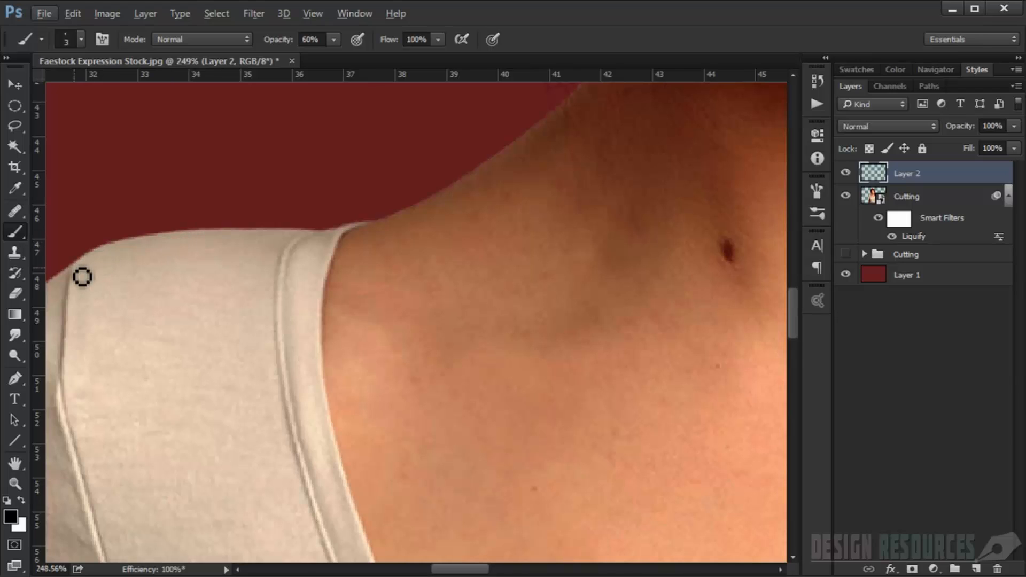
{"action": "left_click_drag", "start_coordinate": [80, 277], "coordinate": [112, 351]}
{"action": "key", "text": "ctrl+z"}
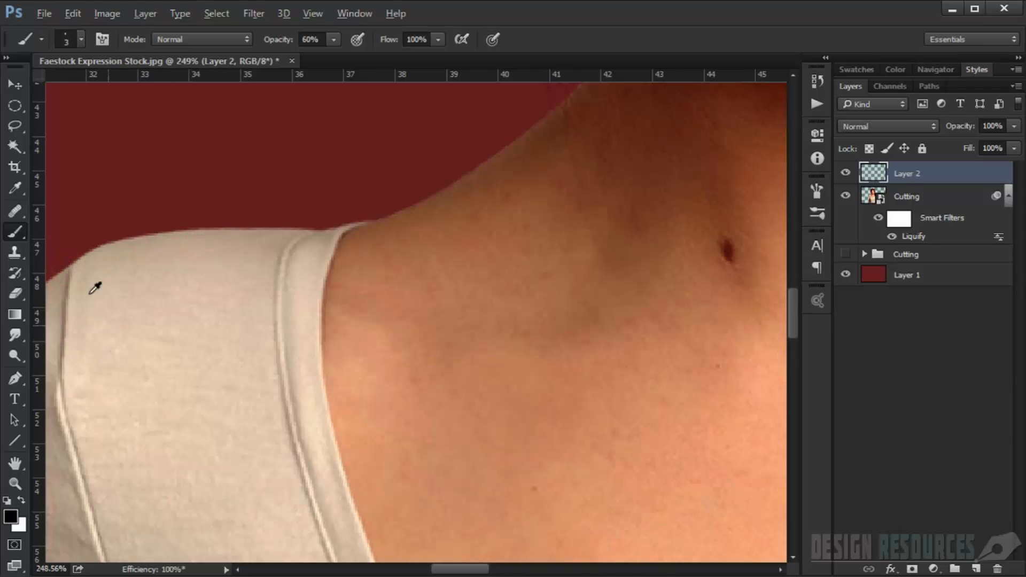
- Set the brush to 2 px with about 37% hardness and paint a jagged black tear line across the shoulder from sleeve seam past the neckline
{"action": "right_click", "coordinate": [116, 287], "text": "alt"}
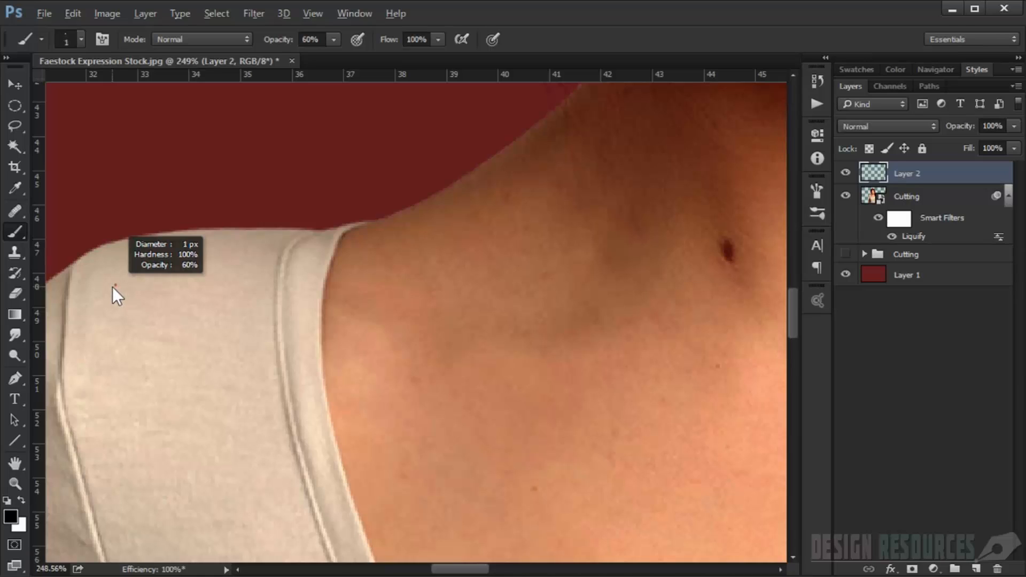
{"action": "right_click", "coordinate": [194, 126]}
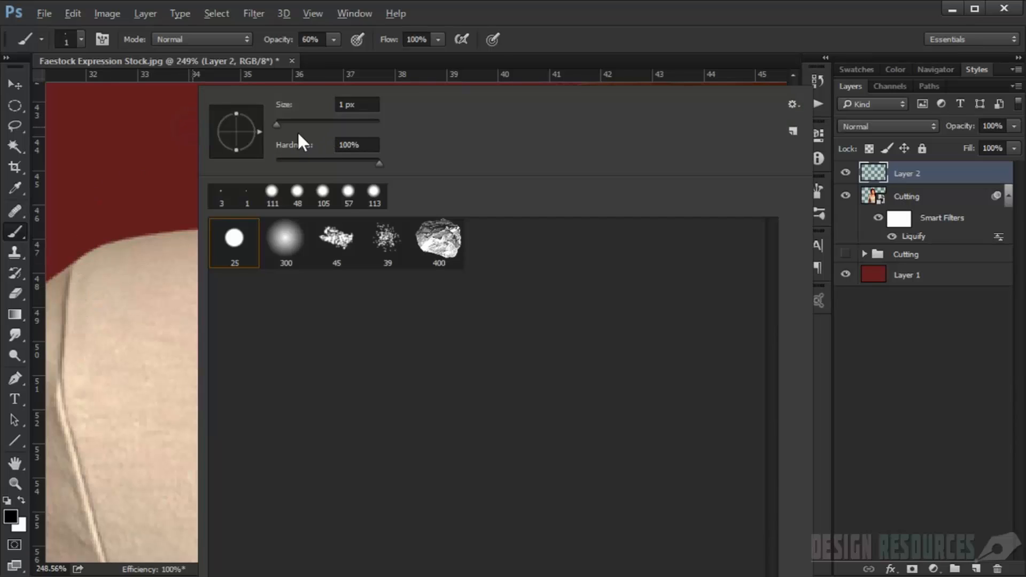
{"action": "left_click", "coordinate": [341, 104]}
{"action": "type", "text": "2"}
{"action": "key", "text": "Return"}
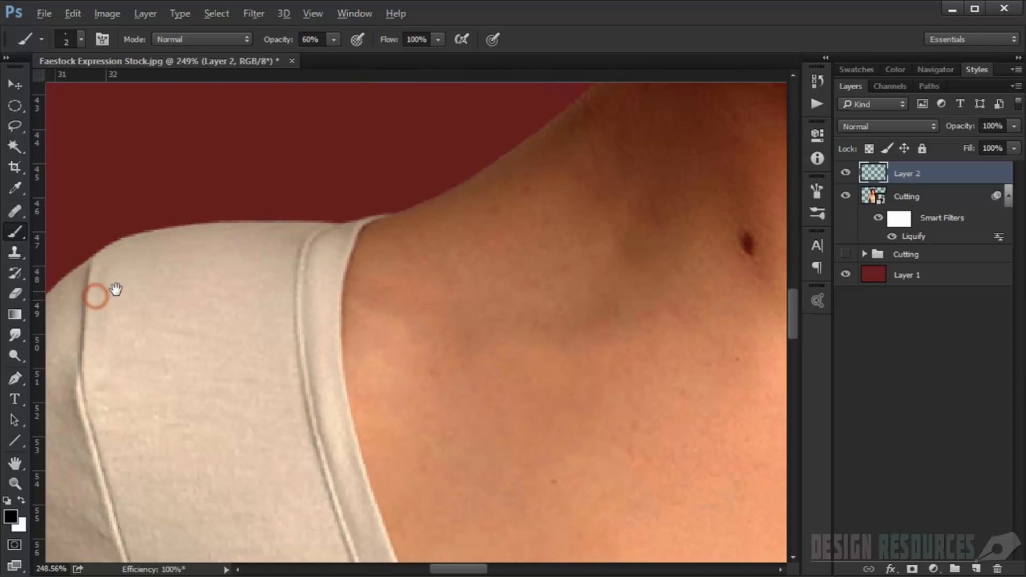
{"action": "right_click", "coordinate": [119, 282]}
{"action": "left_click_drag", "start_coordinate": [225, 162], "coordinate": [238, 160]}
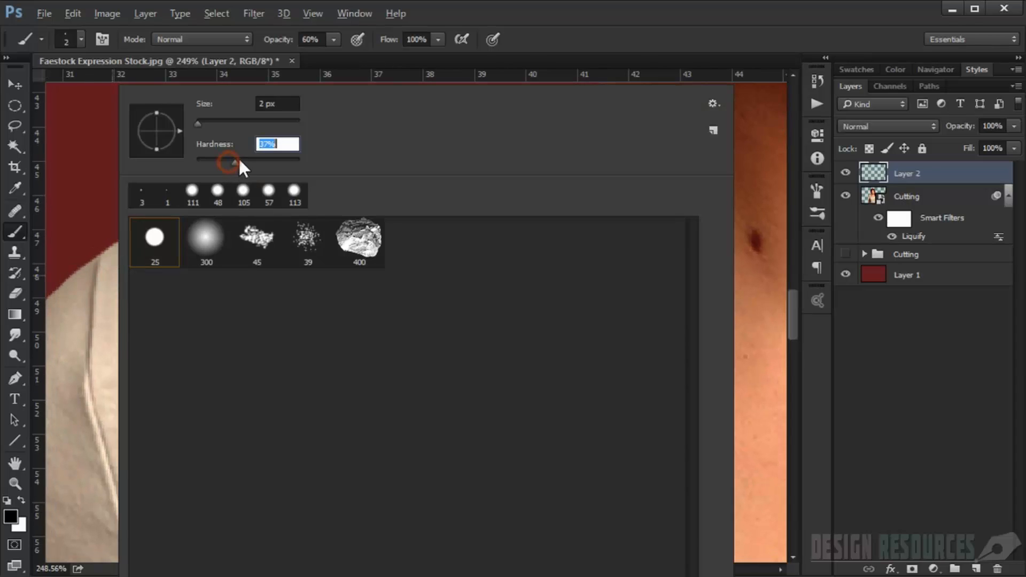
{"action": "left_click", "coordinate": [498, 62]}
{"action": "left_click_drag", "start_coordinate": [111, 293], "coordinate": [129, 266]}
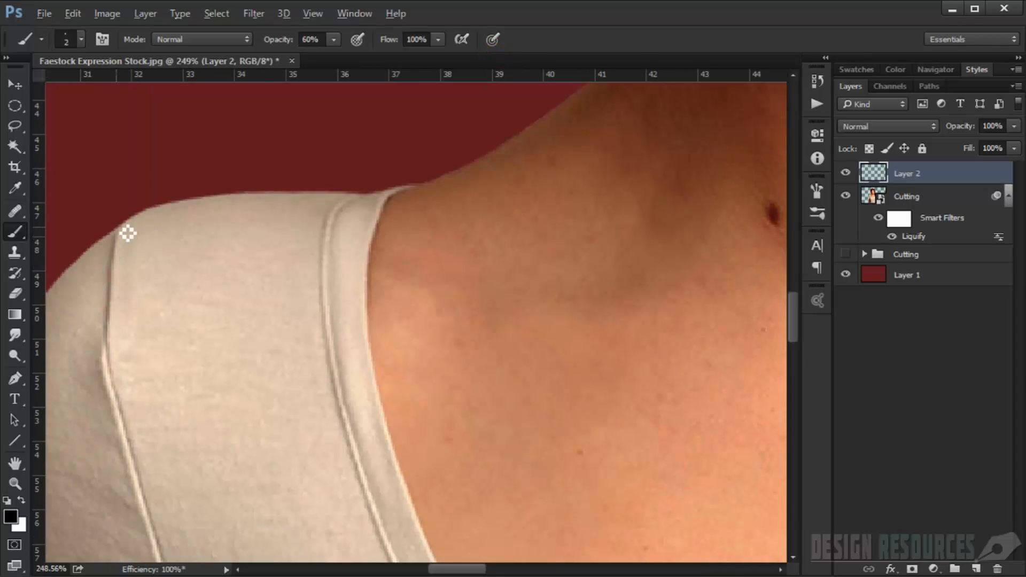
{"action": "mouse_move", "coordinate": [125, 219]}
{"action": "left_mouse_down"}
{"action": "mouse_move", "coordinate": [150, 297]}
{"action": "mouse_move", "coordinate": [167, 297]}
{"action": "mouse_move", "coordinate": [148, 288]}
{"action": "mouse_move", "coordinate": [198, 389]}
{"action": "mouse_move", "coordinate": [209, 370]}
{"action": "mouse_move", "coordinate": [215, 382]}
{"action": "mouse_move", "coordinate": [252, 378]}
{"action": "mouse_move", "coordinate": [280, 406]}
{"action": "mouse_move", "coordinate": [320, 406]}
{"action": "mouse_move", "coordinate": [309, 412]}
{"action": "mouse_move", "coordinate": [343, 402]}
{"action": "mouse_move", "coordinate": [383, 410]}
{"action": "mouse_move", "coordinate": [382, 385]}
{"action": "left_mouse_up"}
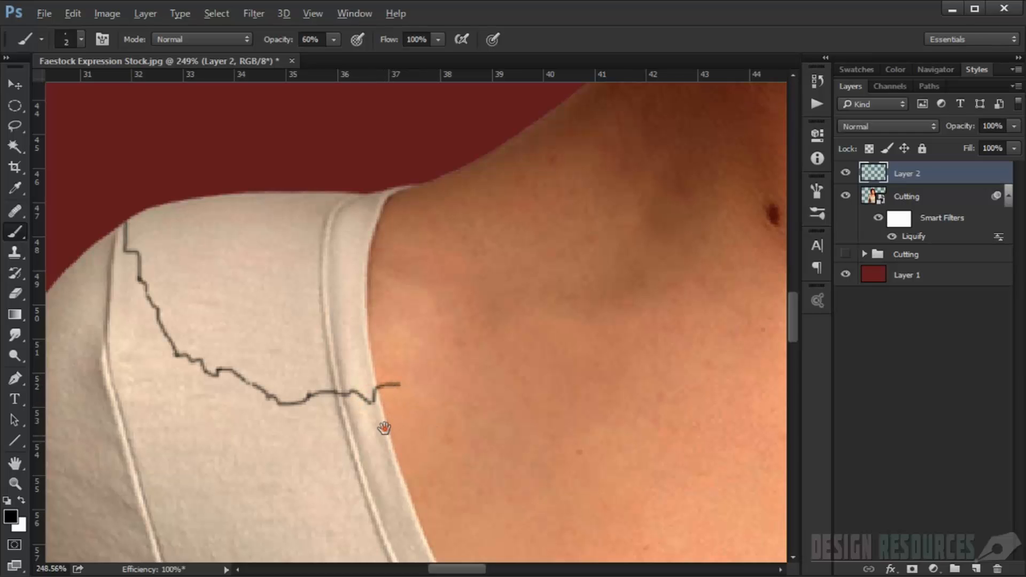
- Paint a second jagged tear outline starting at the collar edge, running down onto the shirt front and back up to the neckline's lower curve
{"action": "left_click_drag", "start_coordinate": [383, 428], "coordinate": [357, 279]}
{"action": "scroll", "coordinate": [373, 266], "scroll_direction": "down", "scroll_amount": 4}
{"action": "scroll", "coordinate": [353, 345], "scroll_direction": "up", "scroll_amount": 1}
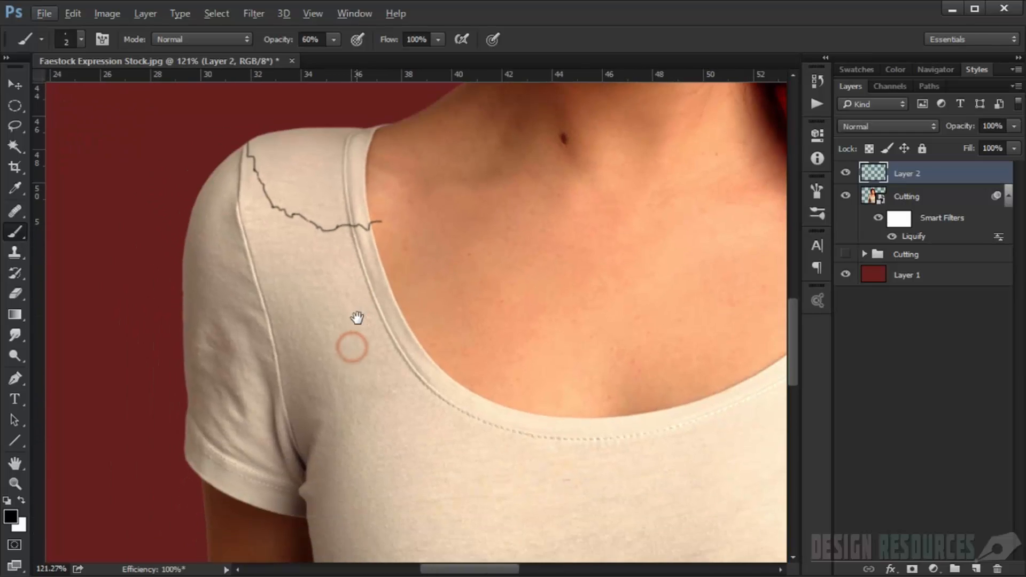
{"action": "scroll", "coordinate": [371, 293], "scroll_direction": "up", "scroll_amount": 1}
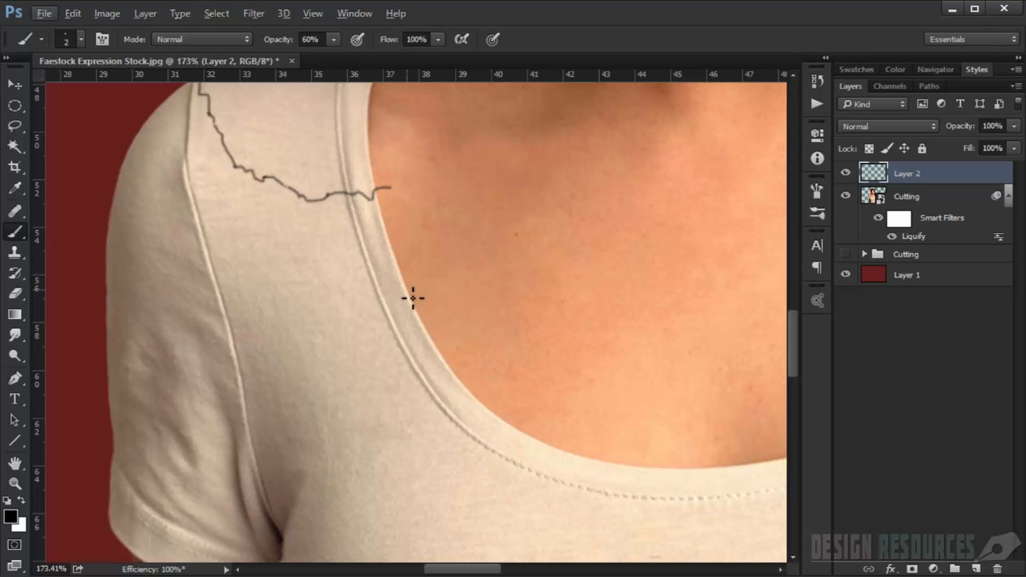
{"action": "mouse_move", "coordinate": [413, 298]}
{"action": "left_mouse_down"}
{"action": "mouse_move", "coordinate": [407, 419]}
{"action": "mouse_move", "coordinate": [418, 396]}
{"action": "left_mouse_up"}
{"action": "mouse_move", "coordinate": [418, 397]}
{"action": "left_mouse_down"}
{"action": "mouse_move", "coordinate": [372, 290]}
{"action": "mouse_move", "coordinate": [352, 317]}
{"action": "mouse_move", "coordinate": [373, 358]}
{"action": "left_mouse_up"}
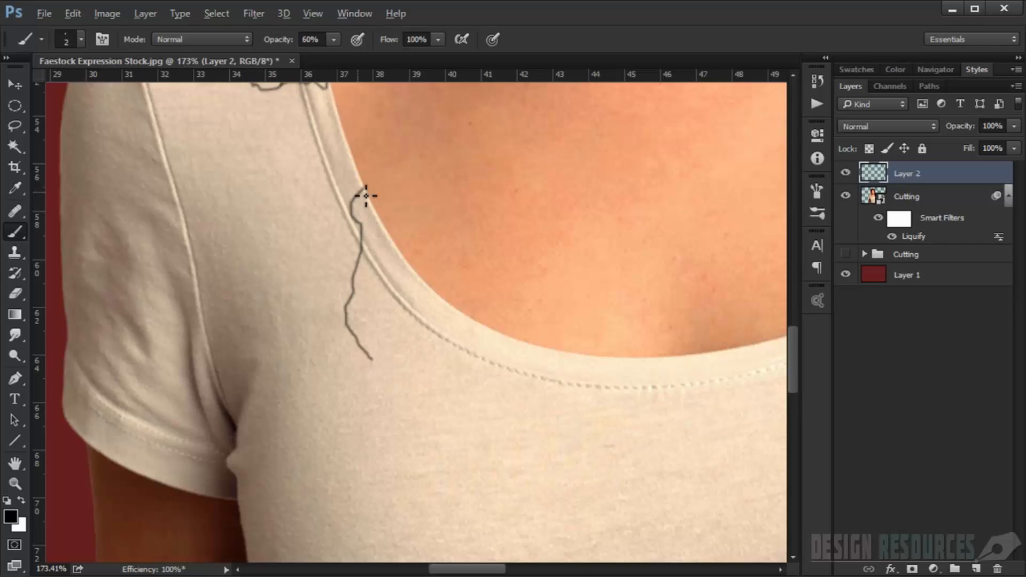
{"action": "mouse_move", "coordinate": [367, 196]}
{"action": "left_mouse_down"}
{"action": "mouse_move", "coordinate": [350, 156]}
{"action": "mouse_move", "coordinate": [374, 206]}
{"action": "mouse_move", "coordinate": [331, 126]}
{"action": "left_mouse_up"}
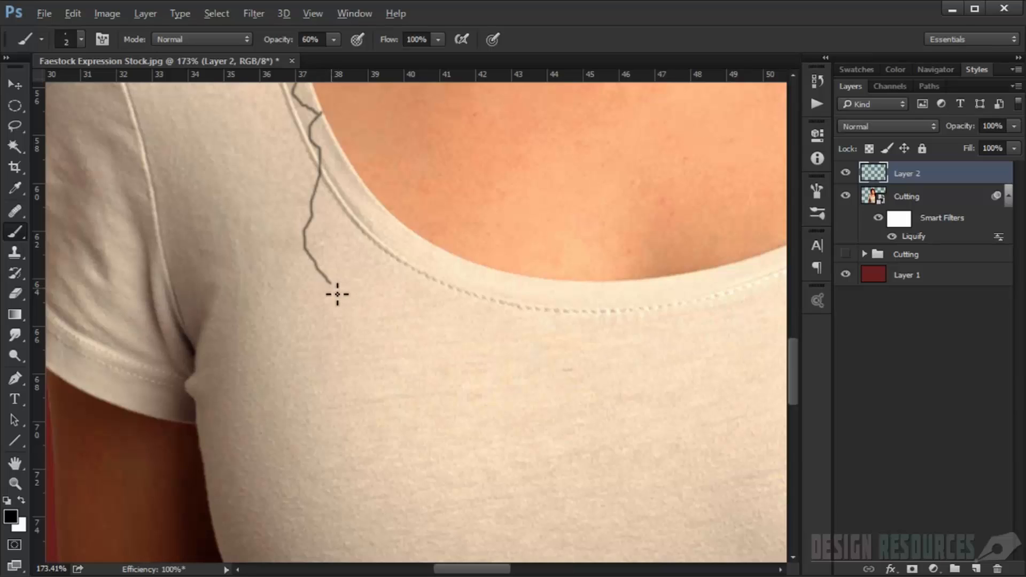
{"action": "left_click_drag", "start_coordinate": [330, 287], "coordinate": [419, 313]}
{"action": "left_click", "coordinate": [420, 318]}
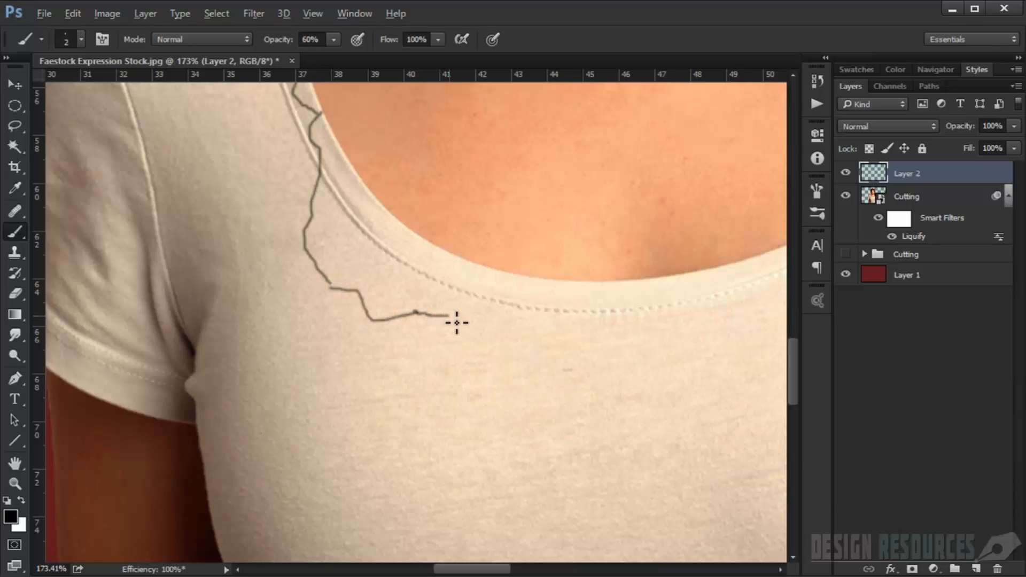
{"action": "left_click_drag", "start_coordinate": [481, 313], "coordinate": [347, 342]}
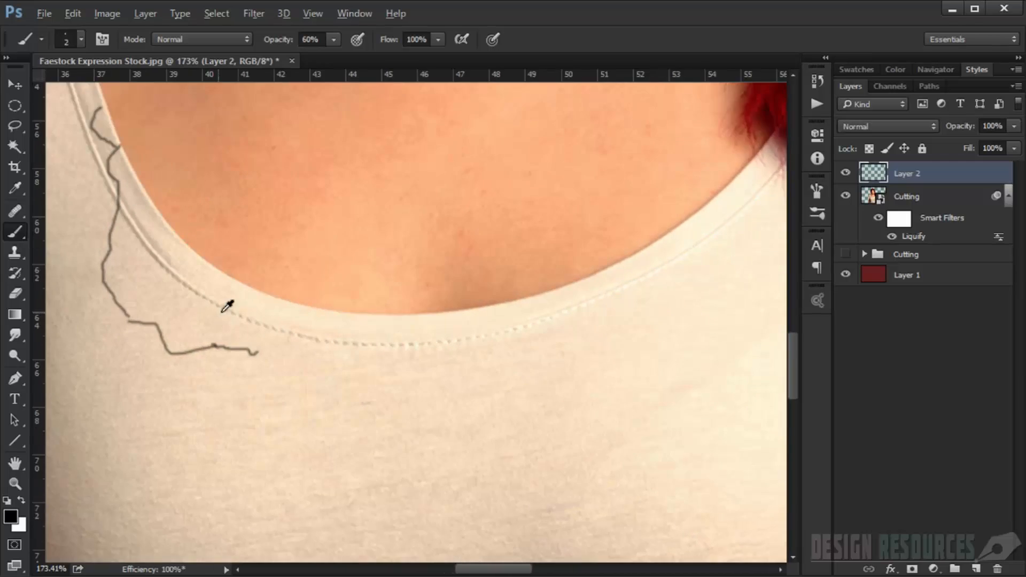
{"action": "scroll", "coordinate": [227, 305], "scroll_direction": "up", "scroll_amount": 2}
{"action": "mouse_move", "coordinate": [270, 365]}
{"action": "left_mouse_down"}
{"action": "mouse_move", "coordinate": [366, 373]}
{"action": "mouse_move", "coordinate": [361, 358]}
{"action": "mouse_move", "coordinate": [408, 321]}
{"action": "left_mouse_up"}
- Hide all layers except the Cutting smart object, stamp it to a new layer, hide the smart object and name the new layer Cutting
{"action": "scroll", "coordinate": [430, 312], "scroll_direction": "down", "scroll_amount": 4}
{"action": "scroll", "coordinate": [344, 339], "scroll_direction": "down", "scroll_amount": 2}
{"action": "scroll", "coordinate": [339, 350], "scroll_direction": "up", "scroll_amount": 1}
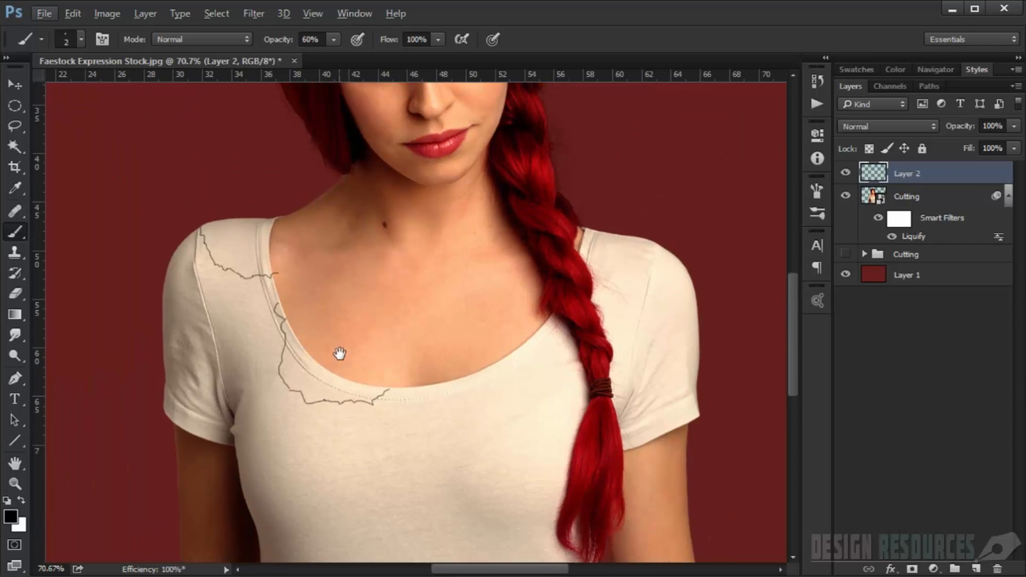
{"action": "scroll", "coordinate": [279, 297], "scroll_direction": "up", "scroll_amount": 4}
{"action": "scroll", "coordinate": [276, 296], "scroll_direction": "up", "scroll_amount": 1}
{"action": "left_click_drag", "start_coordinate": [251, 217], "coordinate": [126, 296]}
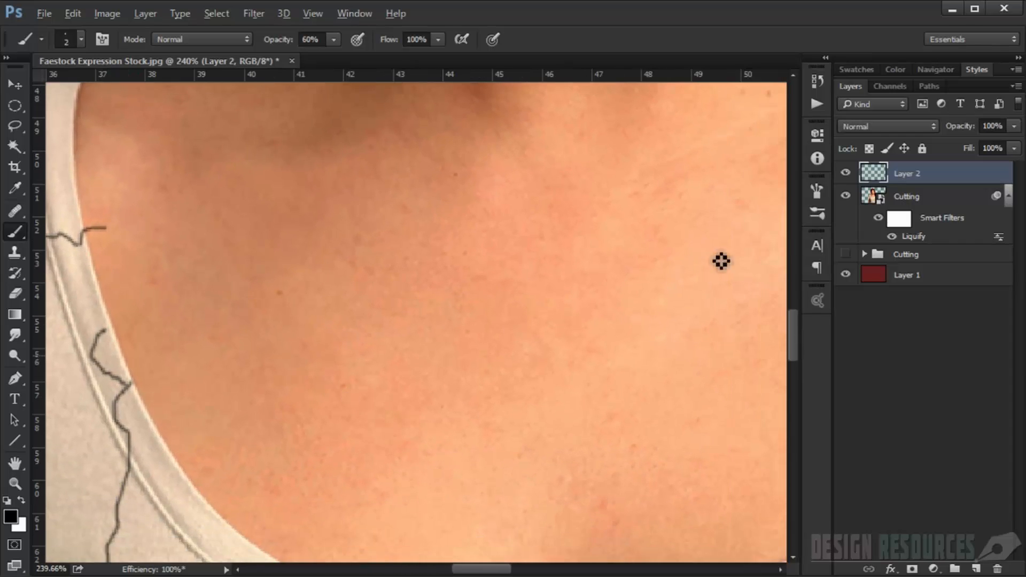
{"action": "left_click", "coordinate": [905, 197]}
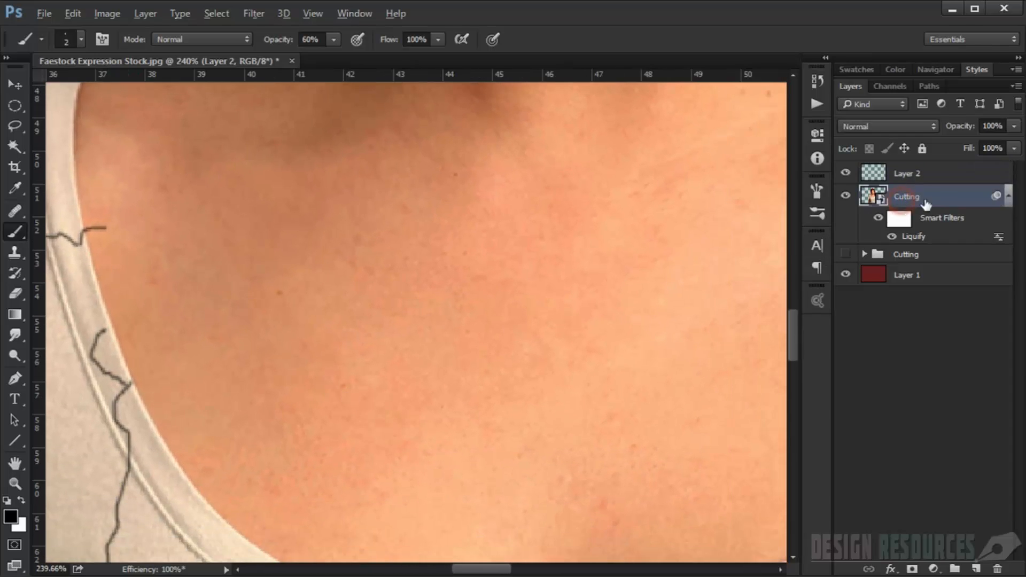
{"action": "left_click", "coordinate": [1010, 198]}
{"action": "left_click", "coordinate": [843, 175]}
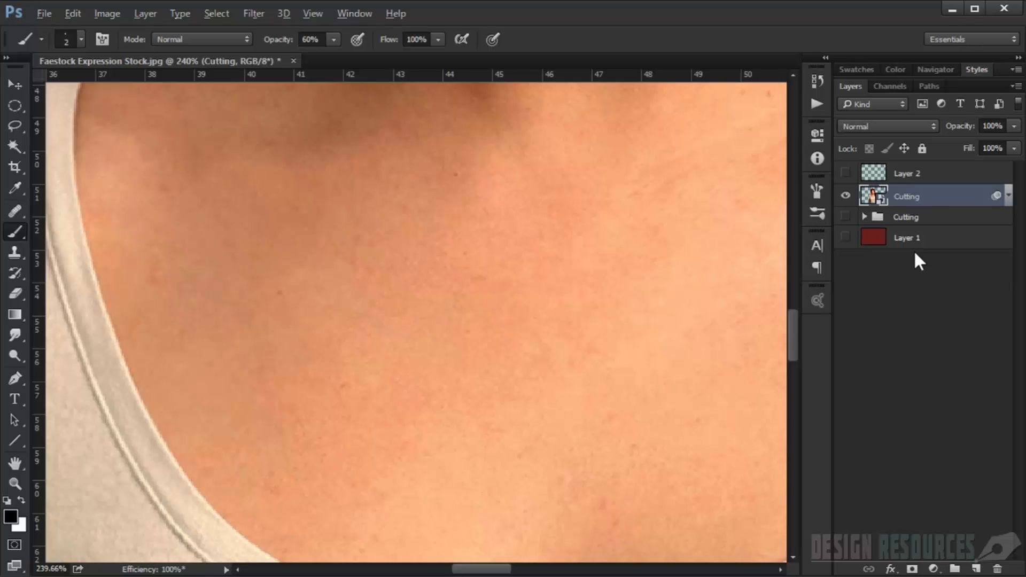
{"action": "key", "text": "ctrl+shift+alt+e"}
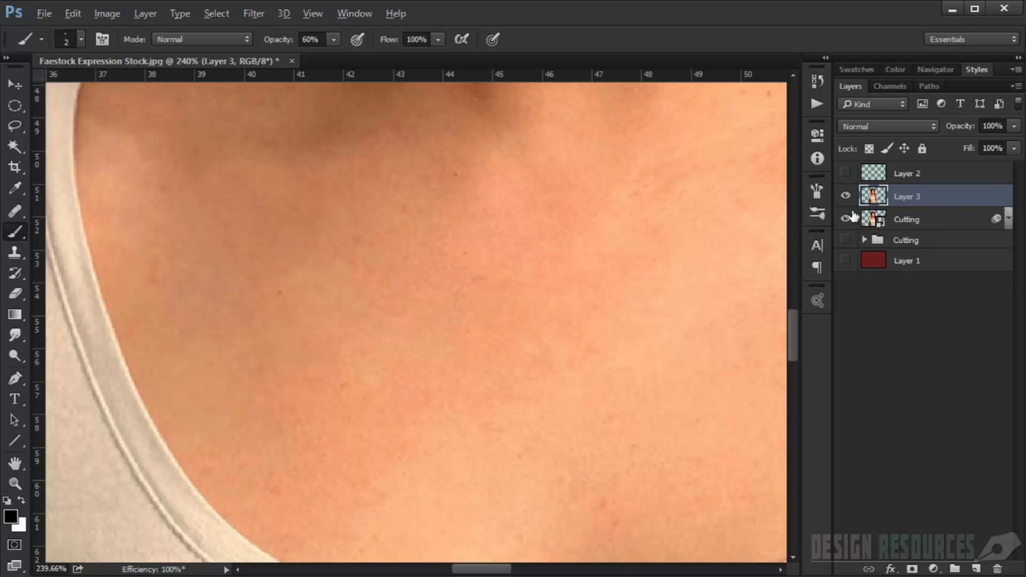
{"action": "double_click", "coordinate": [904, 196]}
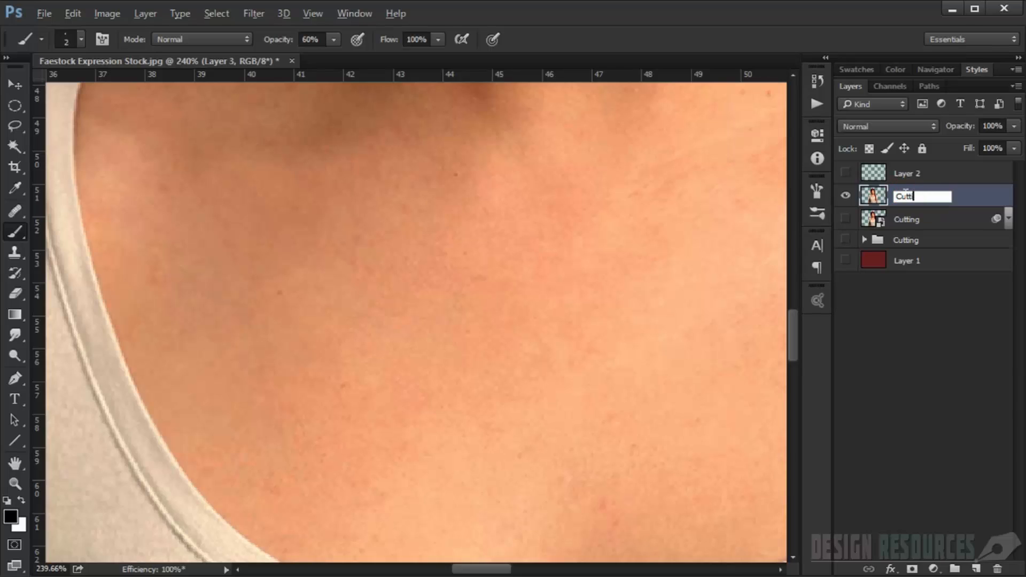
{"action": "key", "text": "Return"}
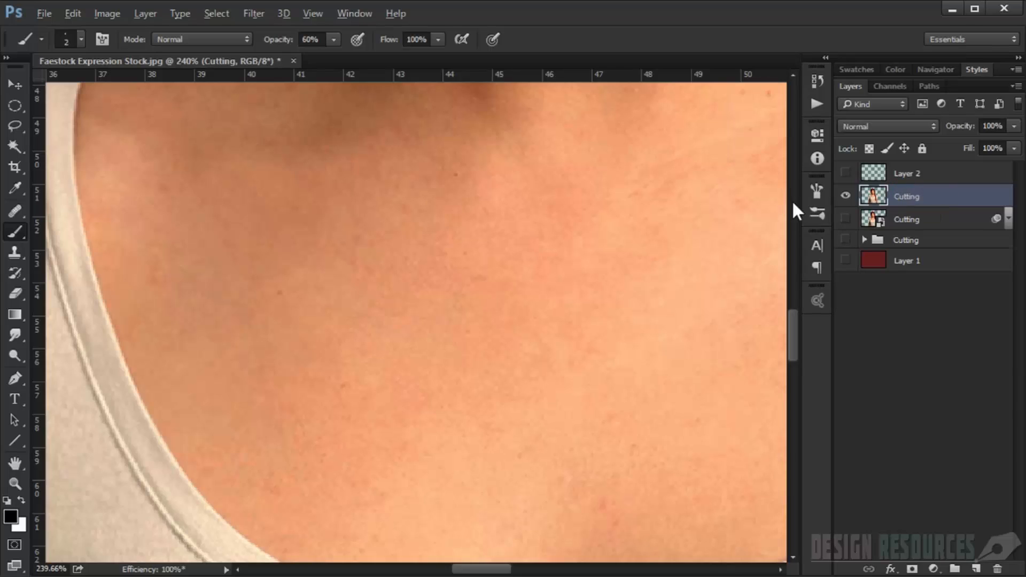
- Show Layer 2's tear lines again and duplicate the stamped Cutting layer, keeping the name Cutting copy
{"action": "scroll", "coordinate": [488, 258], "scroll_direction": "down", "scroll_amount": 5}
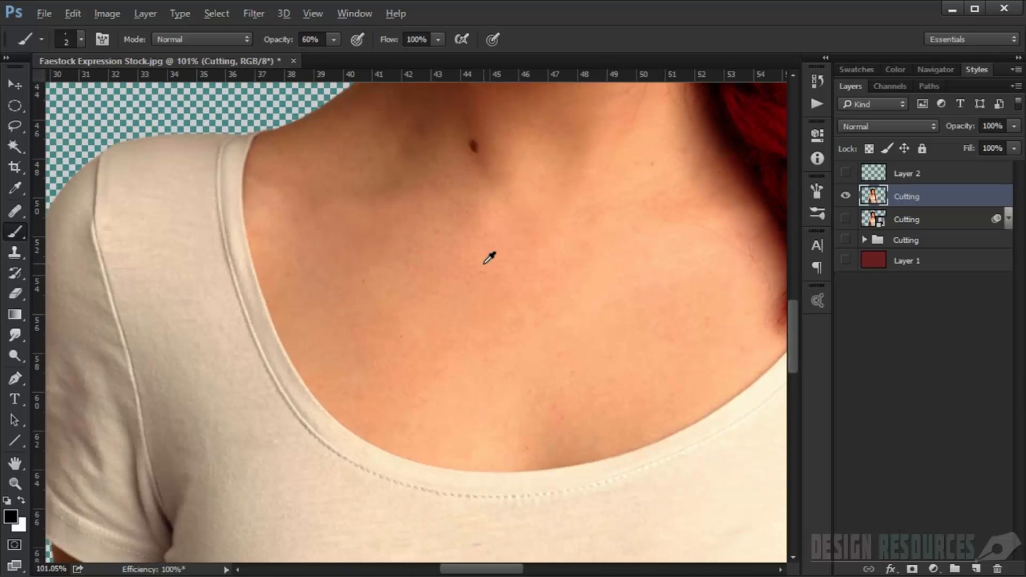
{"action": "left_click_drag", "start_coordinate": [303, 222], "coordinate": [232, 310]}
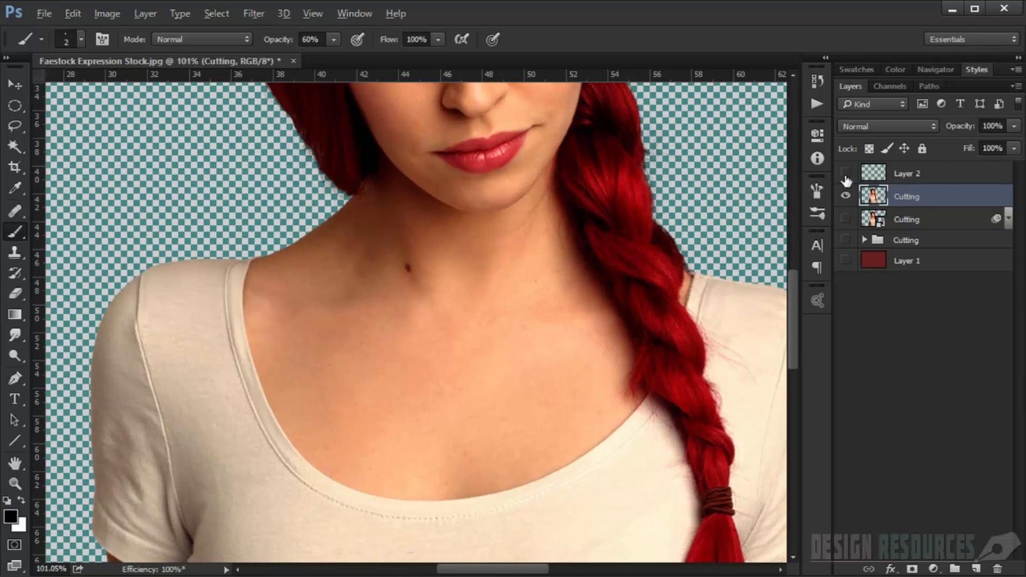
{"action": "left_click", "coordinate": [846, 173]}
{"action": "scroll", "coordinate": [700, 262], "scroll_direction": "down", "scroll_amount": 1}
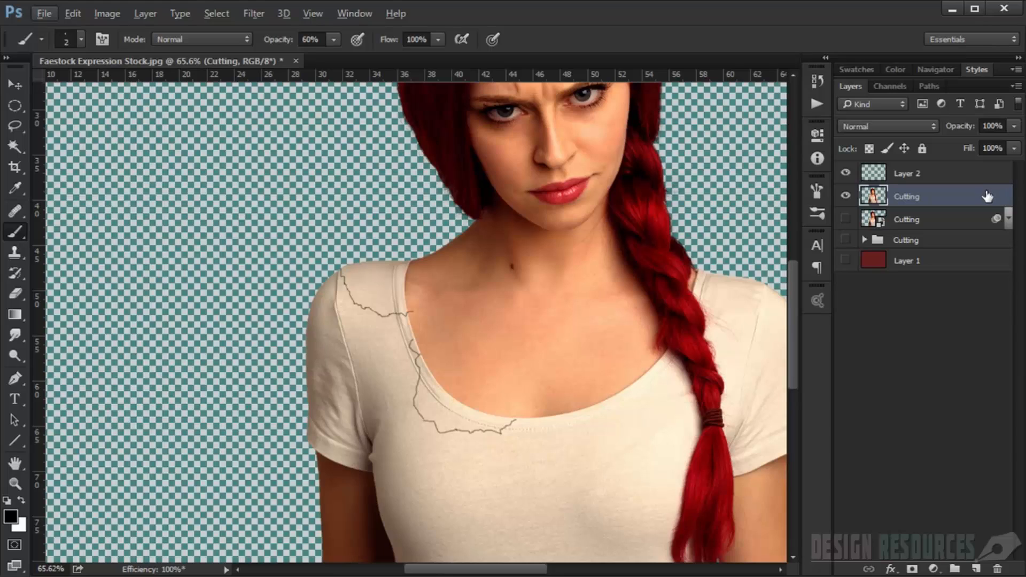
{"action": "key", "text": "ctrl+j"}
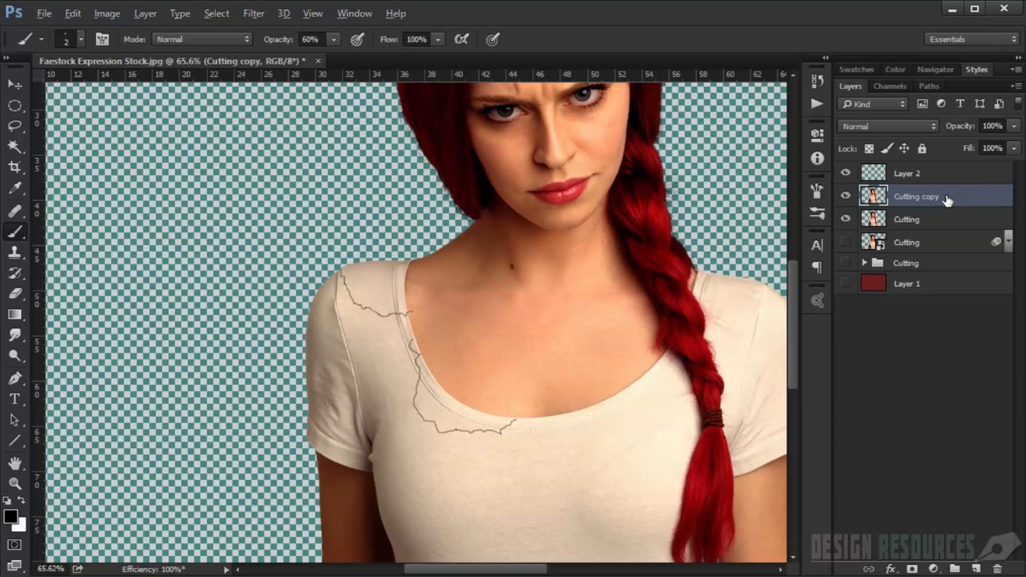
{"action": "double_click", "coordinate": [917, 197]}
{"action": "left_click", "coordinate": [955, 199]}
- Switch to the Lasso tool with 0 px feather for selecting chest skin on the Cutting copy layer
{"action": "scroll", "coordinate": [436, 283], "scroll_direction": "up", "scroll_amount": 5}
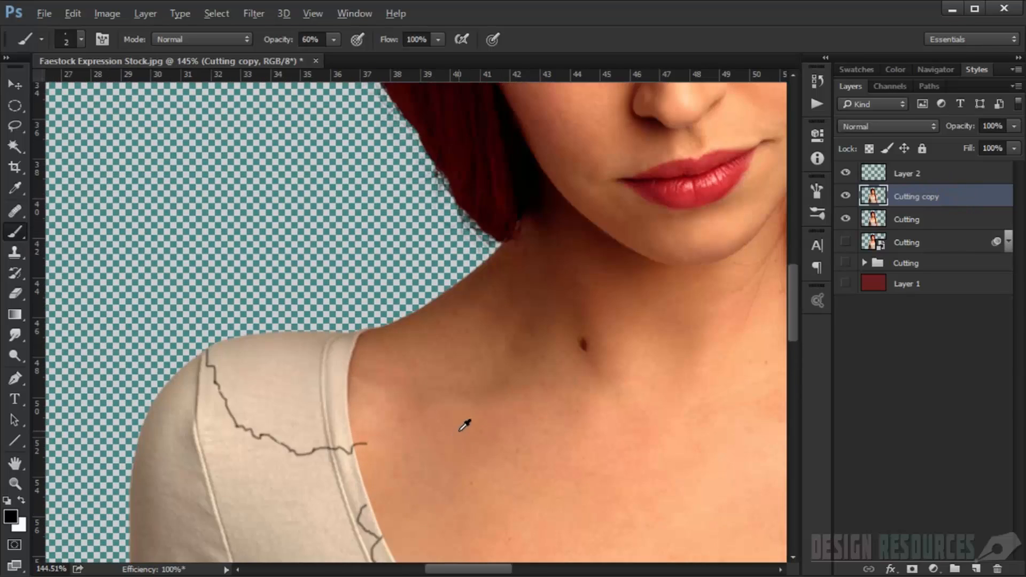
{"action": "left_click_drag", "start_coordinate": [442, 426], "coordinate": [358, 267]}
{"action": "left_click", "coordinate": [16, 104]}
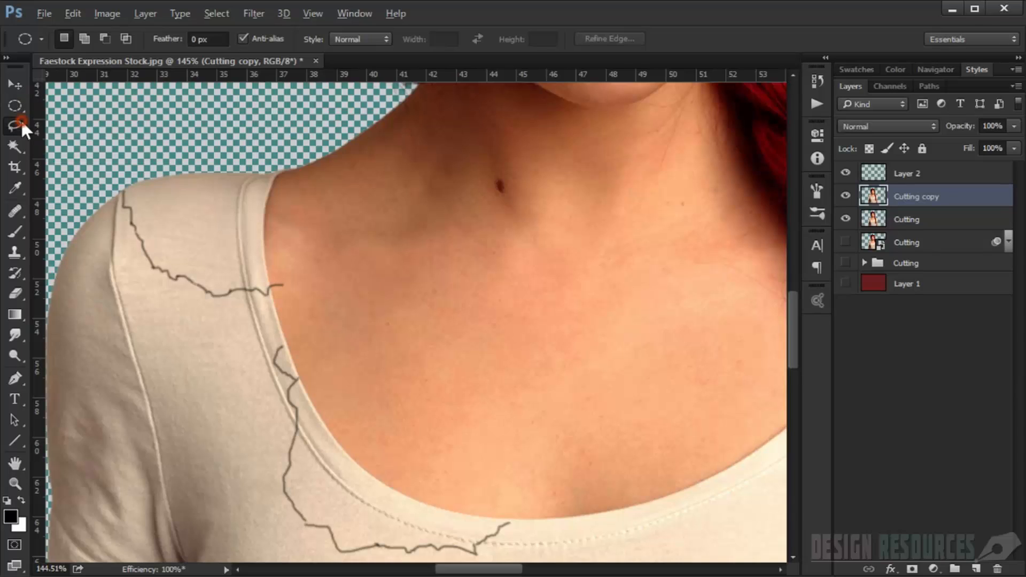
{"action": "left_click", "coordinate": [16, 124]}
{"action": "left_click", "coordinate": [109, 129]}
{"action": "scroll", "coordinate": [342, 278], "scroll_direction": "up", "scroll_amount": 3}
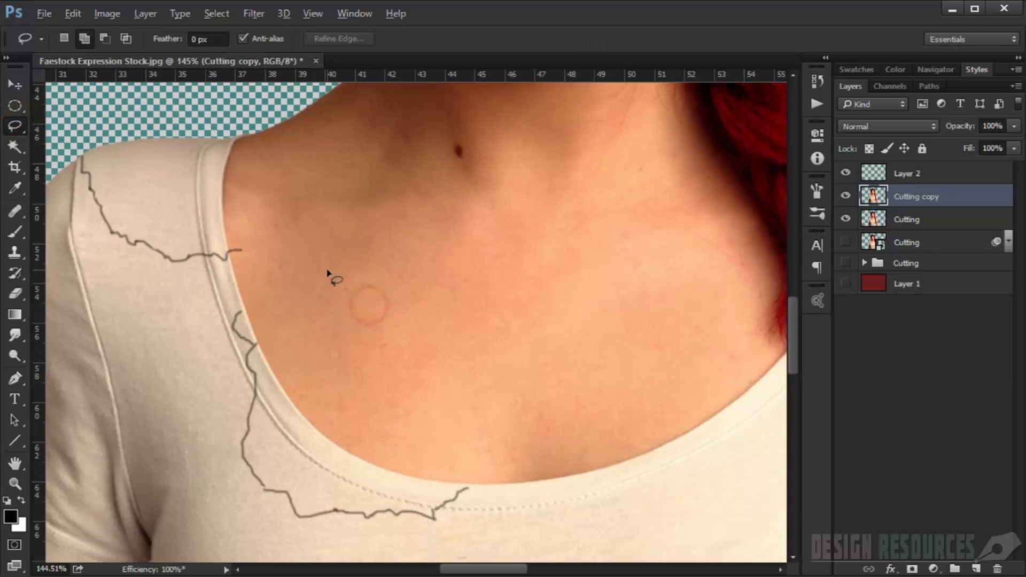
{"action": "mouse_move", "coordinate": [351, 241]}
{"action": "left_mouse_down"}
{"action": "mouse_move", "coordinate": [313, 262]}
{"action": "mouse_move", "coordinate": [287, 321]}
{"action": "mouse_move", "coordinate": [346, 420]}
{"action": "mouse_move", "coordinate": [407, 471]}
{"action": "left_mouse_up"}
{"action": "left_click", "coordinate": [450, 270]}
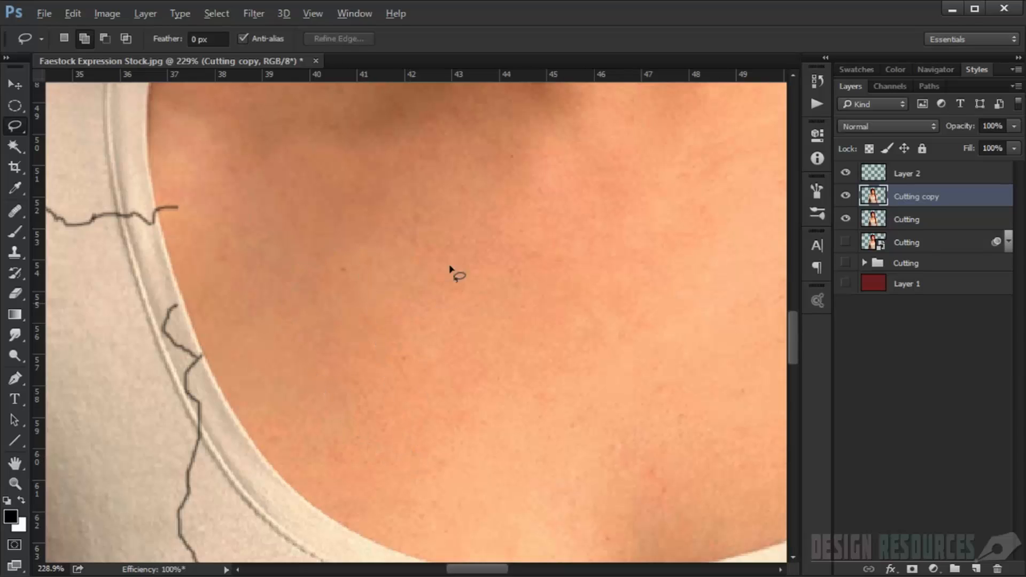
{"action": "left_click_drag", "start_coordinate": [412, 203], "coordinate": [349, 195]}
{"action": "key", "text": "ctrl+d"}
- Lasso a large rounded patch of bare chest skin inside the neckline and copy it to a new layer
{"action": "scroll", "coordinate": [519, 192], "scroll_direction": "down", "scroll_amount": 8}
{"action": "left_click", "coordinate": [500, 166]}
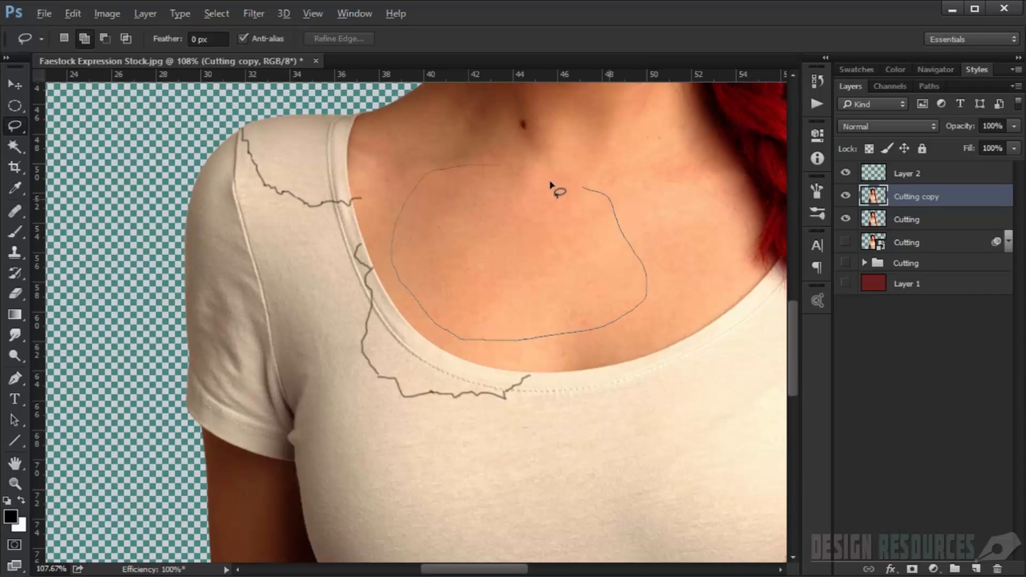
{"action": "left_click_drag", "start_coordinate": [502, 167], "coordinate": [501, 166]}
{"action": "scroll", "coordinate": [531, 214], "scroll_direction": "up", "scroll_amount": 3}
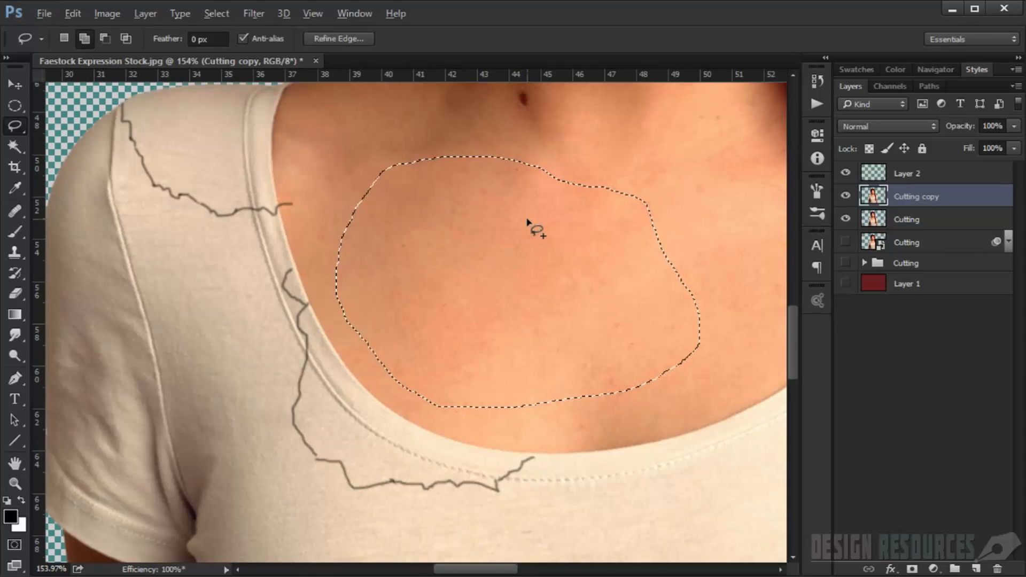
{"action": "key", "text": "ctrl+j"}
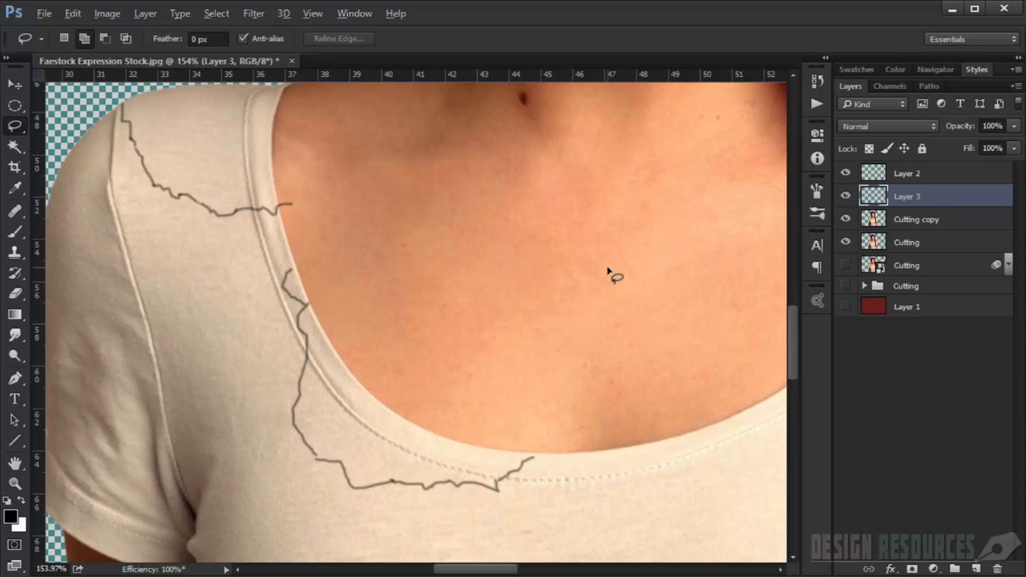
- Move the skin patch over the collar so it covers the lower tear outline, and fine-tune its placement with Free Transform
{"action": "scroll", "coordinate": [569, 261], "scroll_direction": "down", "scroll_amount": 2}
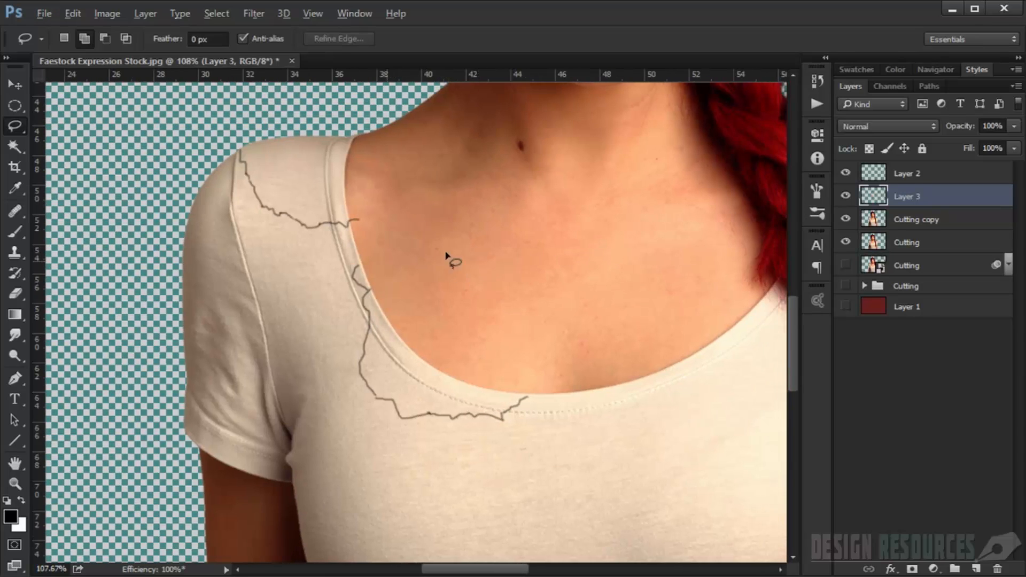
{"action": "left_click", "coordinate": [20, 83]}
{"action": "left_click_drag", "start_coordinate": [480, 273], "coordinate": [416, 341]}
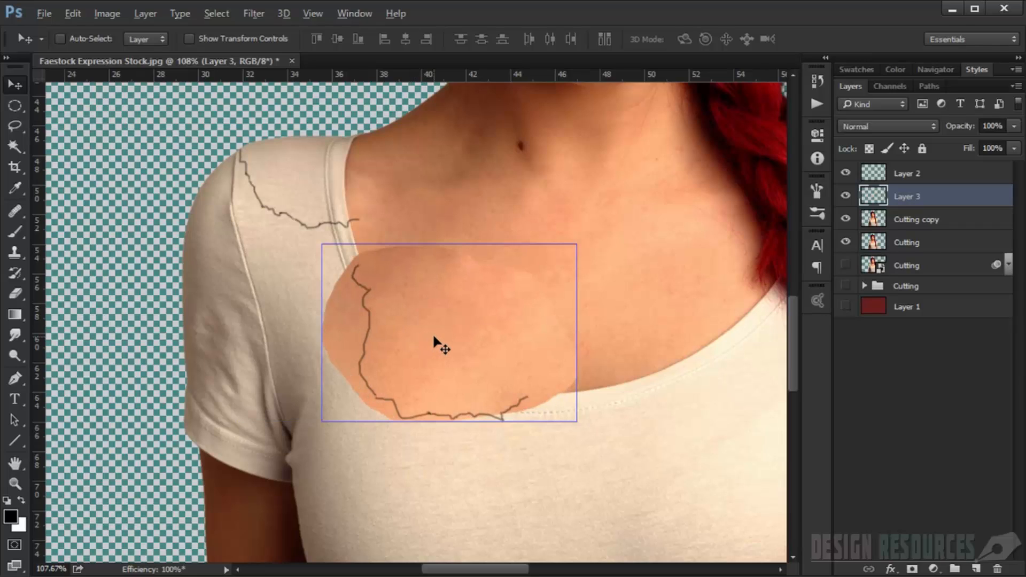
{"action": "key", "text": "ctrl+t"}
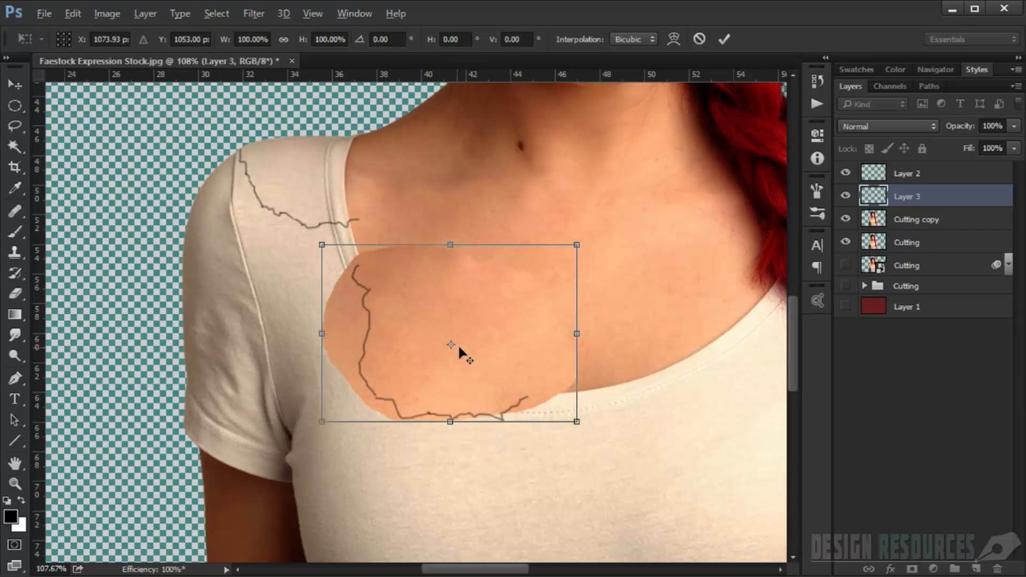
{"action": "left_click_drag", "start_coordinate": [459, 347], "coordinate": [429, 333]}
{"action": "key", "text": "Return"}
- Add a layer mask to Layer 3, which holds the skin patch
{"action": "scroll", "coordinate": [463, 344], "scroll_direction": "up", "scroll_amount": 3}
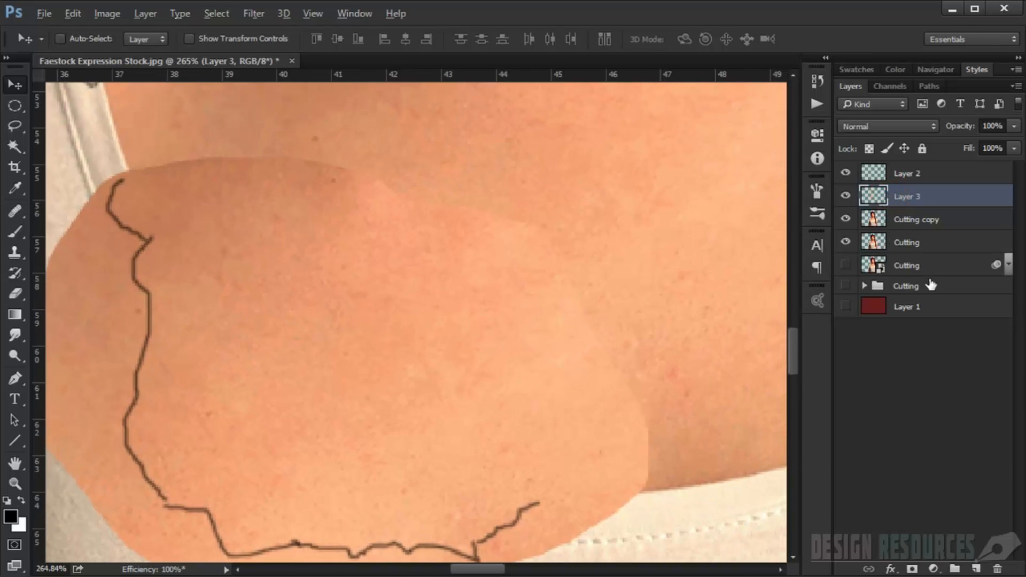
{"action": "left_click", "coordinate": [912, 570]}
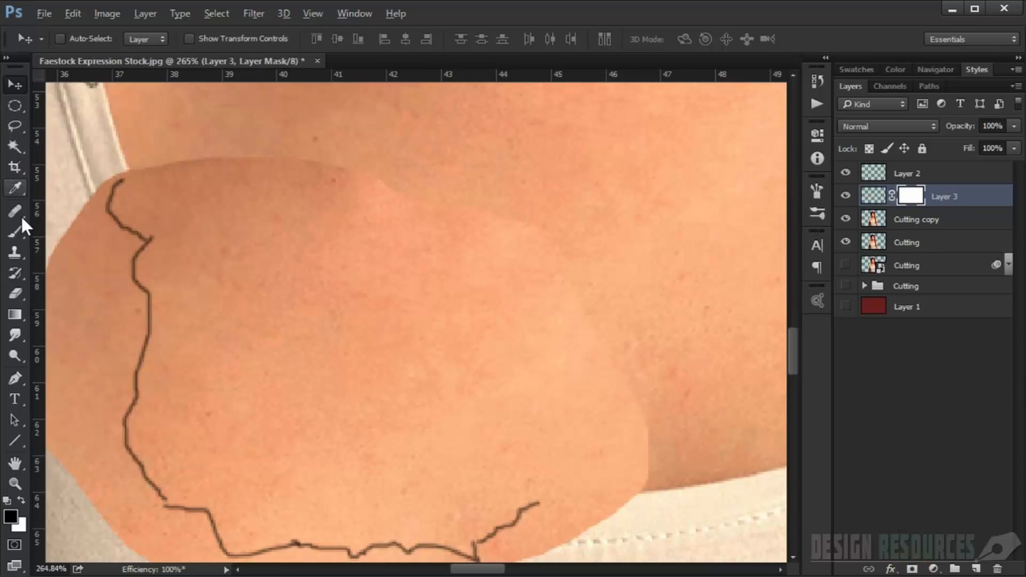
- Mask away the skin patch over the collar beside the tear's upper end, using a 19 px black brush at 60% opacity
{"action": "left_click", "coordinate": [15, 231]}
{"action": "scroll", "coordinate": [137, 246], "scroll_direction": "up", "scroll_amount": 2}
{"action": "scroll", "coordinate": [131, 253], "scroll_direction": "up", "scroll_amount": 1}
{"action": "left_click_drag", "start_coordinate": [129, 252], "coordinate": [152, 260]}
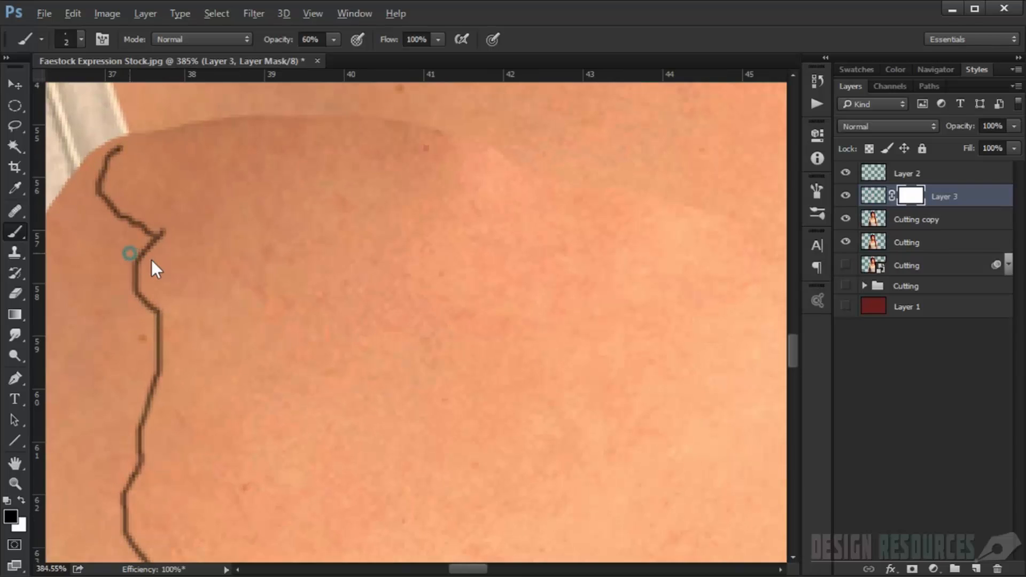
{"action": "left_click_drag", "start_coordinate": [140, 185], "coordinate": [190, 231]}
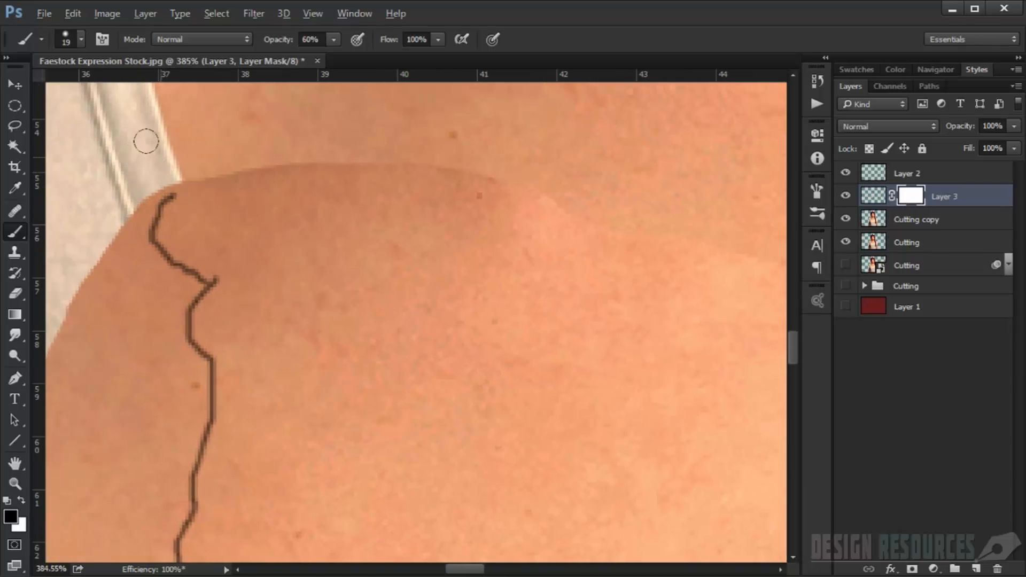
{"action": "mouse_move", "coordinate": [133, 153]}
{"action": "left_mouse_down"}
{"action": "mouse_move", "coordinate": [105, 189]}
{"action": "mouse_move", "coordinate": [133, 156]}
{"action": "left_mouse_up"}
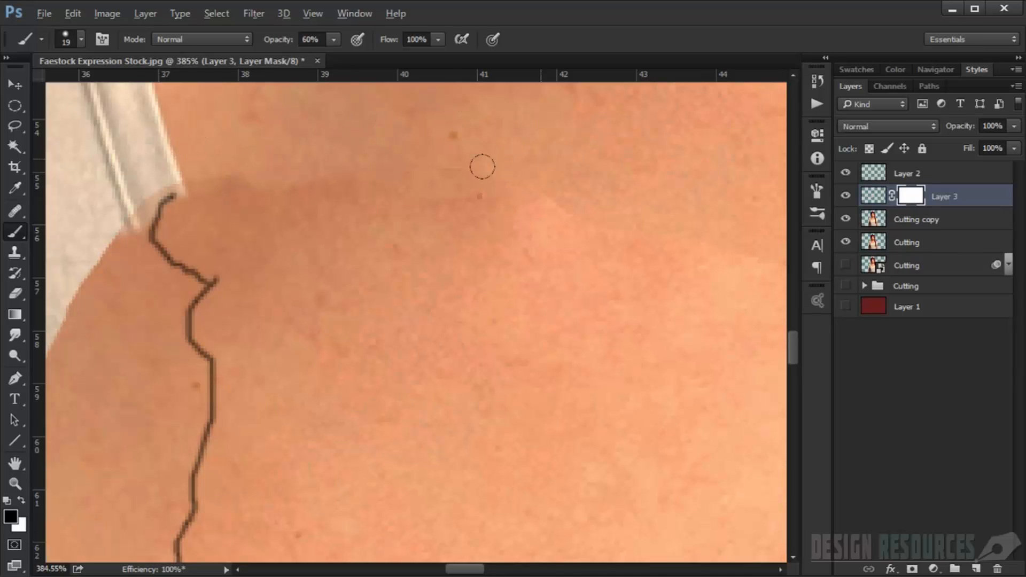
- Blend the patch's upper edge into the chest skin on Layer 3's mask, enlarging the brush to 36 px
{"action": "mouse_move", "coordinate": [392, 154]}
{"action": "left_mouse_down"}
{"action": "mouse_move", "coordinate": [328, 133]}
{"action": "mouse_move", "coordinate": [229, 170]}
{"action": "left_mouse_up"}
{"action": "mouse_move", "coordinate": [361, 163]}
{"action": "left_mouse_down"}
{"action": "mouse_move", "coordinate": [556, 191]}
{"action": "mouse_move", "coordinate": [566, 207]}
{"action": "mouse_move", "coordinate": [511, 223]}
{"action": "mouse_move", "coordinate": [530, 239]}
{"action": "left_mouse_up"}
{"action": "scroll", "coordinate": [611, 203], "scroll_direction": "down", "scroll_amount": 3}
{"action": "scroll", "coordinate": [520, 248], "scroll_direction": "up", "scroll_amount": 3}
{"action": "mouse_move", "coordinate": [412, 200]}
{"action": "left_mouse_down"}
{"action": "mouse_move", "coordinate": [554, 164]}
{"action": "mouse_move", "coordinate": [655, 235]}
{"action": "left_mouse_up"}
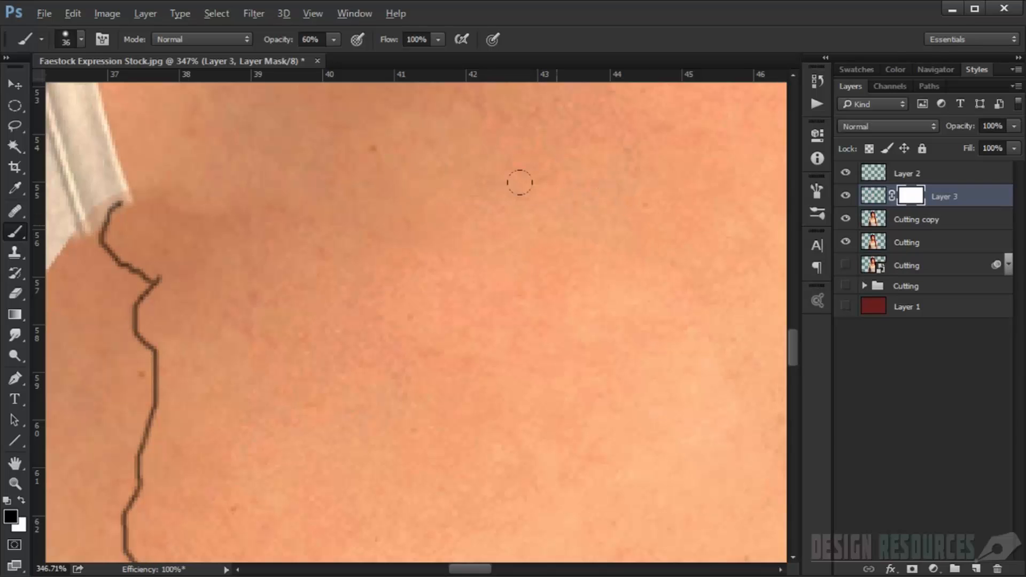
{"action": "left_click_drag", "start_coordinate": [602, 297], "coordinate": [369, 149]}
- Soften the patch's edge toward the bare chest and fade the skin spilling over the shirt below the outline
{"action": "scroll", "coordinate": [423, 134], "scroll_direction": "down", "scroll_amount": 5}
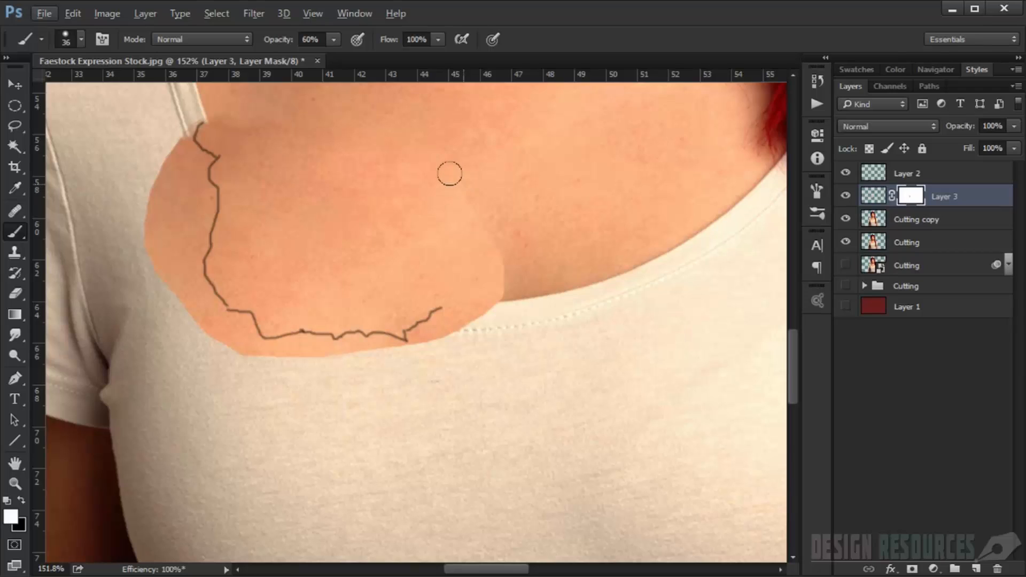
{"action": "left_click_drag", "start_coordinate": [449, 172], "coordinate": [463, 172]}
{"action": "mouse_move", "coordinate": [482, 212]}
{"action": "left_mouse_down"}
{"action": "mouse_move", "coordinate": [486, 282]}
{"action": "mouse_move", "coordinate": [457, 322]}
{"action": "mouse_move", "coordinate": [335, 362]}
{"action": "mouse_move", "coordinate": [160, 363]}
{"action": "left_mouse_up"}
{"action": "mouse_move", "coordinate": [478, 179]}
{"action": "left_mouse_down"}
{"action": "mouse_move", "coordinate": [471, 247]}
{"action": "mouse_move", "coordinate": [454, 354]}
{"action": "mouse_move", "coordinate": [465, 308]}
{"action": "left_mouse_up"}
{"action": "left_click_drag", "start_coordinate": [419, 200], "coordinate": [460, 280]}
- Fade the excess skin on the shirt beside the tear's long vertical outline with a smaller mask brush
{"action": "scroll", "coordinate": [376, 222], "scroll_direction": "up", "scroll_amount": 2}
{"action": "scroll", "coordinate": [280, 134], "scroll_direction": "up", "scroll_amount": 1}
{"action": "mouse_move", "coordinate": [274, 147]}
{"action": "left_mouse_down"}
{"action": "mouse_move", "coordinate": [152, 208]}
{"action": "mouse_move", "coordinate": [117, 261]}
{"action": "mouse_move", "coordinate": [109, 302]}
{"action": "left_mouse_up"}
{"action": "left_click_drag", "start_coordinate": [65, 246], "coordinate": [41, 240]}
{"action": "mouse_move", "coordinate": [108, 245]}
{"action": "left_mouse_down"}
{"action": "mouse_move", "coordinate": [109, 220]}
{"action": "mouse_move", "coordinate": [141, 257]}
{"action": "mouse_move", "coordinate": [129, 230]}
{"action": "mouse_move", "coordinate": [155, 245]}
{"action": "mouse_move", "coordinate": [112, 268]}
{"action": "mouse_move", "coordinate": [111, 375]}
{"action": "mouse_move", "coordinate": [132, 402]}
{"action": "mouse_move", "coordinate": [142, 281]}
{"action": "mouse_move", "coordinate": [159, 316]}
{"action": "mouse_move", "coordinate": [143, 448]}
{"action": "mouse_move", "coordinate": [102, 327]}
{"action": "mouse_move", "coordinate": [90, 392]}
{"action": "mouse_move", "coordinate": [133, 477]}
{"action": "mouse_move", "coordinate": [180, 518]}
{"action": "mouse_move", "coordinate": [92, 367]}
{"action": "mouse_move", "coordinate": [96, 397]}
{"action": "left_mouse_up"}
- Set the brush opacity to 100% and mask out the skin surrounding the tear outline with a 34 px brush
{"action": "left_click_drag", "start_coordinate": [284, 45], "coordinate": [440, 59]}
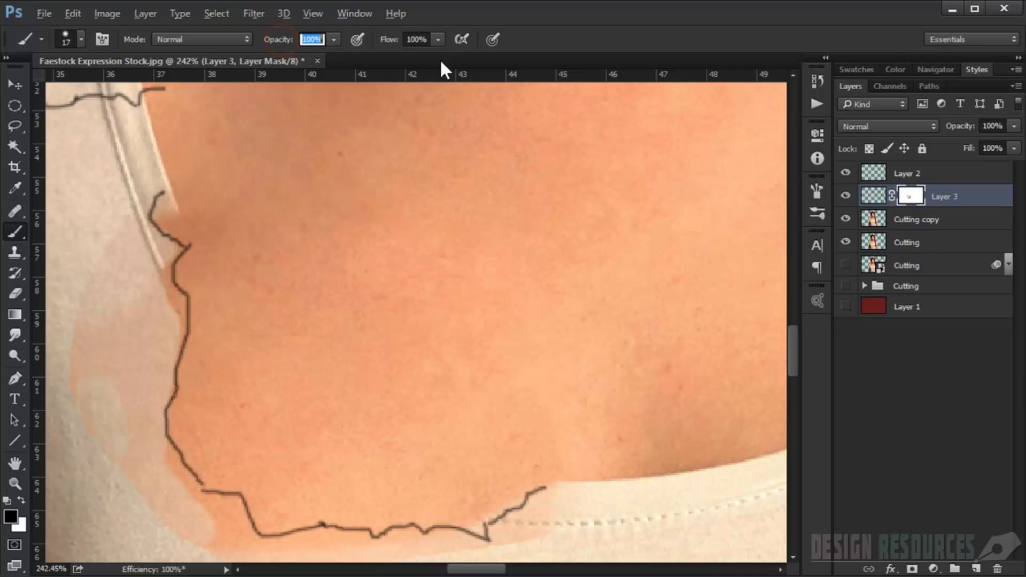
{"action": "left_click_drag", "start_coordinate": [309, 245], "coordinate": [377, 197]}
{"action": "mouse_move", "coordinate": [172, 202]}
{"action": "left_mouse_down"}
{"action": "mouse_move", "coordinate": [157, 303]}
{"action": "mouse_move", "coordinate": [178, 316]}
{"action": "left_mouse_up"}
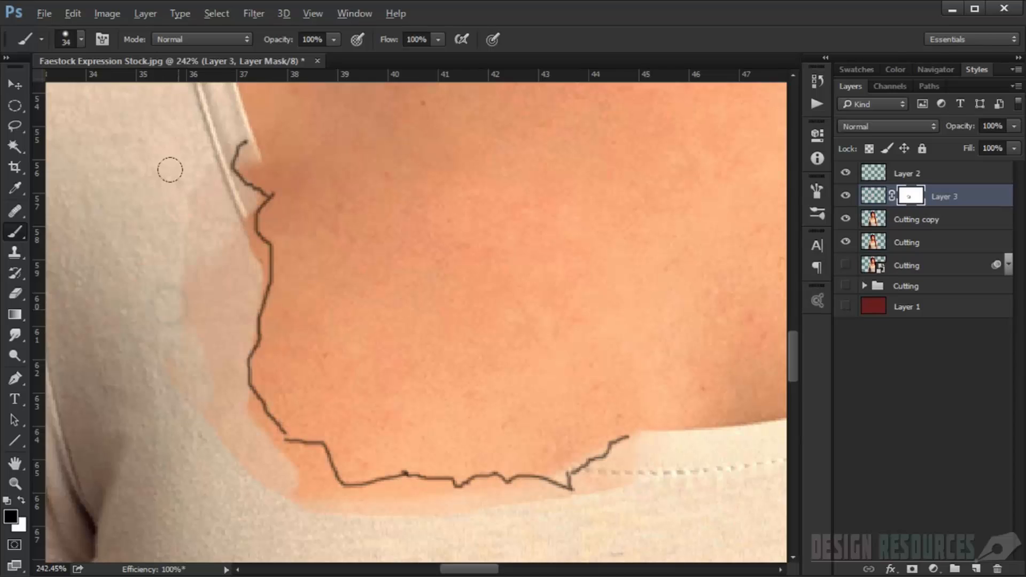
{"action": "left_click_drag", "start_coordinate": [189, 165], "coordinate": [179, 222]}
{"action": "mouse_move", "coordinate": [200, 256]}
{"action": "left_mouse_down"}
{"action": "mouse_move", "coordinate": [178, 344]}
{"action": "mouse_move", "coordinate": [174, 417]}
{"action": "mouse_move", "coordinate": [229, 498]}
{"action": "mouse_move", "coordinate": [256, 494]}
{"action": "mouse_move", "coordinate": [241, 477]}
{"action": "mouse_move", "coordinate": [308, 508]}
{"action": "mouse_move", "coordinate": [359, 514]}
{"action": "mouse_move", "coordinate": [399, 492]}
{"action": "mouse_move", "coordinate": [343, 496]}
{"action": "left_mouse_up"}
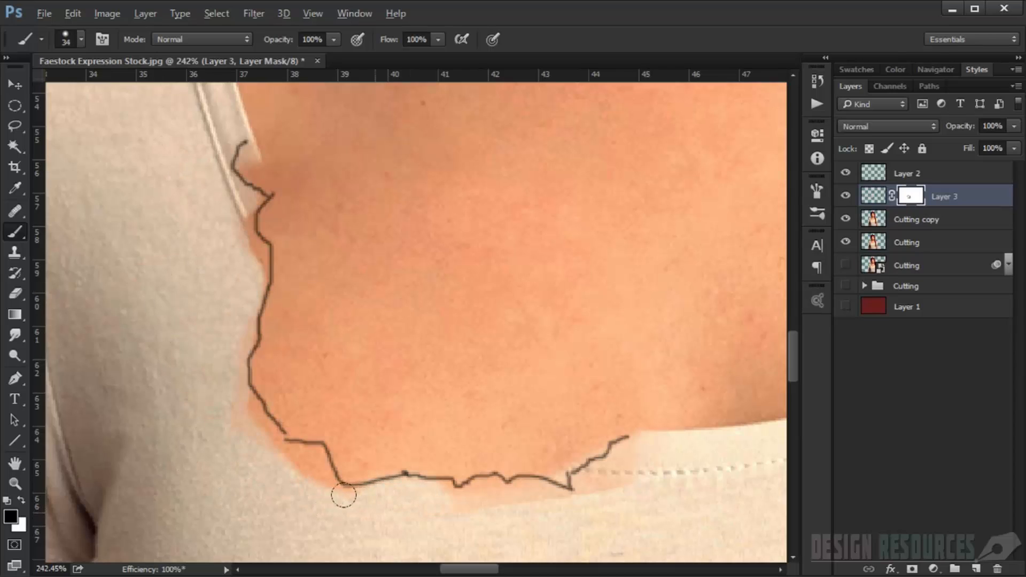
{"action": "mouse_move", "coordinate": [456, 499]}
{"action": "left_mouse_down"}
{"action": "mouse_move", "coordinate": [527, 499]}
{"action": "mouse_move", "coordinate": [584, 481]}
{"action": "mouse_move", "coordinate": [637, 442]}
{"action": "left_mouse_up"}
- Restore the skin inside the collar notch by painting white on Layer 3's mask with a 13 px brush
{"action": "left_click_drag", "start_coordinate": [421, 261], "coordinate": [448, 380]}
{"action": "scroll", "coordinate": [268, 250], "scroll_direction": "up", "scroll_amount": 9}
{"action": "scroll", "coordinate": [348, 281], "scroll_direction": "down", "scroll_amount": 3}
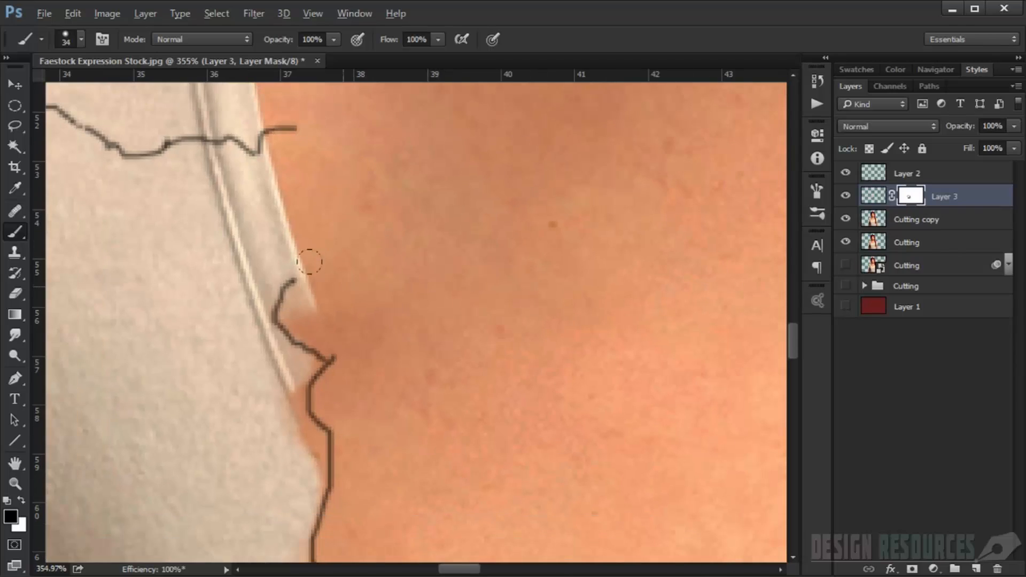
{"action": "left_click_drag", "start_coordinate": [351, 299], "coordinate": [318, 294]}
{"action": "key", "text": "x"}
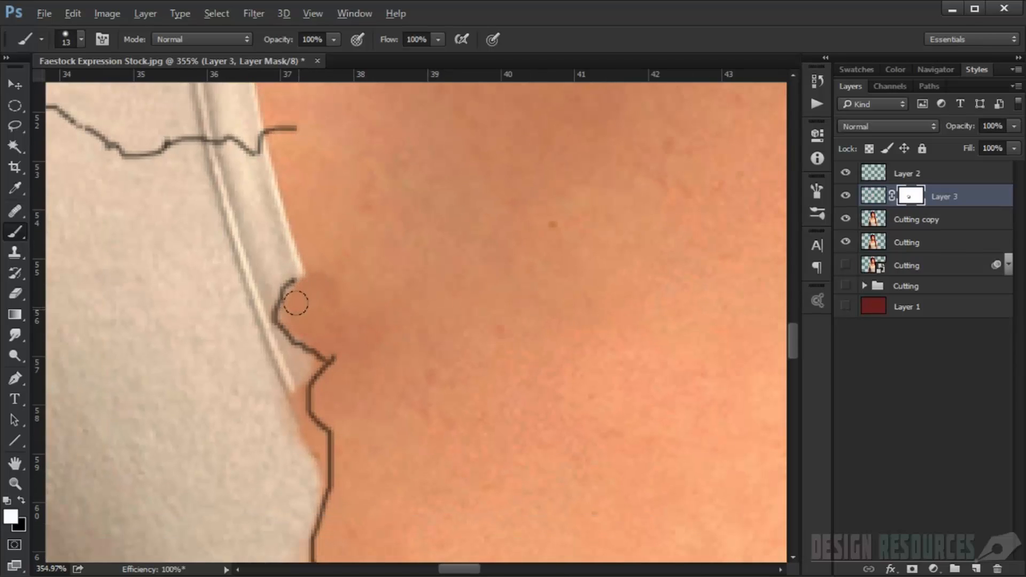
- Set the brush hardness to 77% and fill the notch with skin up to the sketched line
{"action": "right_click", "coordinate": [317, 300]}
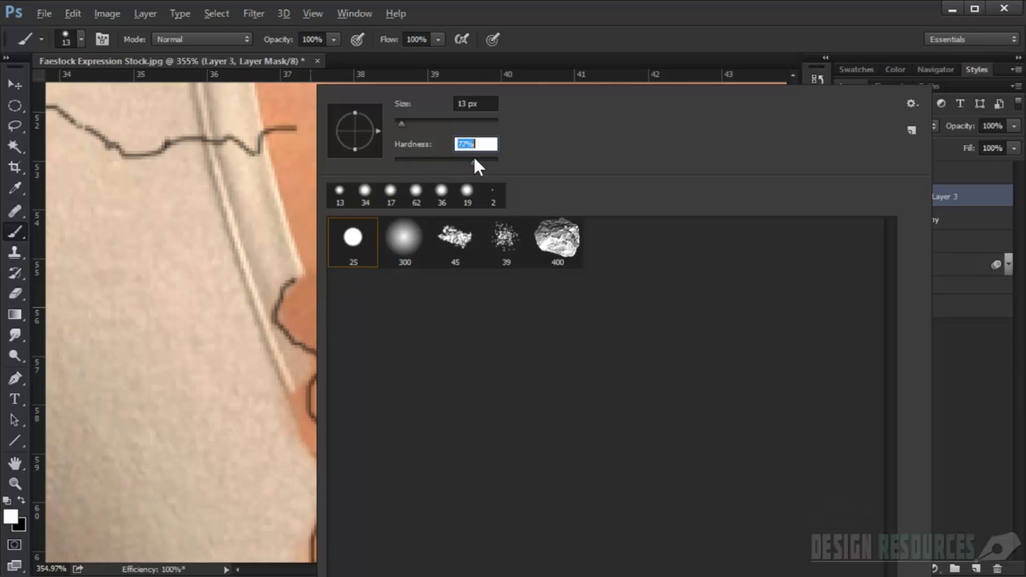
{"action": "key", "text": "Return"}
{"action": "scroll", "coordinate": [323, 297], "scroll_direction": "up", "scroll_amount": 2}
{"action": "scroll", "coordinate": [323, 297], "scroll_direction": "down", "scroll_amount": 2}
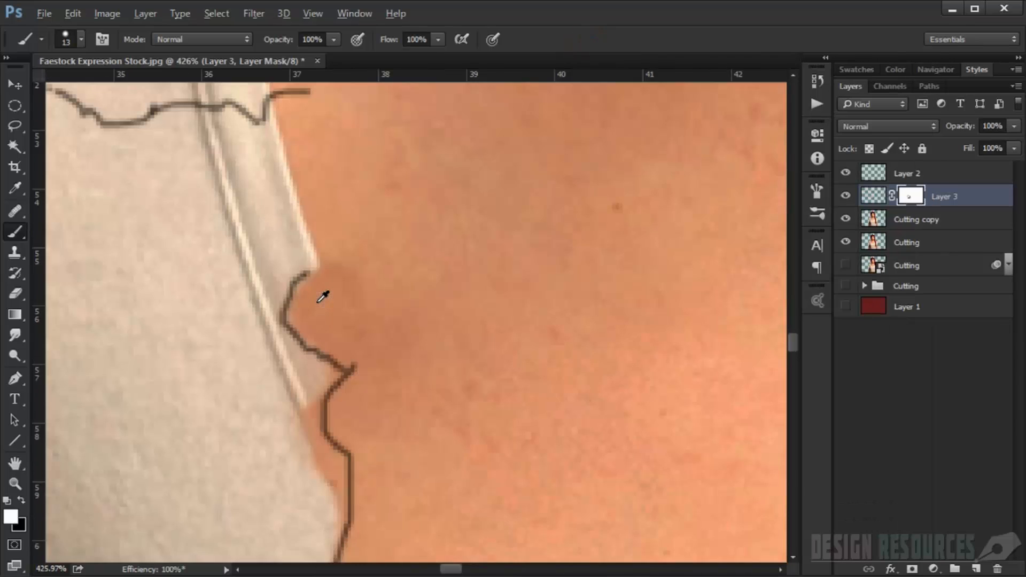
{"action": "left_click_drag", "start_coordinate": [321, 278], "coordinate": [318, 294]}
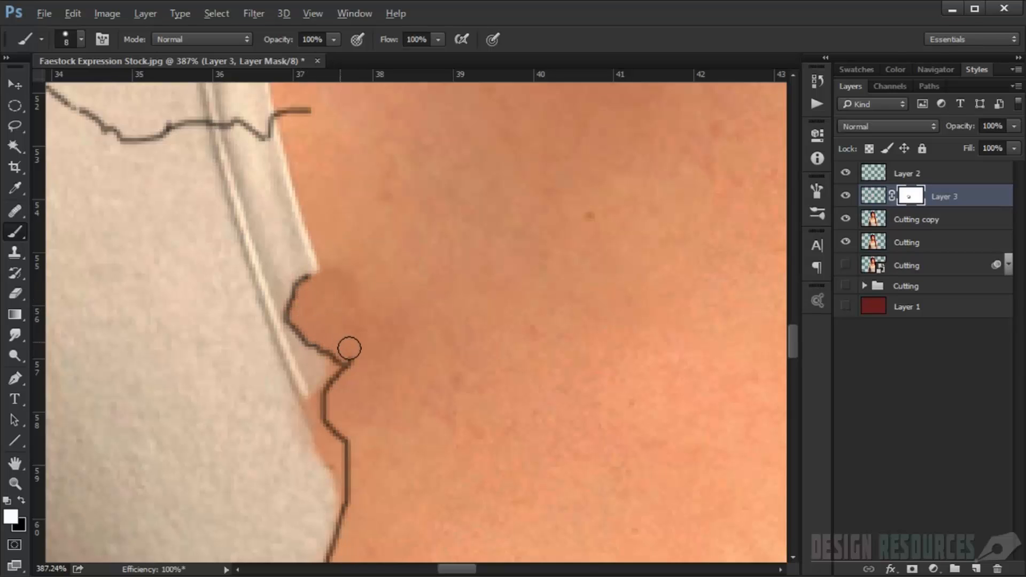
- Mask out the skin outside the notch and along the collar seam with black, reducing the brush from 8 to 5 px
{"action": "key", "text": "x"}
{"action": "mouse_move", "coordinate": [320, 362]}
{"action": "left_mouse_down"}
{"action": "mouse_move", "coordinate": [308, 426]}
{"action": "mouse_move", "coordinate": [333, 453]}
{"action": "mouse_move", "coordinate": [331, 489]}
{"action": "left_mouse_up"}
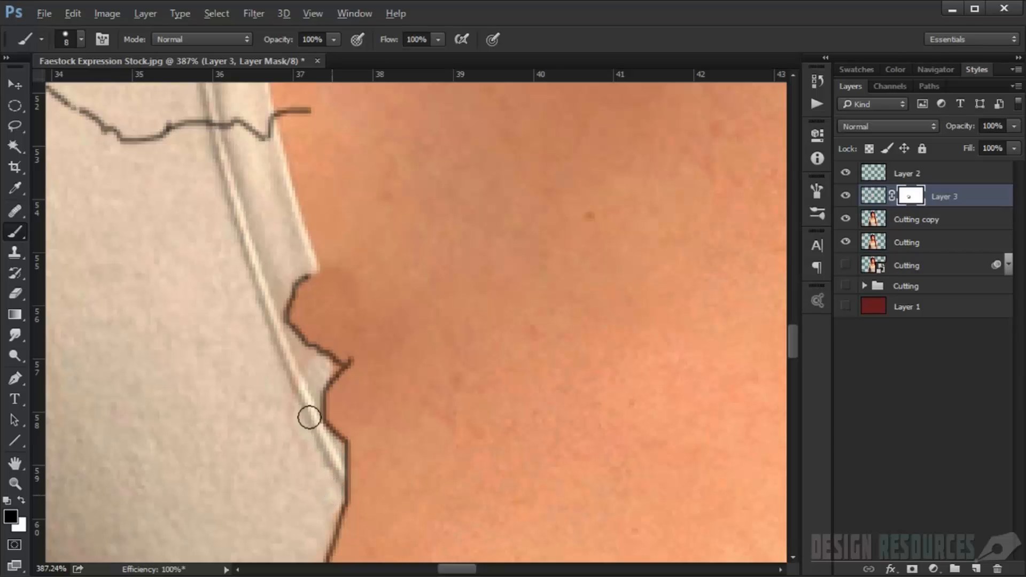
{"action": "mouse_move", "coordinate": [309, 416]}
{"action": "left_mouse_down"}
{"action": "mouse_move", "coordinate": [301, 364]}
{"action": "mouse_move", "coordinate": [285, 344]}
{"action": "mouse_move", "coordinate": [315, 365]}
{"action": "left_mouse_up"}
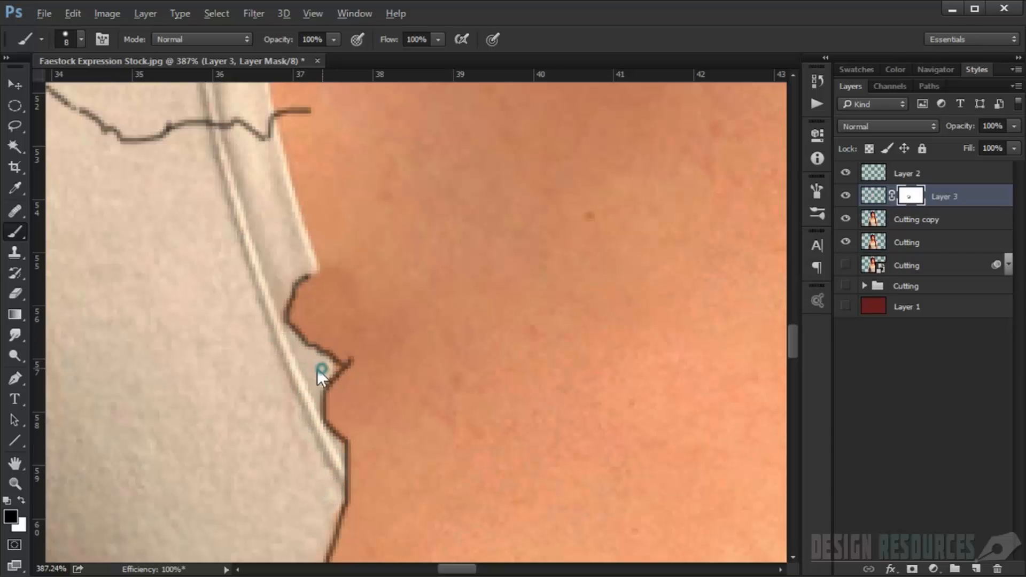
{"action": "key", "text": "bracketleft"}
{"action": "key", "text": "bracketleft"}
{"action": "key", "text": "bracketleft"}
{"action": "mouse_move", "coordinate": [289, 334]}
{"action": "left_mouse_down"}
{"action": "mouse_move", "coordinate": [294, 284]}
{"action": "mouse_move", "coordinate": [322, 265]}
{"action": "left_mouse_up"}
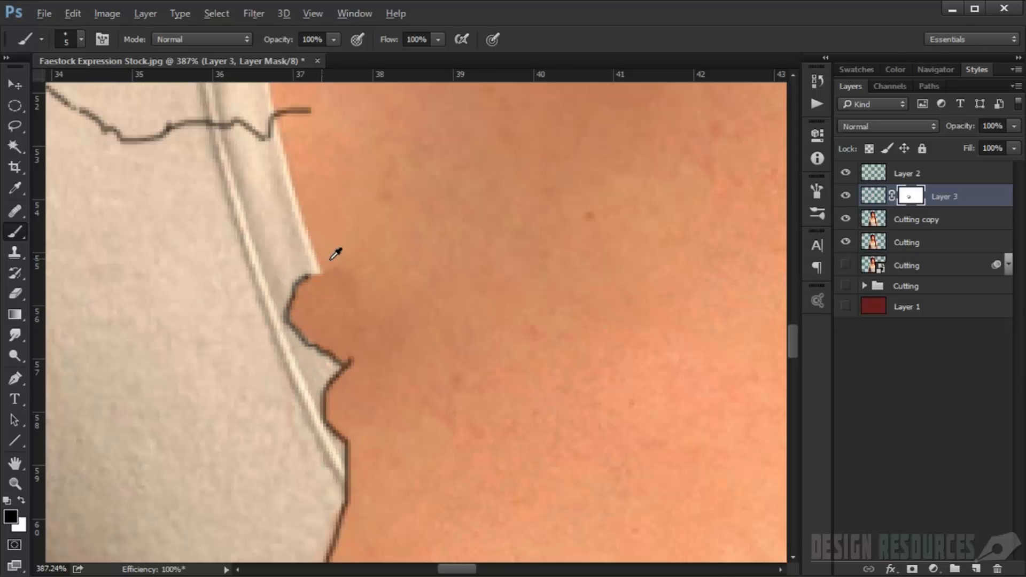
- Trim the skin outside the tear's side outline down to its stepped lower corner with a 9 px black brush
{"action": "scroll", "coordinate": [331, 259], "scroll_direction": "down", "scroll_amount": 6}
{"action": "left_click_drag", "start_coordinate": [346, 330], "coordinate": [334, 253]}
{"action": "scroll", "coordinate": [320, 273], "scroll_direction": "up", "scroll_amount": 6}
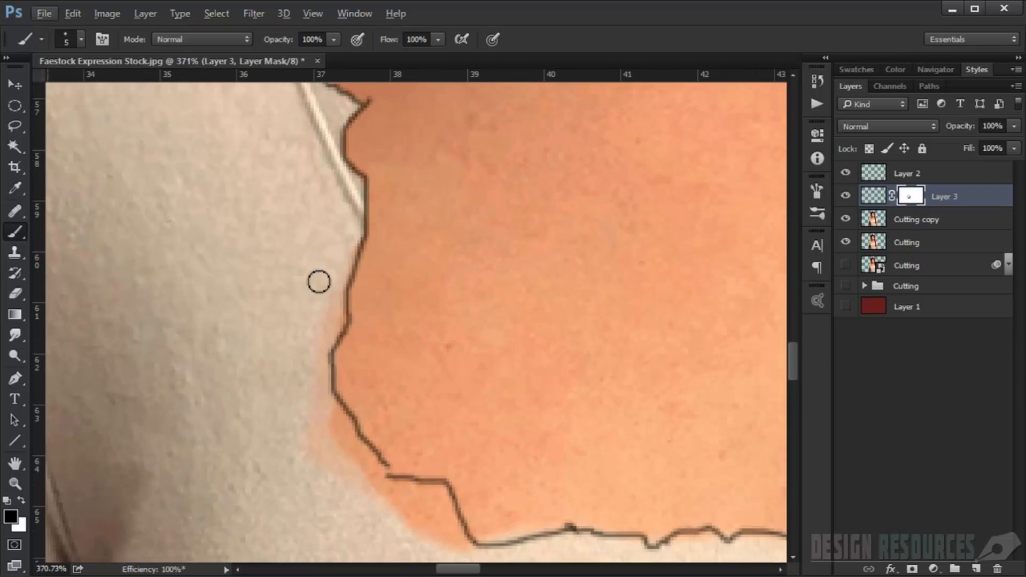
{"action": "mouse_move", "coordinate": [318, 322]}
{"action": "left_mouse_down"}
{"action": "mouse_move", "coordinate": [309, 271]}
{"action": "mouse_move", "coordinate": [298, 275]}
{"action": "left_mouse_up"}
{"action": "left_click_drag", "start_coordinate": [314, 232], "coordinate": [307, 286]}
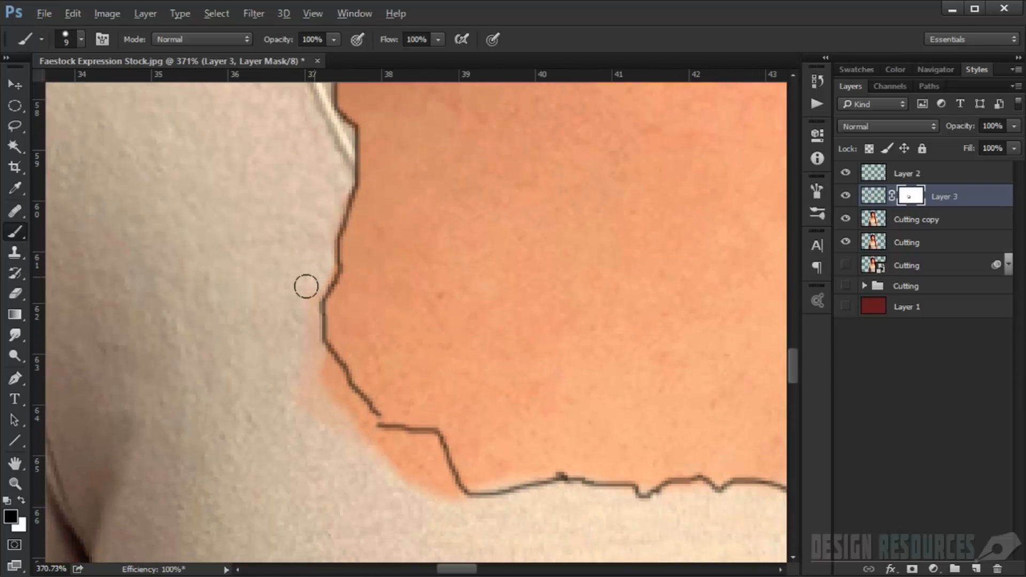
{"action": "mouse_move", "coordinate": [310, 342]}
{"action": "left_mouse_down"}
{"action": "mouse_move", "coordinate": [365, 431]}
{"action": "mouse_move", "coordinate": [404, 446]}
{"action": "mouse_move", "coordinate": [315, 396]}
{"action": "left_mouse_up"}
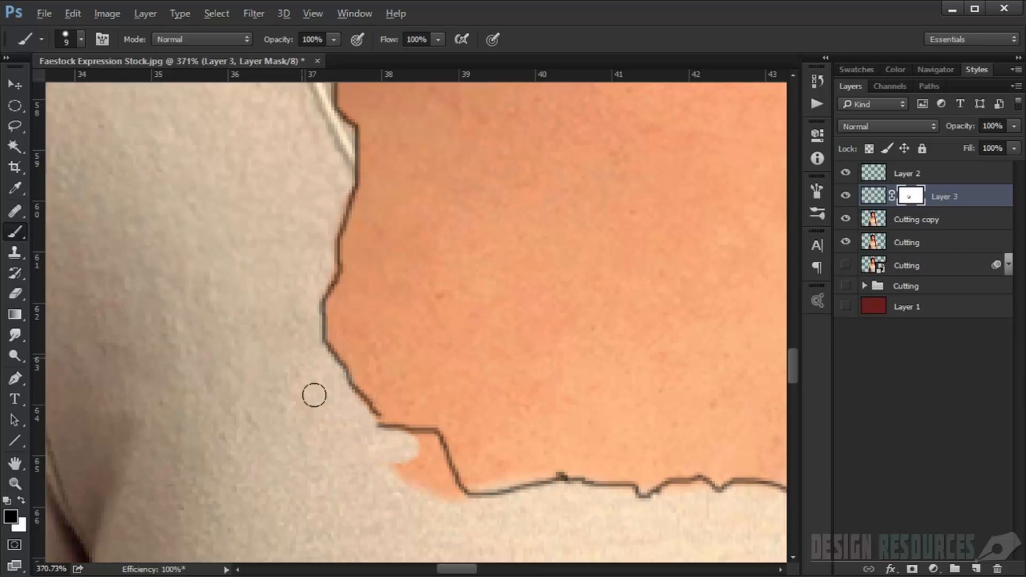
{"action": "mouse_move", "coordinate": [424, 447]}
{"action": "left_mouse_down"}
{"action": "mouse_move", "coordinate": [414, 474]}
{"action": "mouse_move", "coordinate": [440, 480]}
{"action": "mouse_move", "coordinate": [425, 452]}
{"action": "left_mouse_up"}
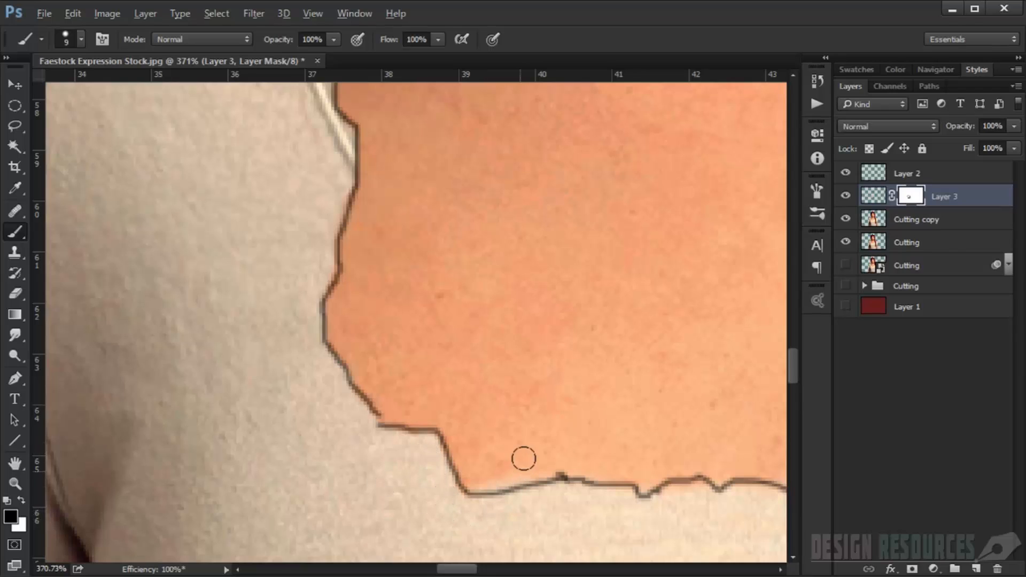
- Fill the gap in the lower corner with skin and trim the excess beneath the jagged bottom outline using a 9 px brush
{"action": "key", "text": "x"}
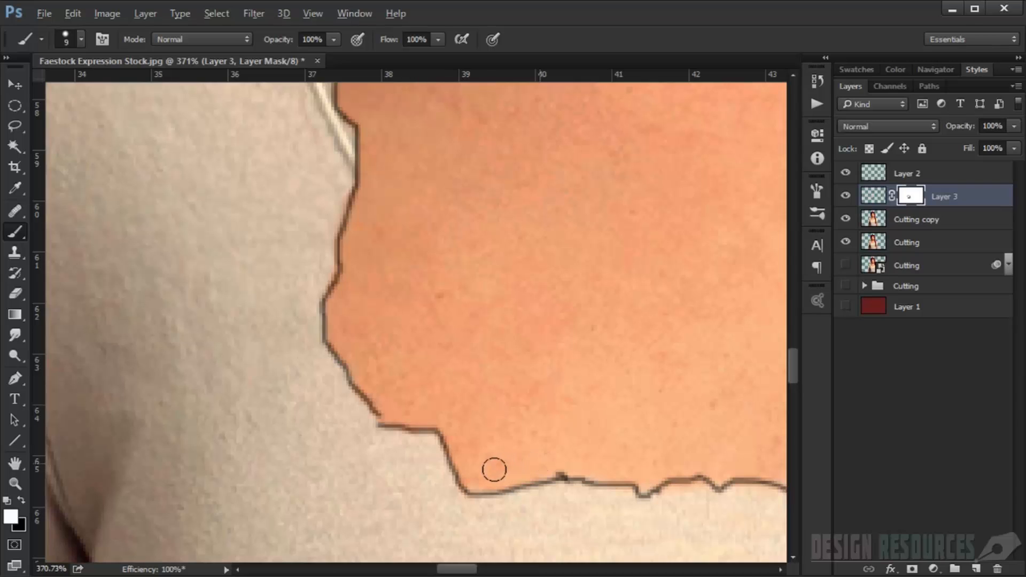
{"action": "left_click_drag", "start_coordinate": [509, 474], "coordinate": [402, 397]}
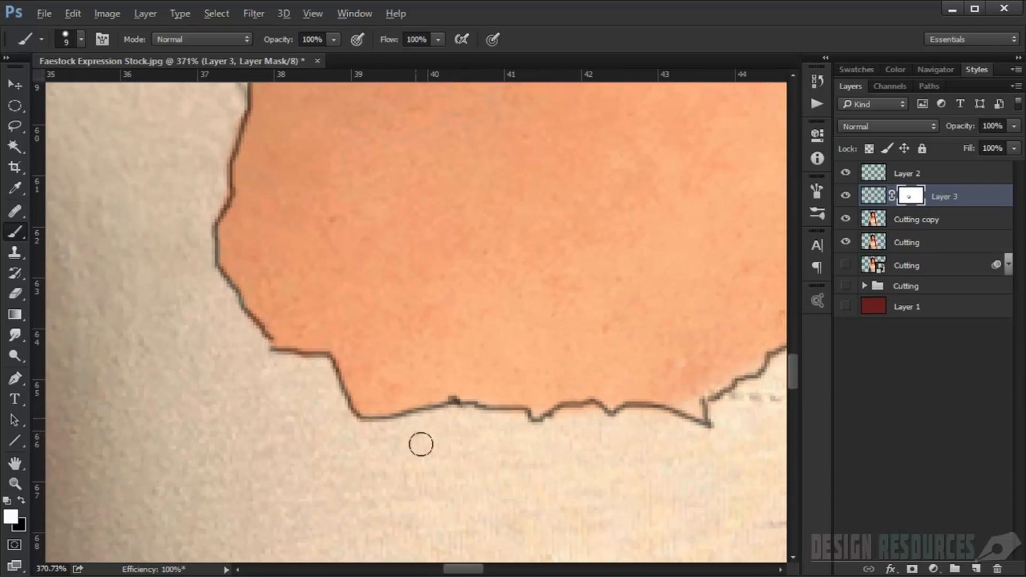
{"action": "key", "text": "alt"}
{"action": "left_click", "coordinate": [421, 443]}
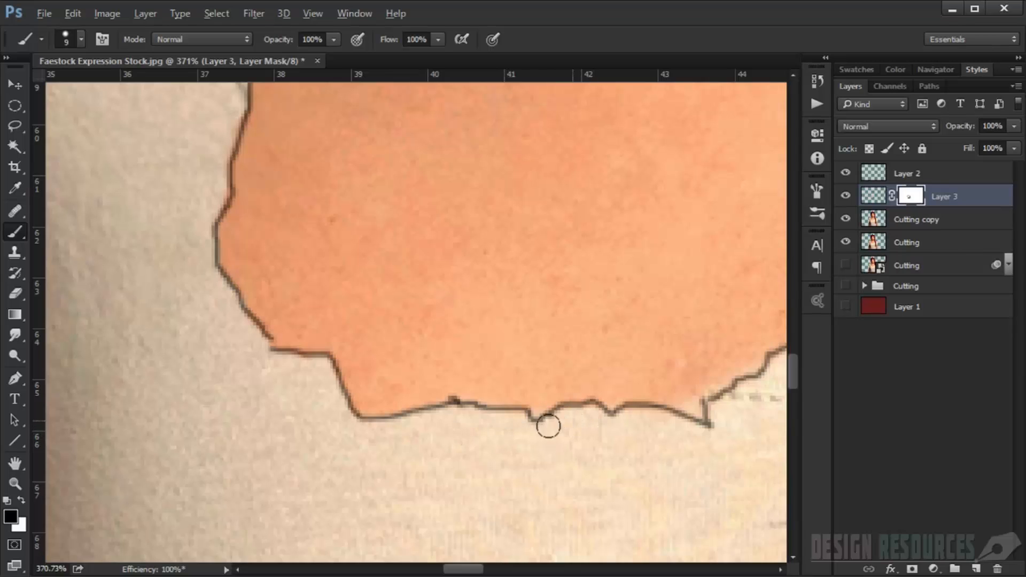
{"action": "left_click_drag", "start_coordinate": [665, 451], "coordinate": [524, 449]}
{"action": "left_click", "coordinate": [492, 419]}
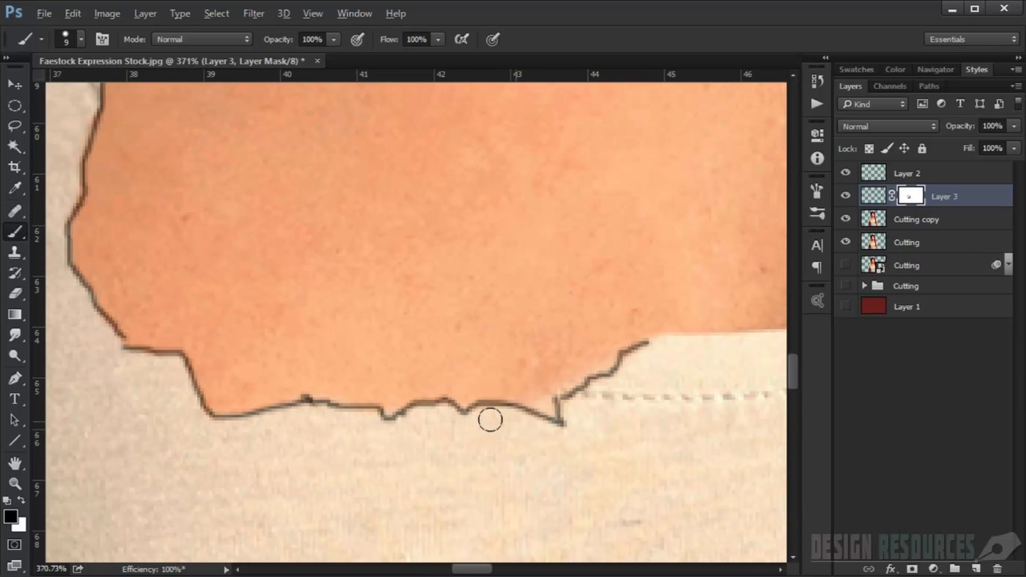
- Restore skin up to the bottom spike and the rising outline that meets the neckline, using a 4 px white brush
{"action": "key", "text": "x"}
{"action": "right_click", "coordinate": [537, 395], "text": "alt"}
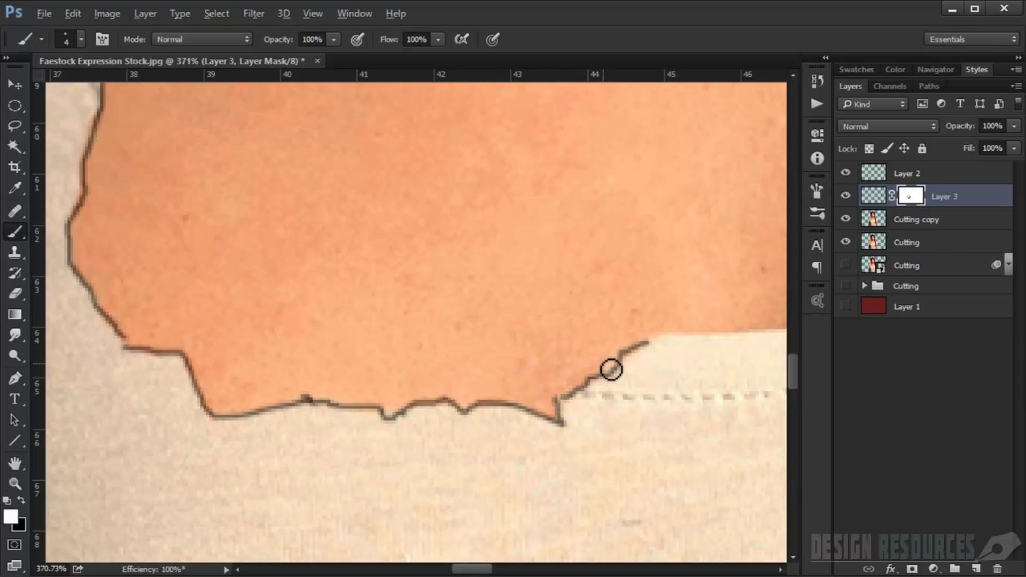
{"action": "left_click_drag", "start_coordinate": [617, 364], "coordinate": [653, 335]}
{"action": "scroll", "coordinate": [610, 320], "scroll_direction": "down", "scroll_amount": 4}
{"action": "scroll", "coordinate": [555, 333], "scroll_direction": "up", "scroll_amount": 5}
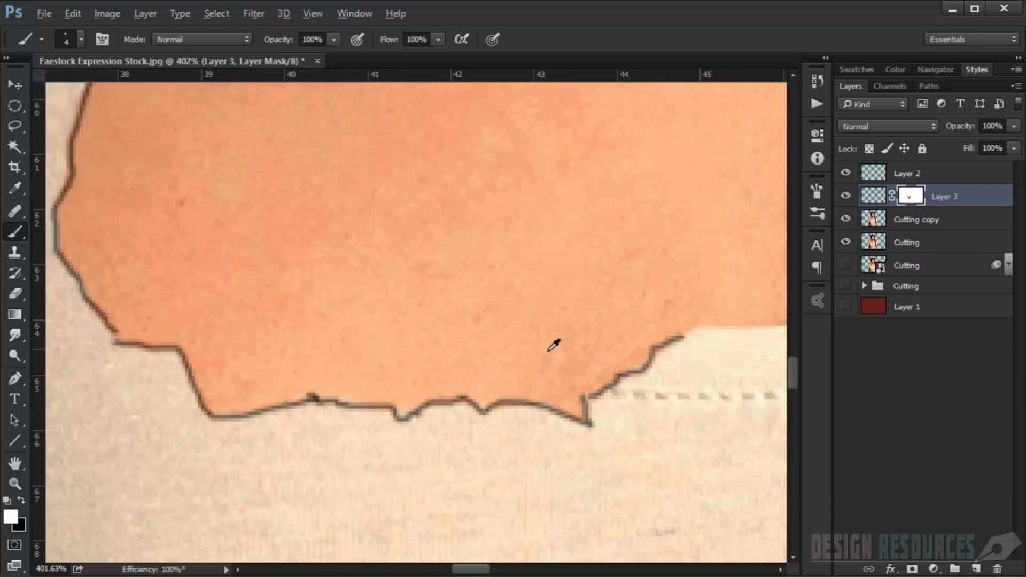
{"action": "left_click_drag", "start_coordinate": [546, 351], "coordinate": [554, 332]}
{"action": "scroll", "coordinate": [701, 300], "scroll_direction": "down", "scroll_amount": 5}
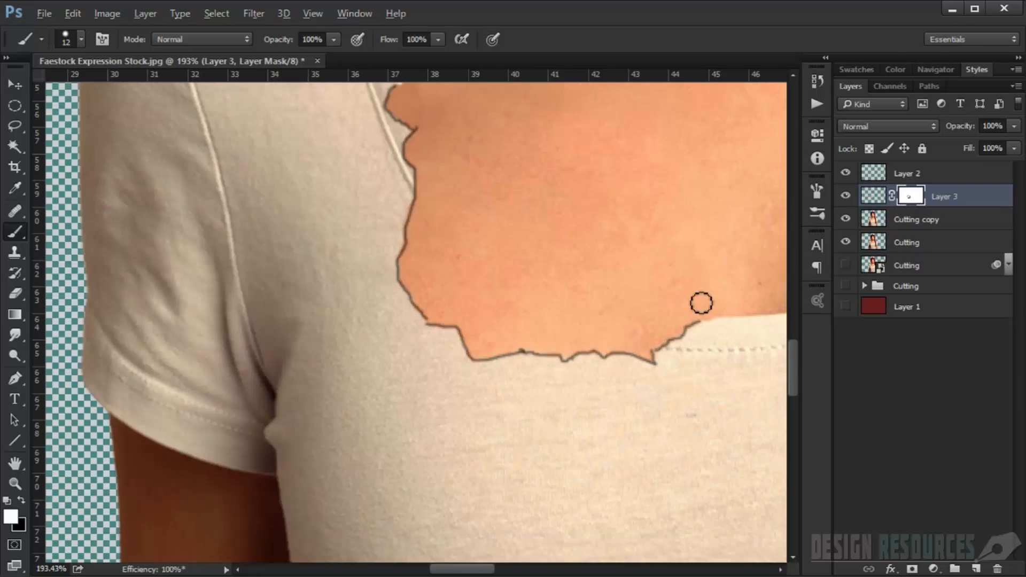
- Reveal more patch skin around the collar notch on Layer 3's mask with a 13 px white brush
{"action": "scroll", "coordinate": [435, 259], "scroll_direction": "up", "scroll_amount": 6}
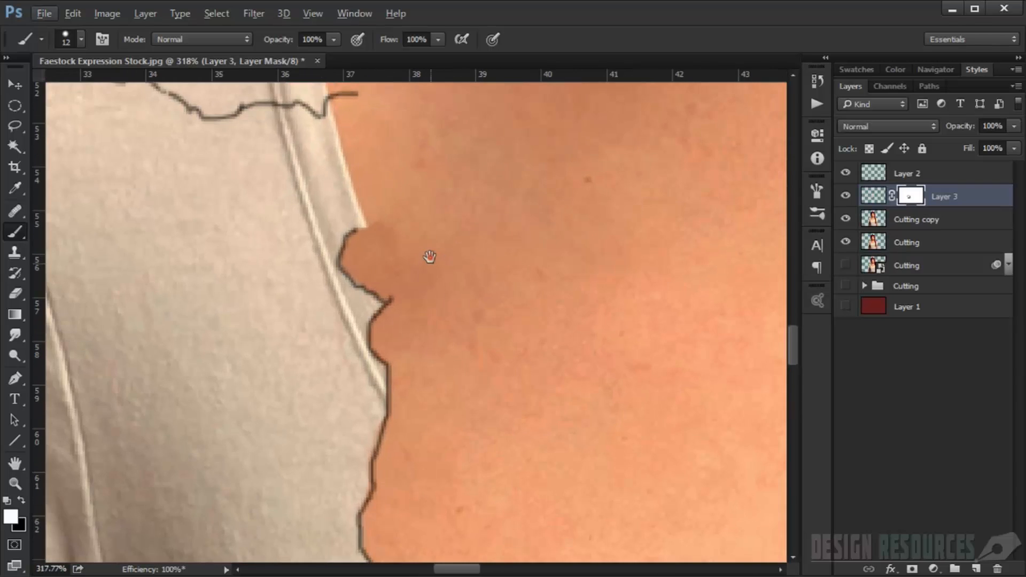
{"action": "scroll", "coordinate": [395, 272], "scroll_direction": "down", "scroll_amount": 2}
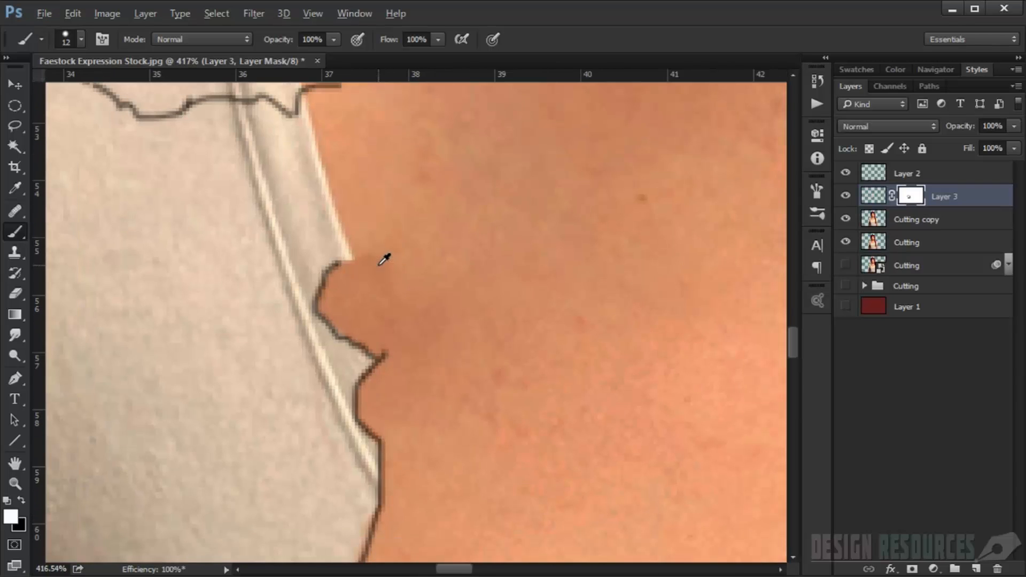
{"action": "mouse_move", "coordinate": [408, 265]}
{"action": "left_mouse_down"}
{"action": "mouse_move", "coordinate": [399, 264]}
{"action": "mouse_move", "coordinate": [410, 271]}
{"action": "mouse_move", "coordinate": [409, 250]}
{"action": "mouse_move", "coordinate": [376, 286]}
{"action": "mouse_move", "coordinate": [417, 246]}
{"action": "mouse_move", "coordinate": [419, 291]}
{"action": "left_mouse_up"}
{"action": "key", "text": "x"}
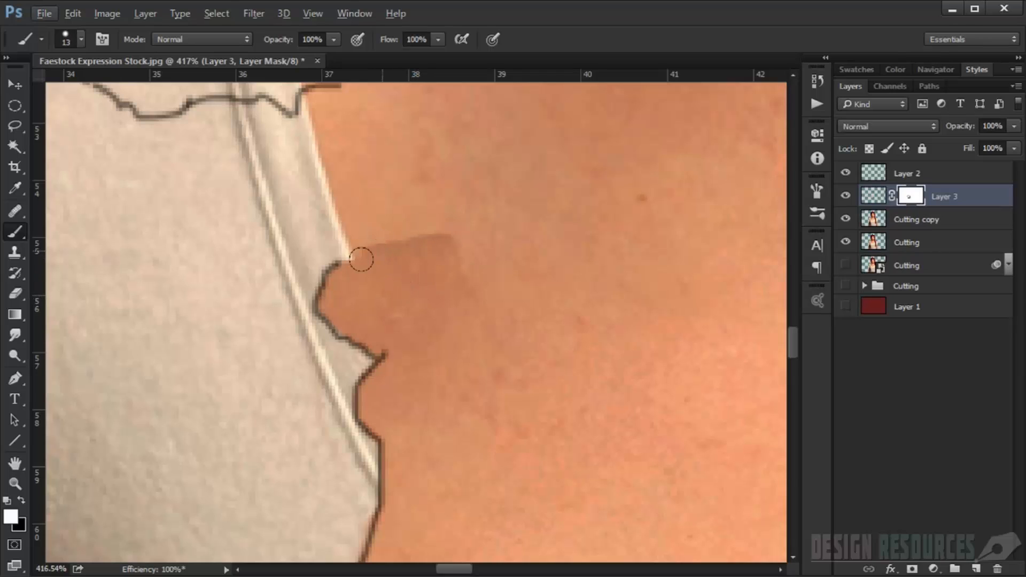
{"action": "left_click_drag", "start_coordinate": [361, 260], "coordinate": [371, 270]}
- Hide the excess skin beside the notch with a 21 px black brush, lowering opacity to 67% and flow to 60%
{"action": "key", "text": "x"}
{"action": "left_click_drag", "start_coordinate": [426, 229], "coordinate": [439, 228]}
{"action": "left_click_drag", "start_coordinate": [450, 233], "coordinate": [405, 224]}
{"action": "left_click_drag", "start_coordinate": [287, 41], "coordinate": [264, 45]}
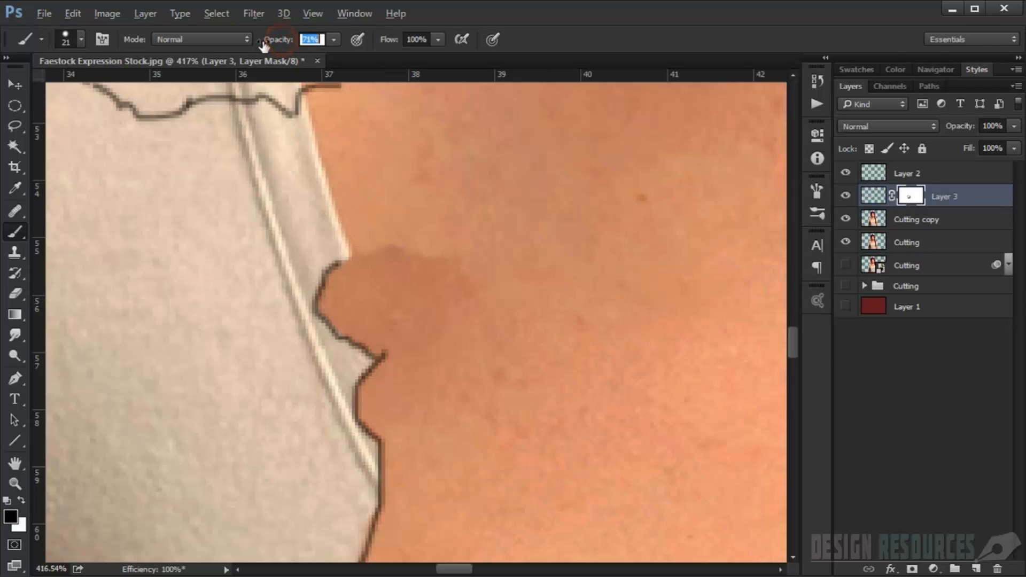
{"action": "left_click_drag", "start_coordinate": [402, 38], "coordinate": [357, 40]}
{"action": "left_click_drag", "start_coordinate": [426, 257], "coordinate": [478, 289]}
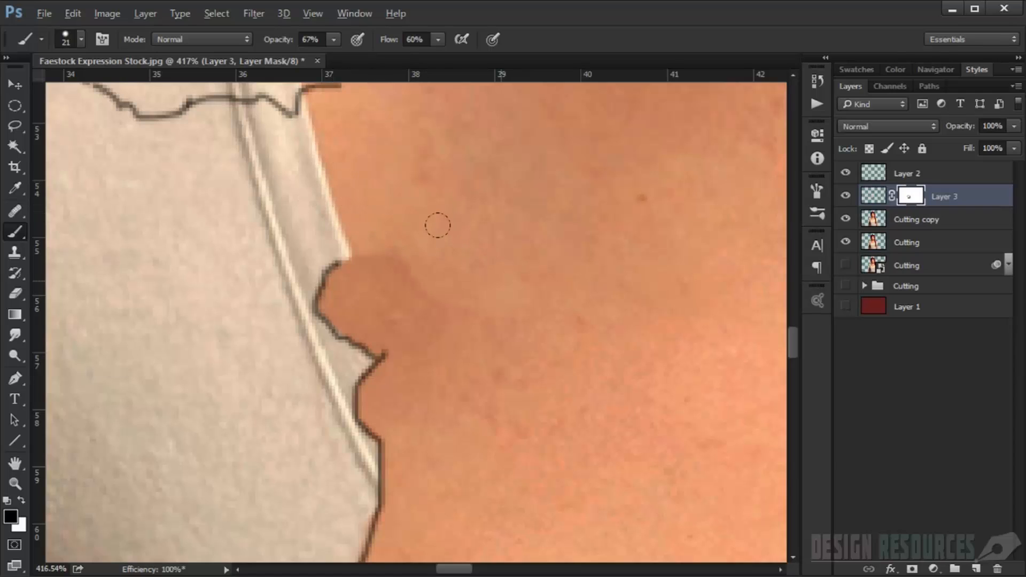
- Lower the brush to 25% opacity and 38% flow and soften the patch edge beside the notch
{"action": "left_click_drag", "start_coordinate": [279, 44], "coordinate": [253, 39]}
{"action": "left_click_drag", "start_coordinate": [385, 42], "coordinate": [373, 43]}
{"action": "left_click_drag", "start_coordinate": [429, 350], "coordinate": [446, 354]}
{"action": "left_click_drag", "start_coordinate": [452, 297], "coordinate": [434, 295]}
{"action": "mouse_move", "coordinate": [422, 306]}
{"action": "left_mouse_down"}
{"action": "mouse_move", "coordinate": [432, 292]}
{"action": "mouse_move", "coordinate": [457, 307]}
{"action": "mouse_move", "coordinate": [458, 296]}
{"action": "left_mouse_up"}
- Gently build the notch skin back up with white, and fade its upper edge near the collar with a 25 px black brush
{"action": "key", "text": "x"}
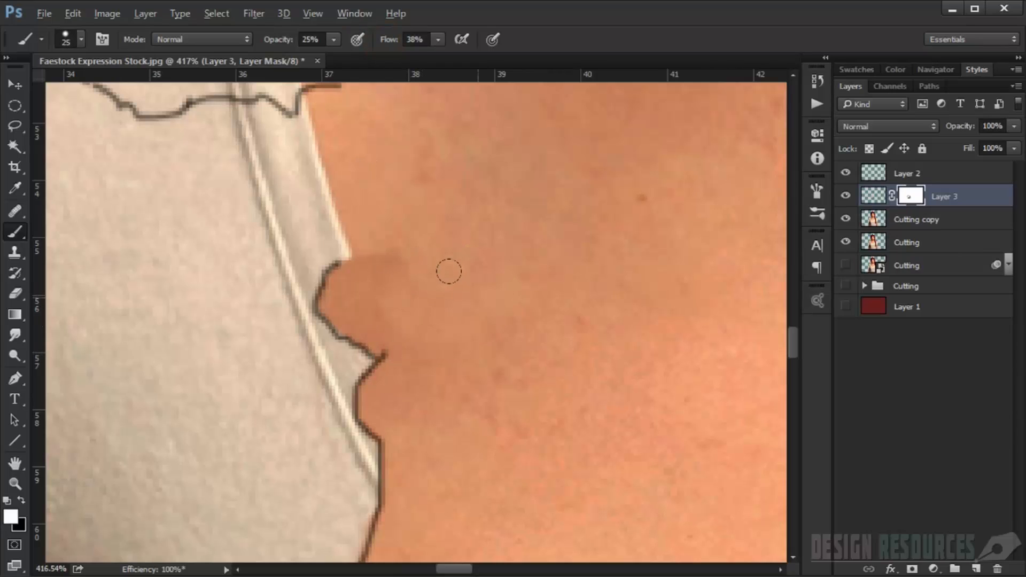
{"action": "left_click", "coordinate": [440, 332]}
{"action": "left_click", "coordinate": [414, 306]}
{"action": "left_click", "coordinate": [526, 330]}
{"action": "left_click_drag", "start_coordinate": [476, 330], "coordinate": [420, 307]}
{"action": "left_click", "coordinate": [462, 322]}
{"action": "left_click", "coordinate": [412, 297]}
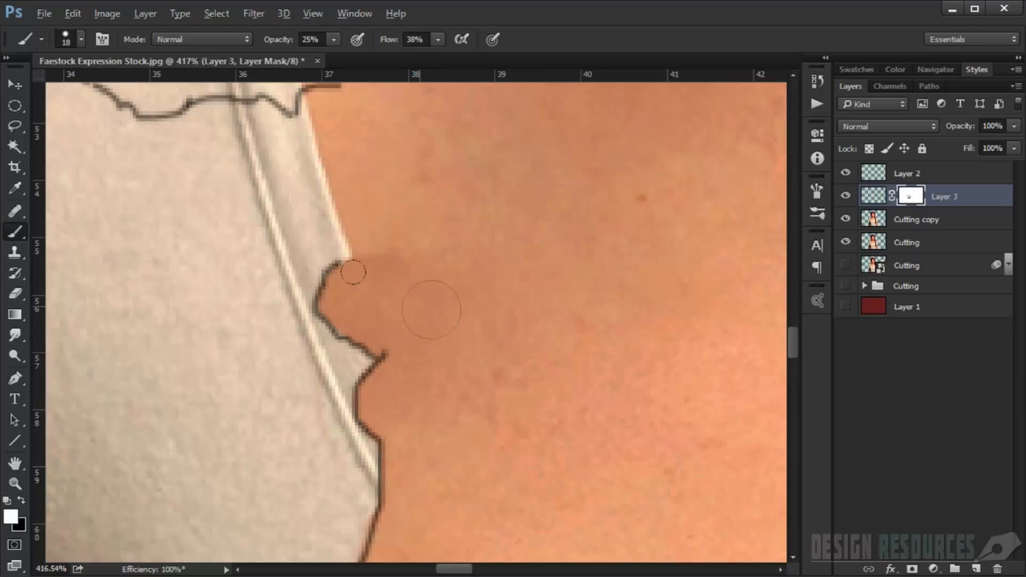
{"action": "left_click", "coordinate": [385, 308]}
{"action": "key", "text": "x"}
{"action": "mouse_move", "coordinate": [393, 245]}
{"action": "left_mouse_down"}
{"action": "mouse_move", "coordinate": [370, 230]}
{"action": "mouse_move", "coordinate": [365, 242]}
{"action": "mouse_move", "coordinate": [409, 233]}
{"action": "mouse_move", "coordinate": [393, 225]}
{"action": "mouse_move", "coordinate": [386, 243]}
{"action": "left_mouse_up"}
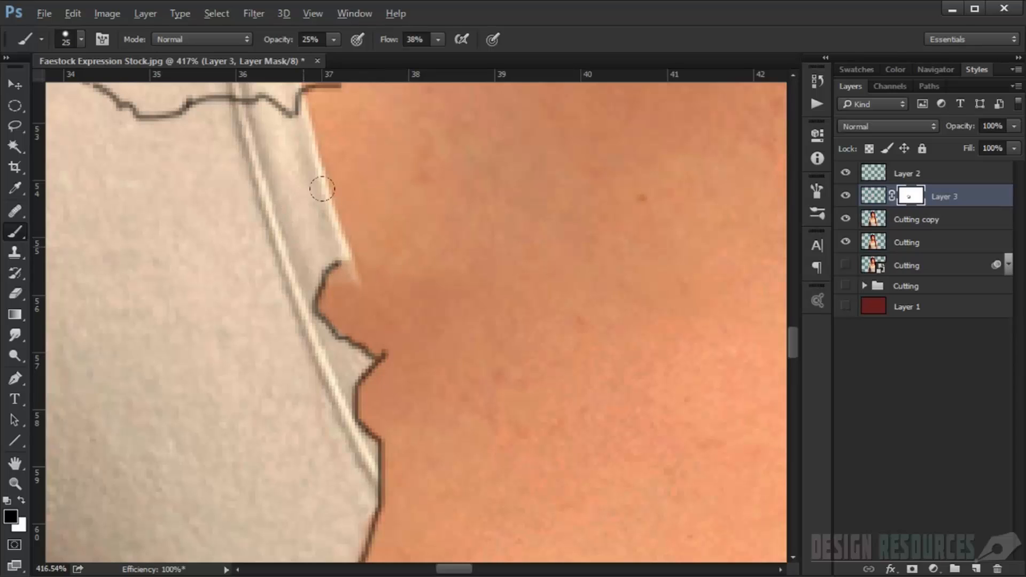
- Reveal a little more skin at the notch's upper edge on Layer 3's mask with a 15 px white brush
{"action": "key", "text": "x"}
{"action": "mouse_move", "coordinate": [369, 279]}
{"action": "left_mouse_down"}
{"action": "mouse_move", "coordinate": [355, 287]}
{"action": "mouse_move", "coordinate": [341, 272]}
{"action": "left_mouse_up"}
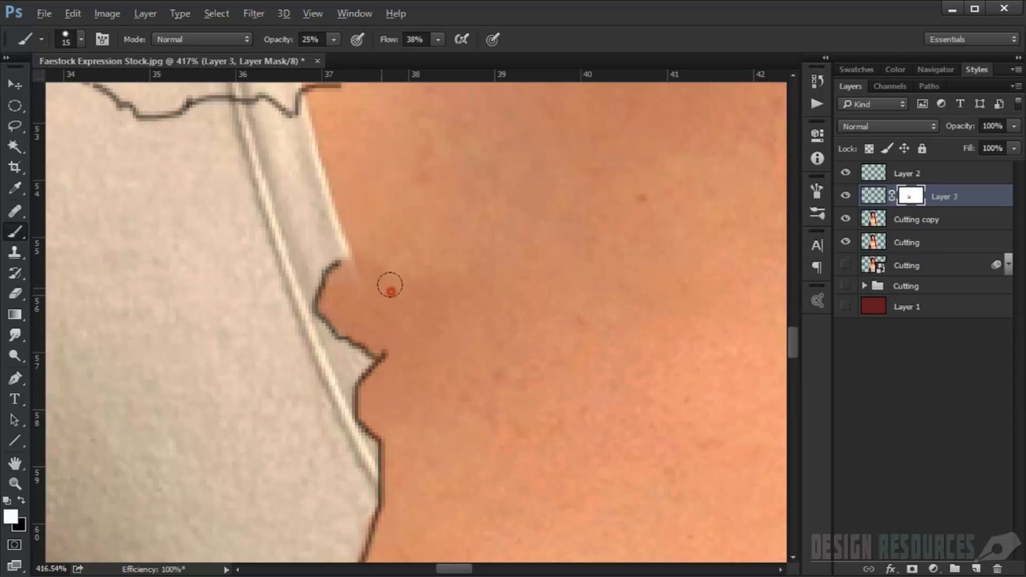
{"action": "scroll", "coordinate": [490, 278], "scroll_direction": "down", "scroll_amount": 5}
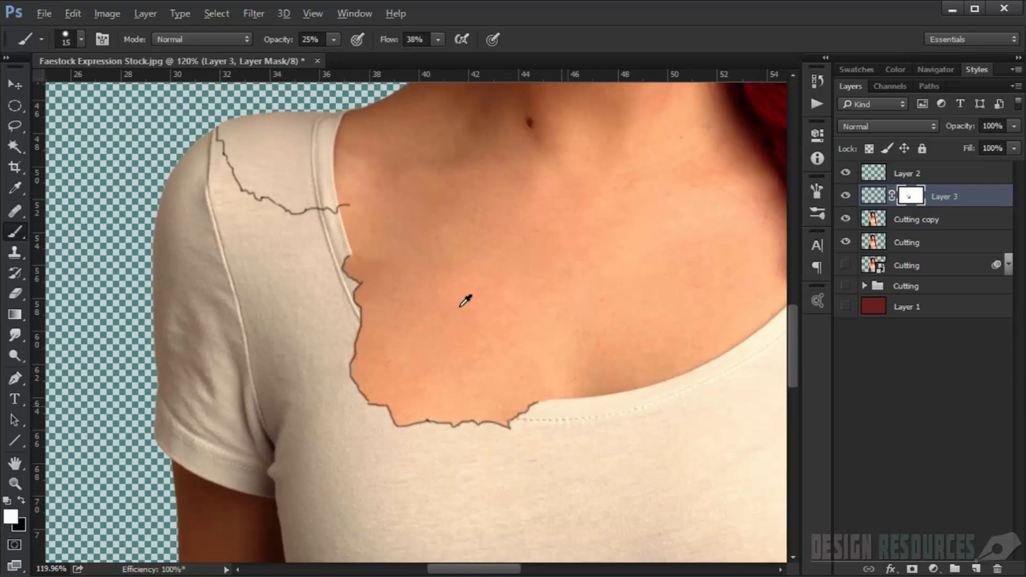
{"action": "scroll", "coordinate": [466, 301], "scroll_direction": "down", "scroll_amount": 3}
{"action": "scroll", "coordinate": [456, 298], "scroll_direction": "up", "scroll_amount": 5}
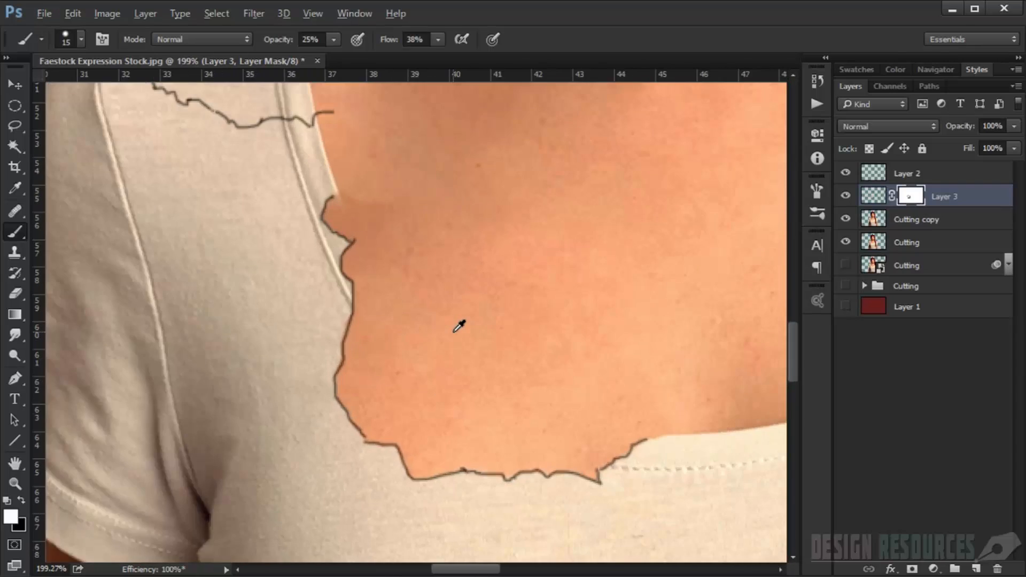
{"action": "scroll", "coordinate": [415, 262], "scroll_direction": "up", "scroll_amount": 4}
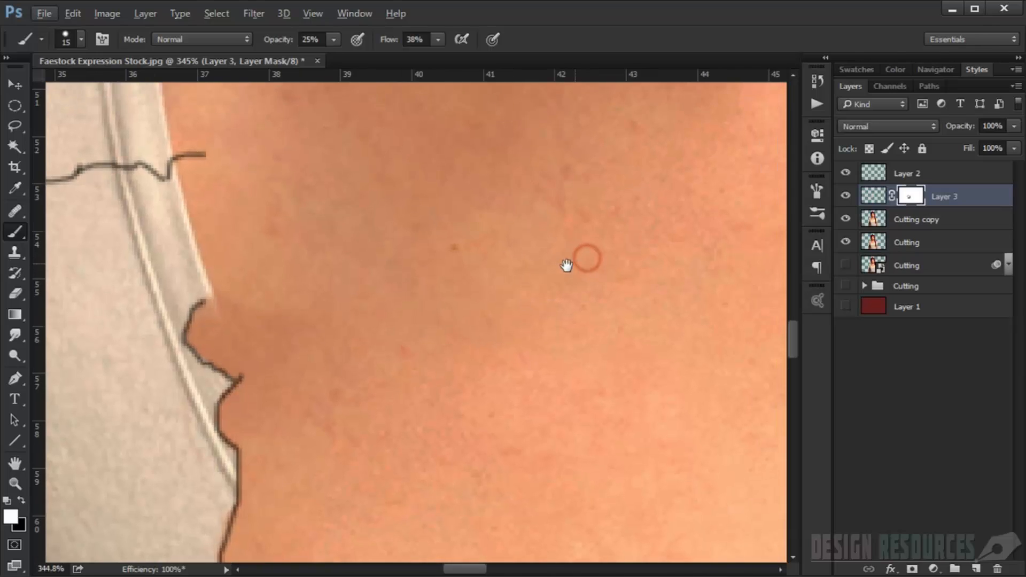
- Outline a large rounded area of chest skin on the Cutting copy layer with the Lasso and copy it to a new layer
{"action": "left_click", "coordinate": [898, 214]}
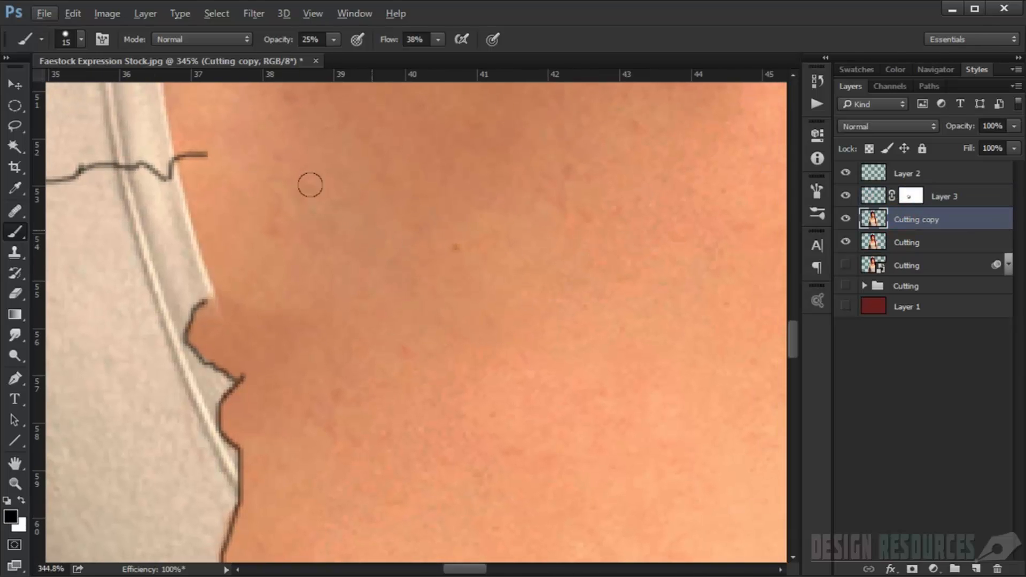
{"action": "left_click", "coordinate": [16, 126]}
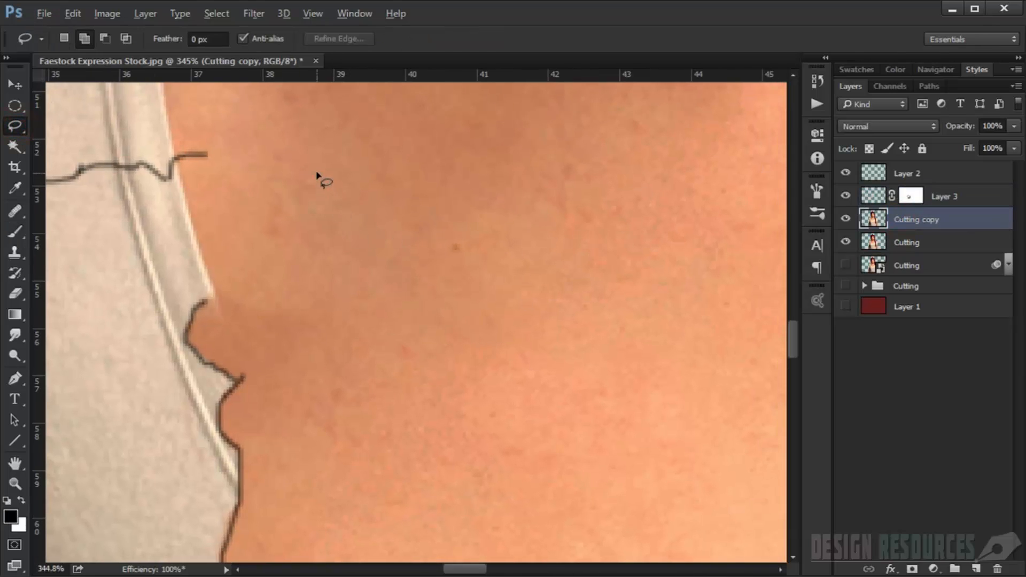
{"action": "mouse_move", "coordinate": [282, 157]}
{"action": "left_mouse_down"}
{"action": "mouse_move", "coordinate": [532, 145]}
{"action": "mouse_move", "coordinate": [682, 173]}
{"action": "mouse_move", "coordinate": [723, 265]}
{"action": "mouse_move", "coordinate": [728, 327]}
{"action": "mouse_move", "coordinate": [547, 397]}
{"action": "mouse_move", "coordinate": [291, 258]}
{"action": "left_mouse_up"}
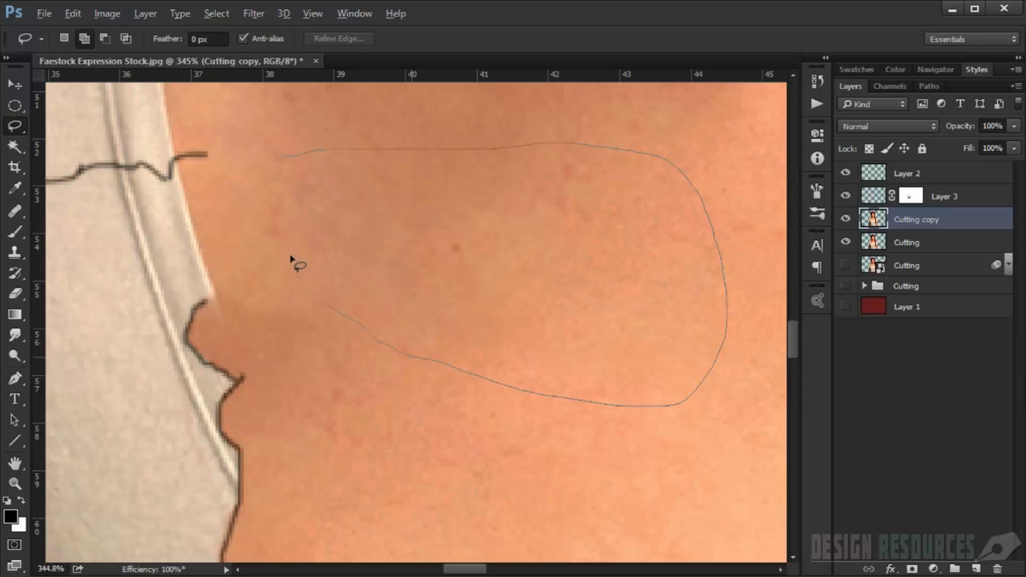
{"action": "left_click_drag", "start_coordinate": [276, 156], "coordinate": [278, 156]}
{"action": "left_click_drag", "start_coordinate": [526, 221], "coordinate": [469, 238]}
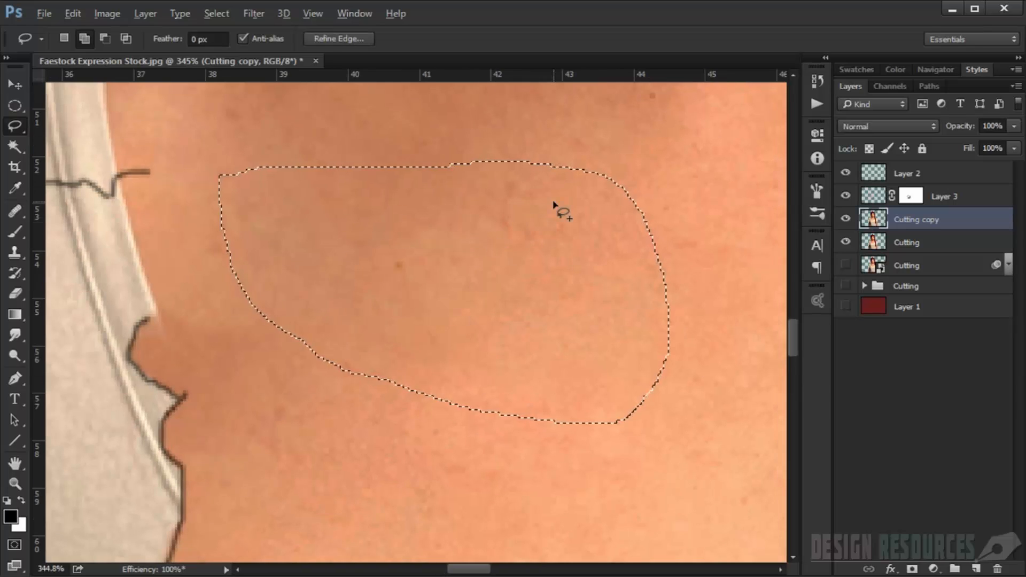
{"action": "key", "text": "ctrl+j"}
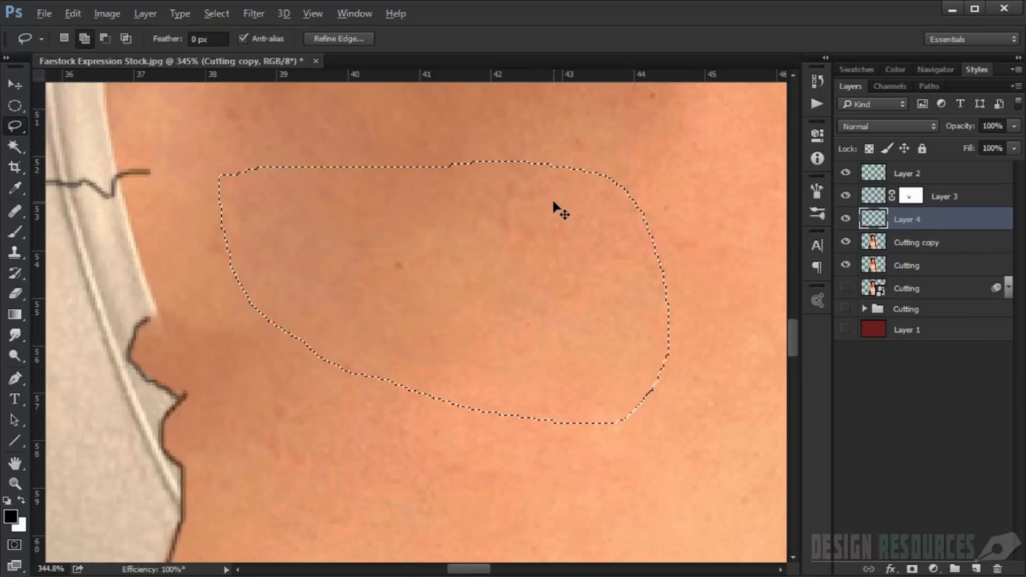
- Add a layer mask to Layer 4 and place the layer above Layer 3
{"action": "left_click", "coordinate": [913, 568]}
{"action": "left_click_drag", "start_coordinate": [957, 222], "coordinate": [954, 198]}
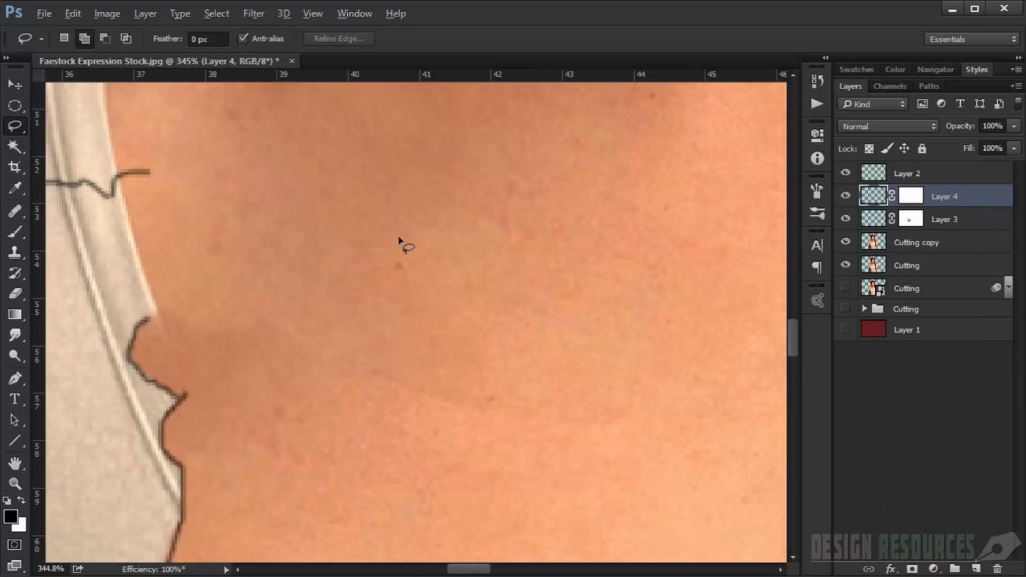
{"action": "scroll", "coordinate": [395, 248], "scroll_direction": "left", "scroll_amount": 1}
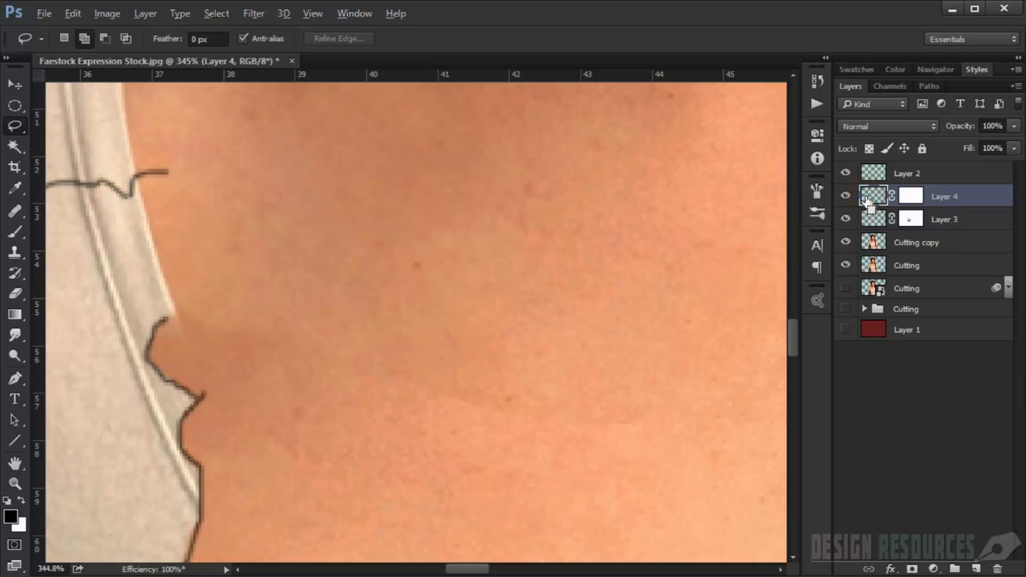
- Transform Layer 4's skin patch, rotating it about -18° and moving it over the collar notch
{"action": "key", "text": "ctrl+t"}
{"action": "scroll", "coordinate": [492, 296], "scroll_direction": "down", "scroll_amount": 4}
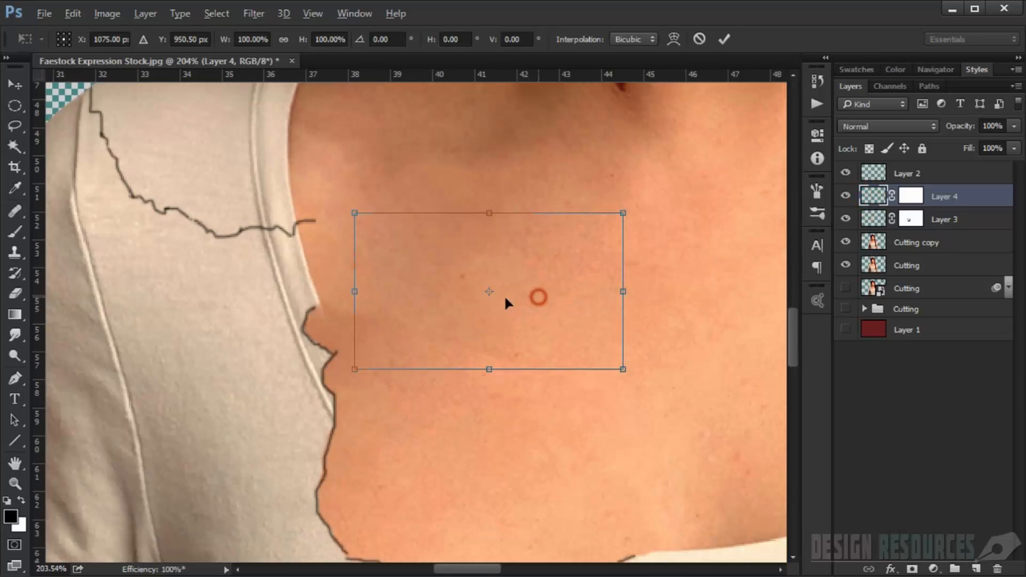
{"action": "left_click_drag", "start_coordinate": [536, 307], "coordinate": [452, 304]}
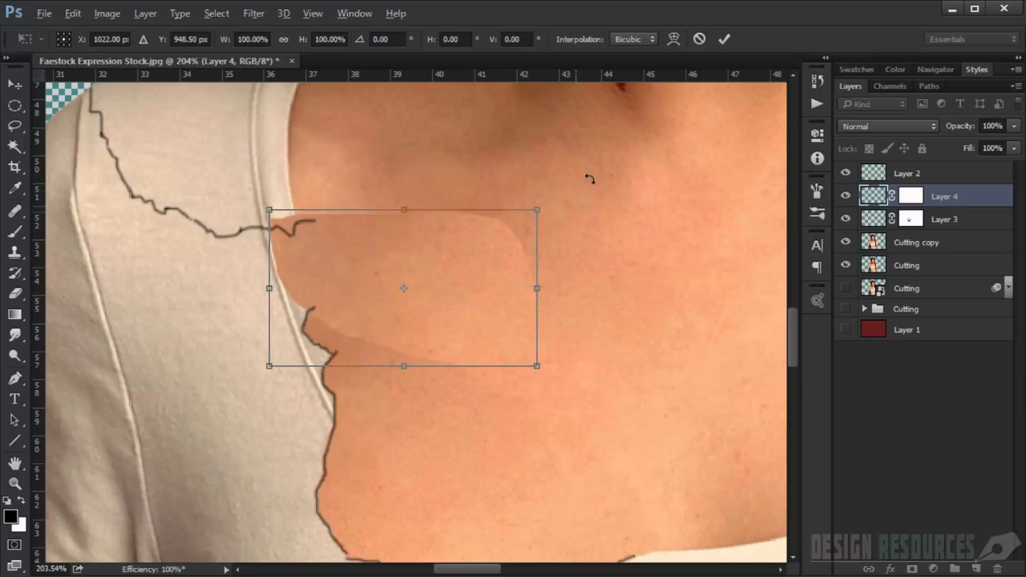
{"action": "left_click_drag", "start_coordinate": [596, 176], "coordinate": [551, 136]}
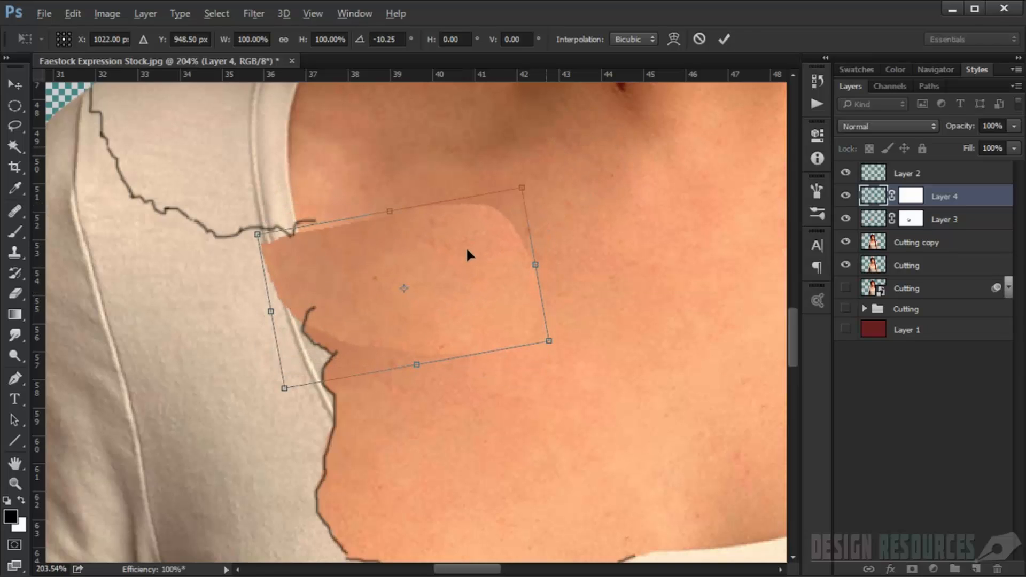
{"action": "left_click_drag", "start_coordinate": [467, 252], "coordinate": [449, 258]}
{"action": "left_click_drag", "start_coordinate": [534, 195], "coordinate": [524, 177]}
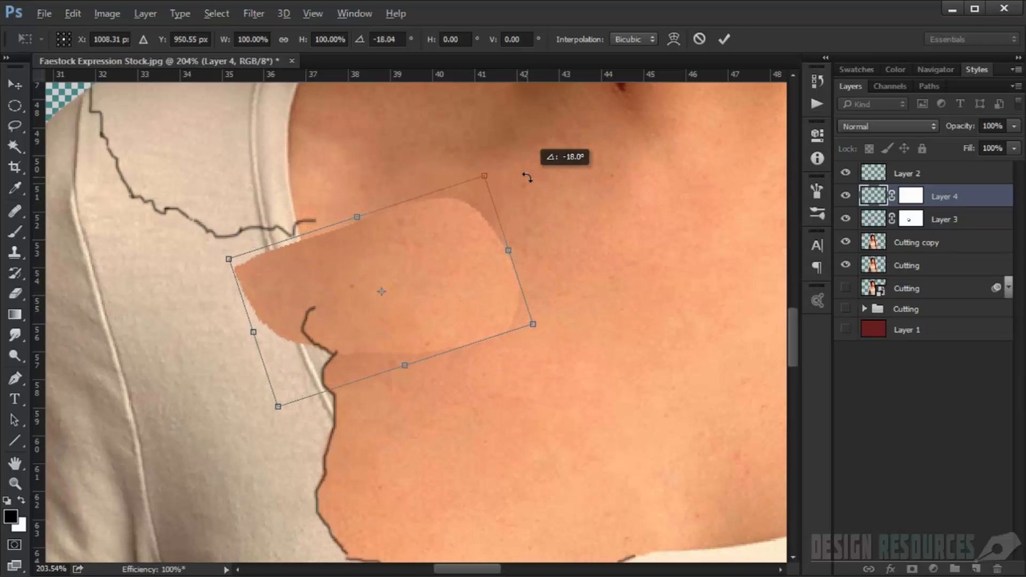
{"action": "left_click_drag", "start_coordinate": [460, 259], "coordinate": [441, 279]}
{"action": "key", "text": "Return"}
{"action": "key", "text": "l"}
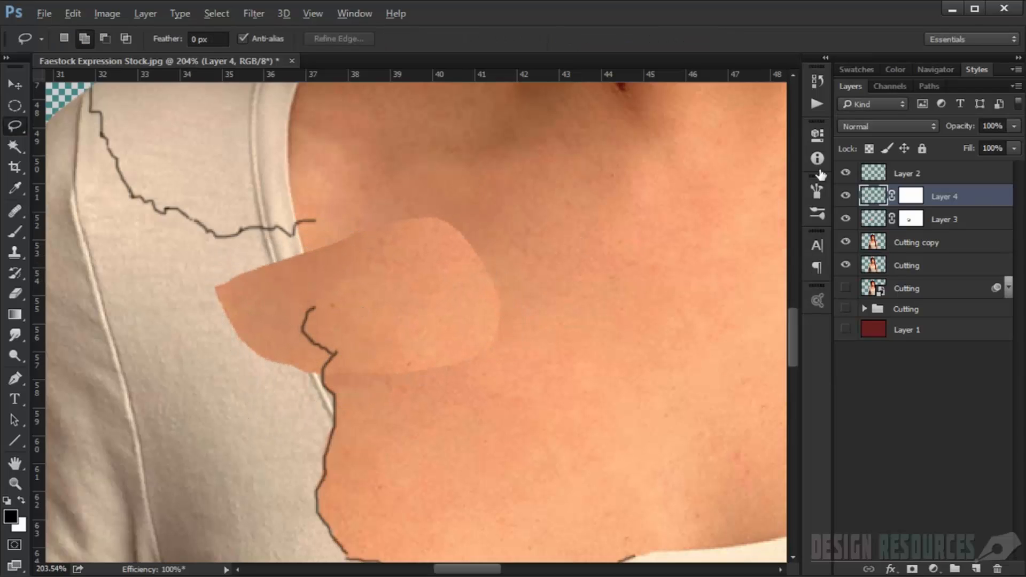
- Invert Layer 4's mask to black to hide the whole skin patch
{"action": "left_click", "coordinate": [911, 197]}
{"action": "scroll", "coordinate": [367, 298], "scroll_direction": "up", "scroll_amount": 3}
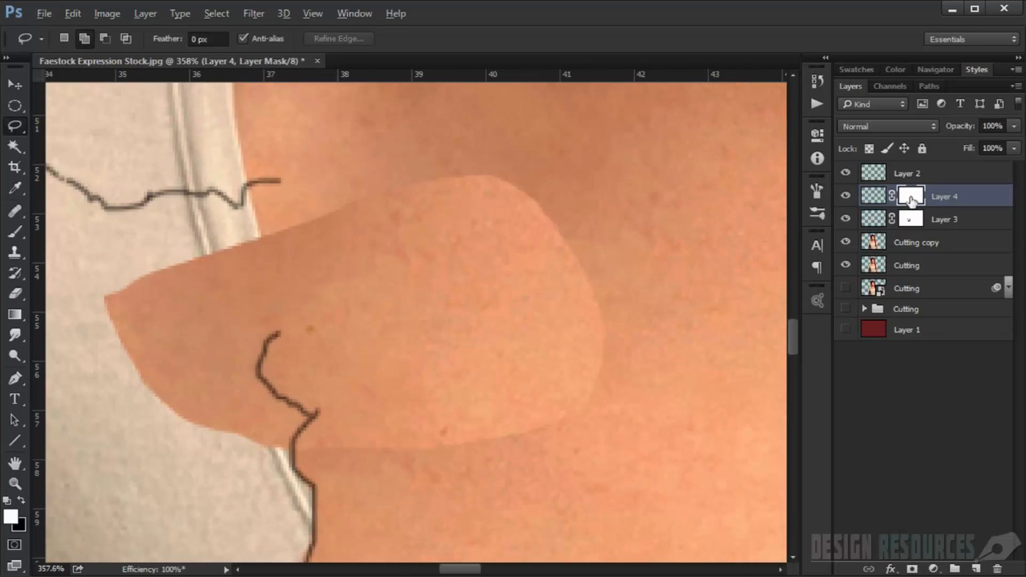
{"action": "key", "text": "ctrl+i"}
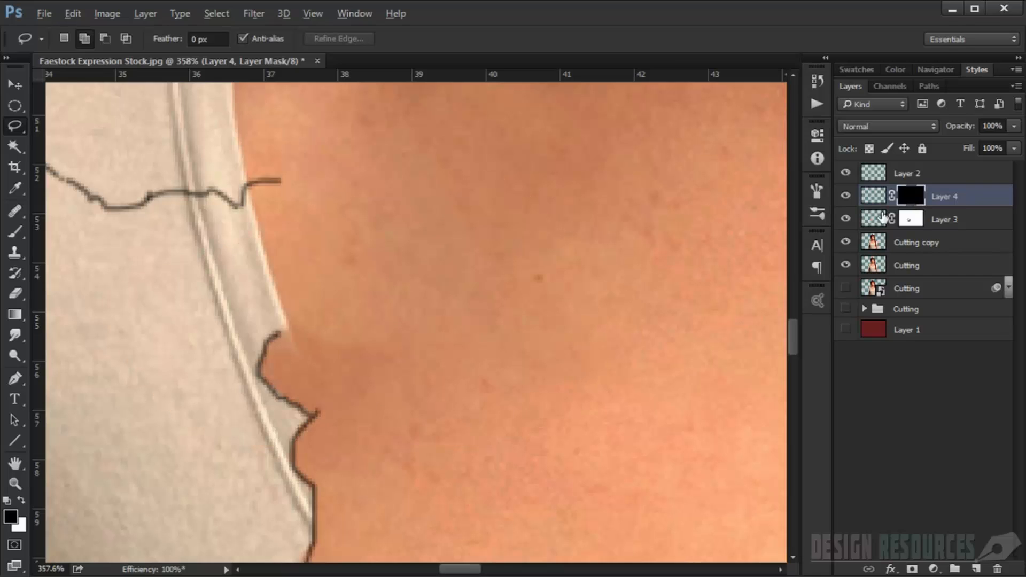
{"action": "scroll", "coordinate": [430, 348], "scroll_direction": "up", "scroll_amount": 3}
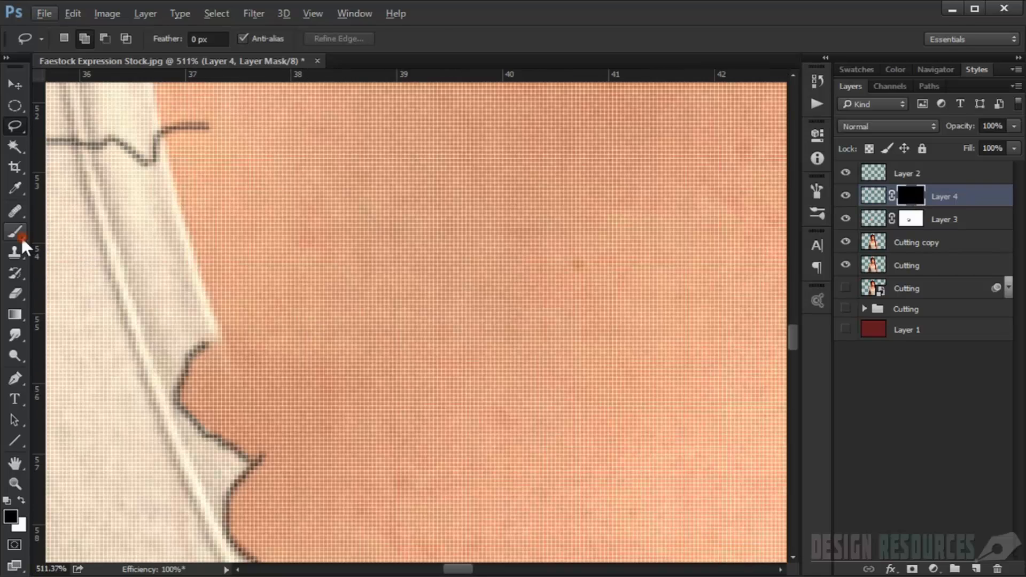
- Reveal patch skin beside the notch tip on Layer 4's mask with white, using an 8 px and a 19 px brush
{"action": "left_click", "coordinate": [14, 232]}
{"action": "right_click", "coordinate": [201, 267], "text": "alt"}
{"action": "scroll", "coordinate": [245, 327], "scroll_direction": "down", "scroll_amount": 3}
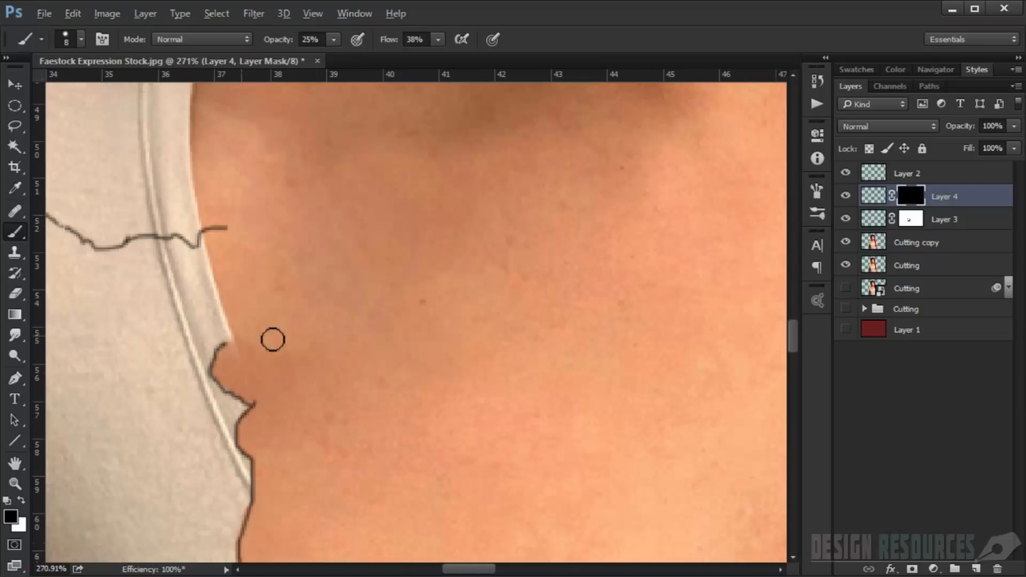
{"action": "key", "text": "x"}
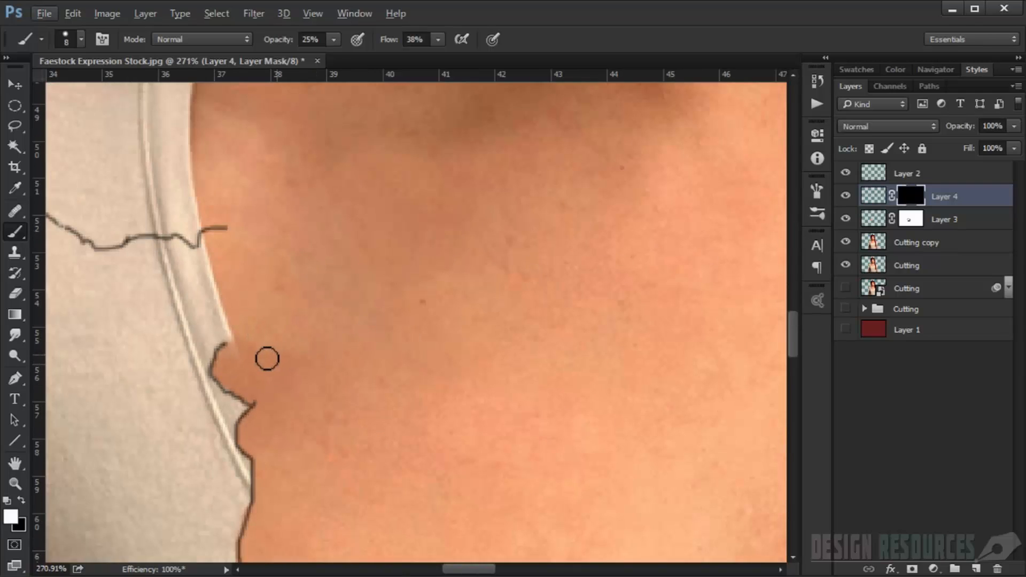
{"action": "left_click", "coordinate": [239, 353]}
{"action": "left_click", "coordinate": [234, 354]}
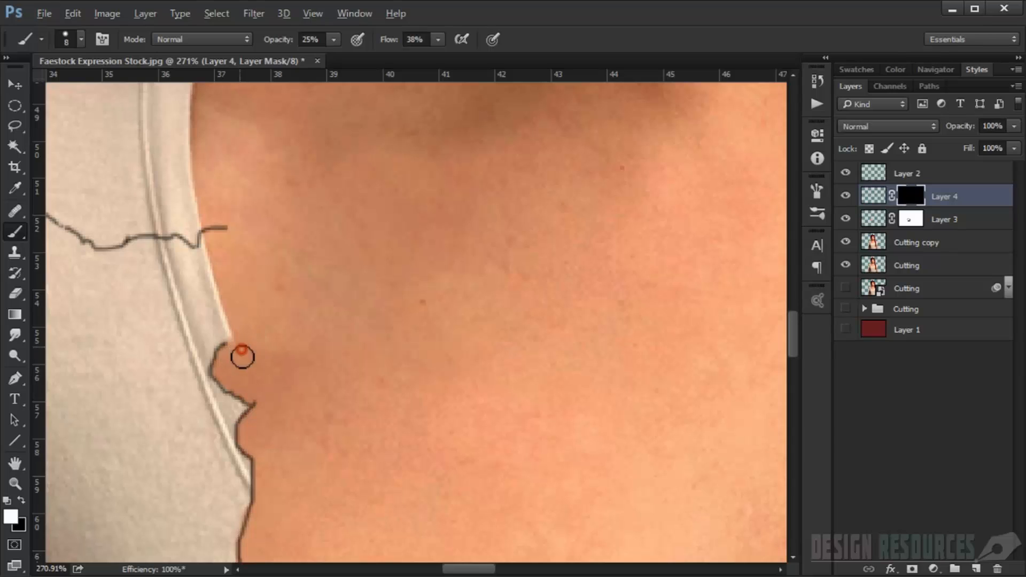
{"action": "mouse_move", "coordinate": [270, 348]}
{"action": "left_mouse_down"}
{"action": "mouse_move", "coordinate": [250, 345]}
{"action": "mouse_move", "coordinate": [315, 334]}
{"action": "mouse_move", "coordinate": [305, 305]}
{"action": "mouse_move", "coordinate": [294, 353]}
{"action": "left_mouse_up"}
{"action": "mouse_move", "coordinate": [378, 326]}
{"action": "left_mouse_down"}
{"action": "mouse_move", "coordinate": [370, 321]}
{"action": "mouse_move", "coordinate": [386, 313]}
{"action": "left_mouse_up"}
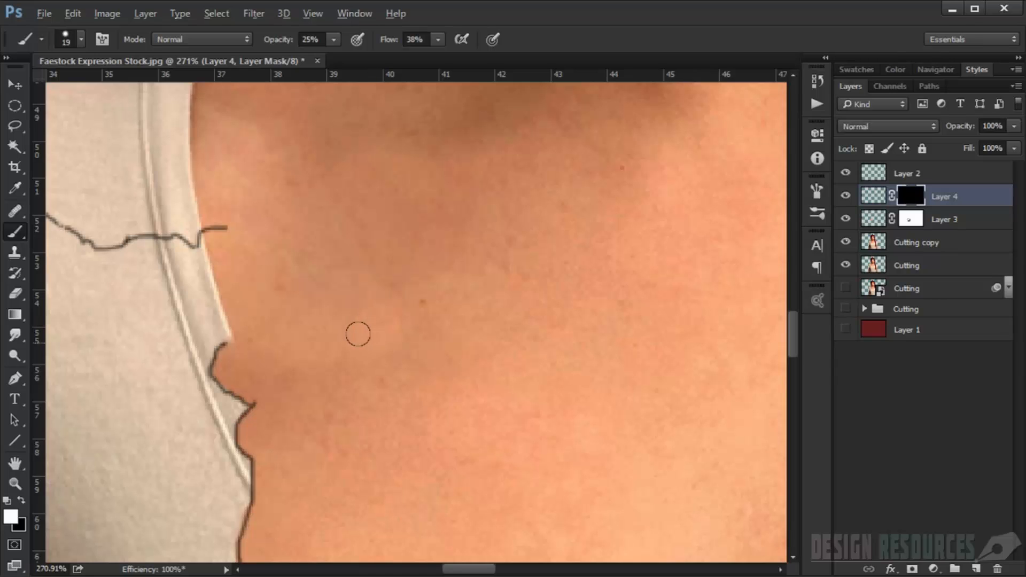
- Fade the excess patch skin to the right of the notch with a 19 px black brush, reducing it to 11 px near the tip
{"action": "key", "text": "x"}
{"action": "mouse_move", "coordinate": [348, 376]}
{"action": "left_mouse_down"}
{"action": "mouse_move", "coordinate": [278, 348]}
{"action": "mouse_move", "coordinate": [256, 354]}
{"action": "mouse_move", "coordinate": [366, 342]}
{"action": "left_mouse_up"}
{"action": "left_click_drag", "start_coordinate": [391, 332], "coordinate": [387, 306]}
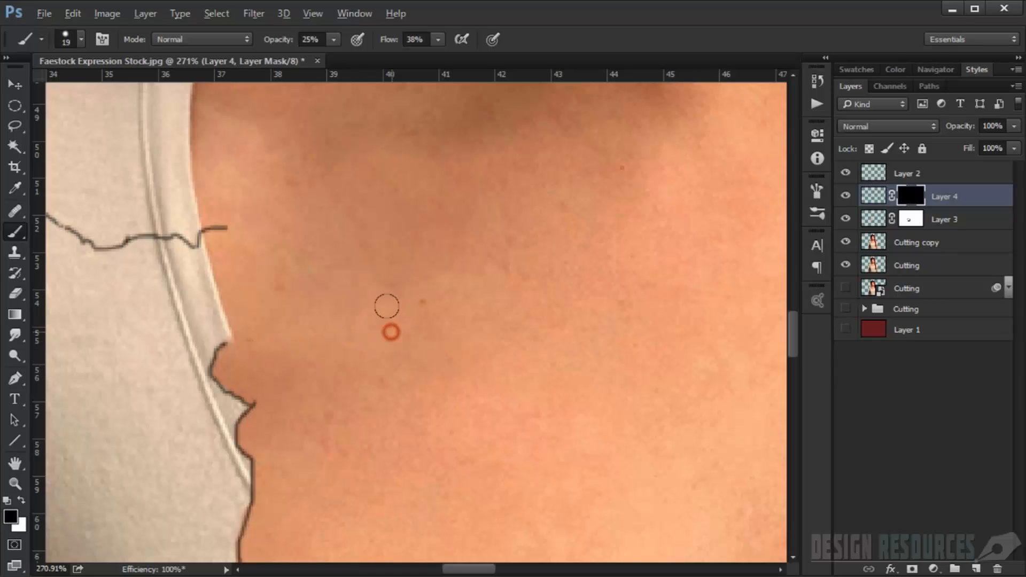
{"action": "scroll", "coordinate": [264, 336], "scroll_direction": "up", "scroll_amount": 6}
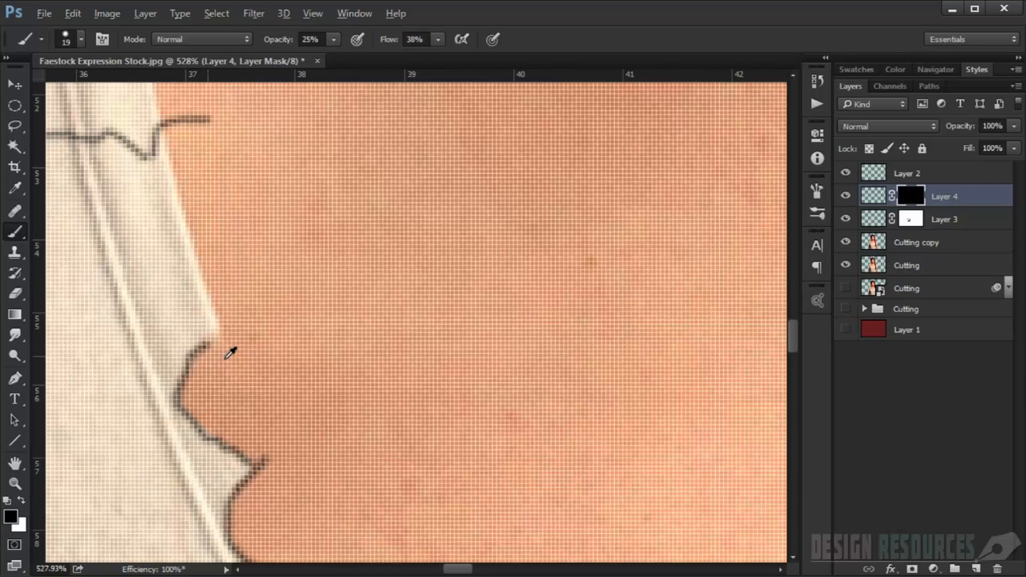
{"action": "scroll", "coordinate": [227, 354], "scroll_direction": "down", "scroll_amount": 4}
{"action": "left_click_drag", "start_coordinate": [240, 358], "coordinate": [231, 357]}
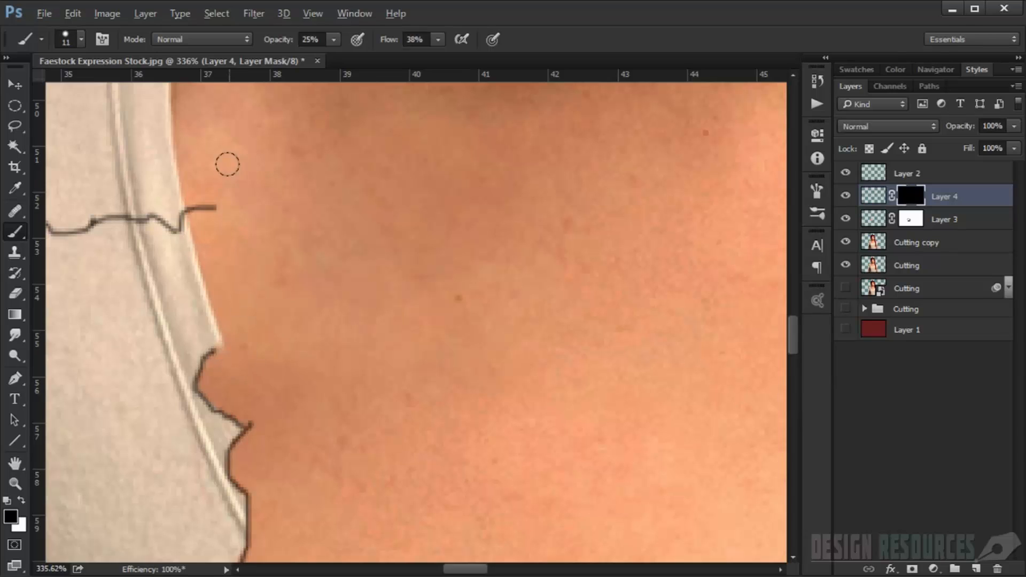
- Raise the brush to 100% opacity and 96% flow and refine the patch at the notch tip with 9 px black and white strokes
{"action": "left_click_drag", "start_coordinate": [276, 41], "coordinate": [438, 43]}
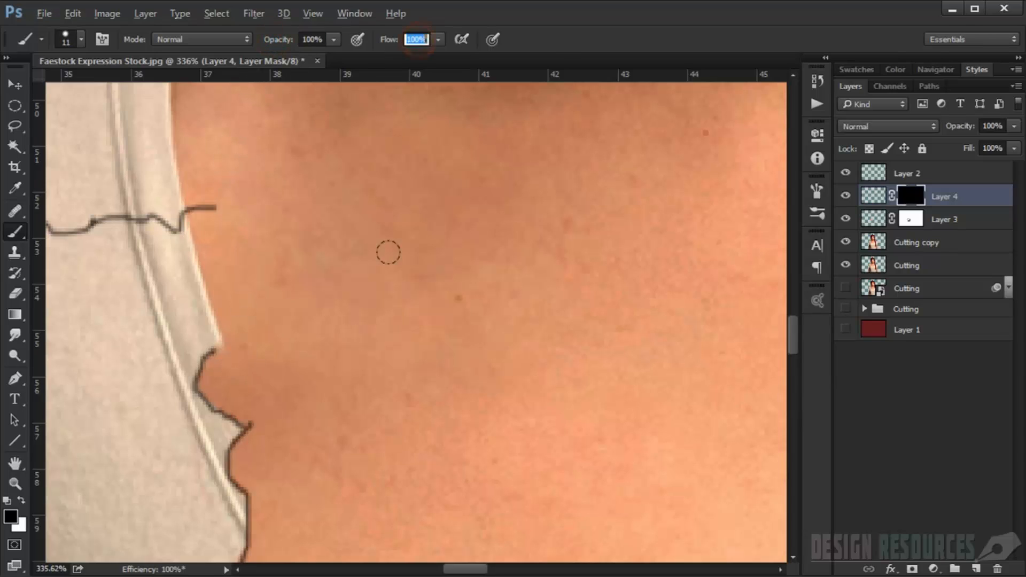
{"action": "left_click_drag", "start_coordinate": [231, 368], "coordinate": [224, 362]}
{"action": "scroll", "coordinate": [226, 365], "scroll_direction": "up", "scroll_amount": 5}
{"action": "scroll", "coordinate": [226, 365], "scroll_direction": "down", "scroll_amount": 3}
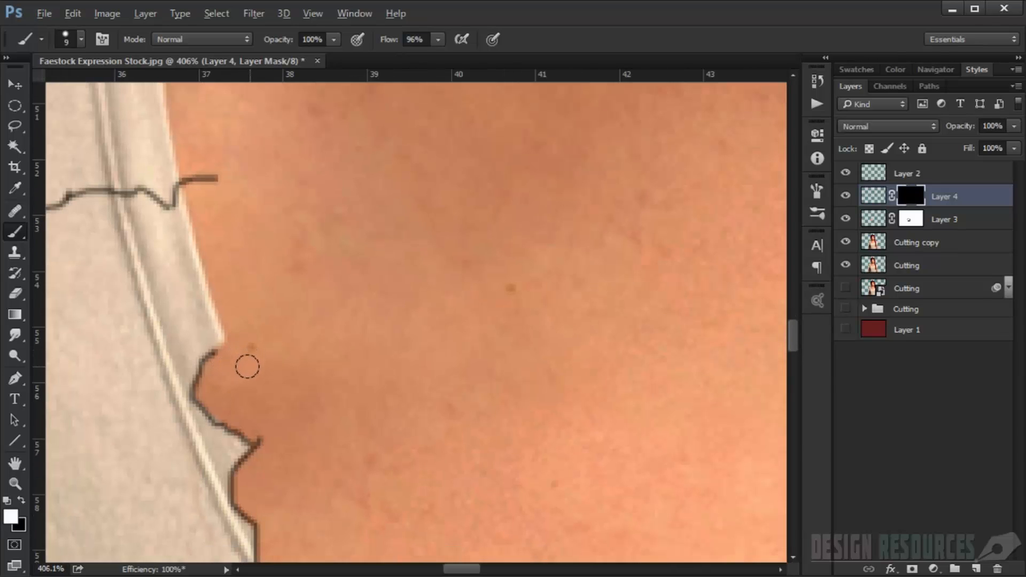
{"action": "key", "text": "x"}
{"action": "left_click_drag", "start_coordinate": [238, 386], "coordinate": [255, 373]}
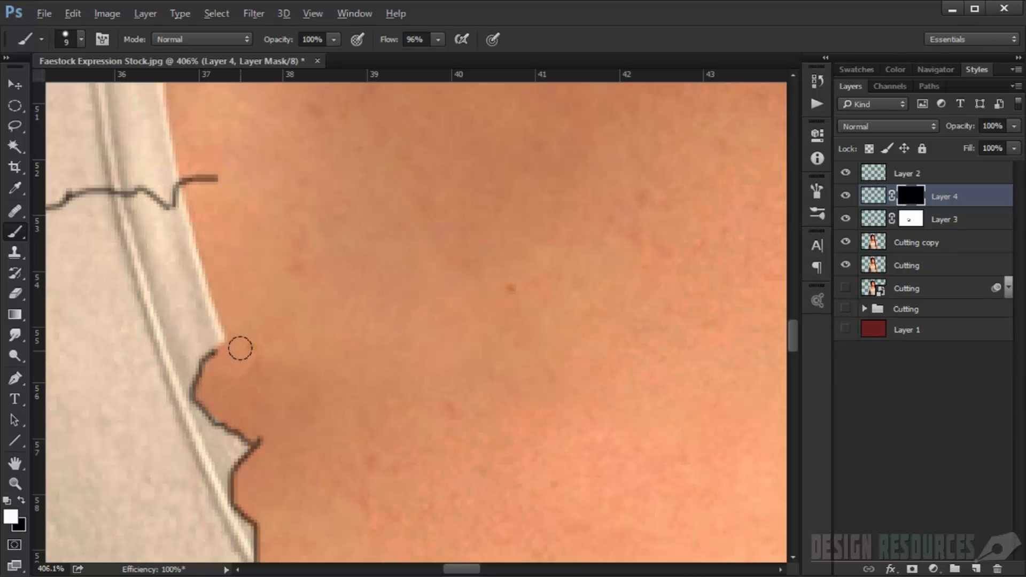
{"action": "key", "text": "x"}
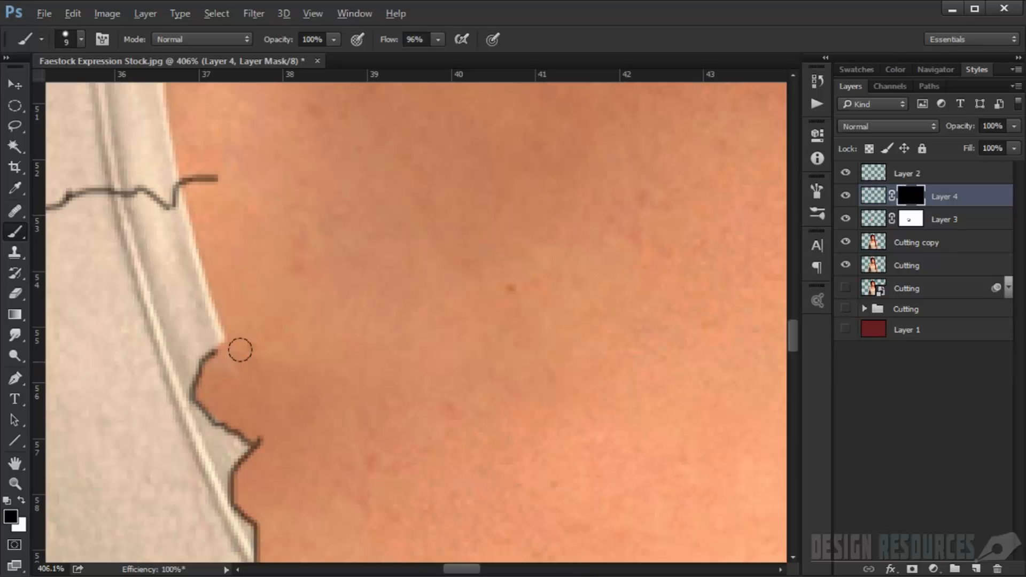
{"action": "left_click_drag", "start_coordinate": [240, 350], "coordinate": [213, 371]}
{"action": "scroll", "coordinate": [330, 361], "scroll_direction": "down", "scroll_amount": 5}
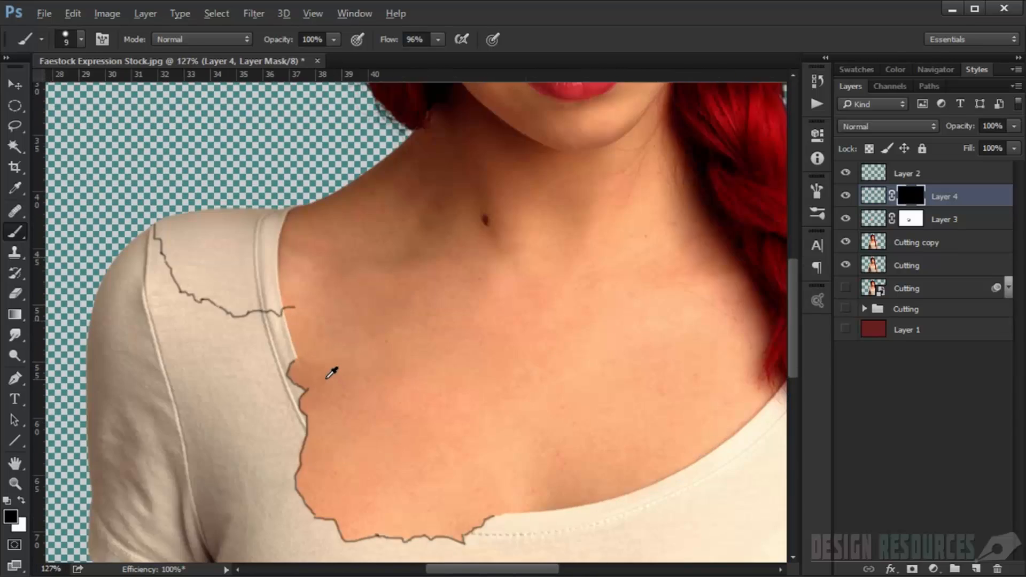
- Enlarge the brush to 20 px and paint white beside the notch on Layer 4's mask to reveal more patch skin
{"action": "scroll", "coordinate": [330, 375], "scroll_direction": "up", "scroll_amount": 4}
{"action": "key", "text": "x"}
{"action": "right_click", "coordinate": [321, 369]}
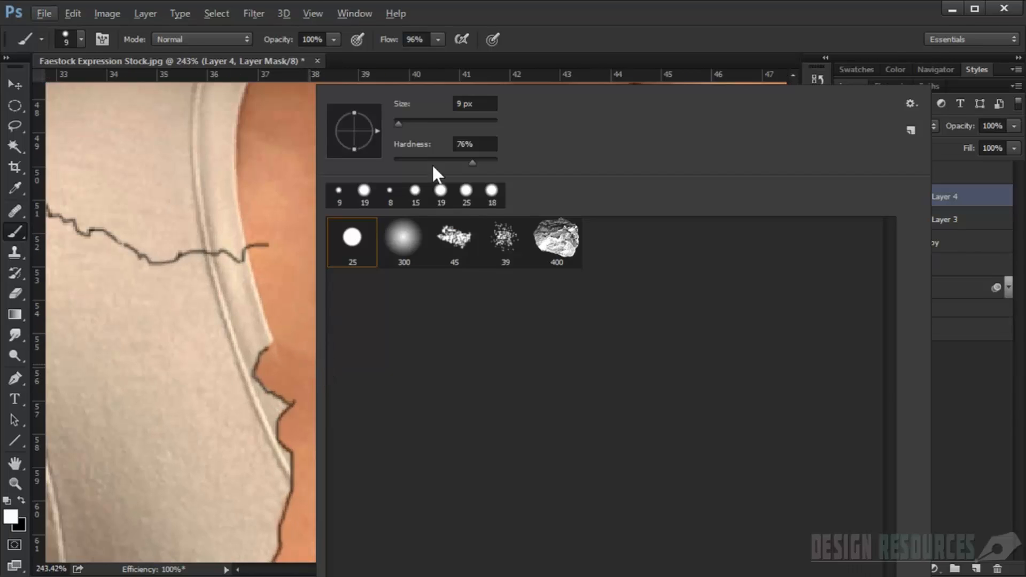
{"action": "left_click", "coordinate": [593, 41]}
{"action": "mouse_move", "coordinate": [321, 348]}
{"action": "left_mouse_down"}
{"action": "mouse_move", "coordinate": [334, 349]}
{"action": "mouse_move", "coordinate": [297, 353]}
{"action": "mouse_move", "coordinate": [316, 348]}
{"action": "left_mouse_up"}
{"action": "key", "text": "x"}
- Lower the brush to 50% opacity and 1% flow and softly blend the patch skin beside the notch
{"action": "left_click_drag", "start_coordinate": [285, 43], "coordinate": [248, 44]}
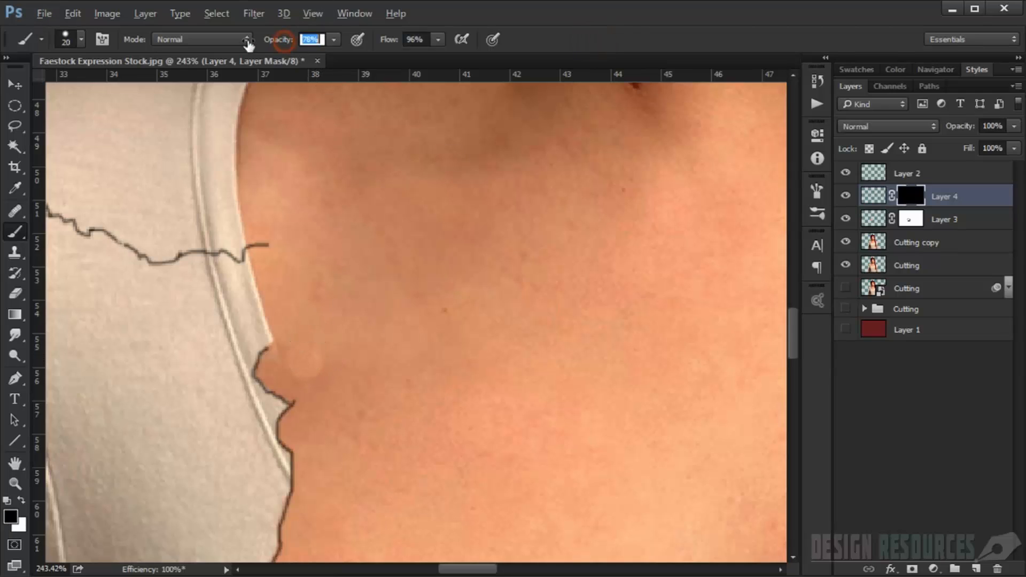
{"action": "left_click_drag", "start_coordinate": [391, 43], "coordinate": [319, 43]}
{"action": "key", "text": "x"}
{"action": "mouse_move", "coordinate": [313, 353]}
{"action": "left_mouse_down"}
{"action": "mouse_move", "coordinate": [281, 370]}
{"action": "mouse_move", "coordinate": [338, 343]}
{"action": "mouse_move", "coordinate": [319, 331]}
{"action": "mouse_move", "coordinate": [320, 345]}
{"action": "mouse_move", "coordinate": [276, 357]}
{"action": "mouse_move", "coordinate": [306, 348]}
{"action": "left_mouse_up"}
{"action": "key", "text": "x"}
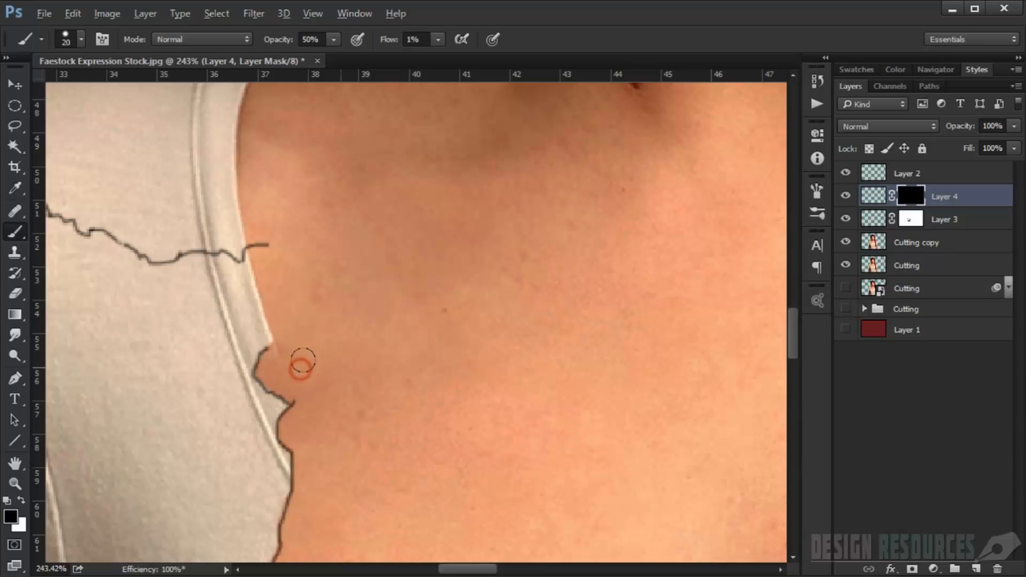
{"action": "scroll", "coordinate": [414, 351], "scroll_direction": "down", "scroll_amount": 5}
{"action": "scroll", "coordinate": [416, 354], "scroll_direction": "down", "scroll_amount": 4}
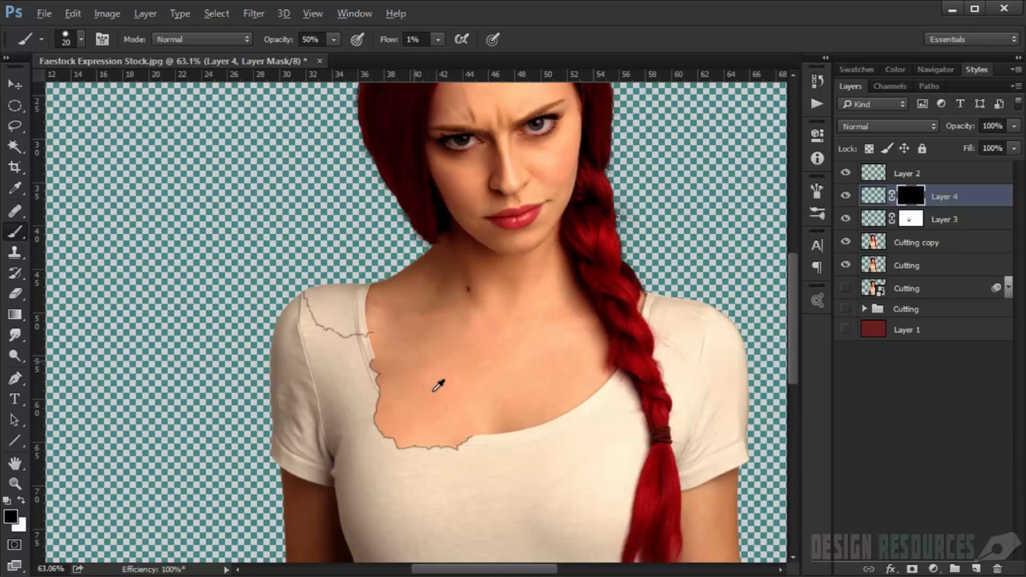
- Refine the patch skin at the upper notch on Layer 4's mask using white with a small brush reduced to 4 px
{"action": "scroll", "coordinate": [458, 377], "scroll_direction": "up", "scroll_amount": 6}
{"action": "scroll", "coordinate": [333, 364], "scroll_direction": "up", "scroll_amount": 2}
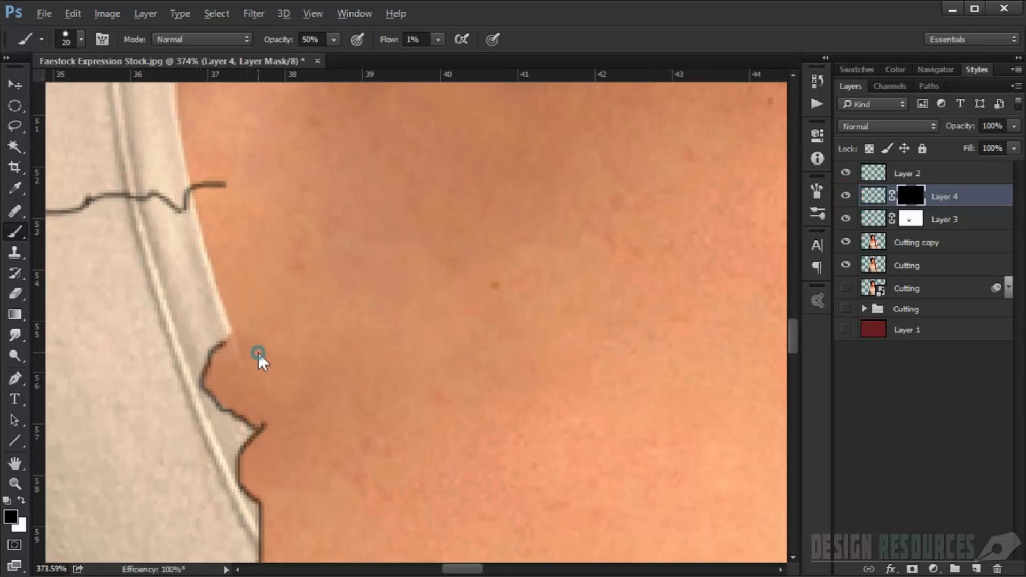
{"action": "left_click_drag", "start_coordinate": [259, 354], "coordinate": [244, 345]}
{"action": "key", "text": "x"}
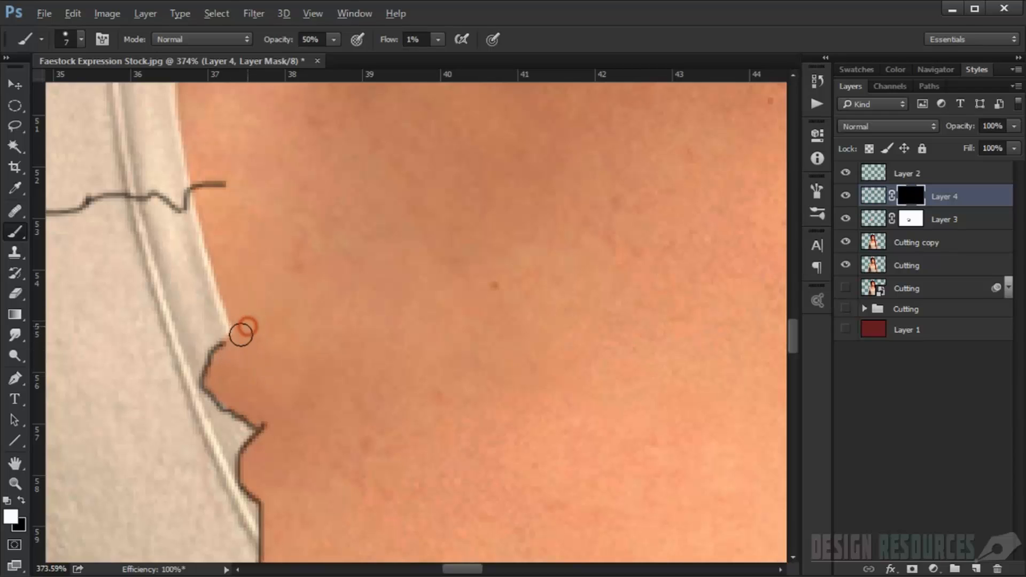
{"action": "mouse_move", "coordinate": [248, 350]}
{"action": "left_mouse_down"}
{"action": "mouse_move", "coordinate": [218, 365]}
{"action": "mouse_move", "coordinate": [228, 399]}
{"action": "left_mouse_up"}
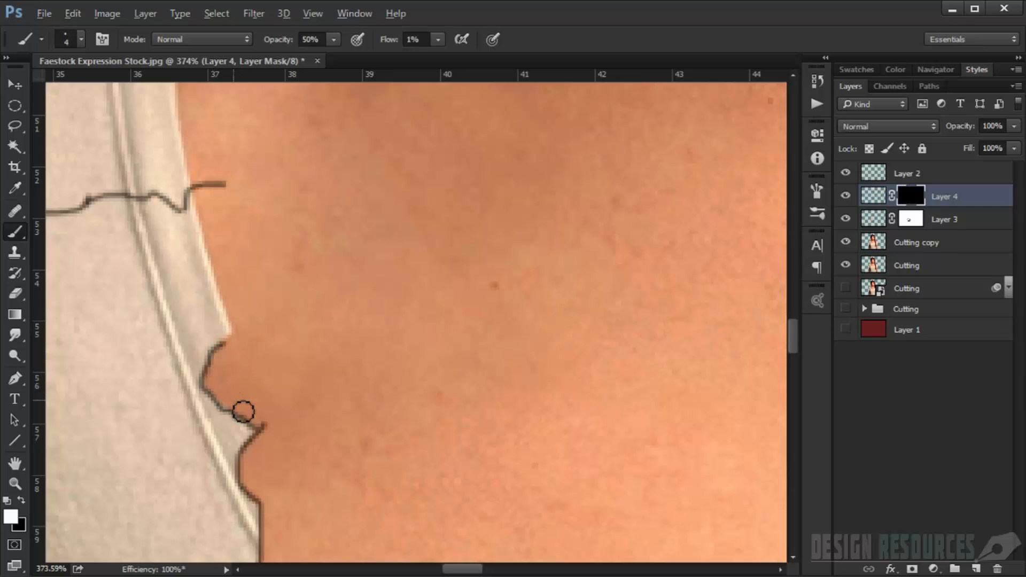
{"action": "scroll", "coordinate": [286, 374], "scroll_direction": "down", "scroll_amount": 15, "text": "alt"}
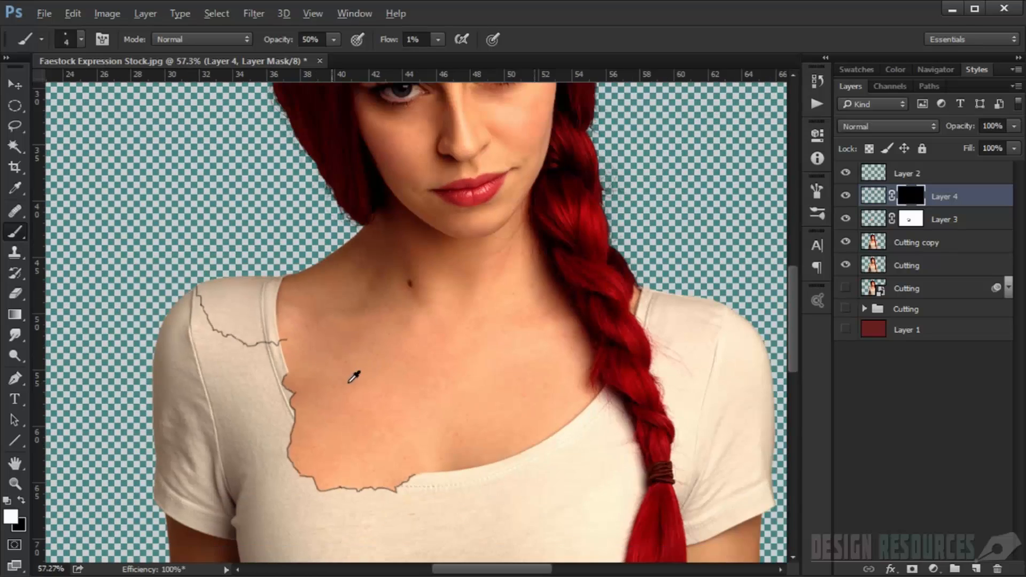
- Hide the sketched tear outline on Layer 2 and check the torn neckline's edges
{"action": "scroll", "coordinate": [400, 400], "scroll_direction": "up", "scroll_amount": 8, "text": "alt"}
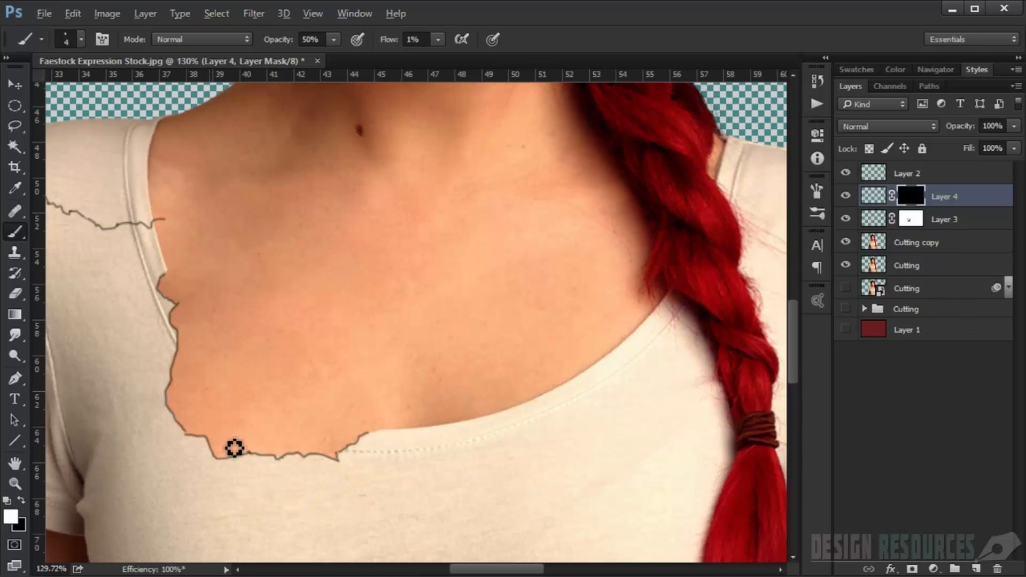
{"action": "left_click", "coordinate": [845, 173]}
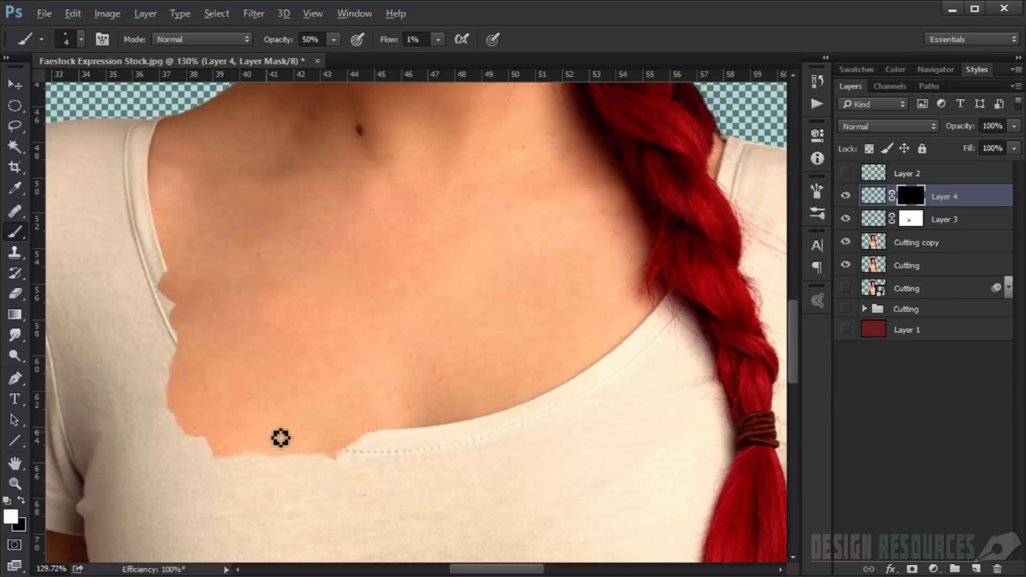
{"action": "scroll", "coordinate": [278, 416], "scroll_direction": "down", "scroll_amount": 5, "text": "alt"}
{"action": "scroll", "coordinate": [277, 438], "scroll_direction": "down", "scroll_amount": 2}
{"action": "scroll", "coordinate": [277, 403], "scroll_direction": "up", "scroll_amount": 6}
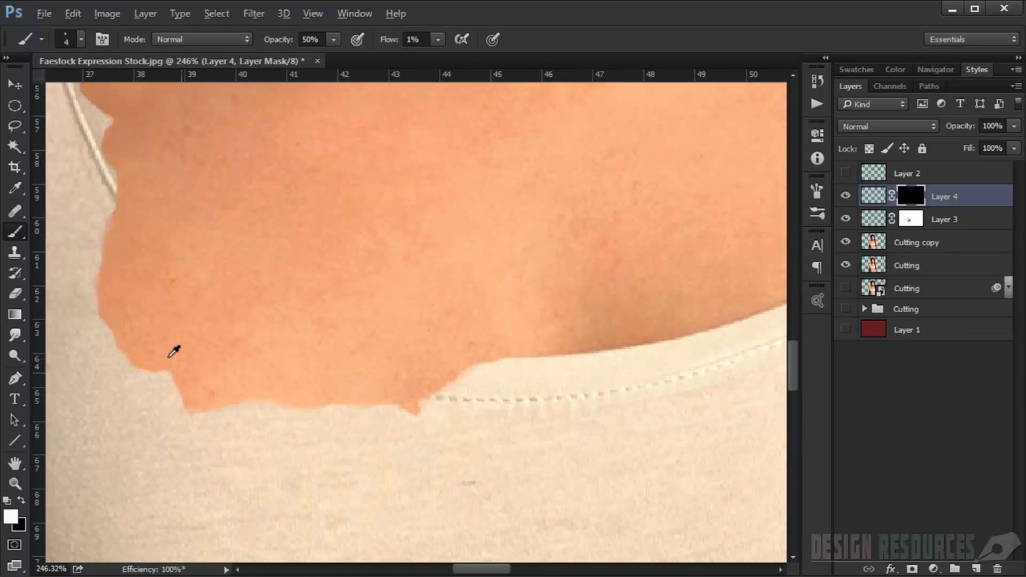
{"action": "scroll", "coordinate": [183, 244], "scroll_direction": "down", "scroll_amount": 4}
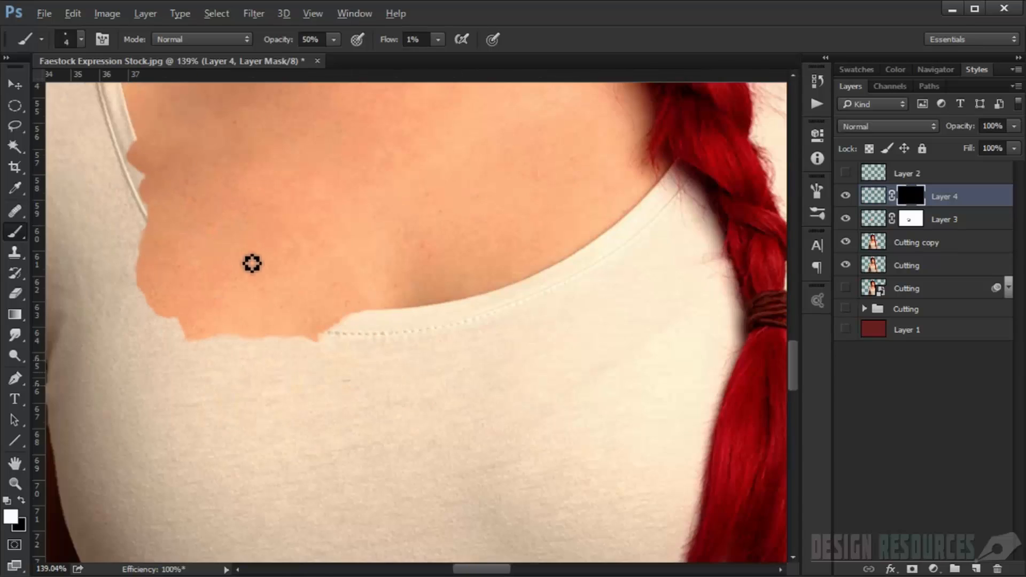
{"action": "left_click_drag", "start_coordinate": [247, 261], "coordinate": [229, 282]}
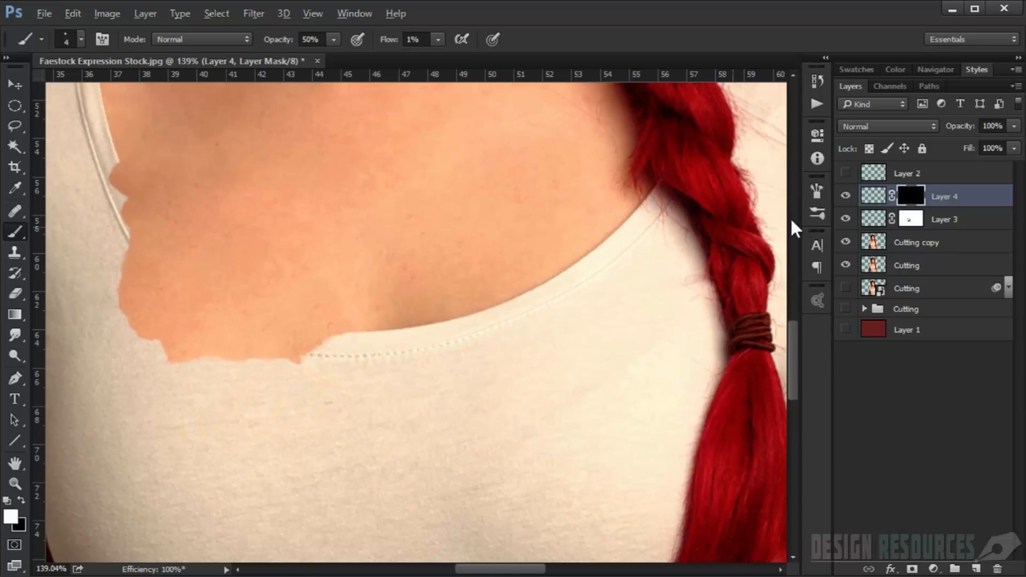
- Apply the layer masks of Layer 4 and Layer 3 and merge the two skin patch layers
{"action": "right_click", "coordinate": [910, 197]}
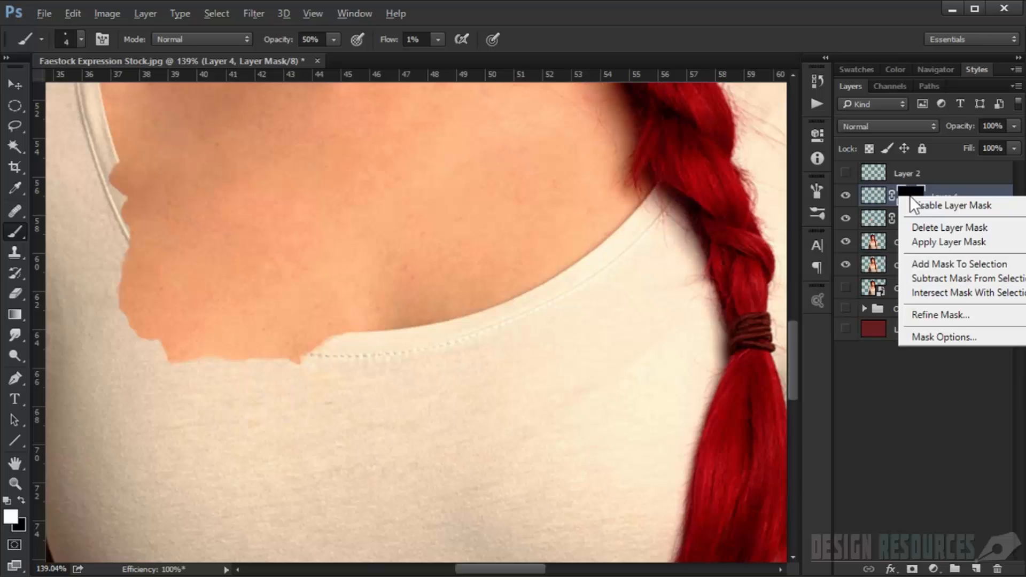
{"action": "left_click", "coordinate": [941, 238]}
{"action": "right_click", "coordinate": [919, 224]}
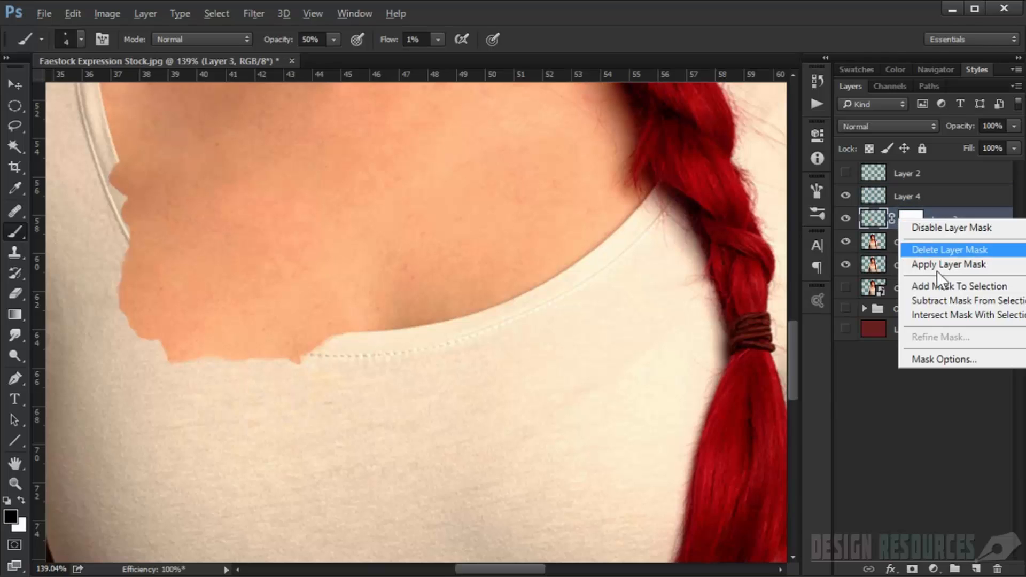
{"action": "left_click", "coordinate": [935, 268]}
{"action": "left_click", "coordinate": [907, 197], "text": "shift"}
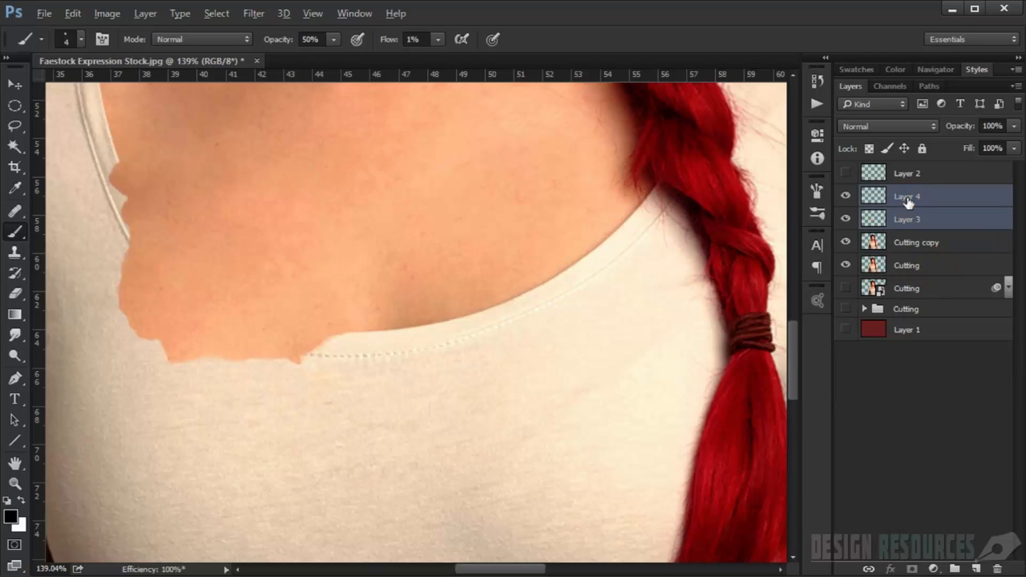
{"action": "key", "text": "ctrl+e"}
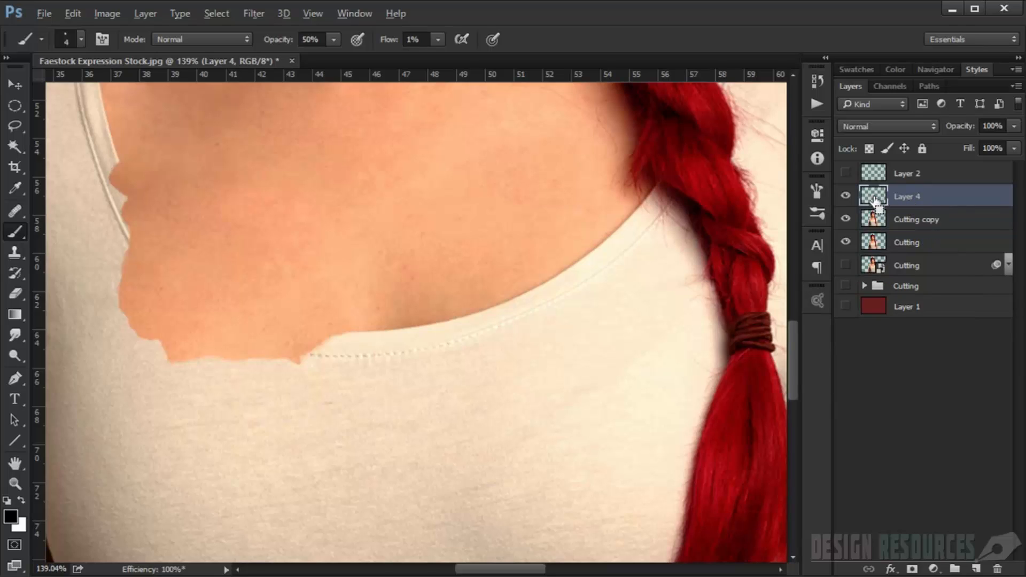
- Load the merged skin patch as a selection, add a new layer above Layer 4, and deselect
{"action": "left_click", "coordinate": [874, 197], "text": "ctrl"}
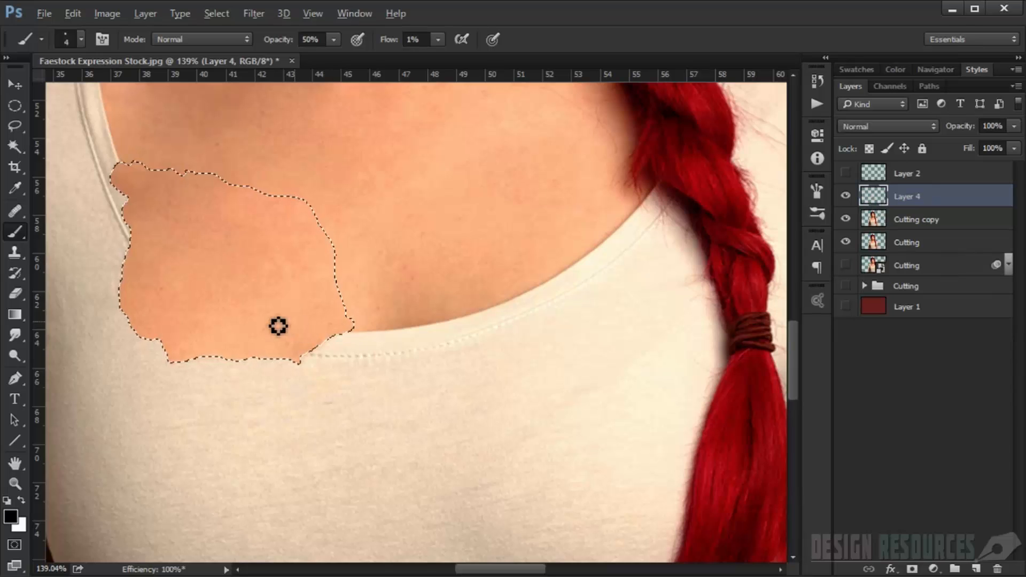
{"action": "left_click_drag", "start_coordinate": [283, 313], "coordinate": [378, 323]}
{"action": "scroll", "coordinate": [225, 309], "scroll_direction": "up", "scroll_amount": 2}
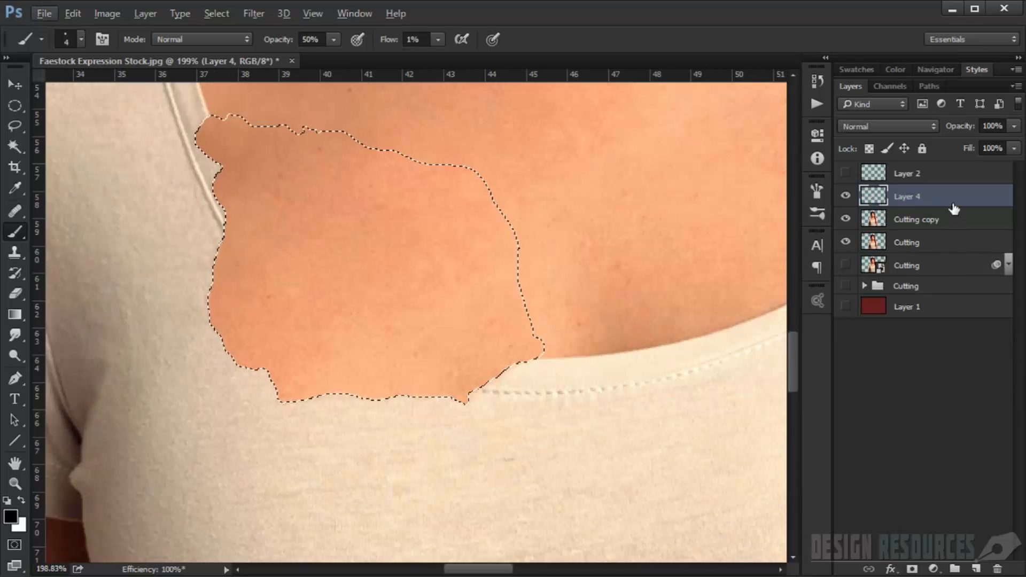
{"action": "left_click", "coordinate": [980, 568]}
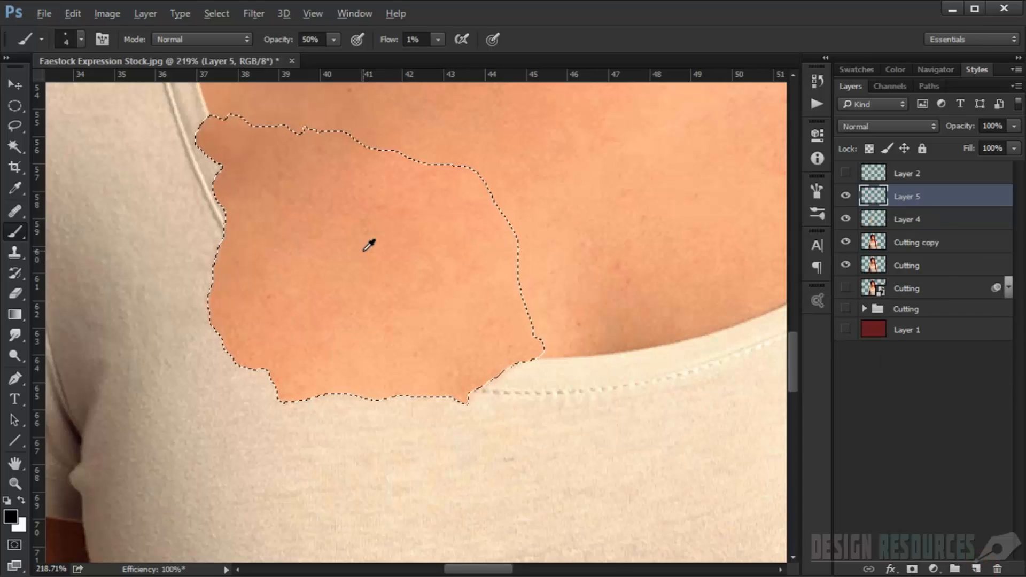
{"action": "scroll", "coordinate": [369, 243], "scroll_direction": "up", "scroll_amount": 2}
{"action": "key", "text": "ctrl+d"}
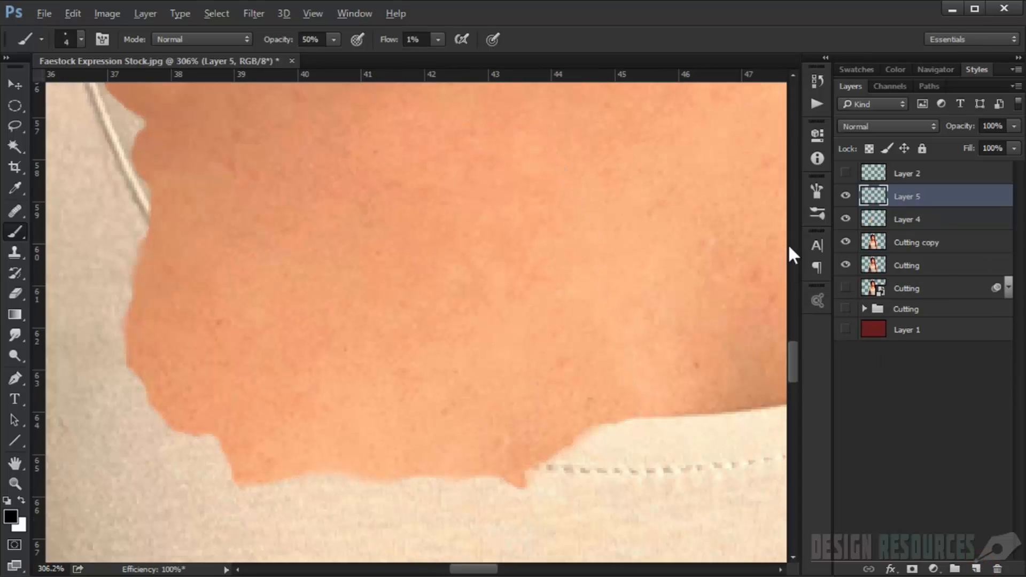
- Sample the chest skin tone and darken the foreground colour to the brown #3a2d25
{"action": "scroll", "coordinate": [257, 207], "scroll_direction": "down", "scroll_amount": 1}
{"action": "scroll", "coordinate": [253, 211], "scroll_direction": "down", "scroll_amount": 3}
{"action": "scroll", "coordinate": [162, 240], "scroll_direction": "up", "scroll_amount": 4}
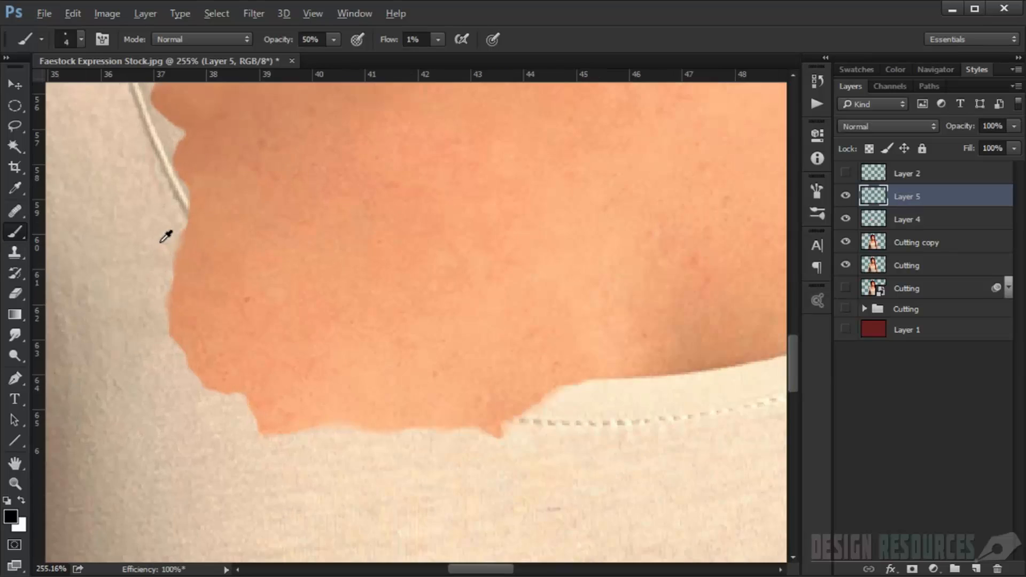
{"action": "left_click_drag", "start_coordinate": [170, 239], "coordinate": [205, 272]}
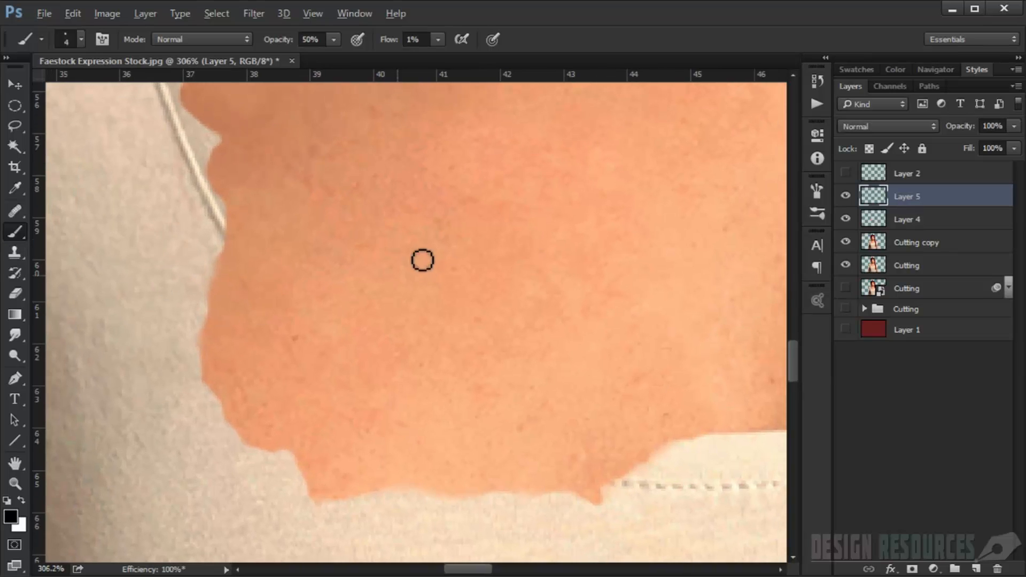
{"action": "left_click", "coordinate": [381, 182], "text": "alt"}
{"action": "key", "text": "i"}
{"action": "left_click", "coordinate": [11, 516]}
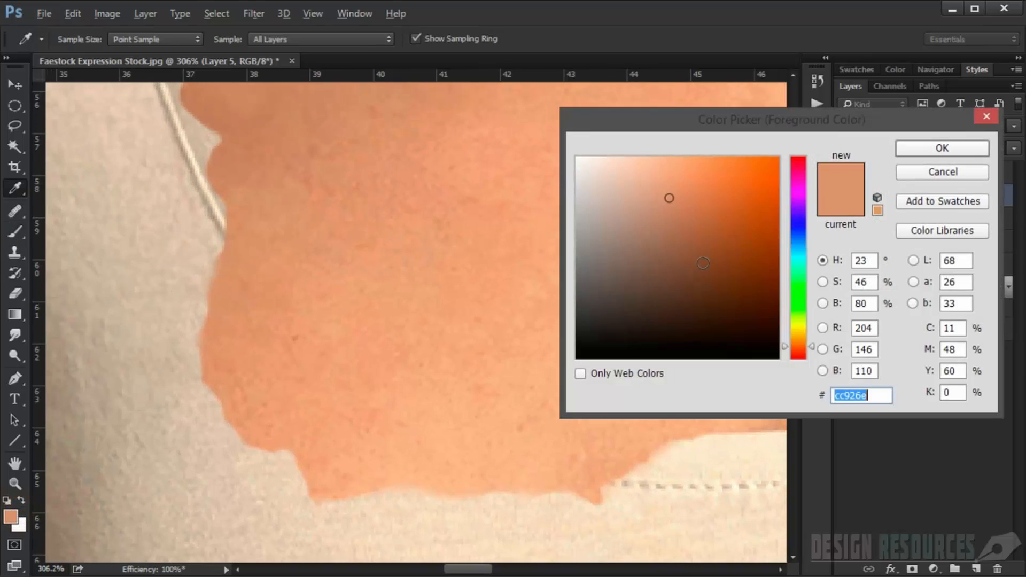
{"action": "left_click", "coordinate": [662, 298]}
{"action": "left_click", "coordinate": [664, 302]}
{"action": "mouse_move", "coordinate": [664, 302]}
{"action": "left_mouse_down"}
{"action": "mouse_move", "coordinate": [650, 291]}
{"action": "mouse_move", "coordinate": [648, 313]}
{"action": "left_mouse_up"}
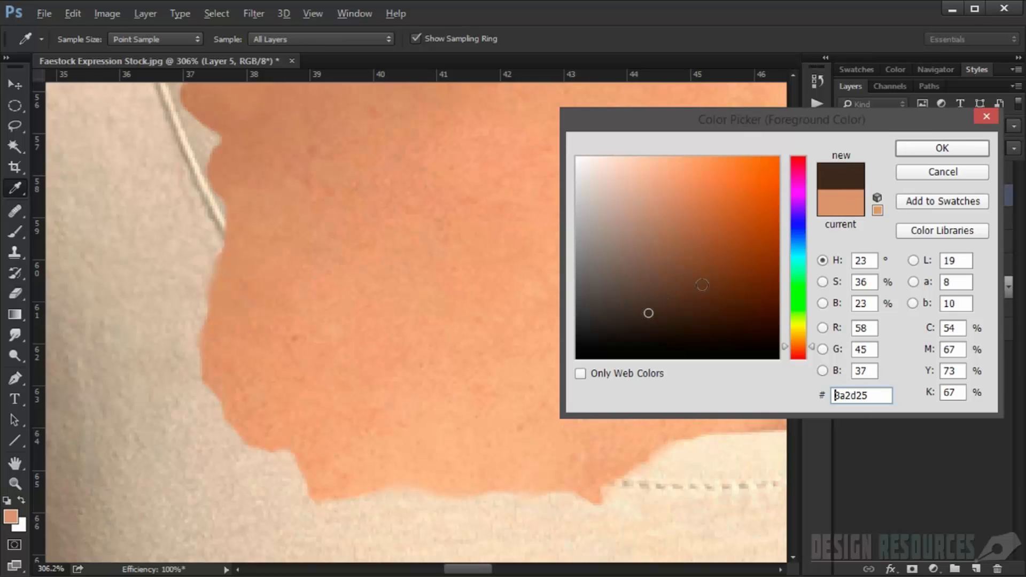
{"action": "left_click", "coordinate": [908, 149]}
- Set the brush to 26% opacity, 28% flow, 45% hardness and a size of 6 px
{"action": "key", "text": "b"}
{"action": "scroll", "coordinate": [355, 201], "scroll_direction": "up", "scroll_amount": 3}
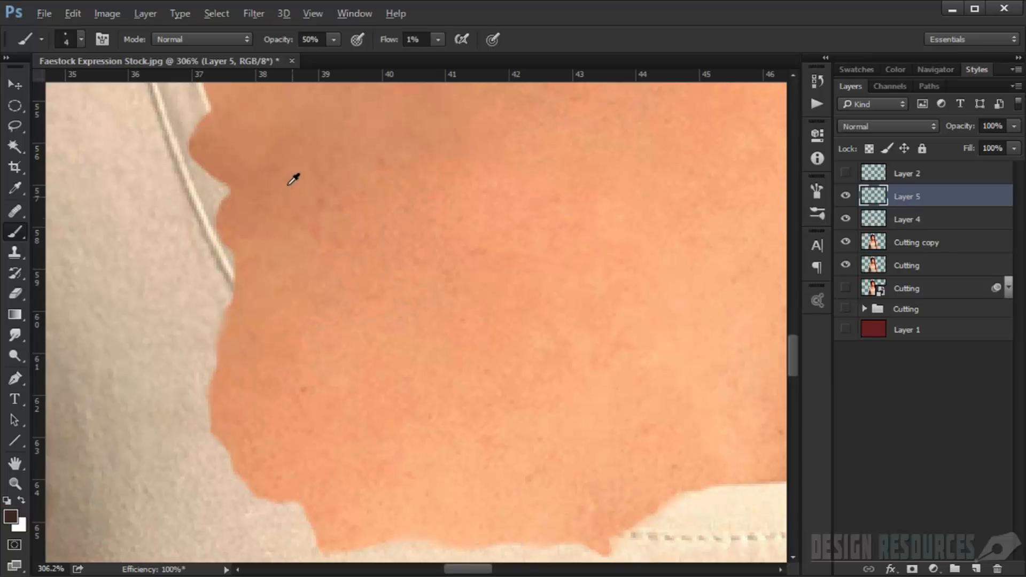
{"action": "left_click", "coordinate": [411, 39]}
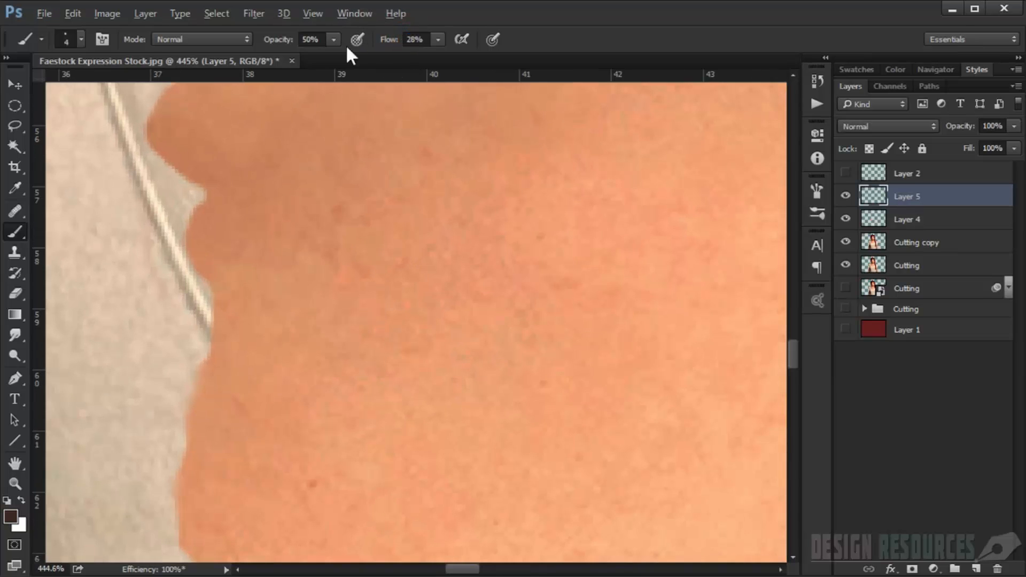
{"action": "left_click_drag", "start_coordinate": [276, 42], "coordinate": [277, 44]}
{"action": "mouse_move", "coordinate": [209, 194]}
{"action": "left_mouse_down"}
{"action": "mouse_move", "coordinate": [229, 231]}
{"action": "mouse_move", "coordinate": [232, 337]}
{"action": "left_mouse_up"}
{"action": "scroll", "coordinate": [190, 258], "scroll_direction": "up", "scroll_amount": 3}
{"action": "right_click", "coordinate": [209, 256], "text": "alt"}
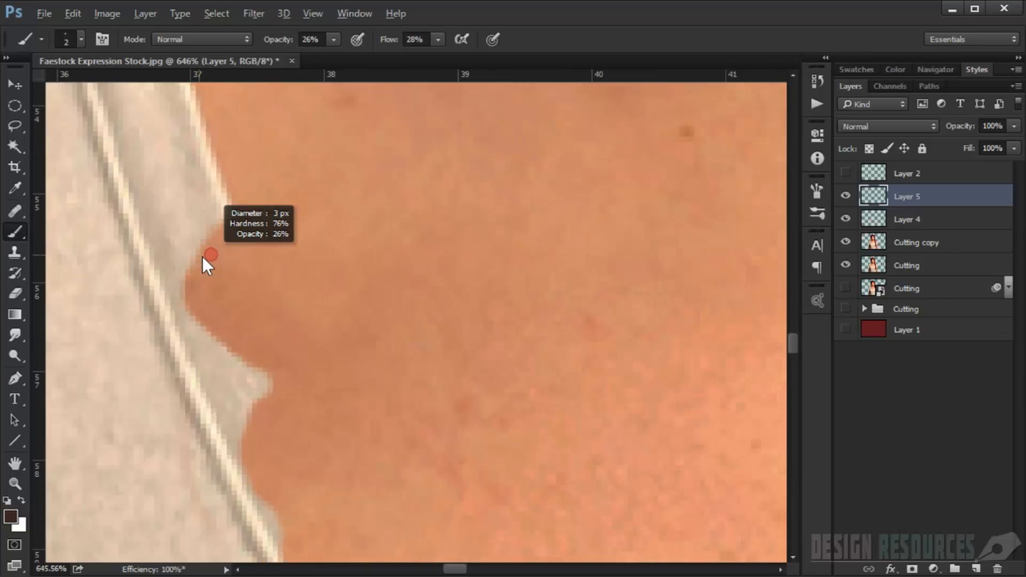
{"action": "right_click", "coordinate": [217, 233]}
{"action": "left_click_drag", "start_coordinate": [374, 162], "coordinate": [342, 161]}
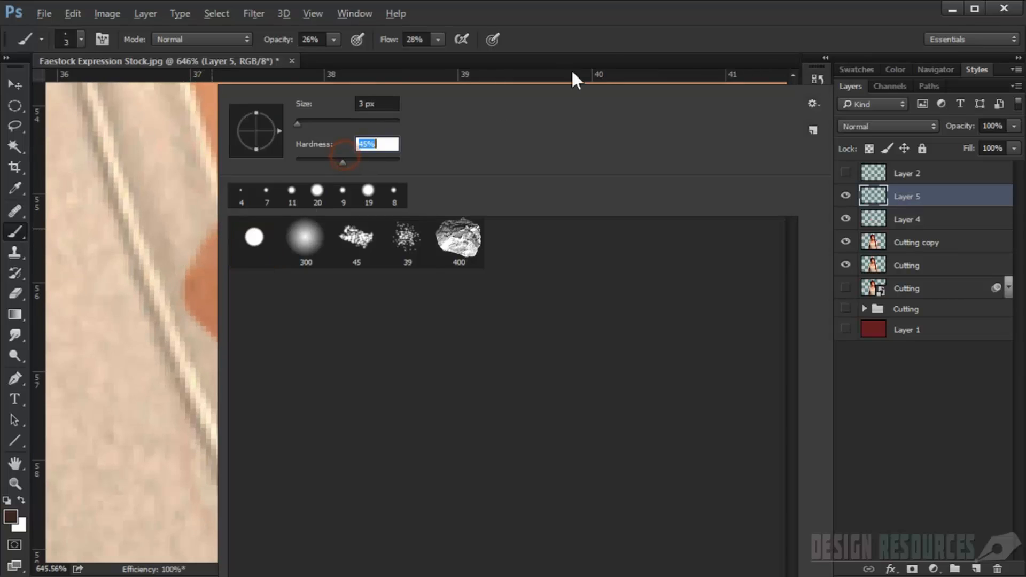
{"action": "left_click", "coordinate": [607, 45]}
{"action": "right_click", "coordinate": [229, 250], "text": "alt"}
{"action": "right_click", "coordinate": [228, 230], "text": "alt"}
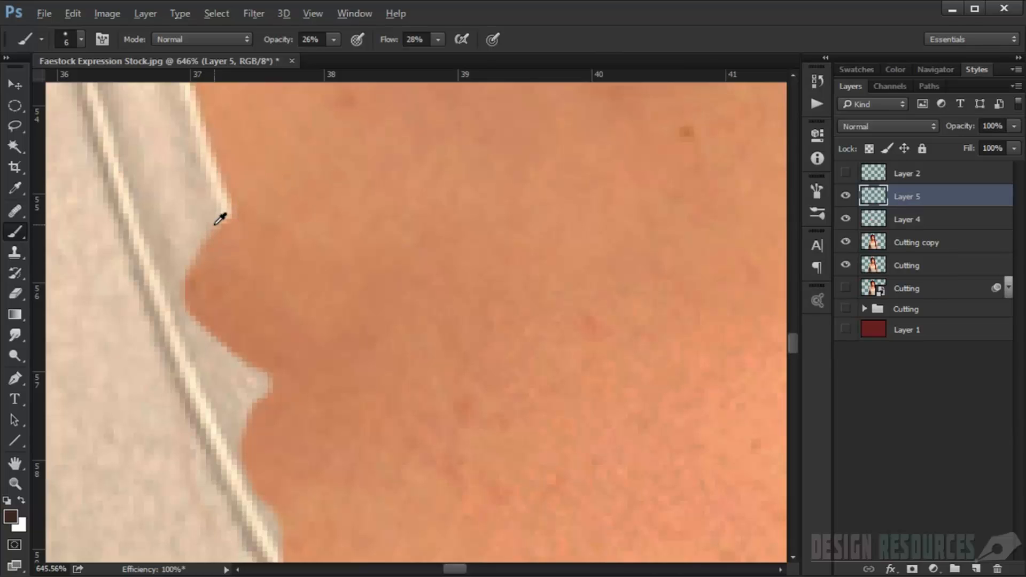
- Paint a thin dark brown shadow along the curved edge of the upper notch on Layer 5, building it up with repeated strokes
{"action": "scroll", "coordinate": [221, 220], "scroll_direction": "up", "scroll_amount": 3}
{"action": "mouse_move", "coordinate": [225, 206]}
{"action": "left_mouse_down"}
{"action": "mouse_move", "coordinate": [192, 252]}
{"action": "mouse_move", "coordinate": [209, 238]}
{"action": "mouse_move", "coordinate": [214, 250]}
{"action": "left_mouse_up"}
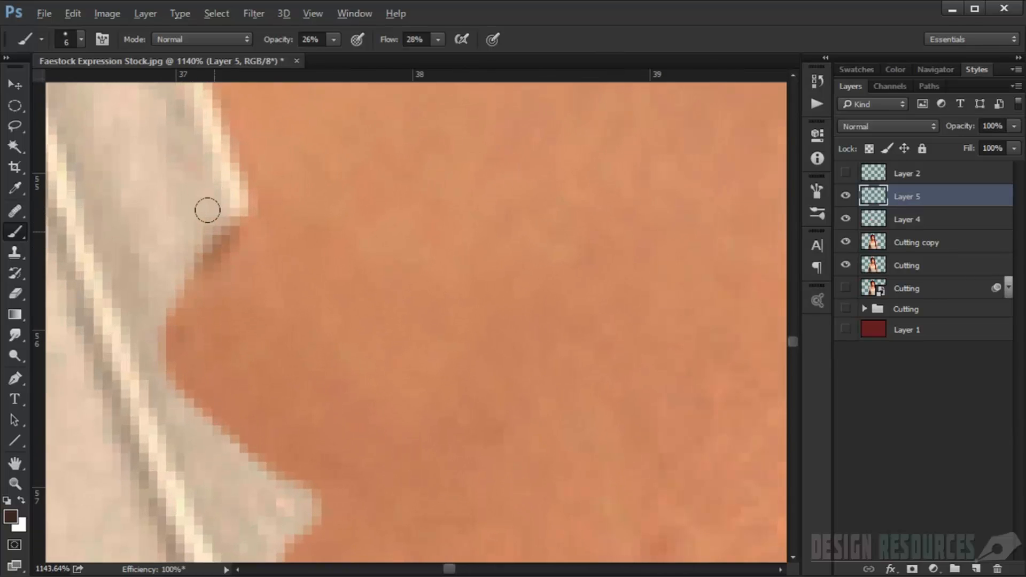
{"action": "left_click_drag", "start_coordinate": [229, 215], "coordinate": [163, 262]}
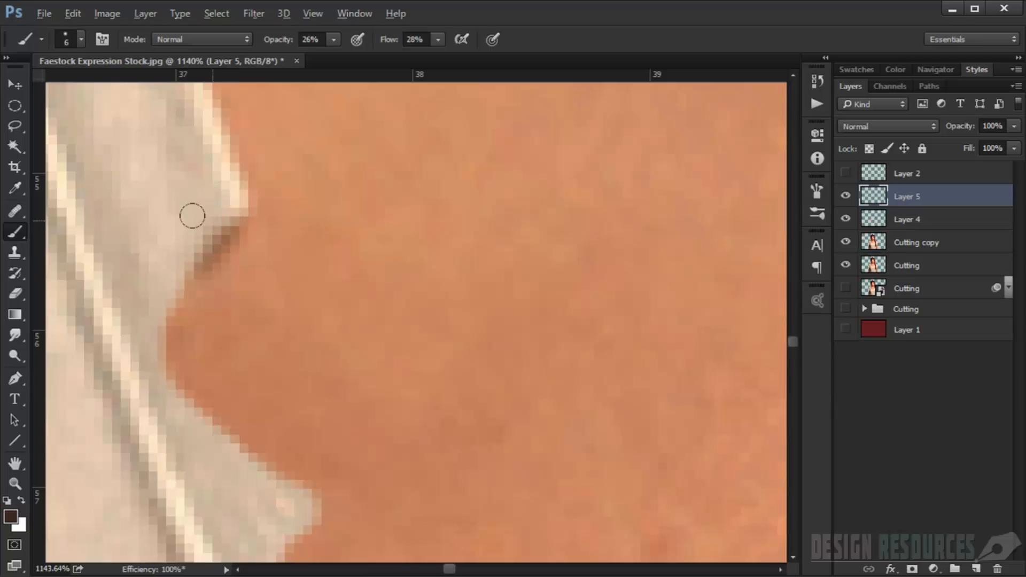
{"action": "mouse_move", "coordinate": [160, 299]}
{"action": "left_mouse_down"}
{"action": "mouse_move", "coordinate": [134, 316]}
{"action": "mouse_move", "coordinate": [160, 299]}
{"action": "left_mouse_up"}
{"action": "mouse_move", "coordinate": [170, 261]}
{"action": "left_mouse_down"}
{"action": "mouse_move", "coordinate": [138, 322]}
{"action": "mouse_move", "coordinate": [154, 400]}
{"action": "left_mouse_up"}
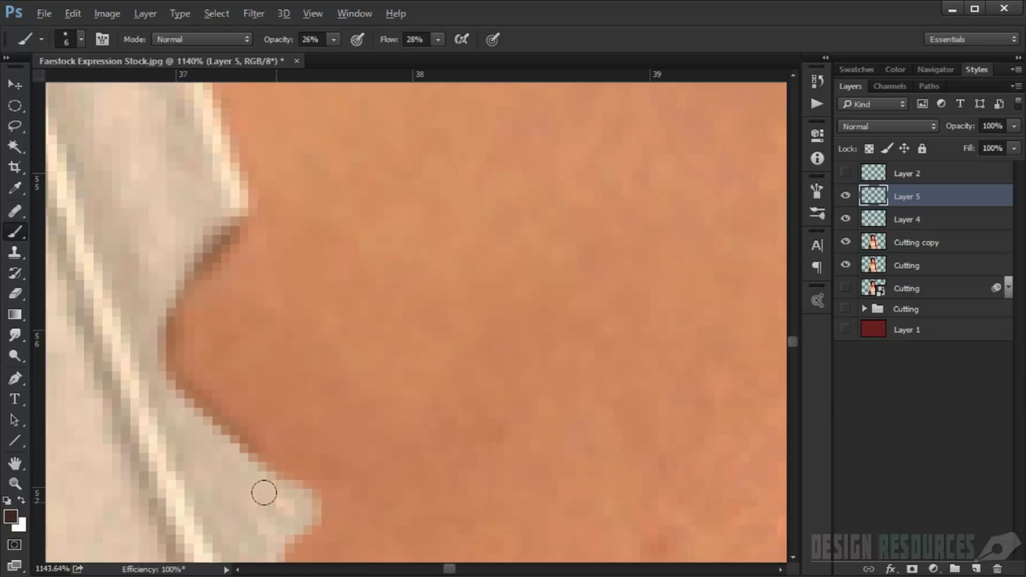
{"action": "left_click_drag", "start_coordinate": [201, 201], "coordinate": [217, 201]}
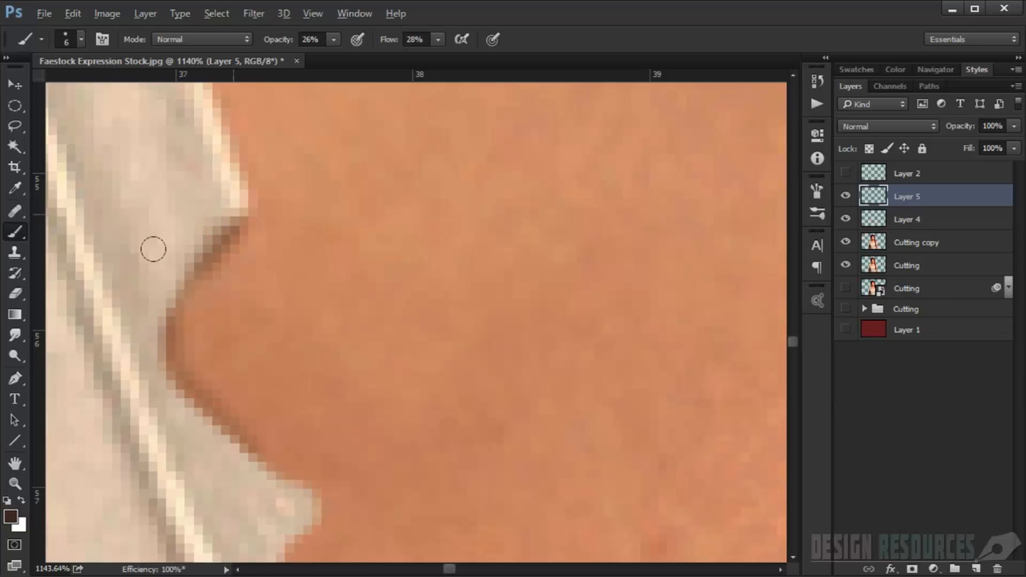
{"action": "left_click_drag", "start_coordinate": [190, 288], "coordinate": [184, 316]}
- Choose the Eraser with the hard round 25 px tip and reduce its size to 6 px for cleaning up the notch shadow
{"action": "scroll", "coordinate": [210, 426], "scroll_direction": "down", "scroll_amount": 6}
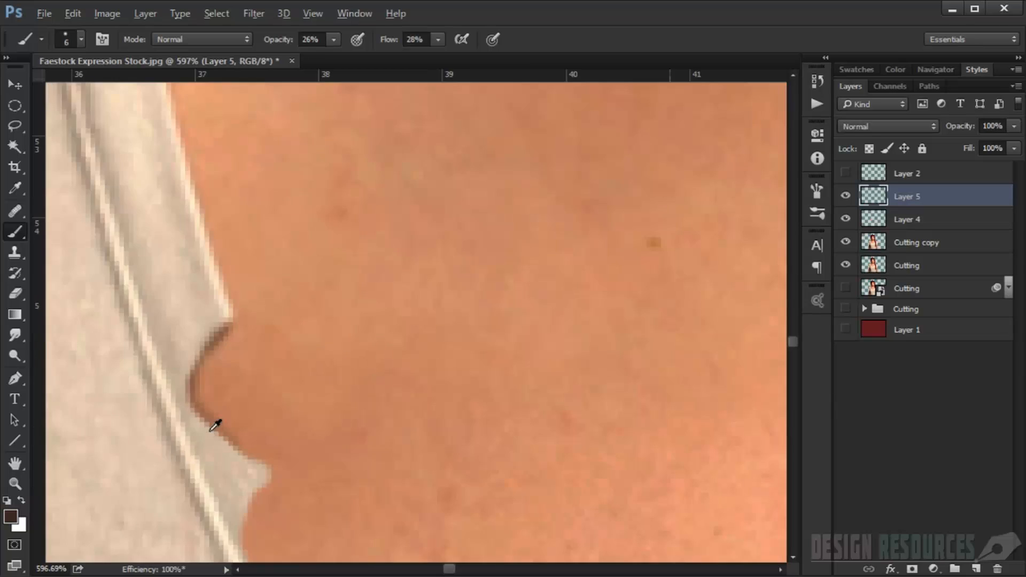
{"action": "left_click_drag", "start_coordinate": [212, 424], "coordinate": [204, 252]}
{"action": "scroll", "coordinate": [203, 238], "scroll_direction": "up", "scroll_amount": 7}
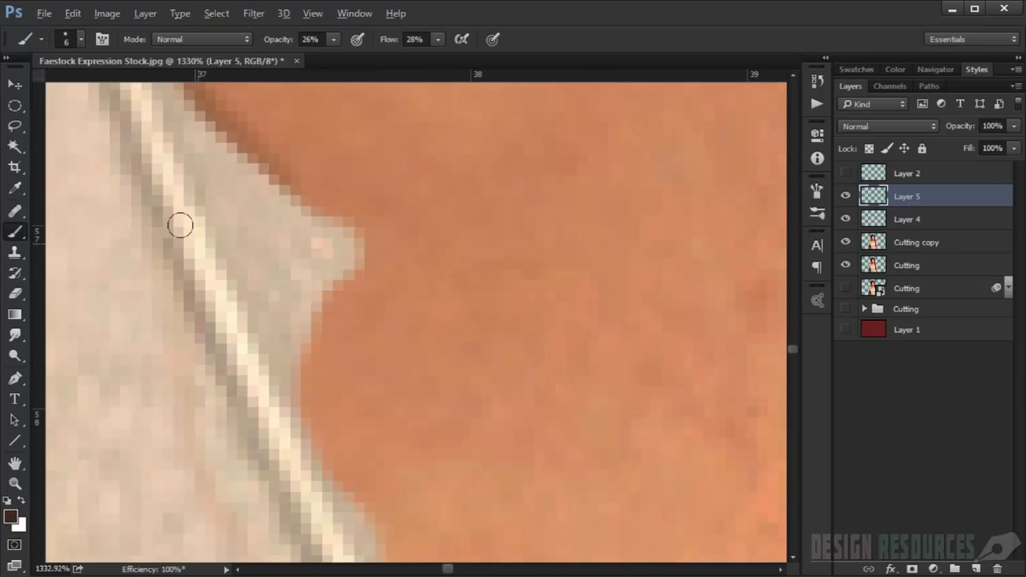
{"action": "mouse_move", "coordinate": [222, 197]}
{"action": "left_mouse_down"}
{"action": "mouse_move", "coordinate": [226, 410]}
{"action": "mouse_move", "coordinate": [213, 443]}
{"action": "left_mouse_up"}
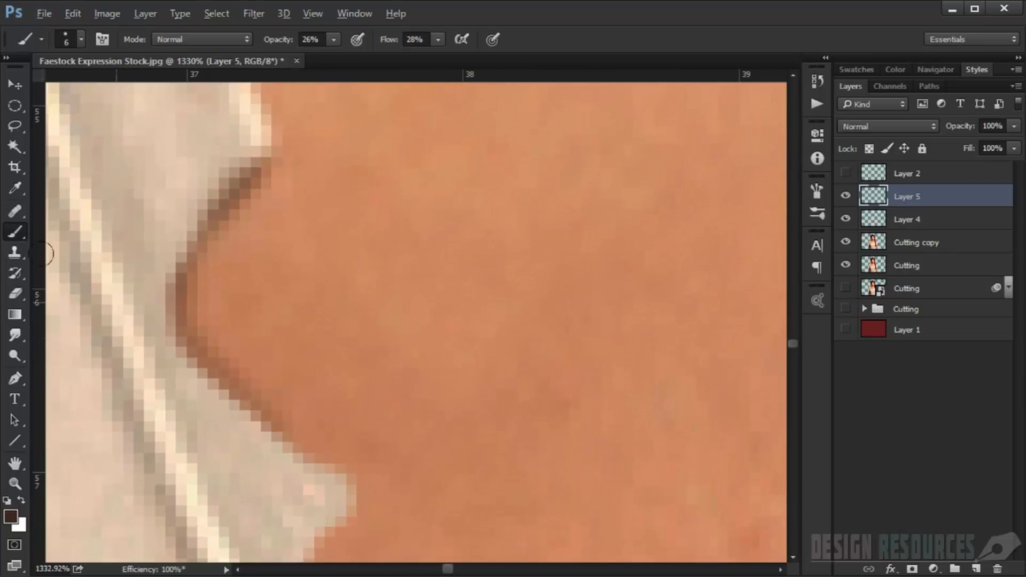
{"action": "left_click", "coordinate": [22, 291]}
{"action": "scroll", "coordinate": [169, 274], "scroll_direction": "up", "scroll_amount": 3}
{"action": "left_click_drag", "start_coordinate": [181, 274], "coordinate": [188, 277]}
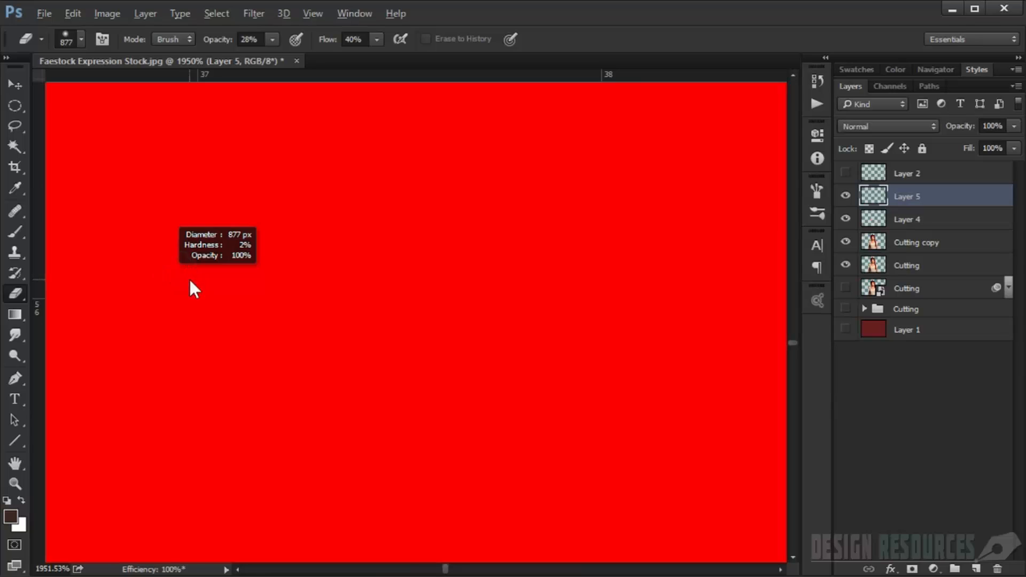
{"action": "left_click_drag", "start_coordinate": [248, 256], "coordinate": [147, 265]}
{"action": "left_click_drag", "start_coordinate": [529, 297], "coordinate": [321, 246]}
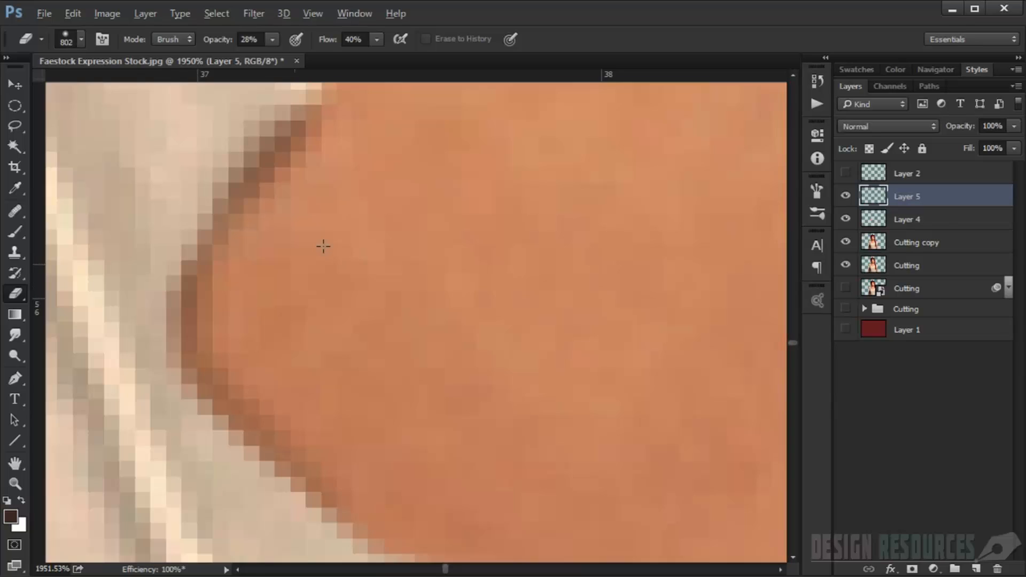
{"action": "right_click", "coordinate": [320, 246]}
{"action": "left_click", "coordinate": [367, 239]}
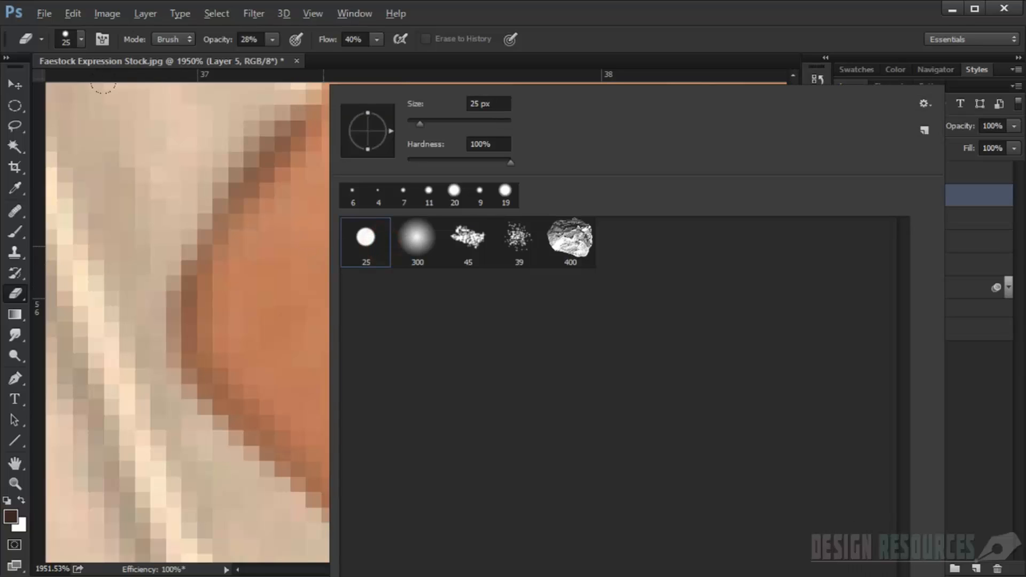
{"action": "left_click", "coordinate": [537, 45]}
{"action": "left_click_drag", "start_coordinate": [320, 262], "coordinate": [209, 265]}
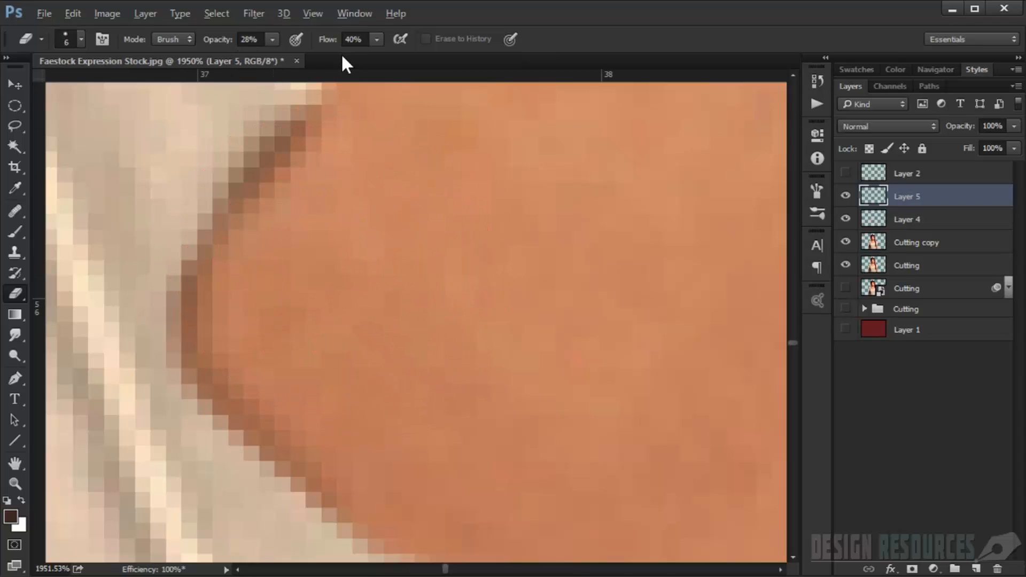
- Set the Eraser flow to 35% and its hardness to 11%
{"action": "left_click_drag", "start_coordinate": [326, 41], "coordinate": [322, 41]}
{"action": "right_click", "coordinate": [396, 187]}
{"action": "left_click", "coordinate": [490, 161]}
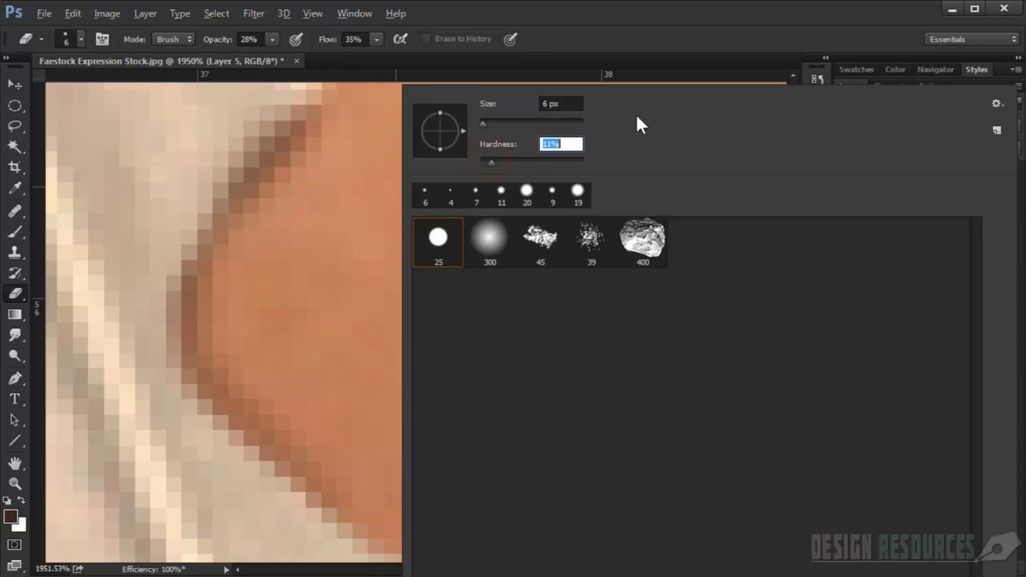
{"action": "key", "text": "Return"}
- Softly erase the skin-side edge of the upper notch's shadow on Layer 5 so it fades into the skin
{"action": "left_click_drag", "start_coordinate": [351, 146], "coordinate": [308, 193]}
{"action": "mouse_move", "coordinate": [323, 177]}
{"action": "left_mouse_down"}
{"action": "mouse_move", "coordinate": [294, 205]}
{"action": "mouse_move", "coordinate": [256, 172]}
{"action": "left_mouse_up"}
{"action": "left_click_drag", "start_coordinate": [266, 226], "coordinate": [238, 206]}
{"action": "mouse_move", "coordinate": [249, 261]}
{"action": "left_mouse_down"}
{"action": "mouse_move", "coordinate": [219, 240]}
{"action": "mouse_move", "coordinate": [206, 298]}
{"action": "left_mouse_up"}
{"action": "left_click_drag", "start_coordinate": [270, 390], "coordinate": [250, 374]}
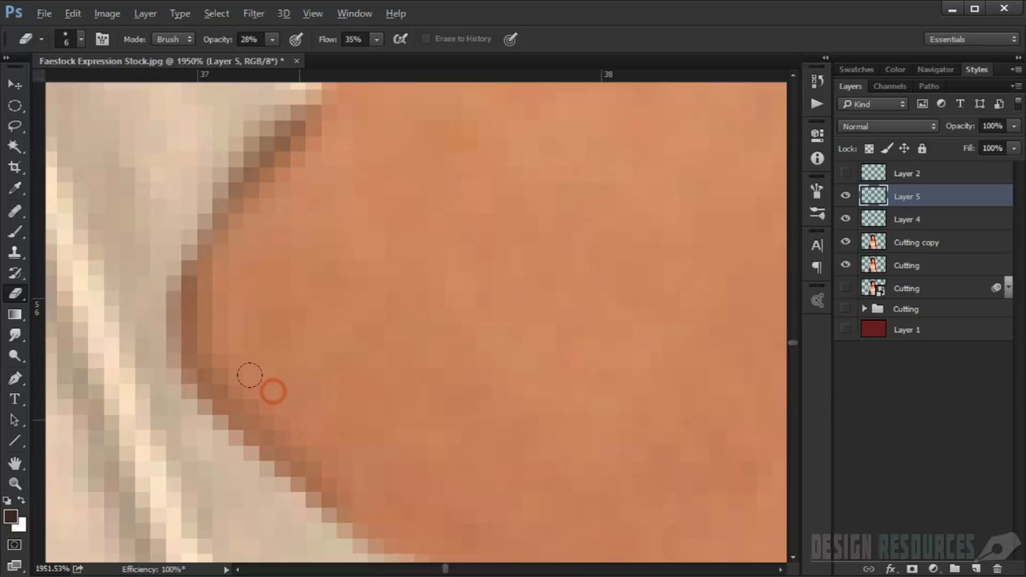
{"action": "scroll", "coordinate": [328, 423], "scroll_direction": "down", "scroll_amount": 8}
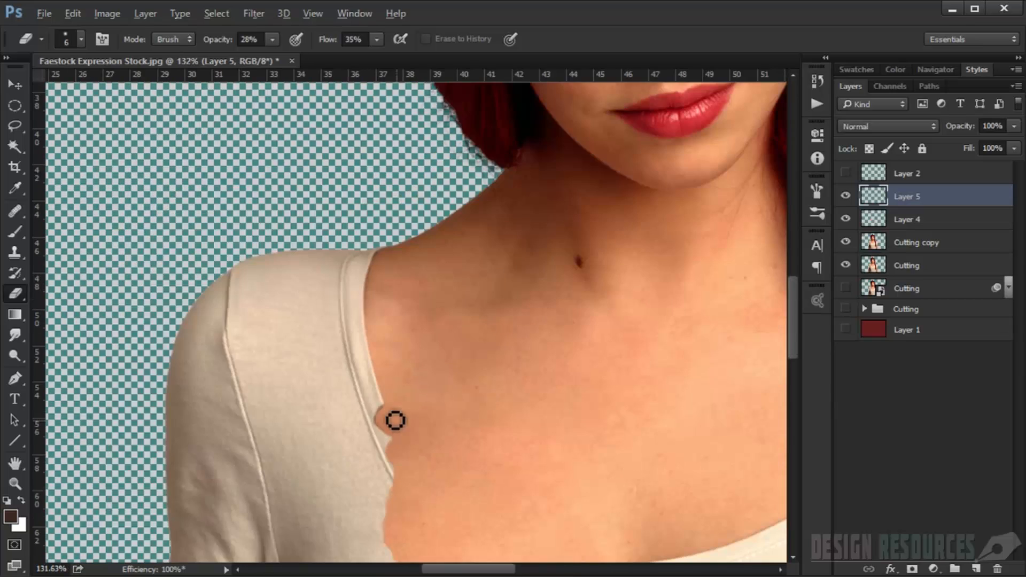
- Erase the shadow spilling onto the shirt fabric along the upper notch's edge
{"action": "scroll", "coordinate": [394, 419], "scroll_direction": "up", "scroll_amount": 2}
{"action": "scroll", "coordinate": [390, 395], "scroll_direction": "up", "scroll_amount": 7}
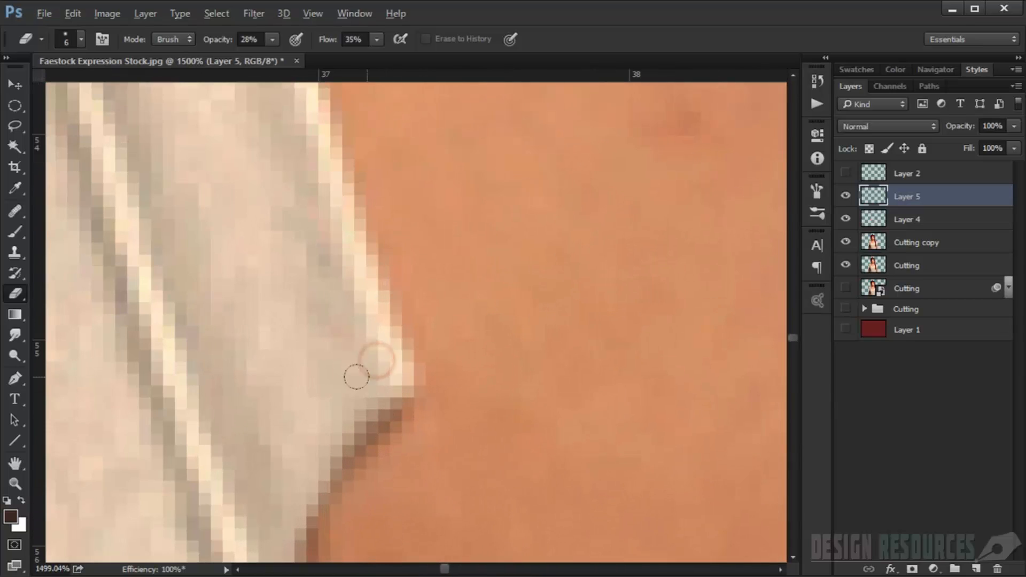
{"action": "left_click_drag", "start_coordinate": [380, 401], "coordinate": [357, 358]}
{"action": "mouse_move", "coordinate": [332, 444]}
{"action": "left_mouse_down"}
{"action": "mouse_move", "coordinate": [332, 412]}
{"action": "mouse_move", "coordinate": [281, 488]}
{"action": "left_mouse_up"}
{"action": "left_click_drag", "start_coordinate": [291, 518], "coordinate": [270, 506]}
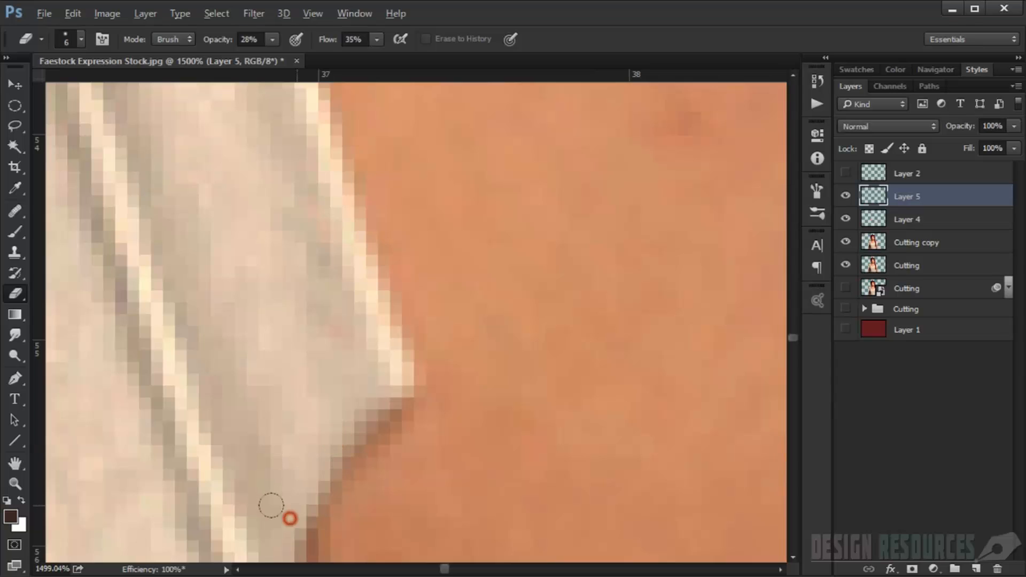
- Darken the foreground colour to a near-black brown and return to the Brush tool
{"action": "key", "text": "space"}
{"action": "left_click_drag", "start_coordinate": [281, 458], "coordinate": [287, 392]}
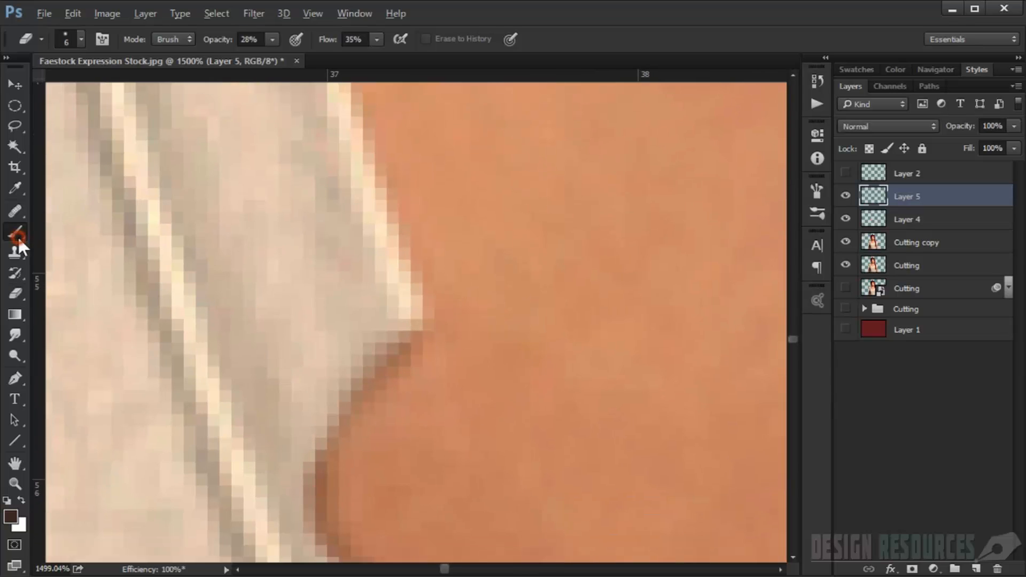
{"action": "key", "text": "i"}
{"action": "left_click", "coordinate": [10, 517]}
{"action": "mouse_move", "coordinate": [646, 338]}
{"action": "left_mouse_down"}
{"action": "mouse_move", "coordinate": [630, 329]}
{"action": "mouse_move", "coordinate": [639, 327]}
{"action": "left_mouse_up"}
{"action": "left_click", "coordinate": [929, 147]}
{"action": "key", "text": "b"}
- Set the brush to 19% opacity, 19% flow and a size of 6 px
{"action": "left_click_drag", "start_coordinate": [375, 368], "coordinate": [369, 367]}
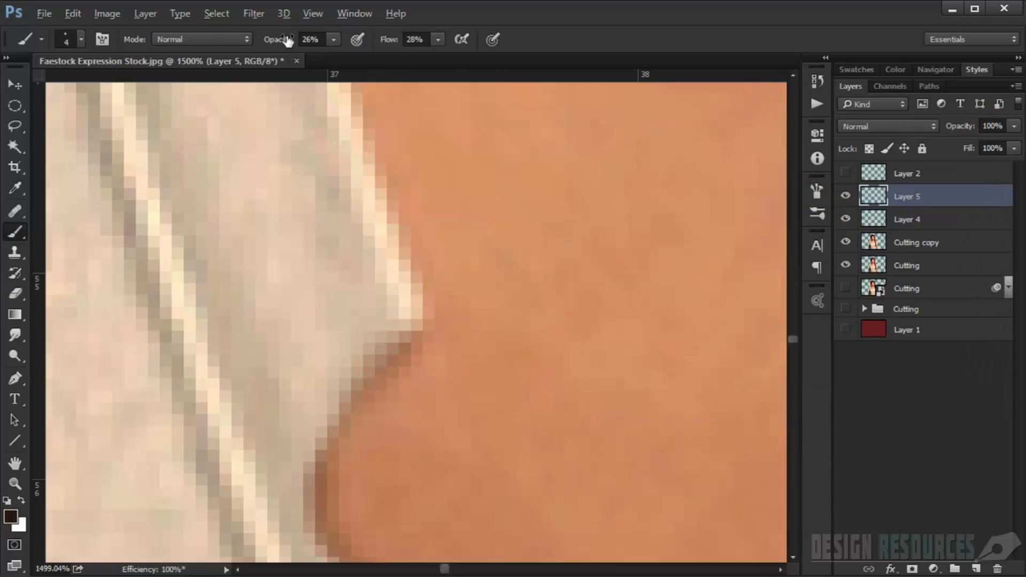
{"action": "left_click_drag", "start_coordinate": [392, 40], "coordinate": [387, 41]}
{"action": "left_click_drag", "start_coordinate": [351, 307], "coordinate": [357, 306]}
- Deepen the shadow along the upper notch's curved edge with faint near-black brown strokes on Layer 5
{"action": "left_click_drag", "start_coordinate": [416, 339], "coordinate": [365, 357]}
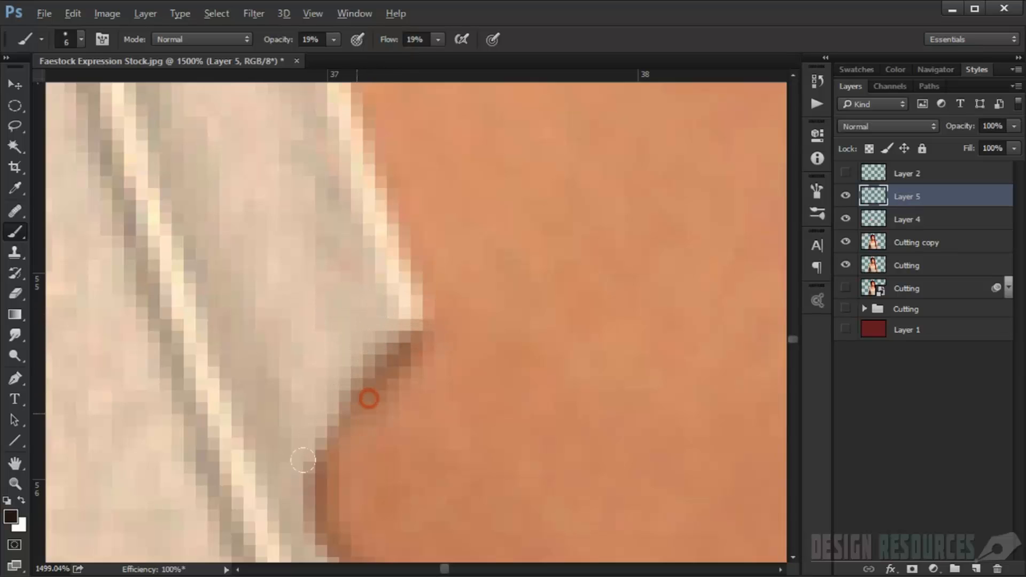
{"action": "left_click_drag", "start_coordinate": [303, 461], "coordinate": [311, 473]}
{"action": "mouse_move", "coordinate": [332, 435]}
{"action": "left_mouse_down"}
{"action": "mouse_move", "coordinate": [306, 452]}
{"action": "mouse_move", "coordinate": [325, 508]}
{"action": "mouse_move", "coordinate": [298, 241]}
{"action": "left_mouse_up"}
{"action": "mouse_move", "coordinate": [339, 409]}
{"action": "left_mouse_down"}
{"action": "mouse_move", "coordinate": [379, 474]}
{"action": "mouse_move", "coordinate": [351, 367]}
{"action": "left_mouse_up"}
{"action": "left_click_drag", "start_coordinate": [357, 382], "coordinate": [321, 479]}
{"action": "mouse_move", "coordinate": [396, 463]}
{"action": "left_mouse_down"}
{"action": "mouse_move", "coordinate": [369, 459]}
{"action": "mouse_move", "coordinate": [323, 511]}
{"action": "left_mouse_up"}
{"action": "left_click_drag", "start_coordinate": [344, 529], "coordinate": [323, 511]}
- Paint a soft dark shadow under the pointed fabric tip and along the second notch's edge, building it up with repeated strokes
{"action": "left_click_drag", "start_coordinate": [374, 458], "coordinate": [370, 333]}
{"action": "left_click_drag", "start_coordinate": [385, 357], "coordinate": [321, 408]}
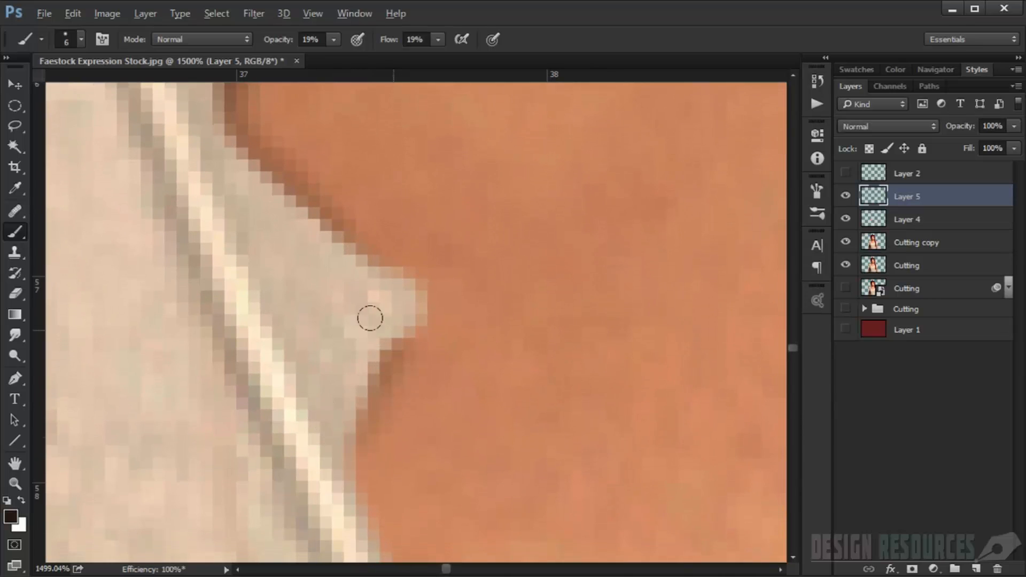
{"action": "left_click_drag", "start_coordinate": [384, 350], "coordinate": [330, 515]}
{"action": "left_click_drag", "start_coordinate": [347, 430], "coordinate": [292, 247]}
{"action": "left_click_drag", "start_coordinate": [305, 313], "coordinate": [340, 453]}
{"action": "mouse_move", "coordinate": [324, 384]}
{"action": "left_mouse_down"}
{"action": "mouse_move", "coordinate": [348, 431]}
{"action": "mouse_move", "coordinate": [324, 518]}
{"action": "left_mouse_up"}
{"action": "left_click_drag", "start_coordinate": [332, 424], "coordinate": [298, 243]}
{"action": "left_click_drag", "start_coordinate": [369, 322], "coordinate": [329, 525]}
{"action": "left_click_drag", "start_coordinate": [319, 422], "coordinate": [313, 348]}
{"action": "left_click", "coordinate": [321, 378]}
{"action": "mouse_move", "coordinate": [260, 391]}
{"action": "left_mouse_down"}
{"action": "mouse_move", "coordinate": [267, 268]}
{"action": "mouse_move", "coordinate": [304, 377]}
{"action": "left_mouse_up"}
- Paint a faint dark shadow along the torn side edge just below the end of the neckline seam
{"action": "scroll", "coordinate": [267, 409], "scroll_direction": "down", "scroll_amount": 9}
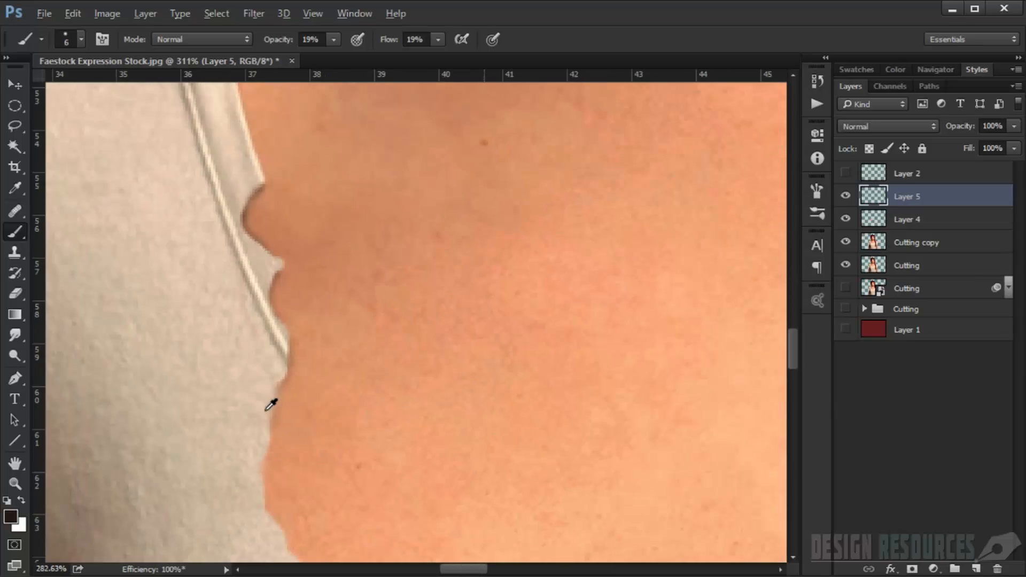
{"action": "scroll", "coordinate": [271, 405], "scroll_direction": "down", "scroll_amount": 8}
{"action": "scroll", "coordinate": [317, 452], "scroll_direction": "down", "scroll_amount": 1}
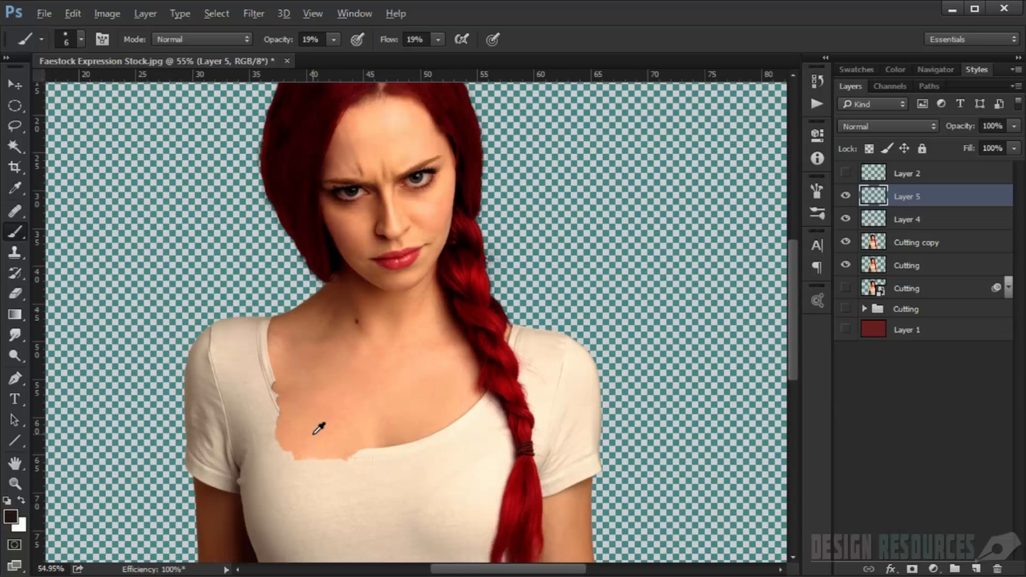
{"action": "scroll", "coordinate": [306, 446], "scroll_direction": "up", "scroll_amount": 10}
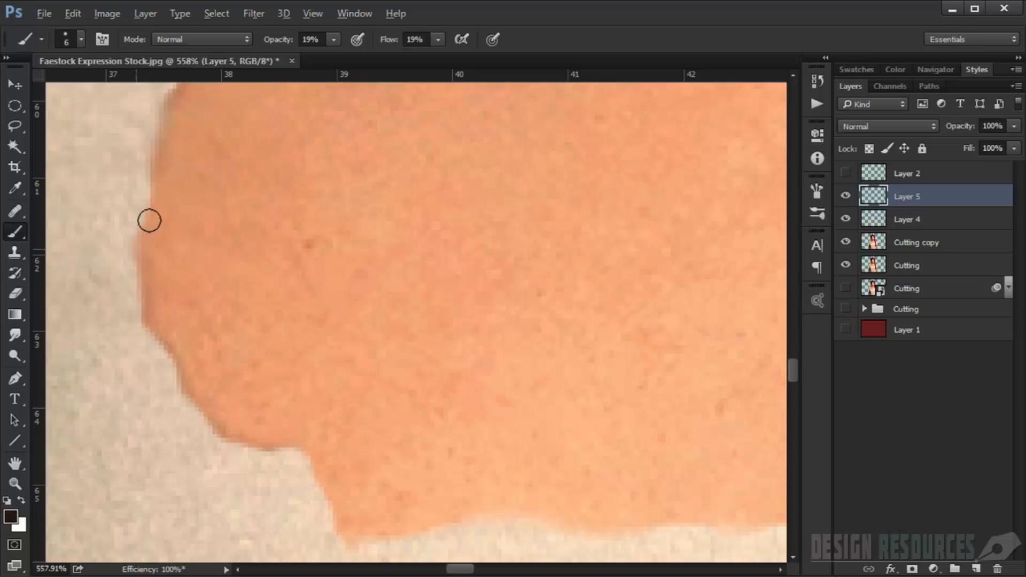
{"action": "left_click_drag", "start_coordinate": [151, 188], "coordinate": [130, 322]}
{"action": "scroll", "coordinate": [131, 322], "scroll_direction": "up", "scroll_amount": 2}
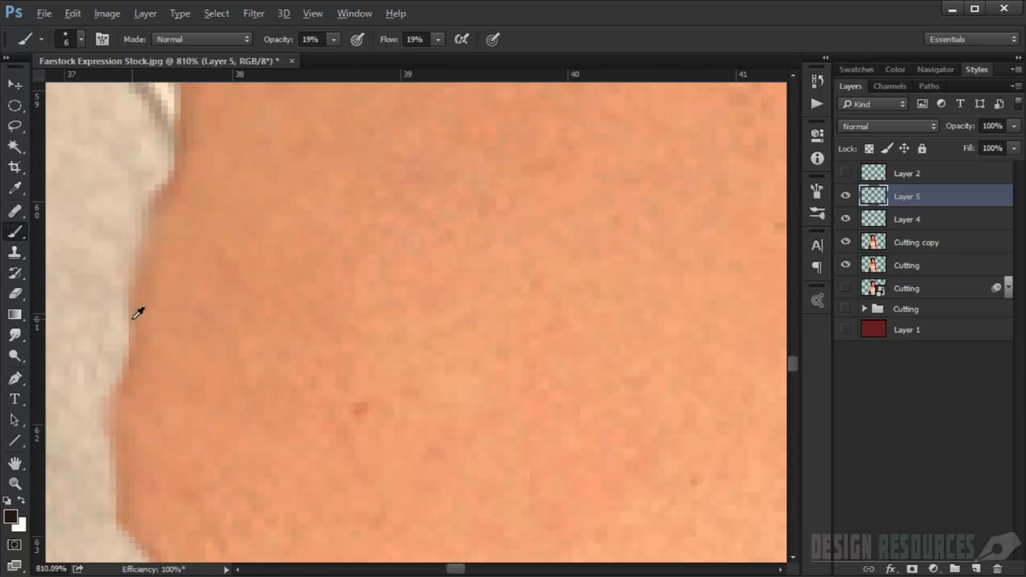
{"action": "mouse_move", "coordinate": [139, 244]}
{"action": "left_mouse_down"}
{"action": "mouse_move", "coordinate": [117, 361]}
{"action": "mouse_move", "coordinate": [117, 326]}
{"action": "mouse_move", "coordinate": [128, 318]}
{"action": "left_mouse_up"}
{"action": "scroll", "coordinate": [122, 350], "scroll_direction": "down", "scroll_amount": 3}
{"action": "scroll", "coordinate": [112, 319], "scroll_direction": "up", "scroll_amount": 3}
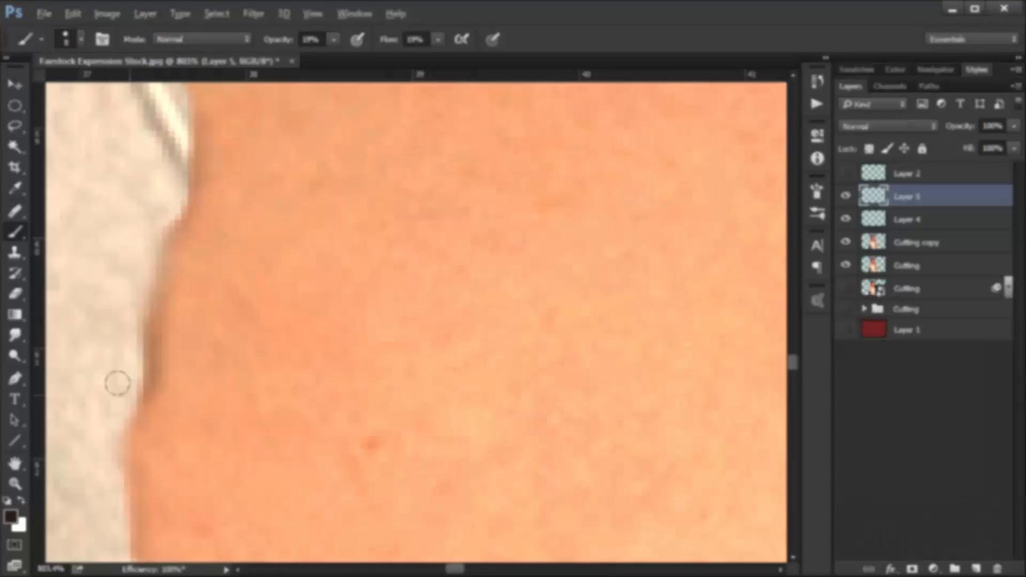